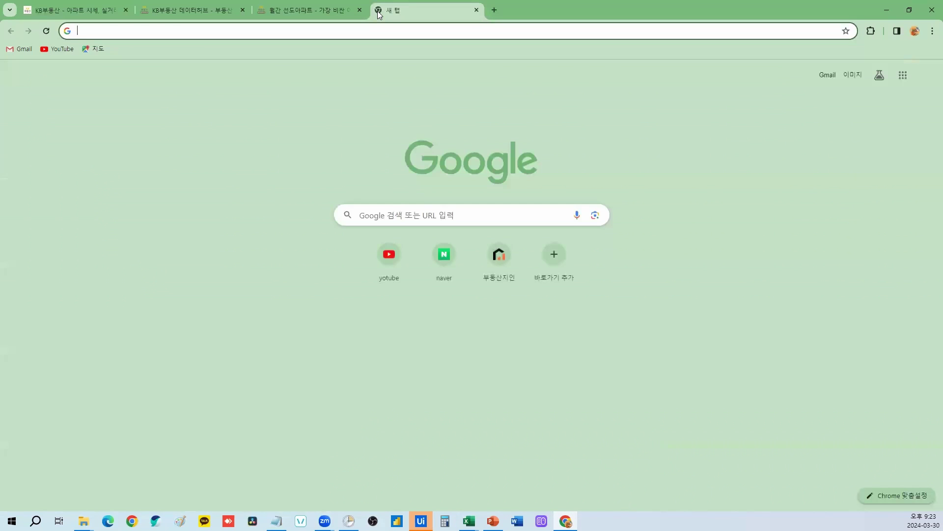
# Go to kbland.kr and open its 데이터허브 site.
pyautogui.write('kbland.kr')
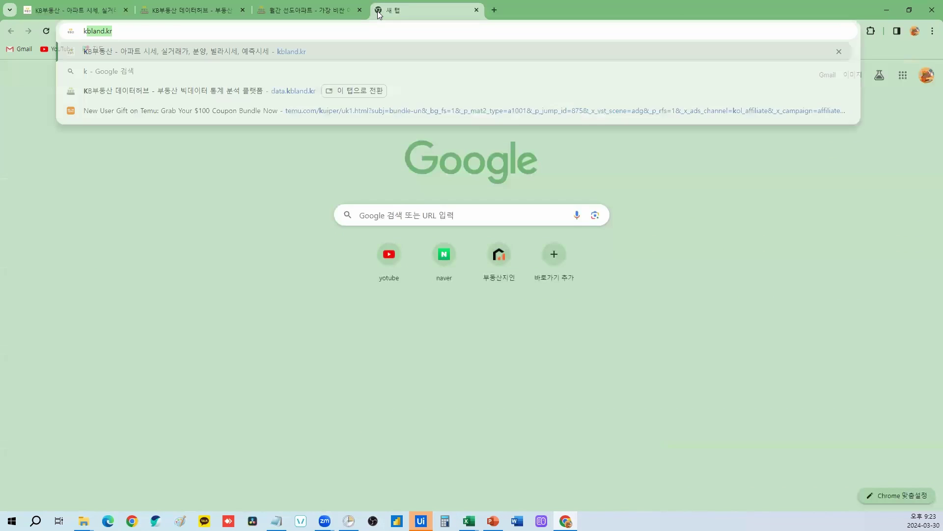
pyautogui.press('Return')
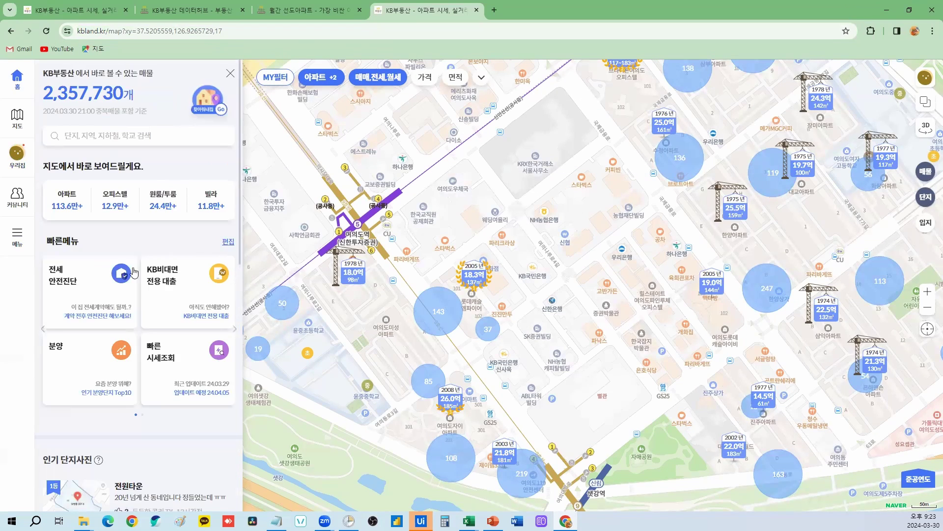
pyautogui.click(17, 239)
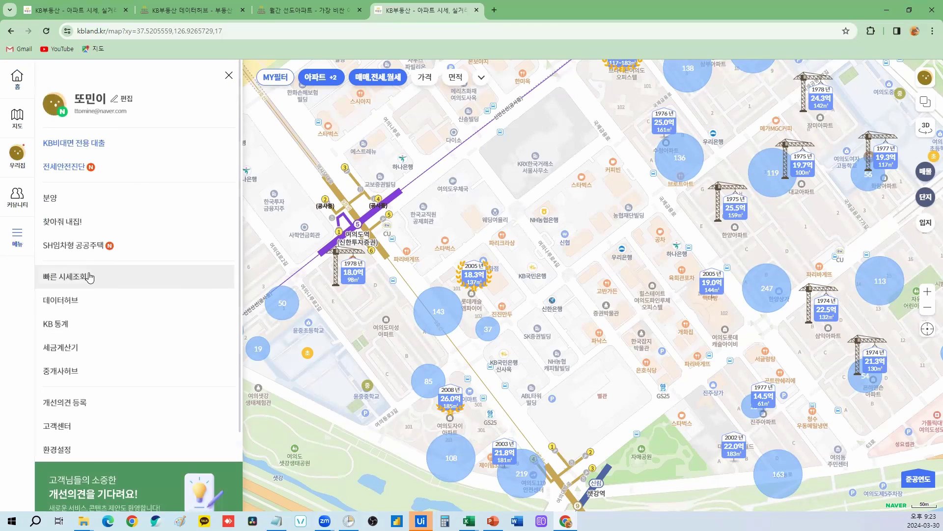
pyautogui.click(61, 304)
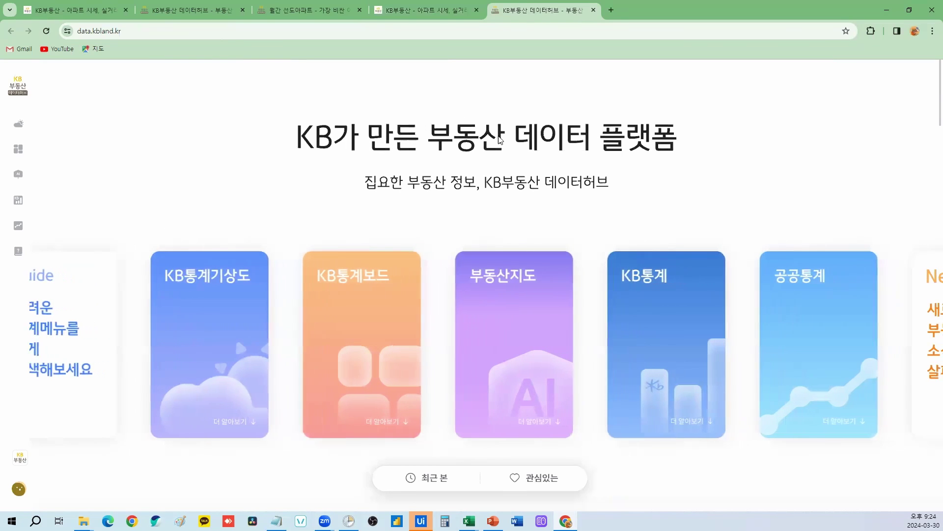
# Open the KB선도아파트 50 지수 table in the 주택가격동향조사 section of KB통계.
pyautogui.moveTo(640, 314)
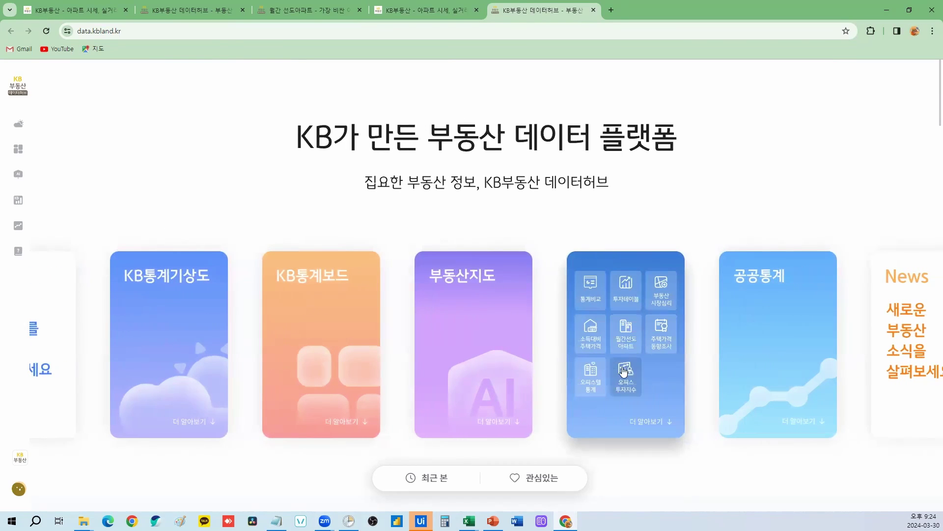
pyautogui.click(671, 349)
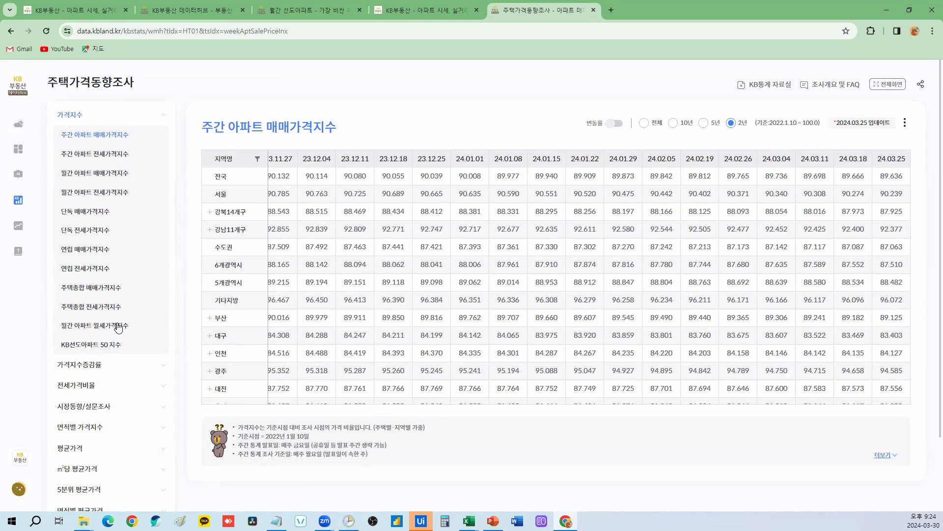
pyautogui.click(86, 349)
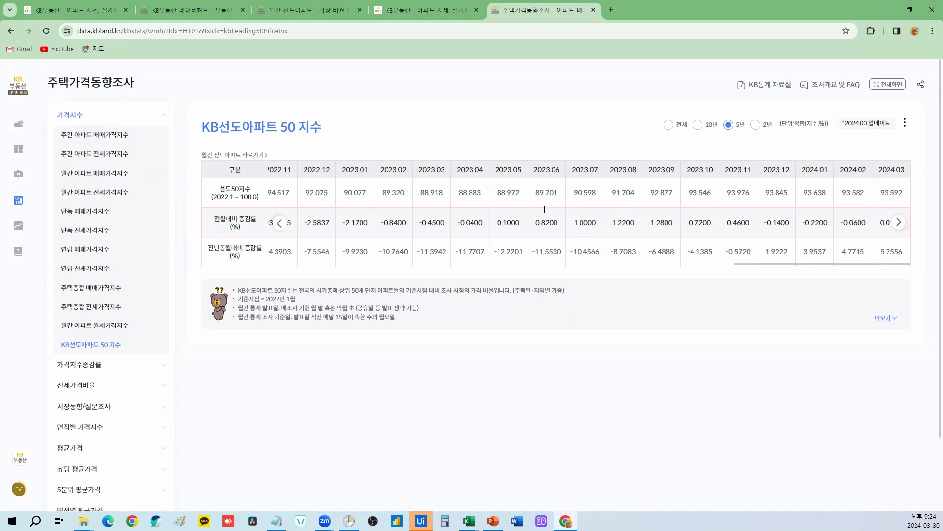
# Check the region choices on the already open 월간 선도아파트 page, then return to the KB선도아파트 50 지수 table.
pyautogui.click(307, 10)
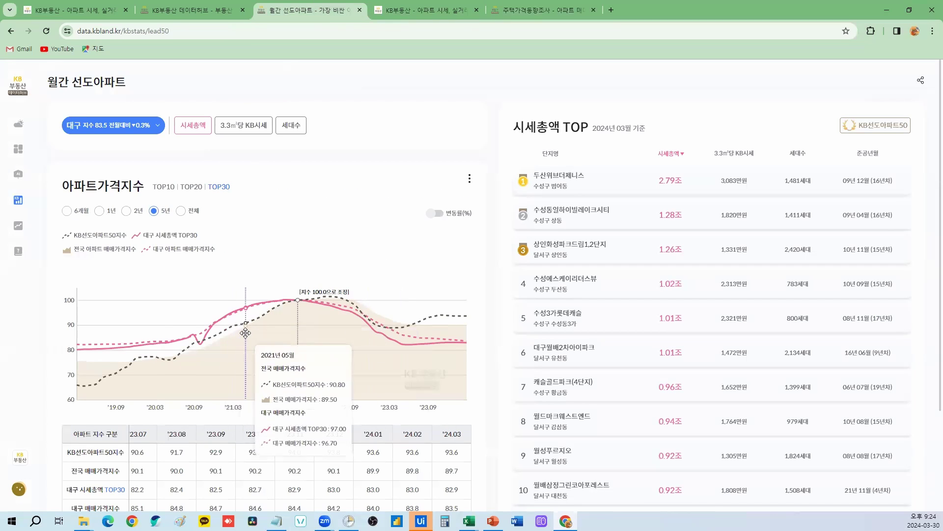
pyautogui.click(153, 126)
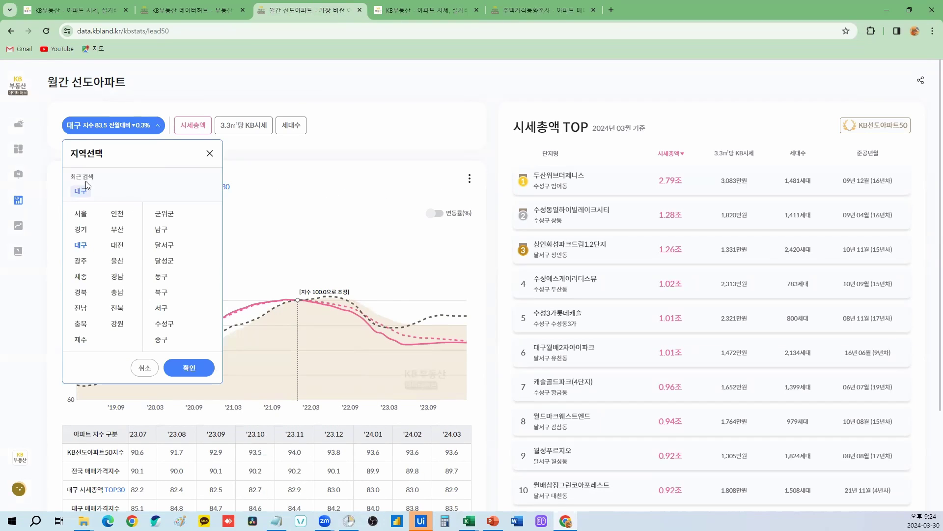
pyautogui.click(210, 154)
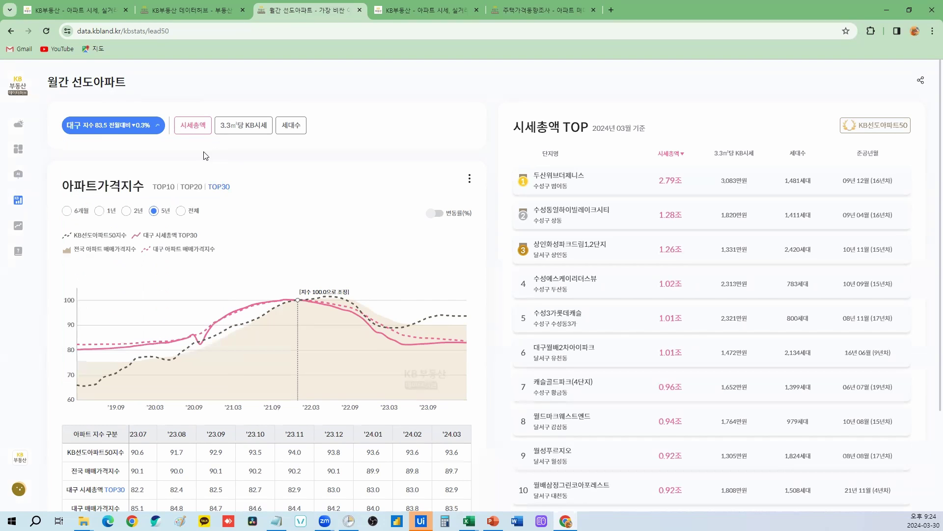
pyautogui.hotkey('ctrl', '5')
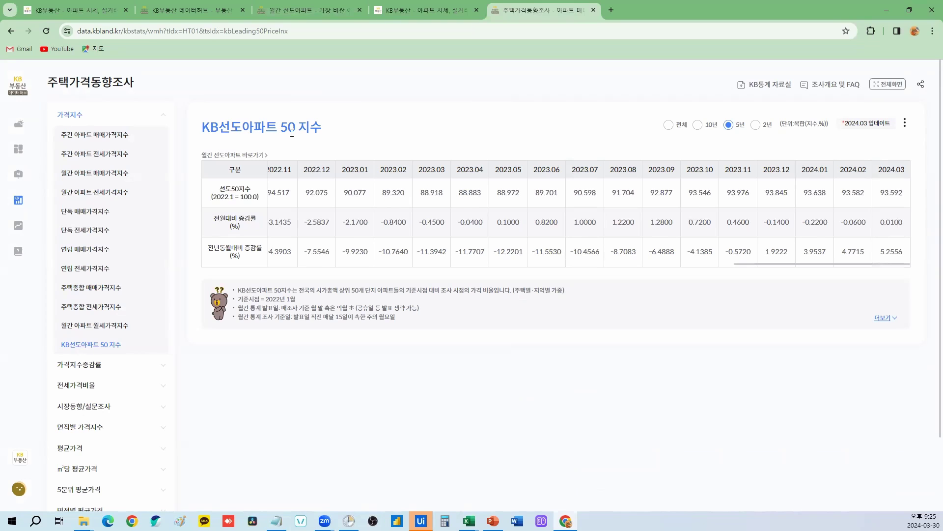
# Open the developer tools' network log, show all request types, and reload the KB선도아파트 50 지수 page to record its requests.
pyautogui.moveTo(278, 193)
pyautogui.mouseDown()
pyautogui.moveTo(437, 248)
pyautogui.moveTo(901, 193)
pyautogui.moveTo(792, 186)
pyautogui.moveTo(216, 211)
pyautogui.moveTo(414, 138)
pyautogui.mouseUp()
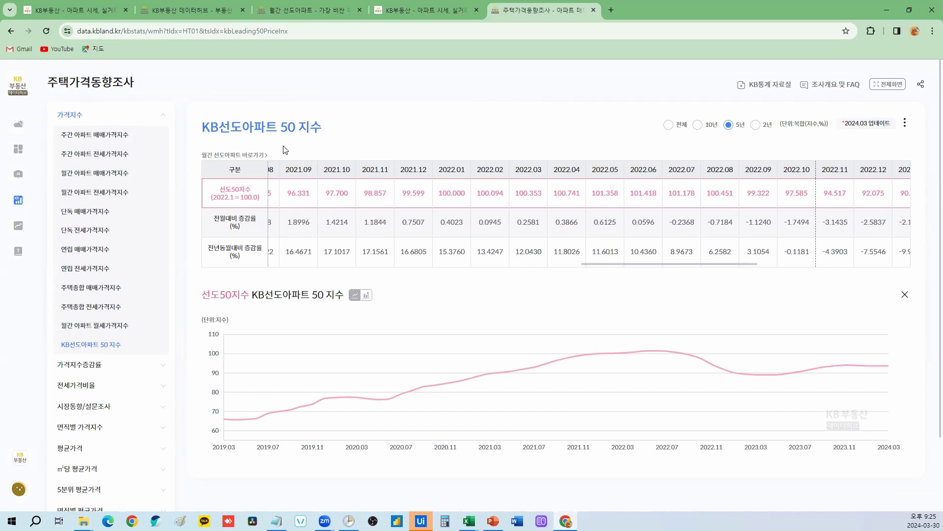
pyautogui.press('F12')
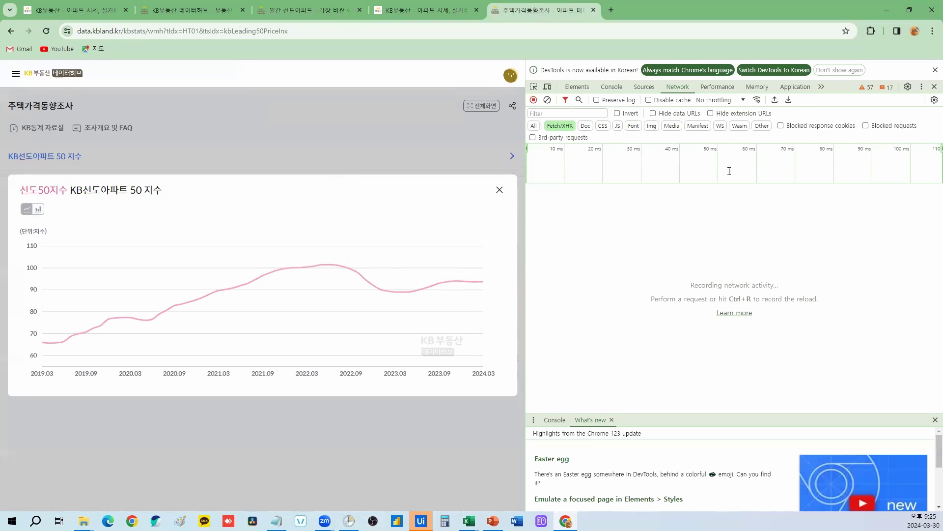
pyautogui.click(501, 190)
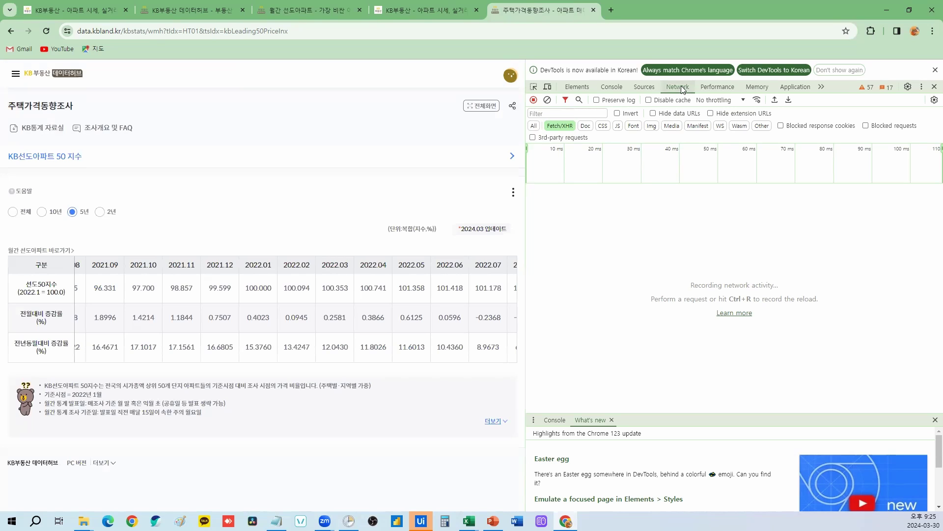
pyautogui.click(534, 126)
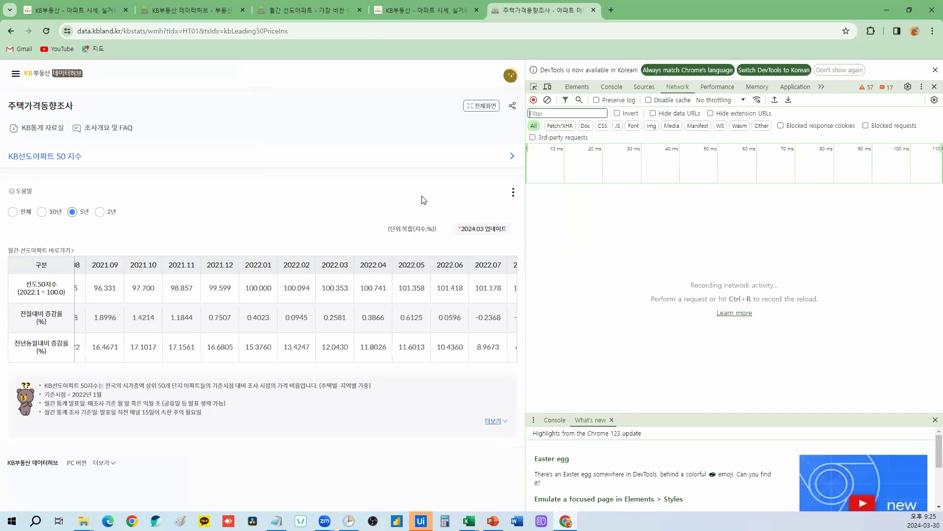
pyautogui.click(47, 31)
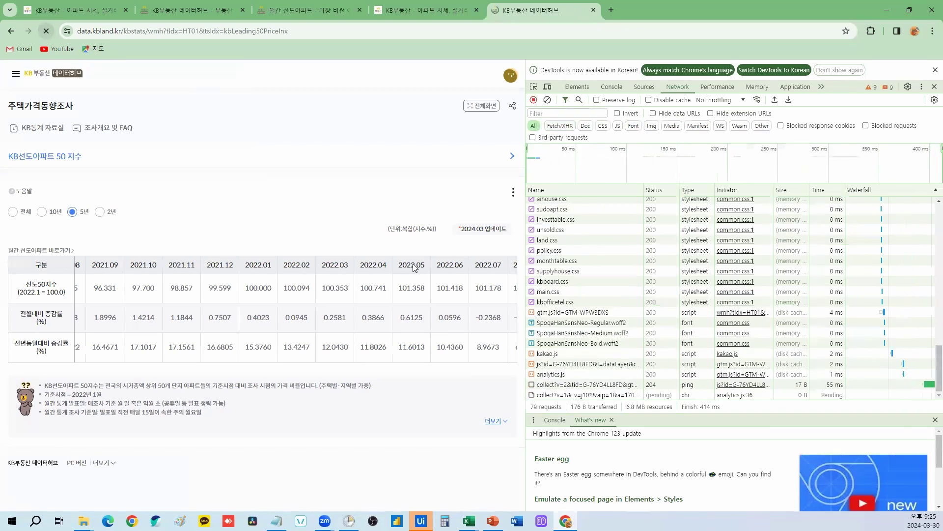
# Look through the full list of recorded requests for the one that delivers the index table data.
pyautogui.scroll(5, 602, 244)
pyautogui.scroll(5, 595, 231)
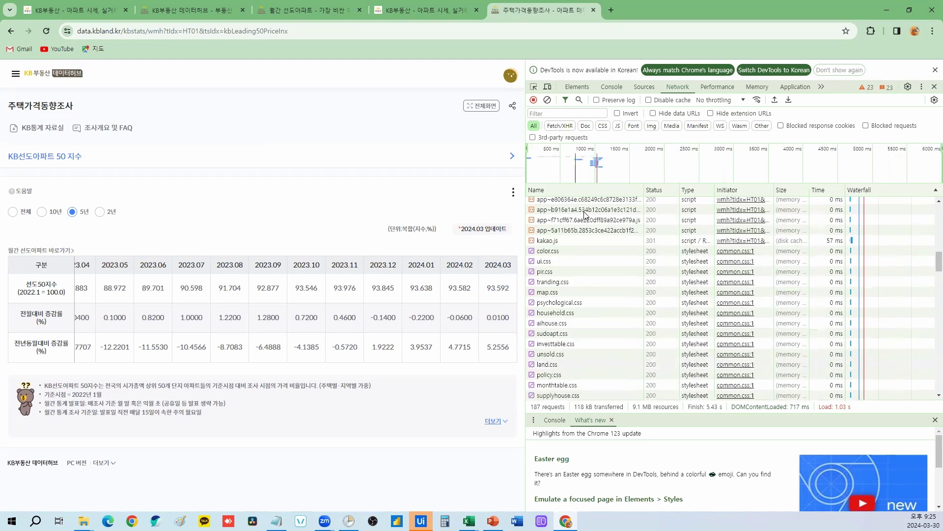
pyautogui.scroll(3, 585, 215)
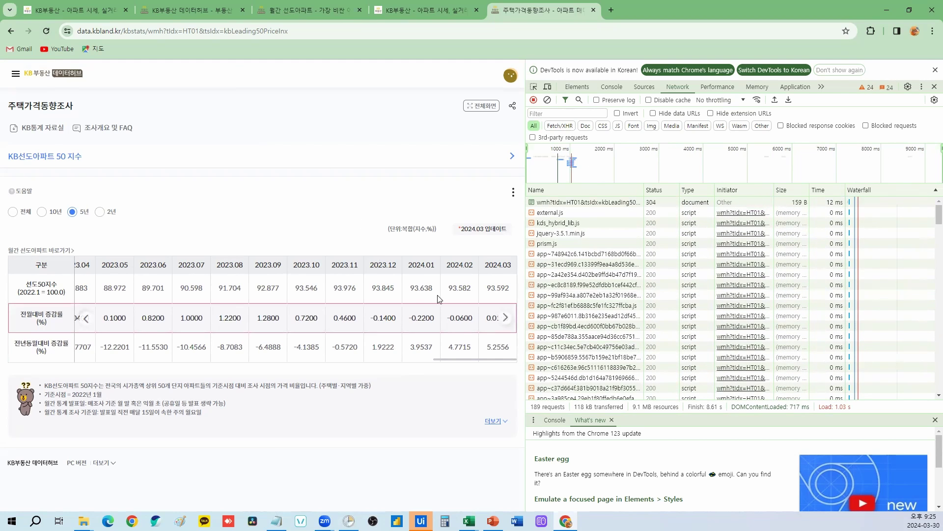
pyautogui.scroll(-15, 614, 283)
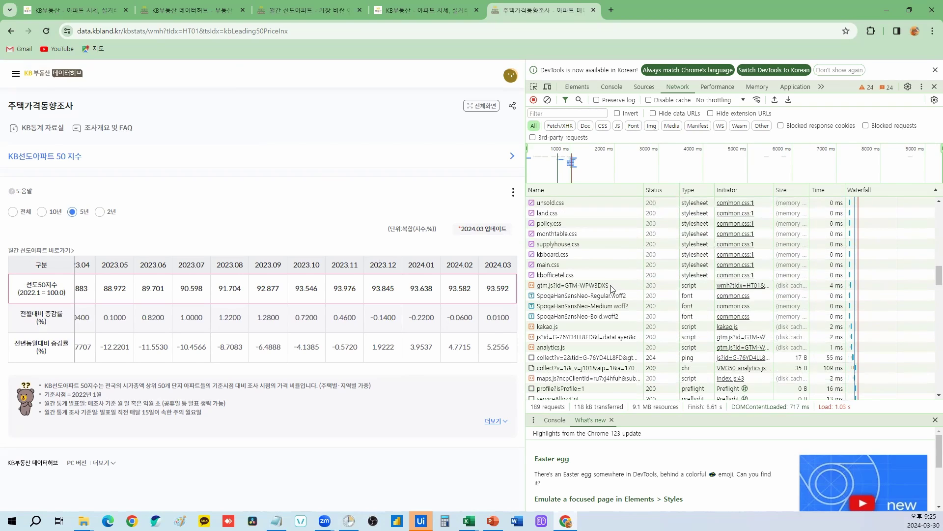
pyautogui.scroll(-15, 612, 280)
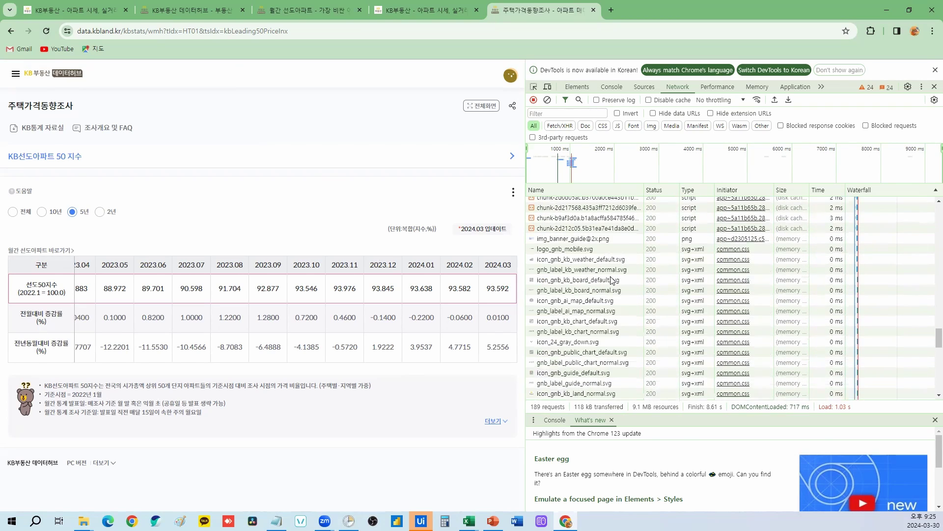
pyautogui.scroll(-10, 612, 280)
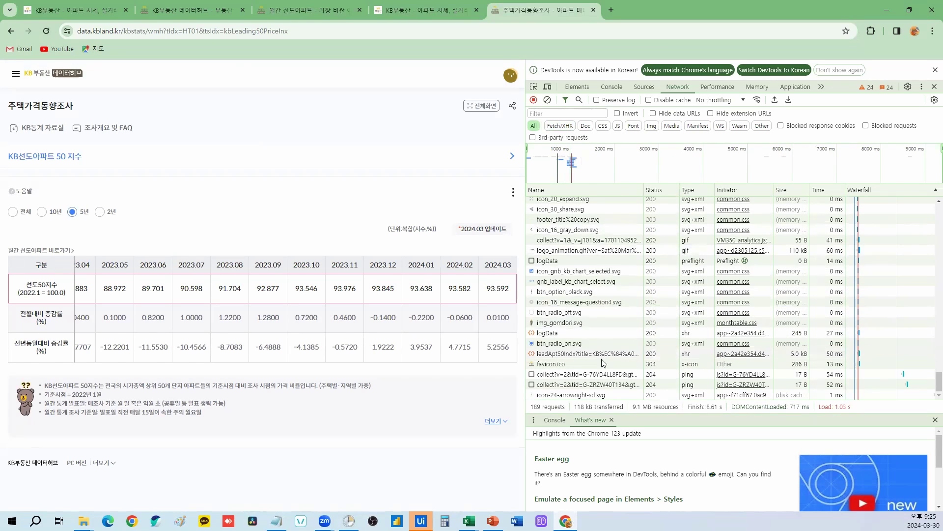
# Compare the recorded requests under the Fetch/XHR and Doc filters, and leave the network log filtered to Fetch/XHR.
pyautogui.click(565, 128)
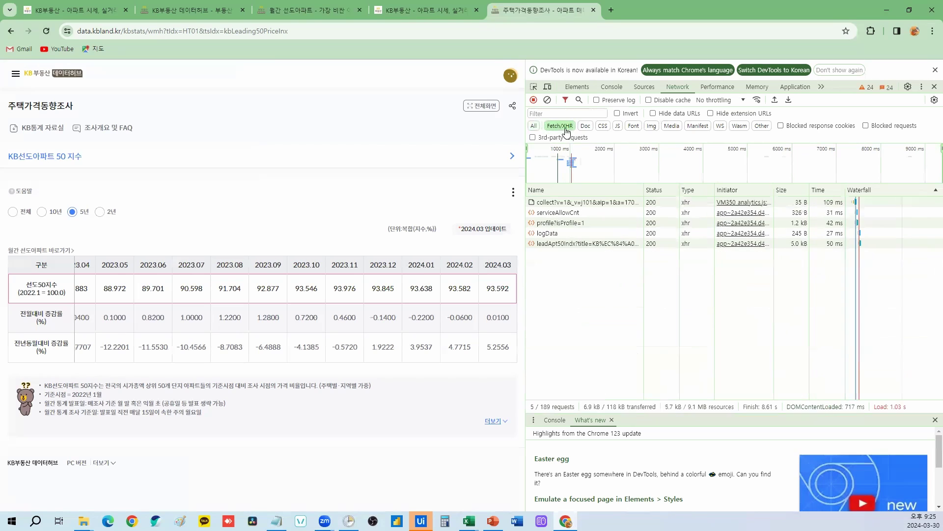
pyautogui.click(584, 128)
pyautogui.click(562, 128)
pyautogui.click(582, 127)
pyautogui.click(564, 128)
pyautogui.click(583, 127)
pyautogui.click(566, 127)
pyautogui.click(583, 127)
pyautogui.click(566, 128)
pyautogui.click(586, 129)
pyautogui.click(568, 129)
pyautogui.click(585, 128)
pyautogui.click(567, 129)
pyautogui.click(585, 129)
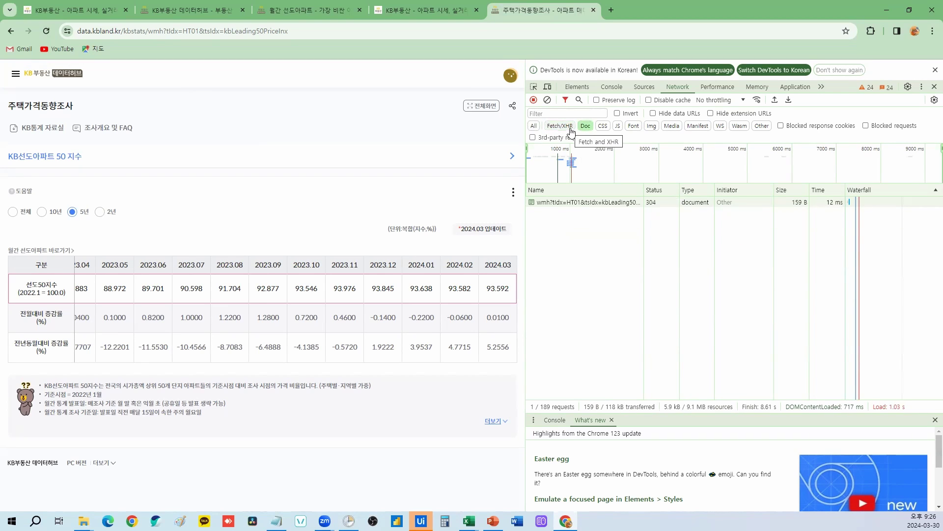
pyautogui.click(569, 128)
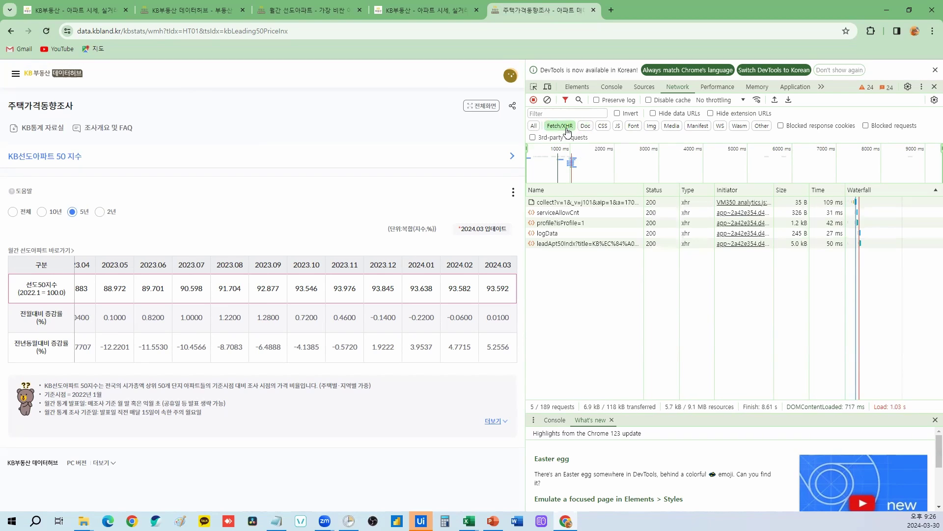
# Preview the leadApt50Indx request's response and examine the 선도50지수리스트 values against the table on the page.
pyautogui.click(559, 245)
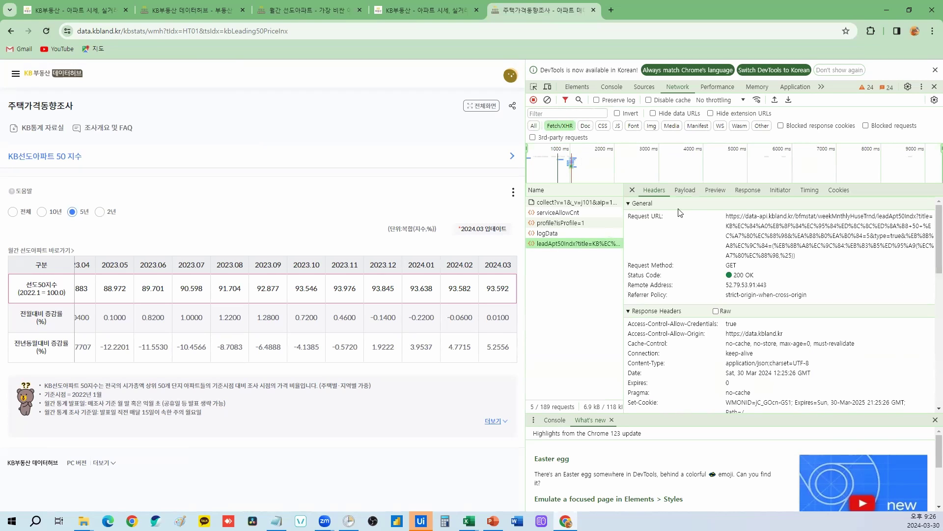
pyautogui.click(715, 190)
pyautogui.click(636, 210)
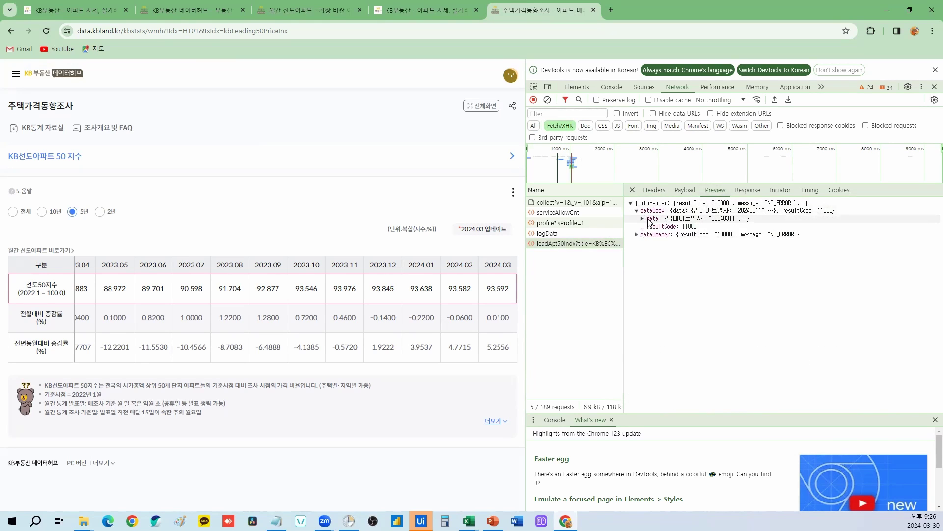
pyautogui.click(643, 218)
pyautogui.click(649, 234)
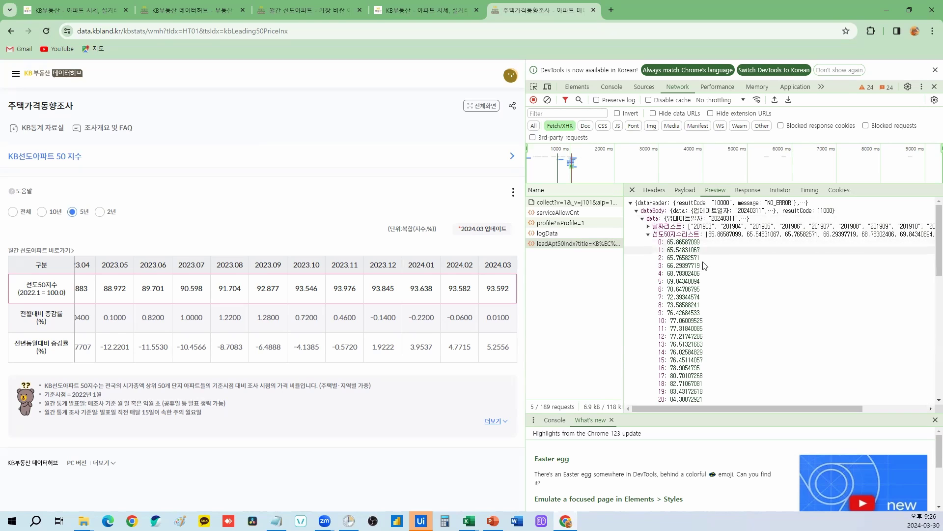
pyautogui.scroll(-10, 776, 326)
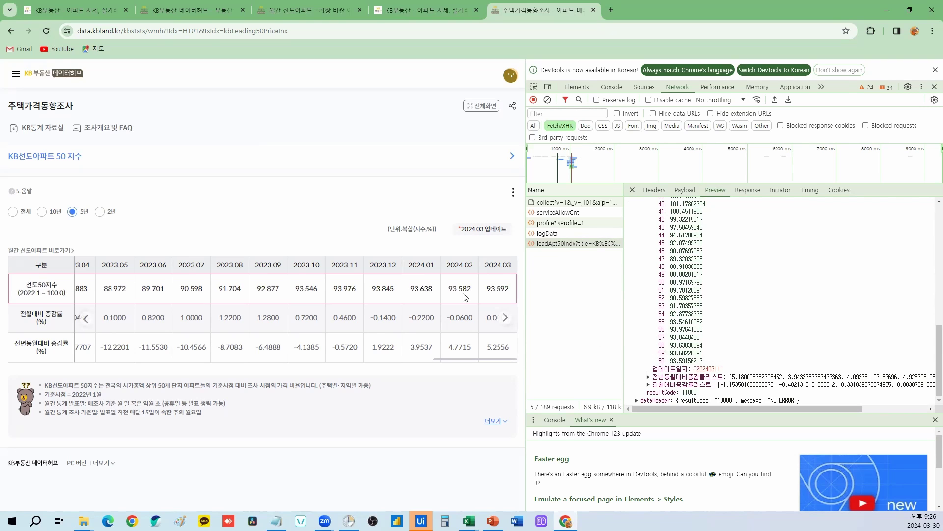
pyautogui.scroll(10, 740, 358)
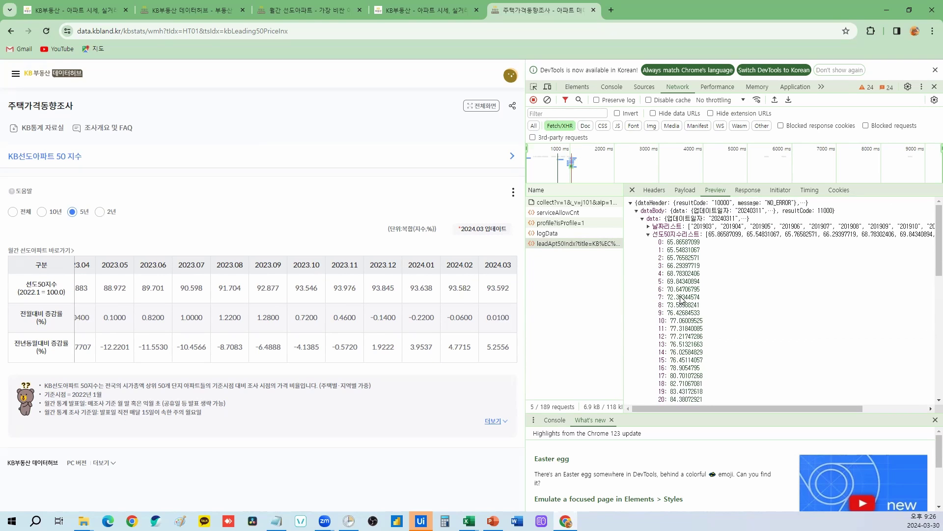
# Examine how the leadApt50Indx request's payload parameters respond to the 10년, 2년, 전체 and 5년 periods, ending on 5년.
pyautogui.click(685, 191)
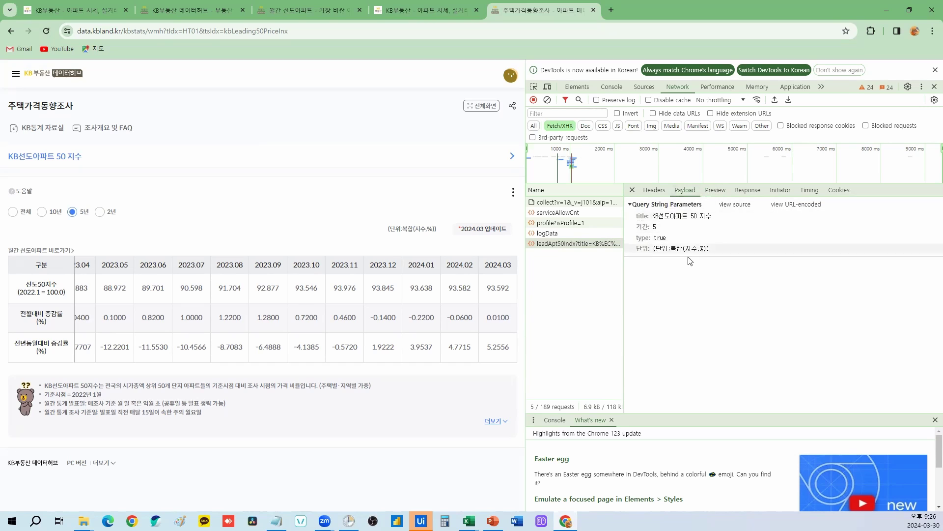
pyautogui.click(47, 213)
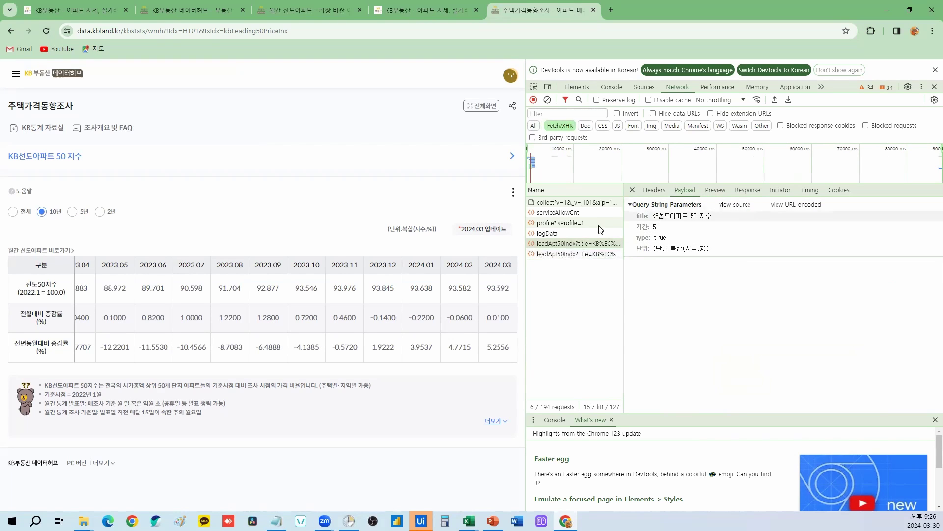
pyautogui.click(550, 254)
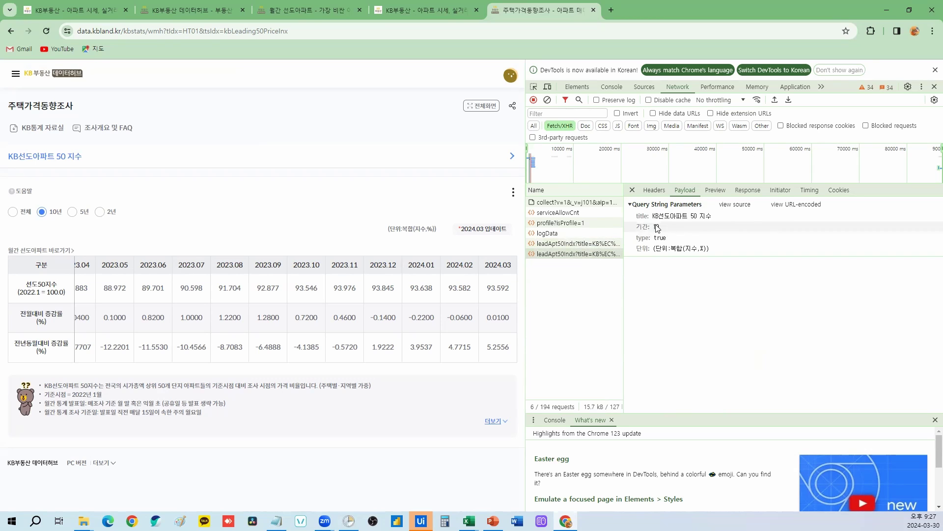
pyautogui.click(110, 213)
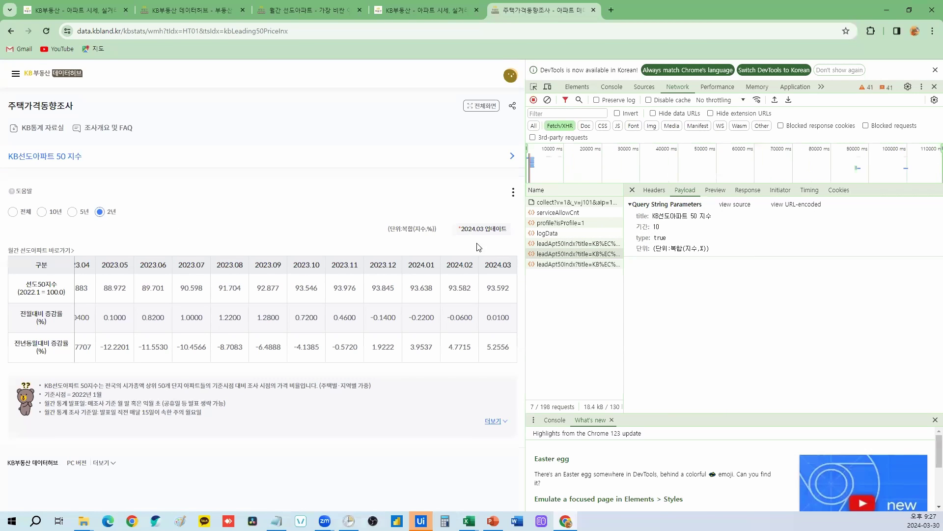
pyautogui.click(13, 213)
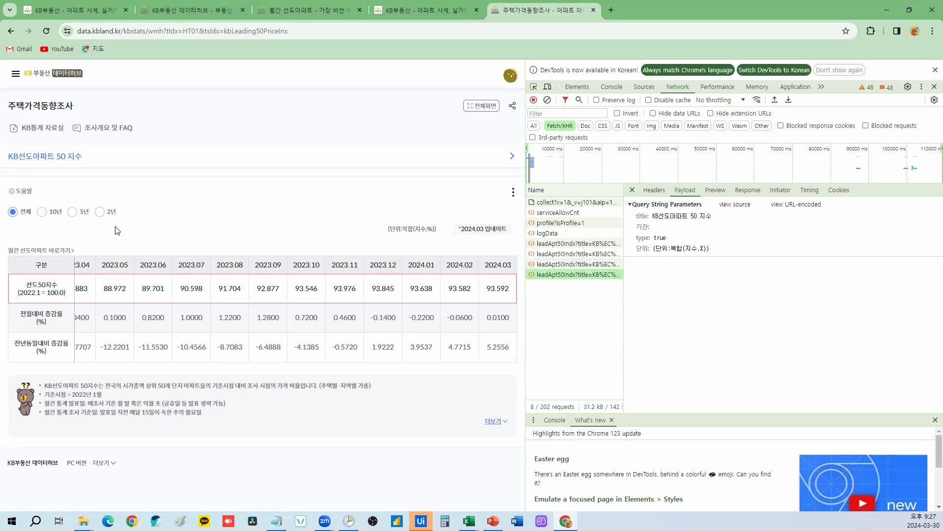
pyautogui.click(72, 212)
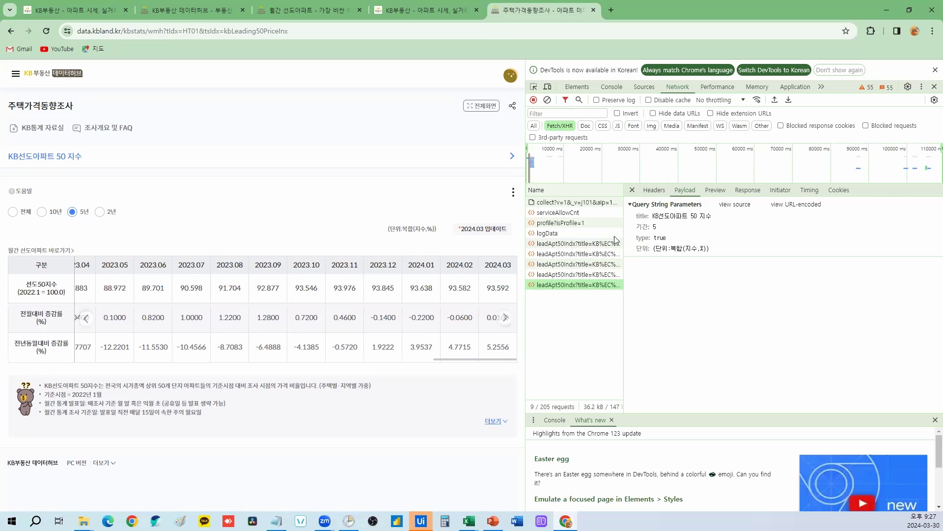
# Examine the latest leadApt50Indx request's response data and its query string parameters for the 5년 period.
pyautogui.click(716, 190)
pyautogui.click(655, 211)
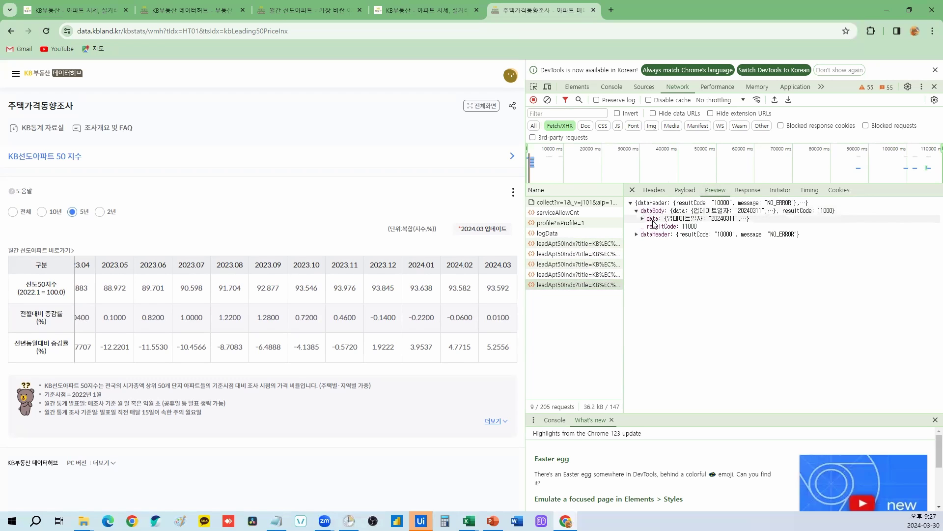
pyautogui.click(649, 219)
pyautogui.click(671, 235)
pyautogui.click(690, 193)
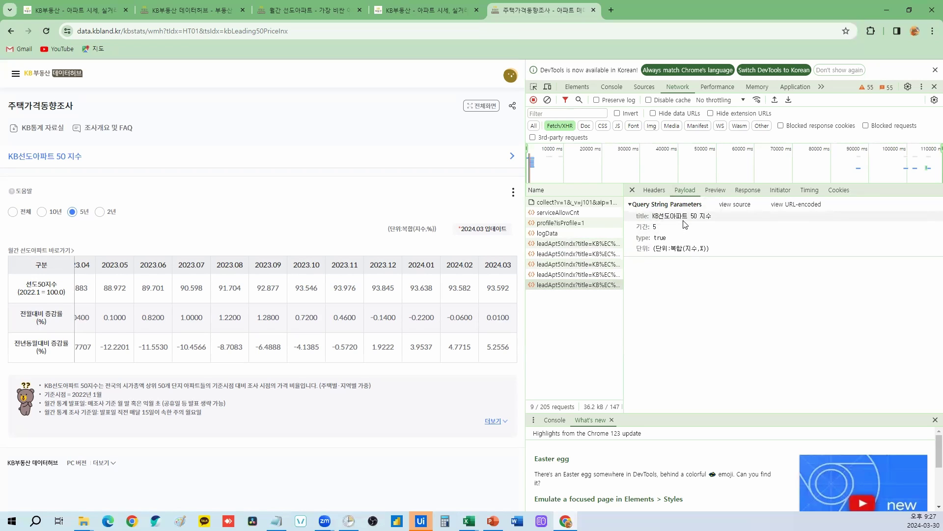
# Open the leadApt50Indx request URL from its headers in a new browser tab and pretty-print the JSON response.
pyautogui.click(654, 190)
pyautogui.moveTo(803, 259); pyautogui.dragTo(683, 230)
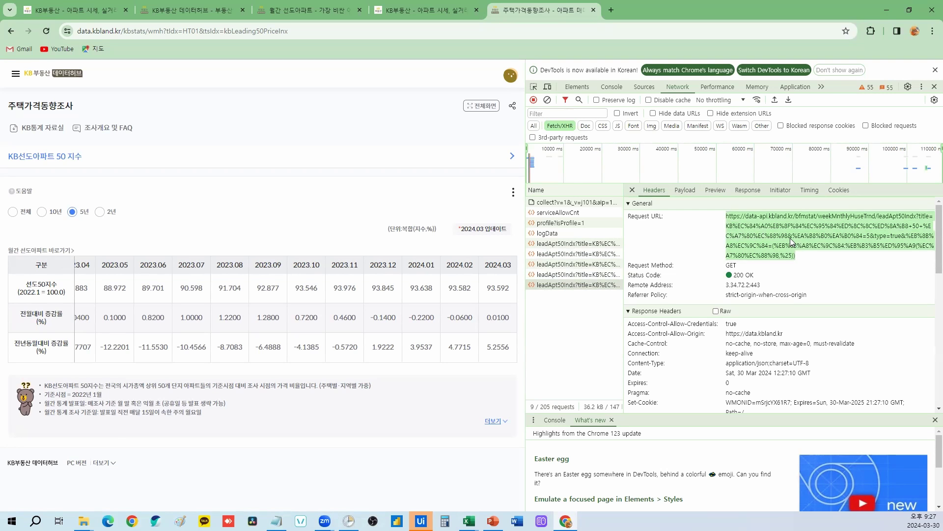
pyautogui.click(611, 9)
pyautogui.hotkey('ctrl', 'v')
pyautogui.press('Return')
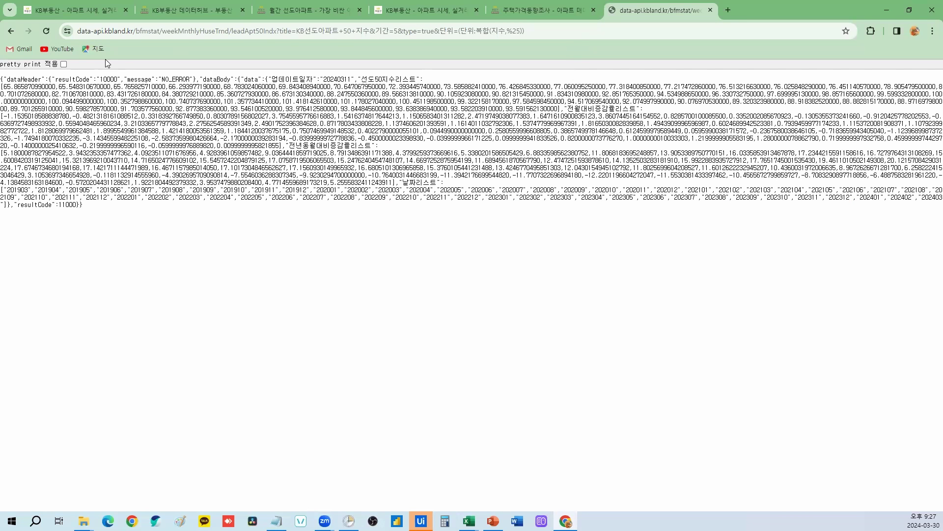
pyautogui.click(63, 64)
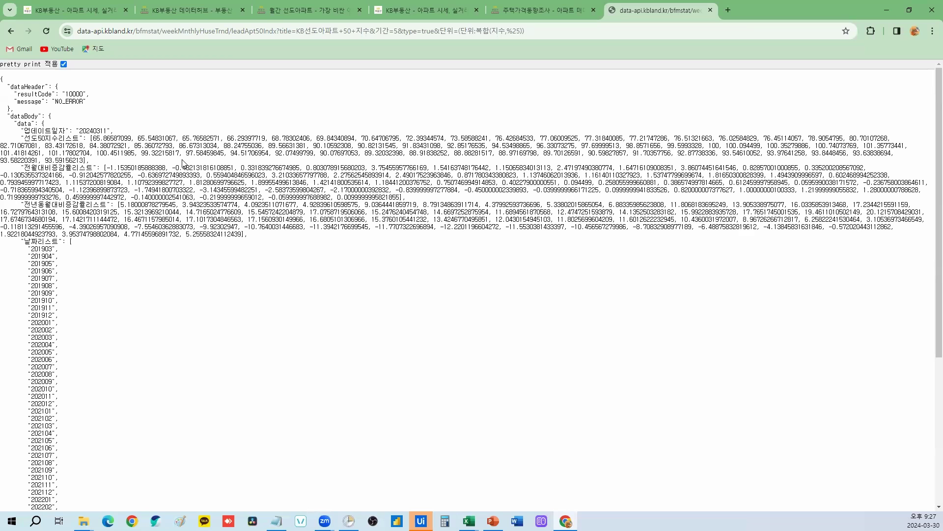
# Examine the title, 기간, type and 단위 query parameters in the request URL.
pyautogui.click(407, 33)
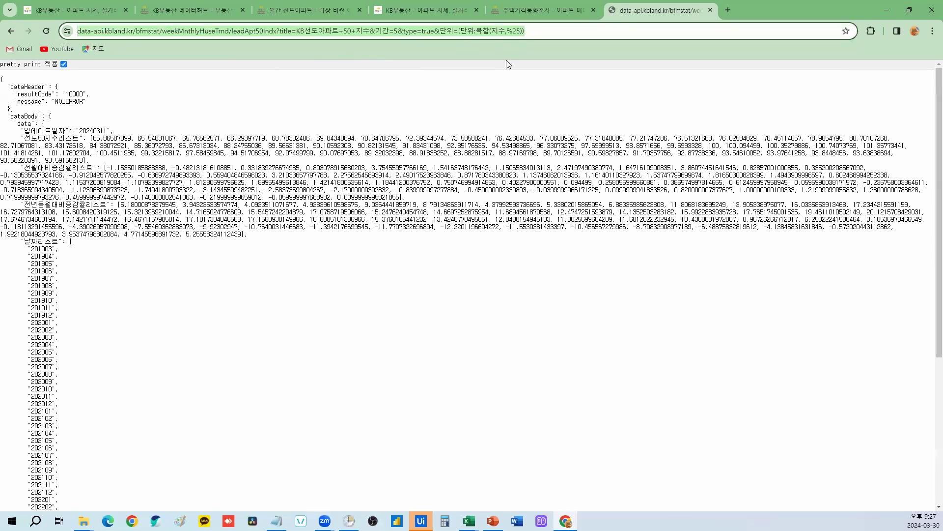
pyautogui.click(574, 30)
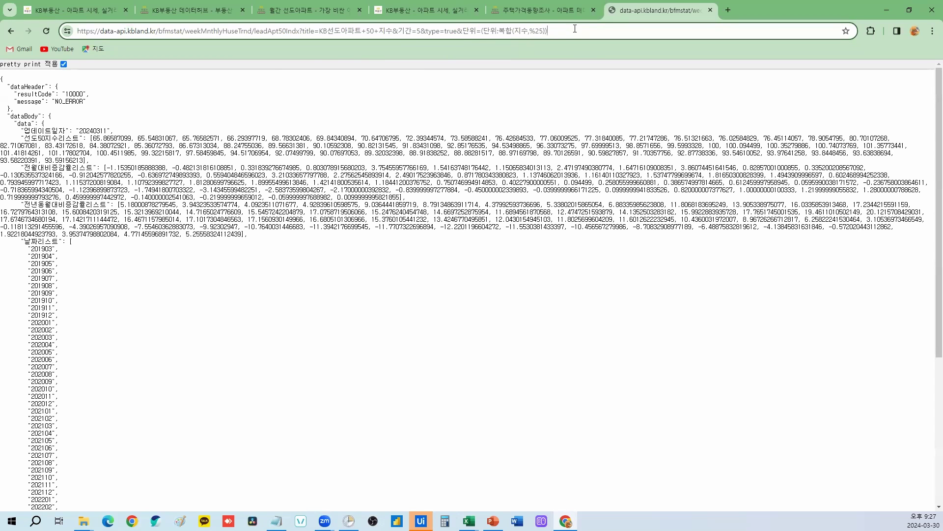
pyautogui.moveTo(548, 30); pyautogui.dragTo(78, 31)
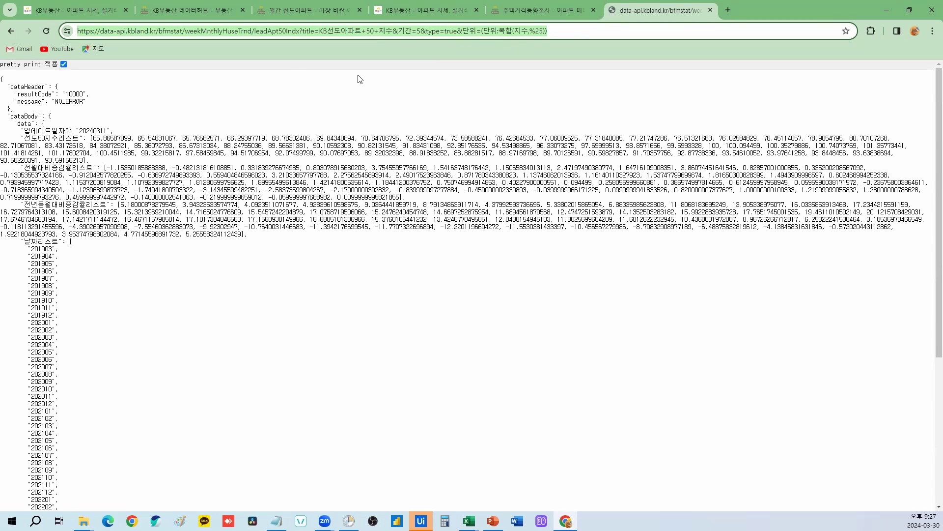
pyautogui.moveTo(548, 31); pyautogui.dragTo(457, 31)
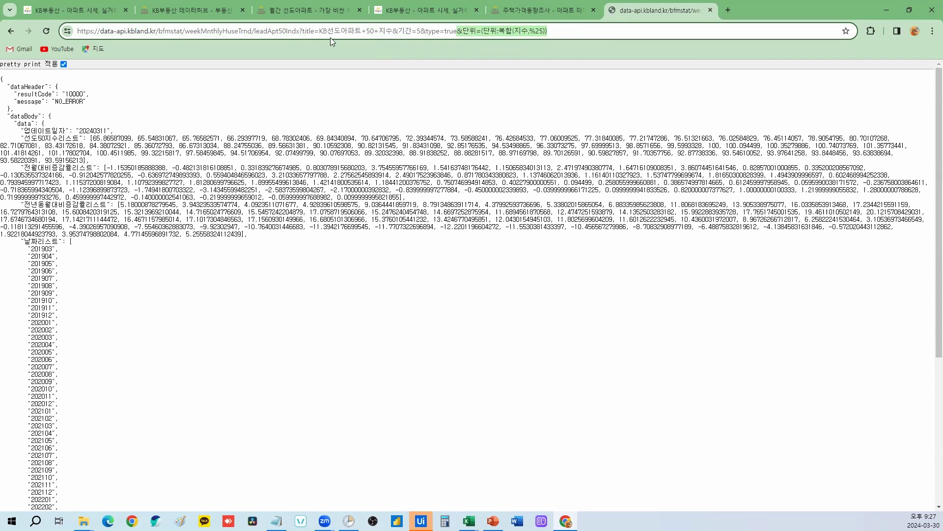
pyautogui.click(300, 30)
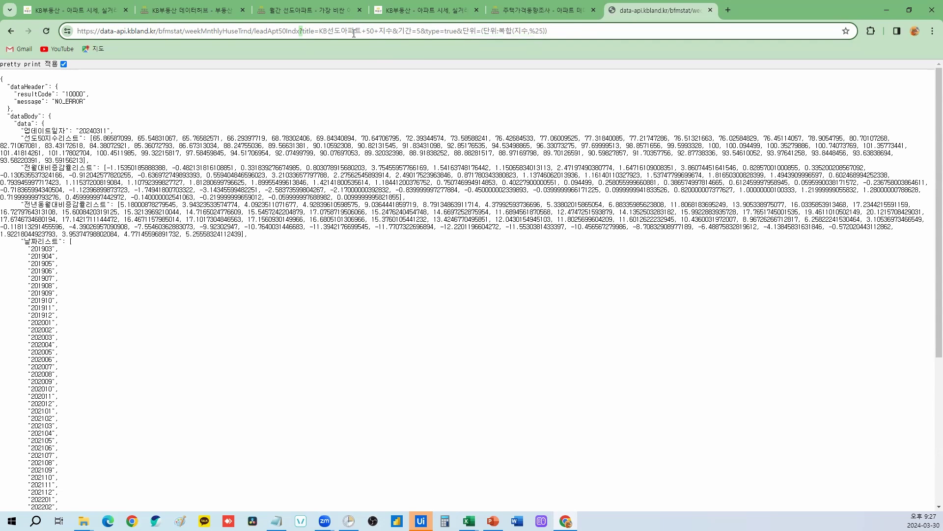
pyautogui.click(394, 31)
pyautogui.doubleClick(424, 31)
pyautogui.doubleClick(459, 31)
# Remove the type and 단위 parameters from the request URL, ending it at 기간=5, and reload the response.
pyautogui.moveTo(569, 33); pyautogui.dragTo(425, 39)
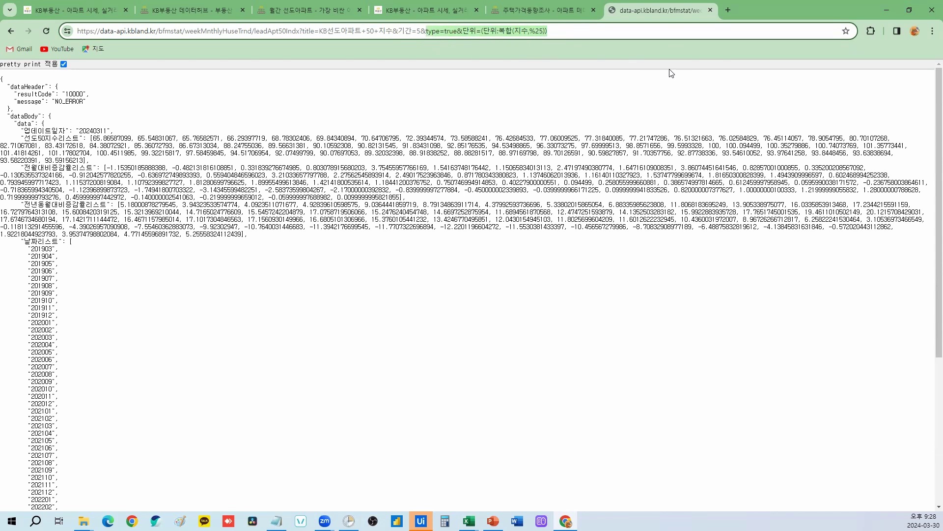
pyautogui.hotkey('shift', 'Right')
pyautogui.hotkey('shift', 'Right')
pyautogui.hotkey('shift', 'Right')
pyautogui.hotkey('shift', 'Right')
pyautogui.hotkey('shift', 'Right')
pyautogui.hotkey('shift', 'Right')
pyautogui.hotkey('shift', 'Right')
pyautogui.hotkey('shift', 'Right')
pyautogui.hotkey('shift', 'Left')
pyautogui.hotkey('shift', 'Left')
pyautogui.hotkey('shift', 'Left')
pyautogui.hotkey('shift', 'Left')
pyautogui.hotkey('shift', 'Left')
pyautogui.press('BackSpace')
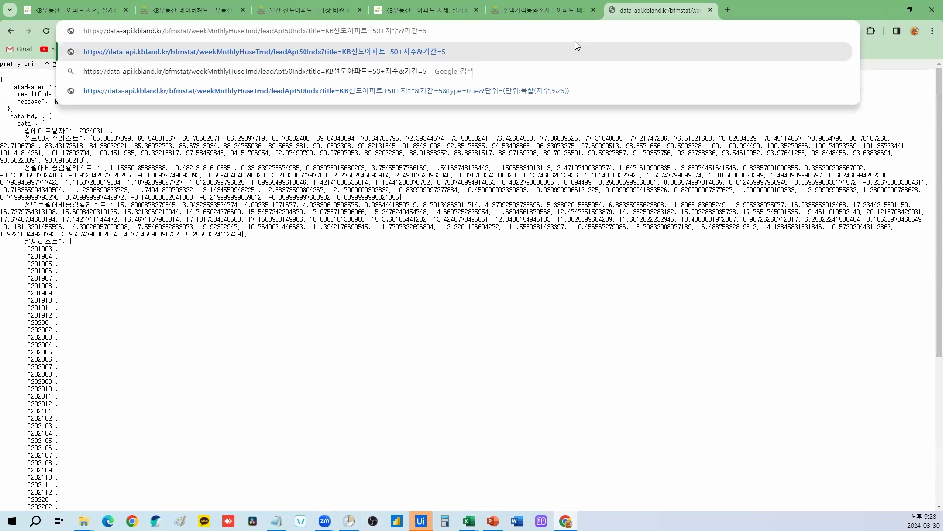
pyautogui.press('Return')
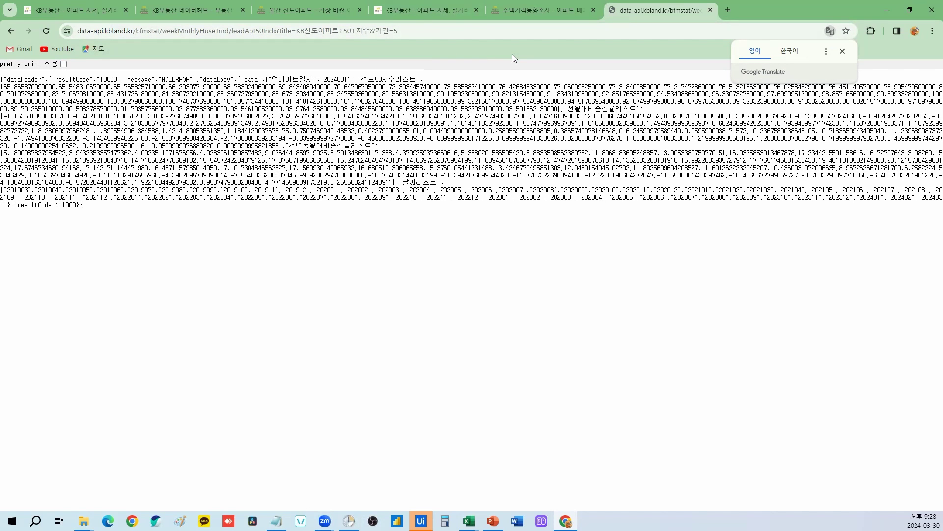
# Remove the title parameter so the URL ends in leadApt50Indx?기간=5, and load the shortened request.
pyautogui.click(397, 31)
pyautogui.click(397, 31)
pyautogui.hotkey('shift', 'Left')
pyautogui.hotkey('shift', 'Left')
pyautogui.hotkey('shift', 'Left')
pyautogui.hotkey('shift', 'Left')
pyautogui.hotkey('shift', 'Left')
pyautogui.hotkey('shift', 'Left')
pyautogui.hotkey('shift', 'Left')
pyautogui.hotkey('shift', 'Left')
pyautogui.hotkey('shift', 'Left')
pyautogui.hotkey('shift', 'Left')
pyautogui.hotkey('shift', 'Left')
pyautogui.hotkey('shift', 'Left')
pyautogui.hotkey('shift', 'Left')
pyautogui.hotkey('shift', 'Left')
pyautogui.hotkey('shift', 'Left')
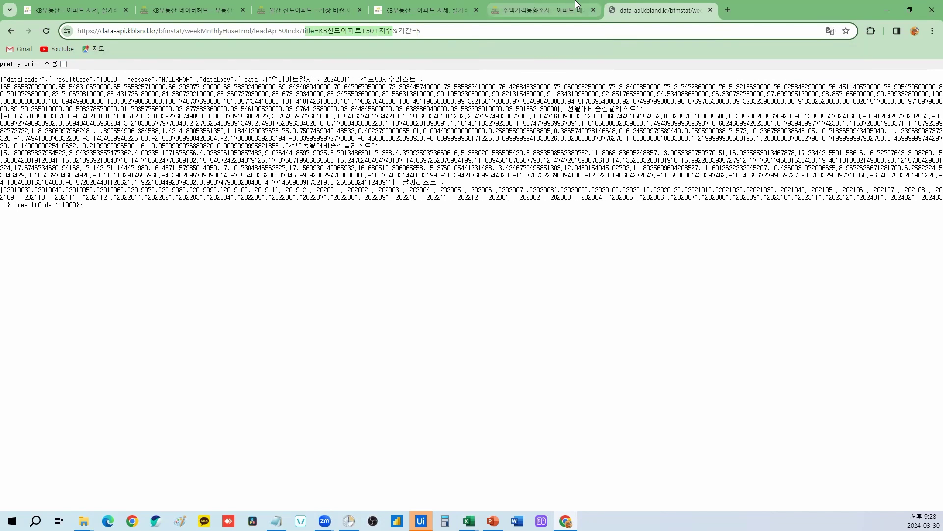
pyautogui.press('Delete')
pyautogui.press('Delete')
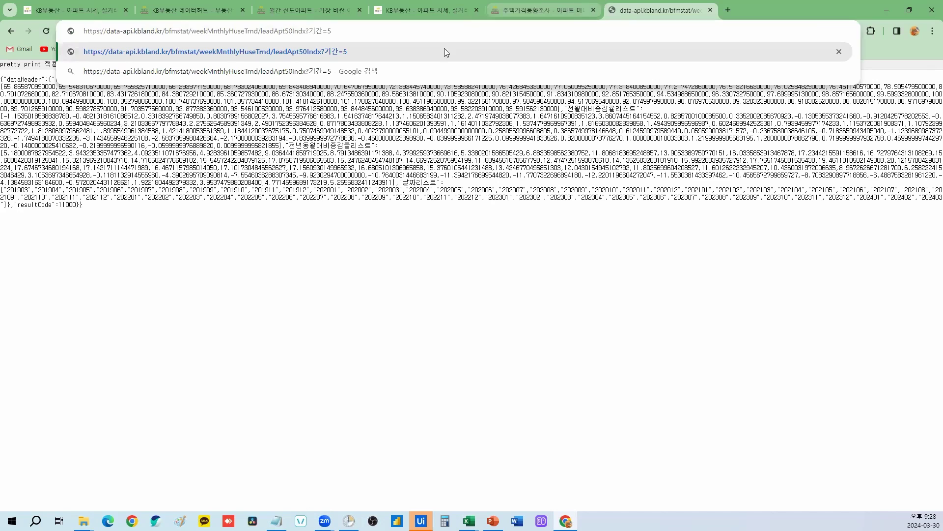
pyautogui.click(444, 52)
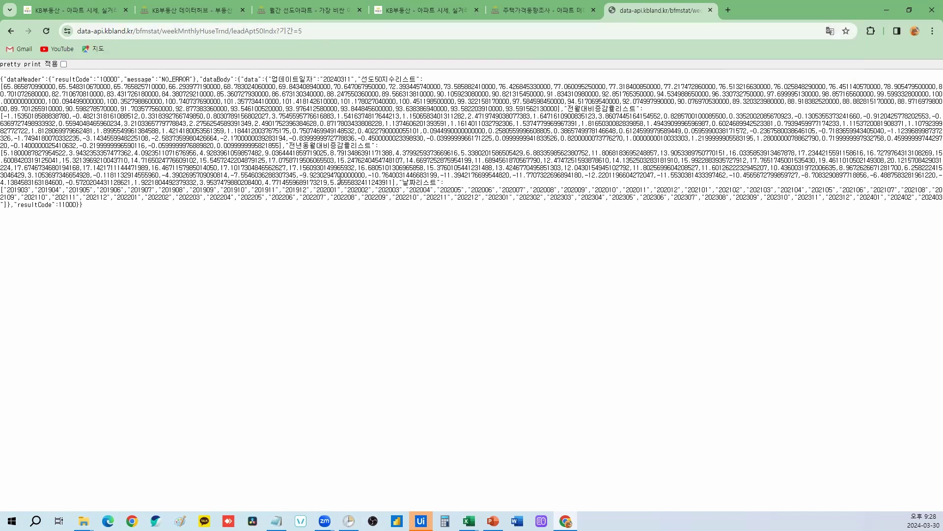
# Copy the shortened request URL and open a new blank workbook in Excel.
pyautogui.moveTo(313, 31); pyautogui.dragTo(67, 32)
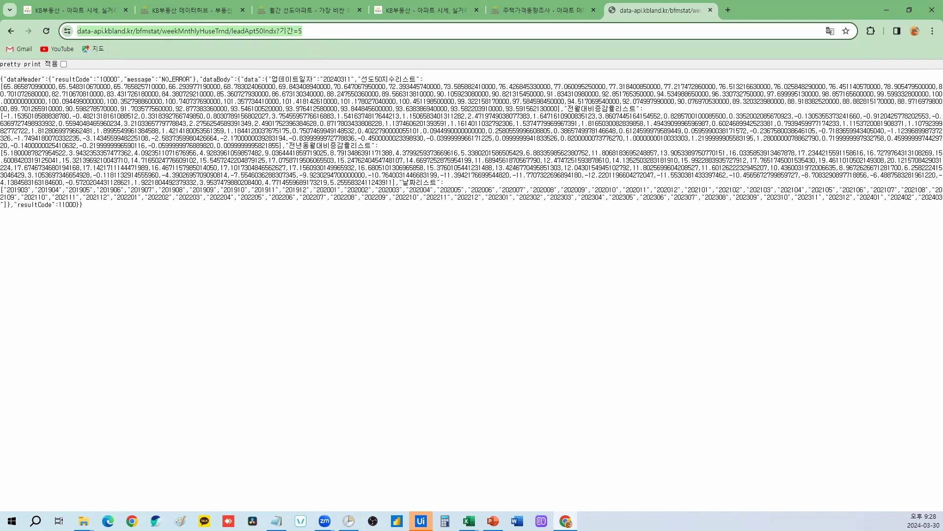
pyautogui.hotkey('alt', 'Tab')
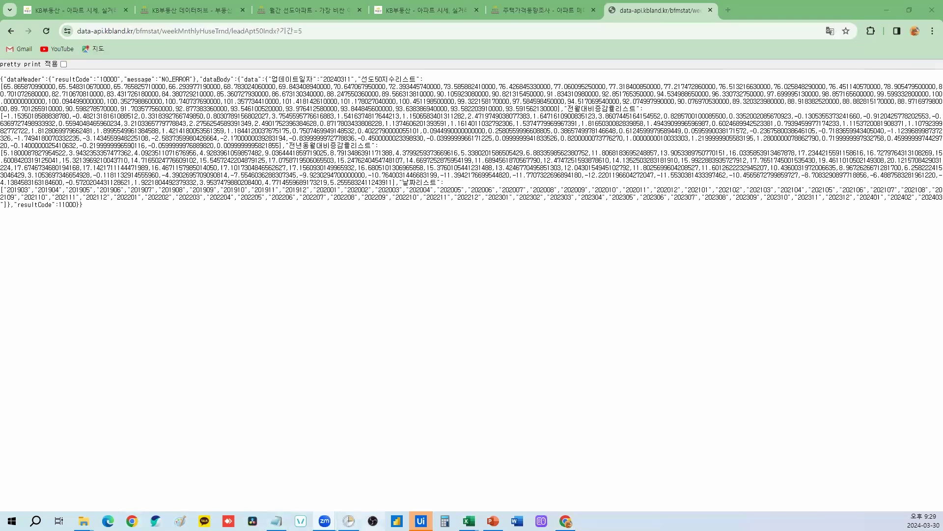
pyautogui.rightClick(468, 521)
pyautogui.click(471, 464)
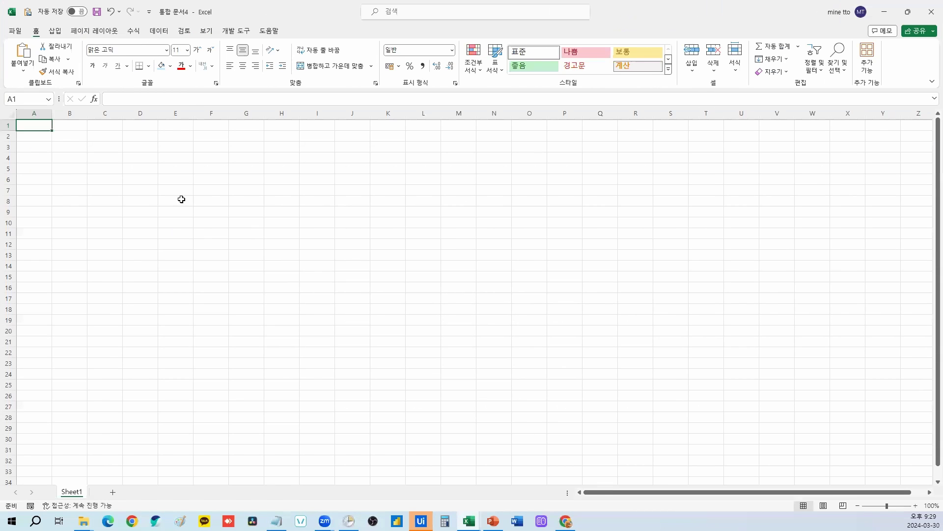
# Import web data into the workbook from the copied leadApt50Indx URL with the period parameter set to 5.
pyautogui.click(181, 199)
pyautogui.click(159, 31)
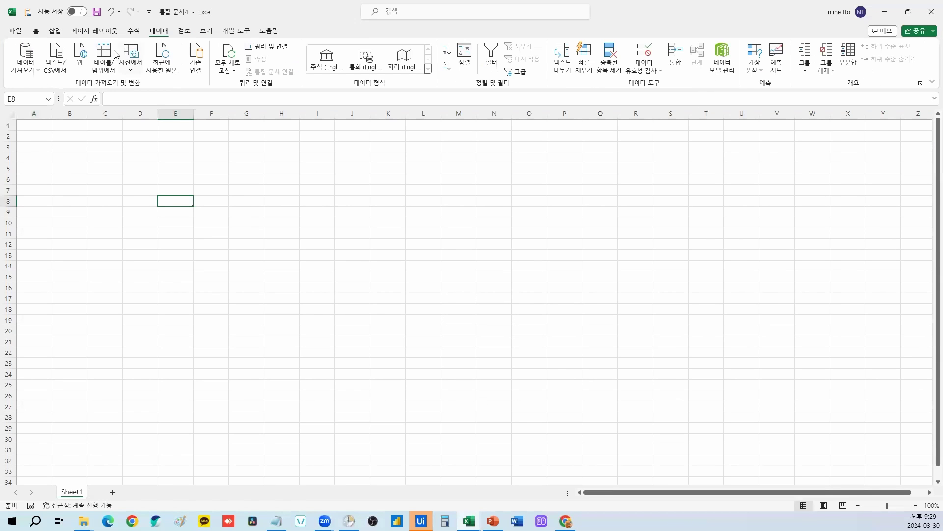
pyautogui.click(80, 57)
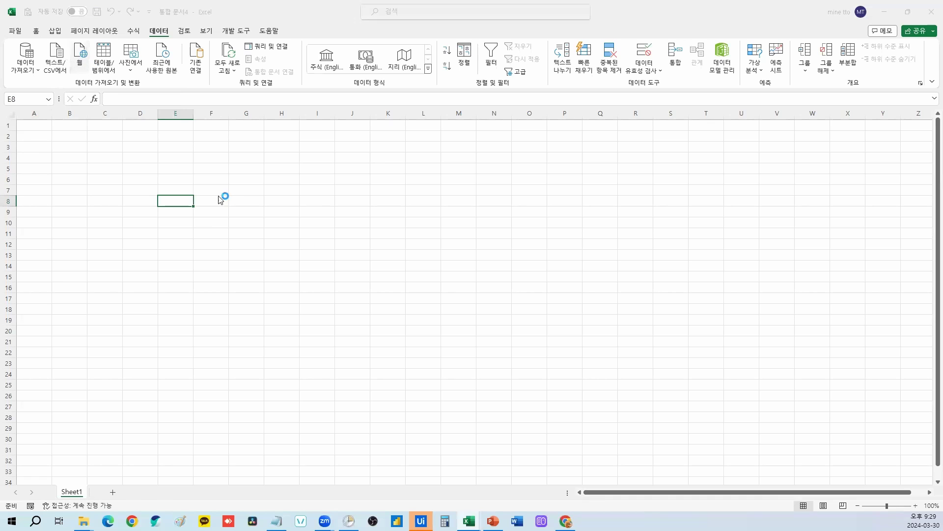
pyautogui.hotkey('ctrl', 'v')
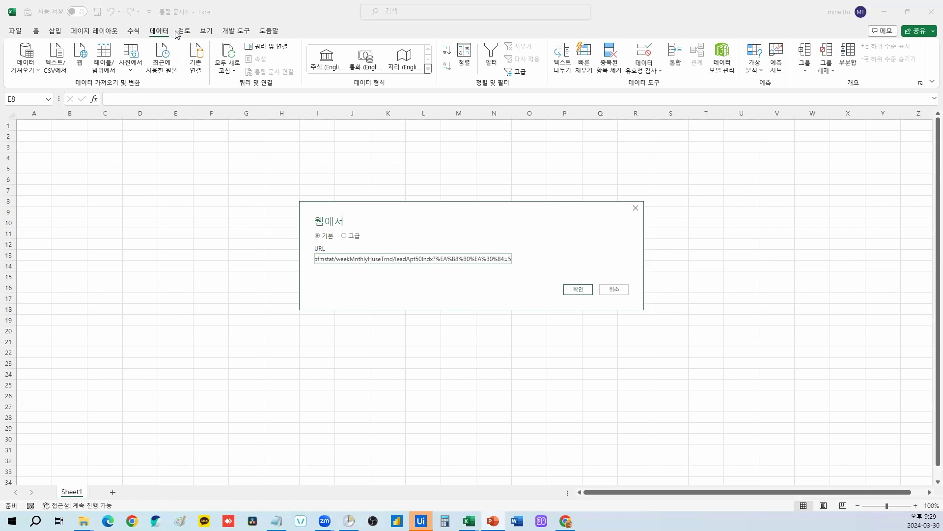
pyautogui.moveTo(395, 259); pyautogui.dragTo(564, 265)
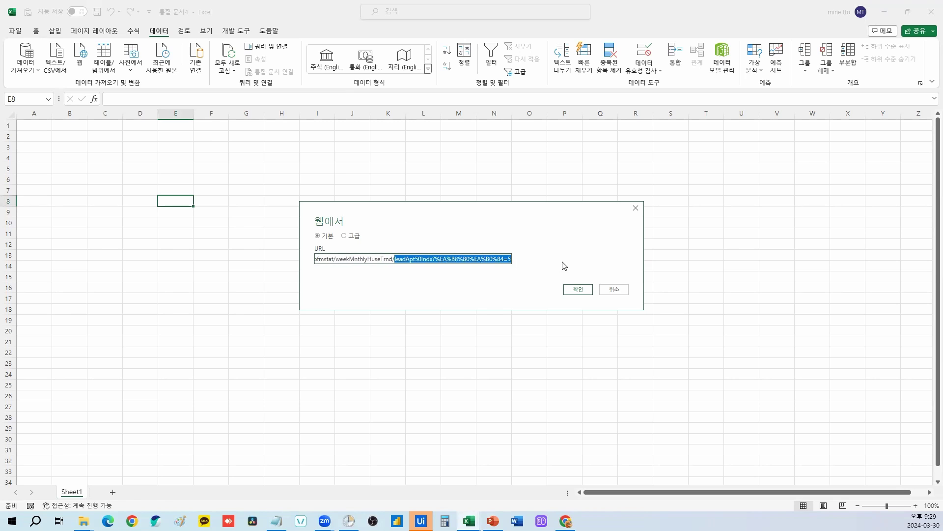
pyautogui.click(463, 260)
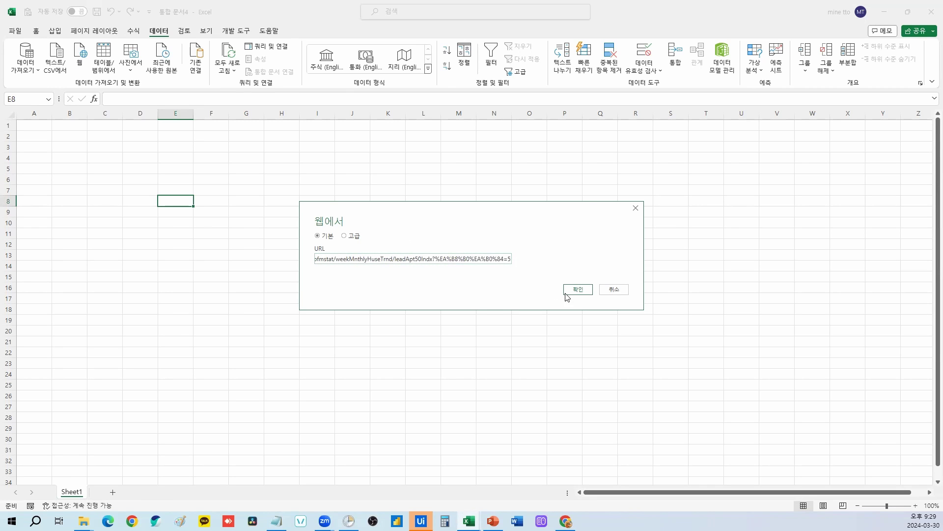
pyautogui.click(580, 293)
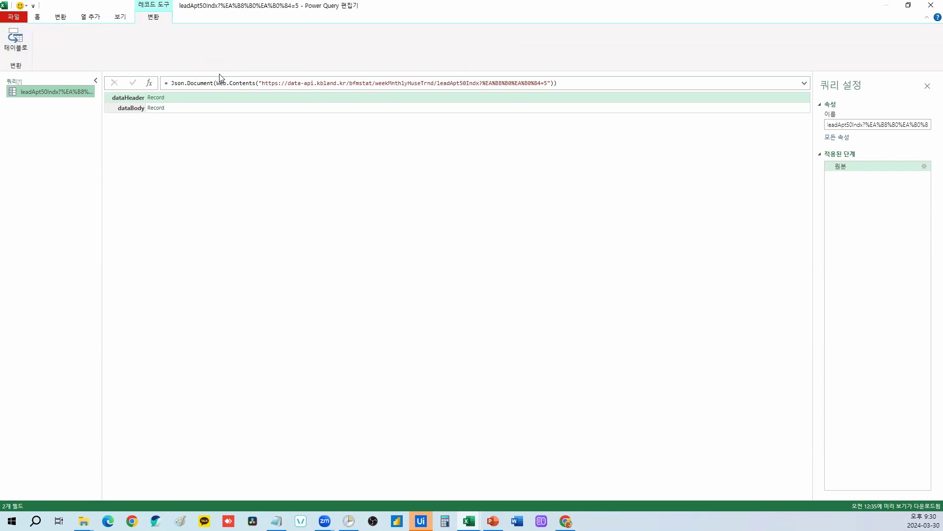
# Compare the contents of the dataHeader and dataBody records in the imported query.
pyautogui.click(212, 100)
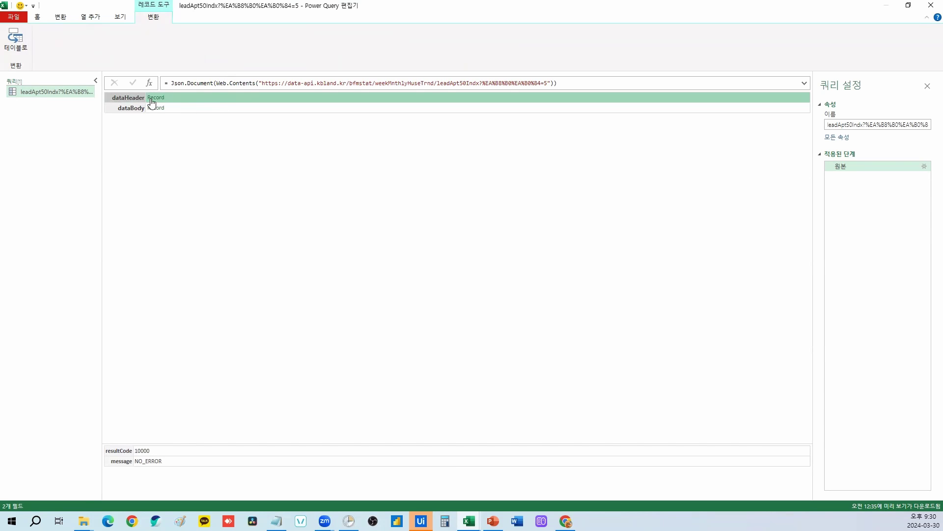
pyautogui.click(191, 105)
pyautogui.click(165, 98)
pyautogui.click(223, 107)
pyautogui.click(165, 98)
pyautogui.click(204, 108)
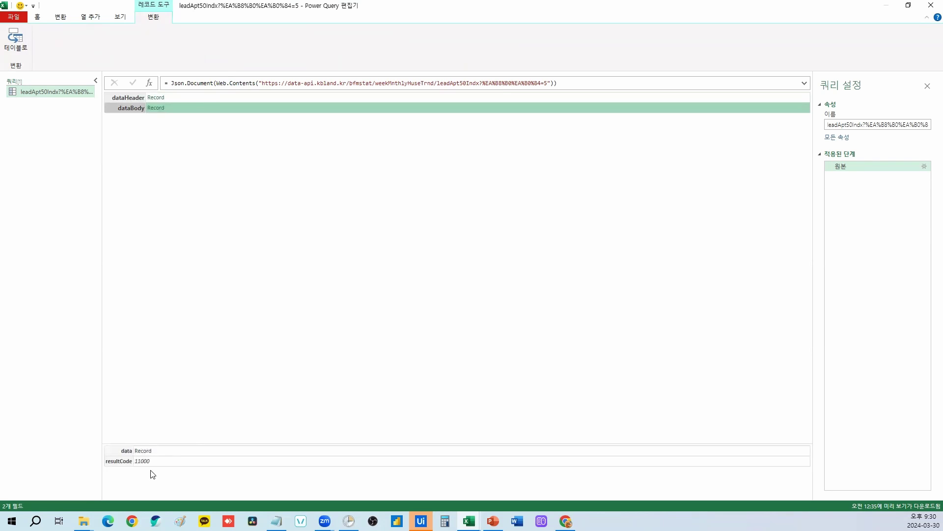
pyautogui.click(197, 99)
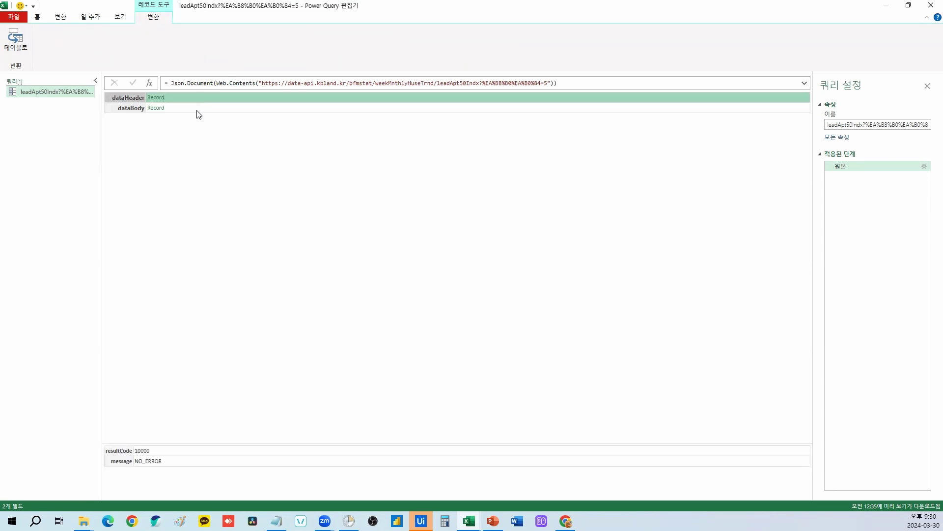
pyautogui.click(197, 107)
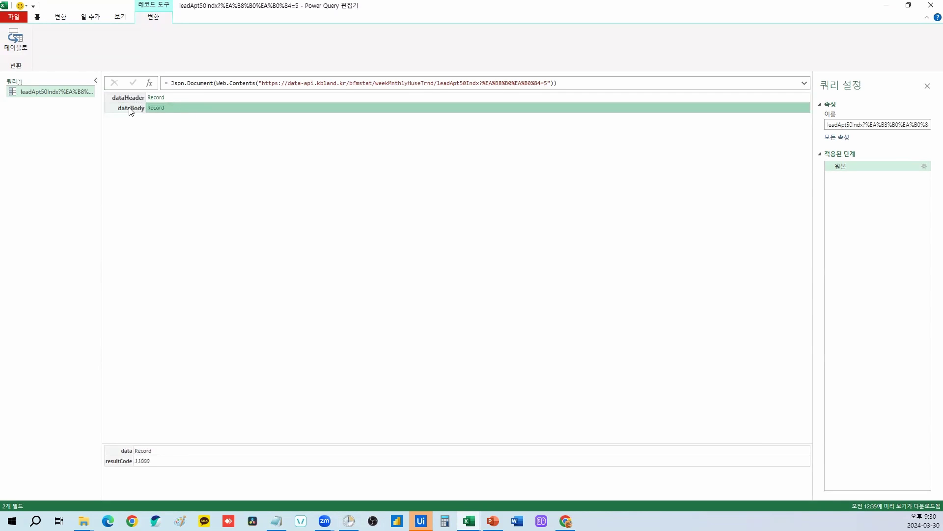
# Drill down into the dataBody record and its nested data record.
pyautogui.click(159, 112)
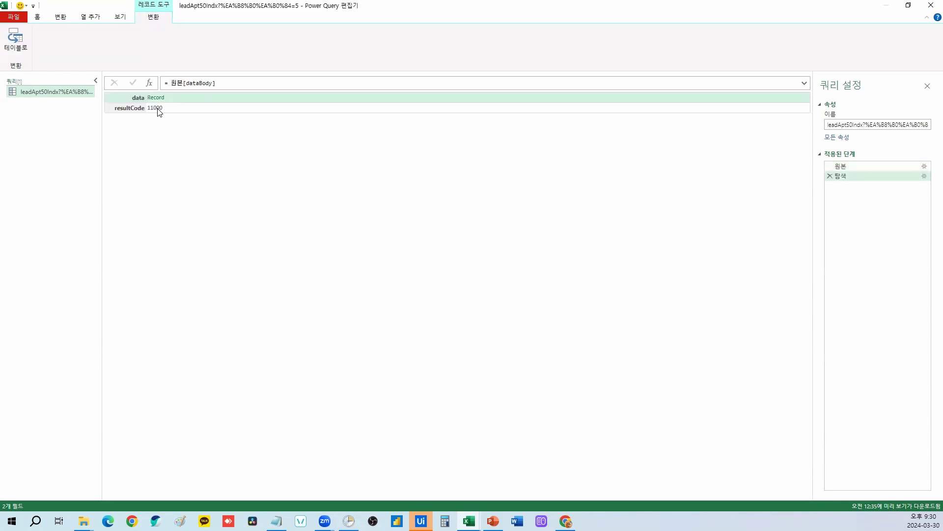
pyautogui.click(200, 98)
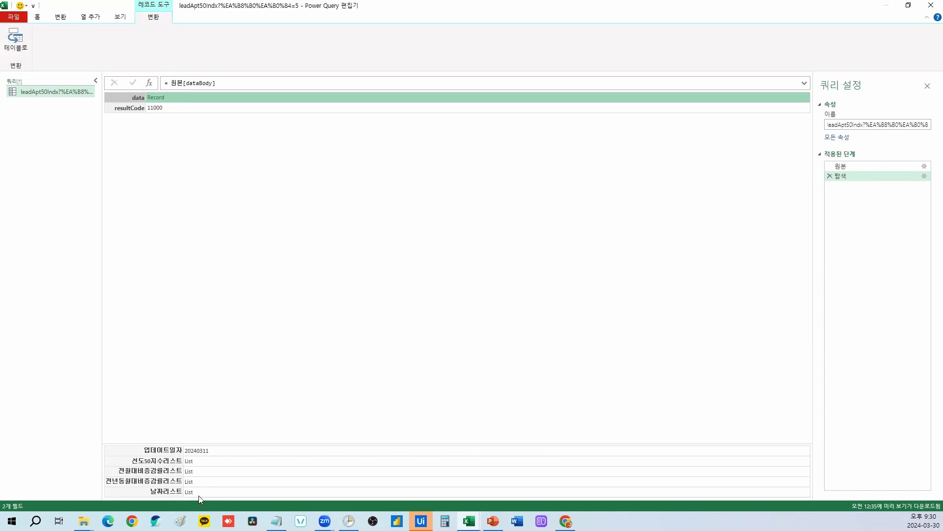
pyautogui.click(178, 97)
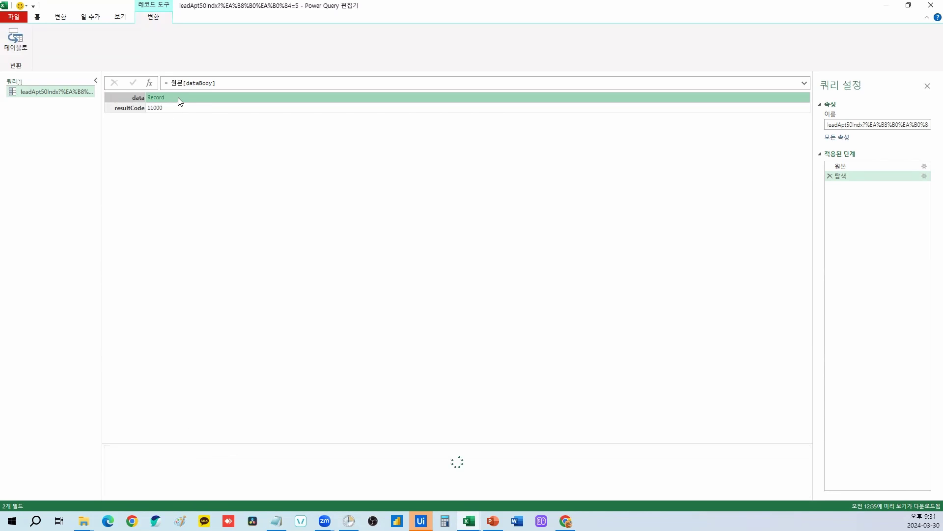
pyautogui.click(158, 96)
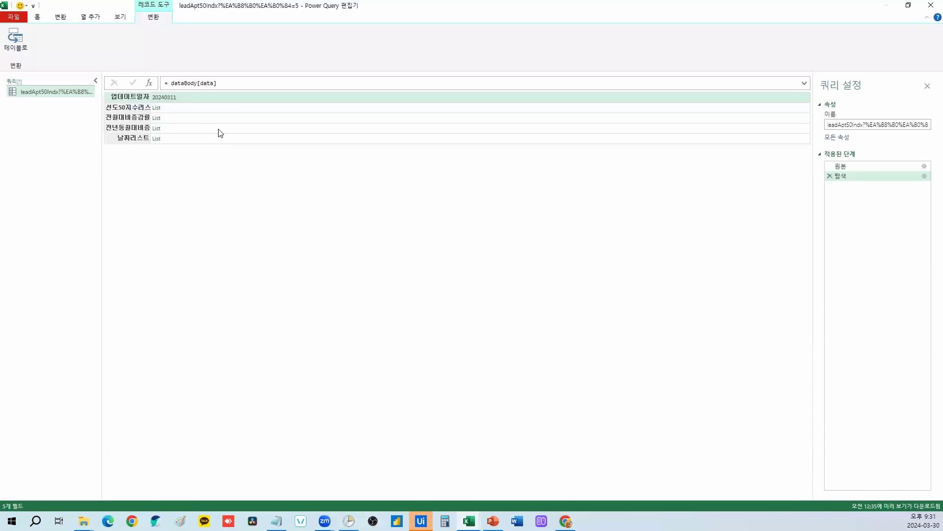
# Preview the 선도50지수리스트 list in the query and compare it with the index row of the KB선도아파트 50 지수 table on the KB부동산 page in Chrome.
pyautogui.click(197, 111)
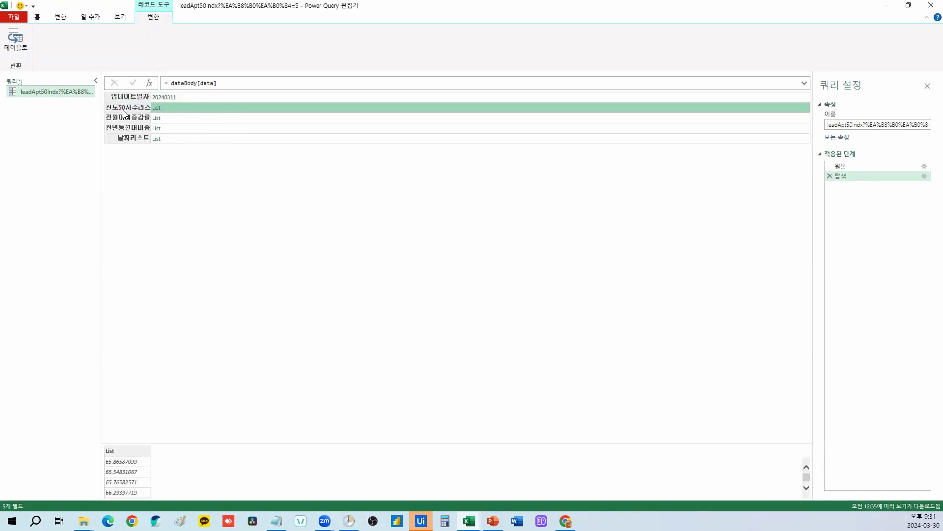
pyautogui.click(566, 521)
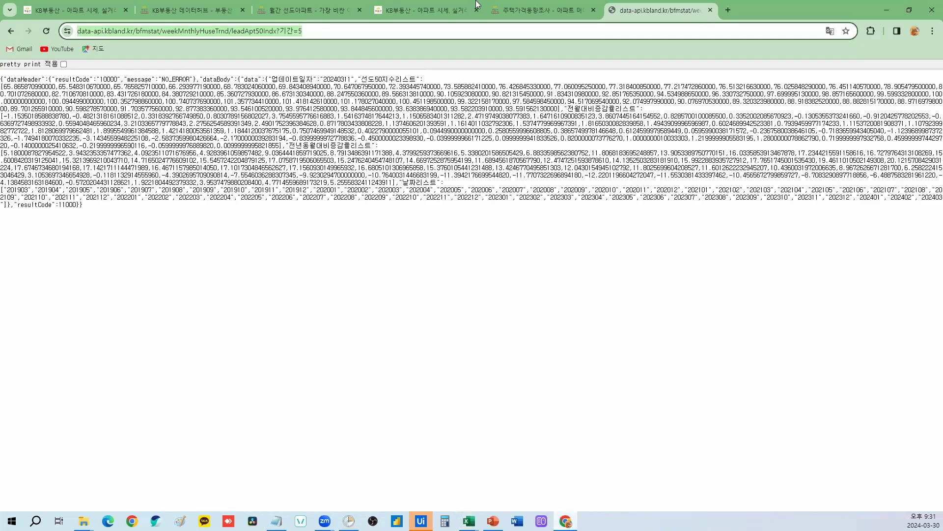
pyautogui.click(541, 10)
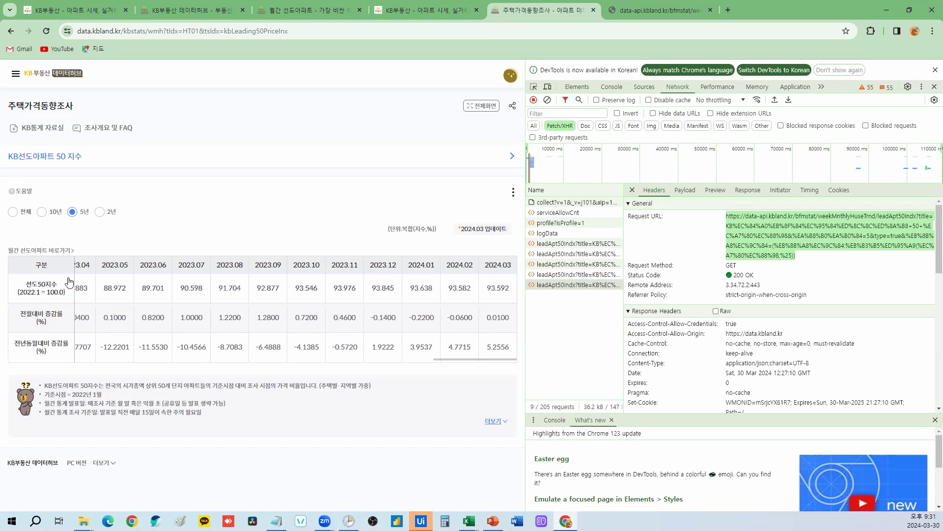
pyautogui.click(887, 12)
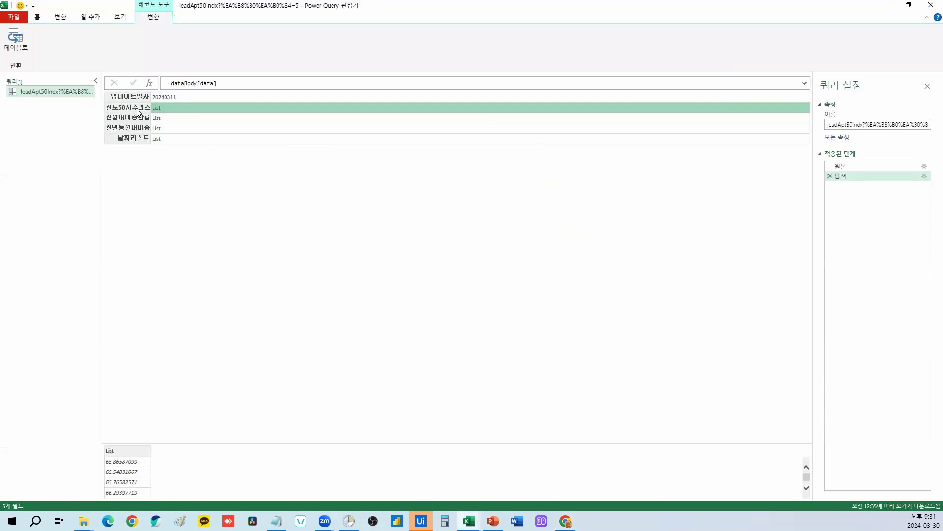
pyautogui.scroll(-2, 146, 481)
pyautogui.scroll(-2, 148, 484)
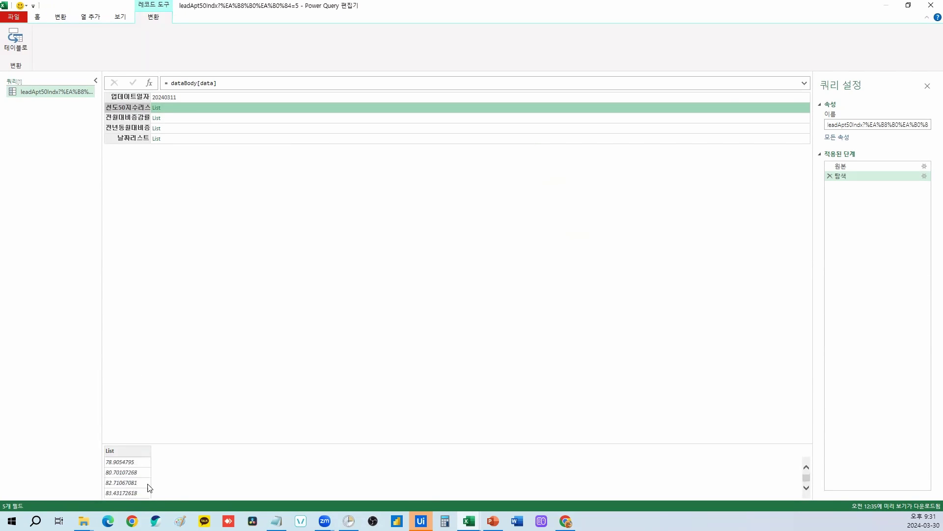
pyautogui.scroll(-2, 167, 483)
pyautogui.scroll(4, 148, 481)
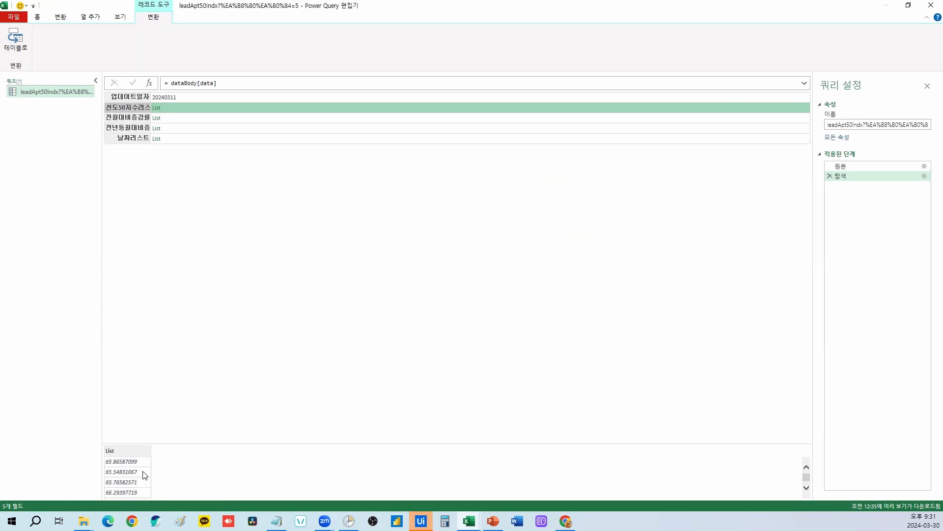
# Drill down into the 선도50지수리스트 list and convert it to a table with no delimiter and extra columns shown as errors.
pyautogui.click(182, 107)
pyautogui.click(179, 107)
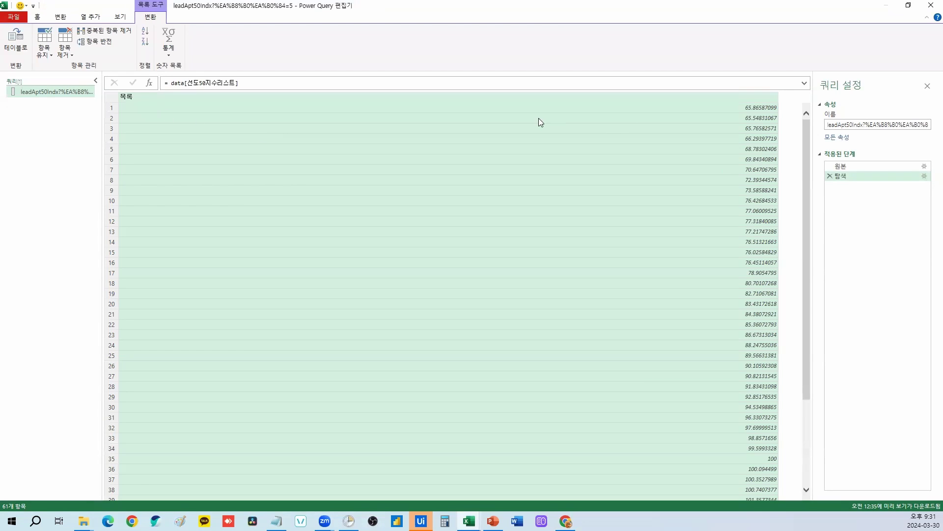
pyautogui.click(16, 45)
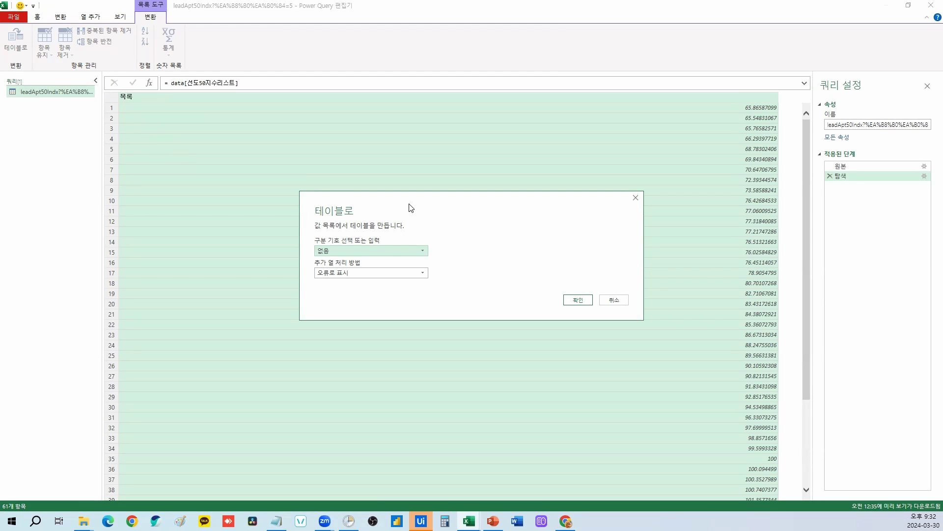
pyautogui.click(579, 300)
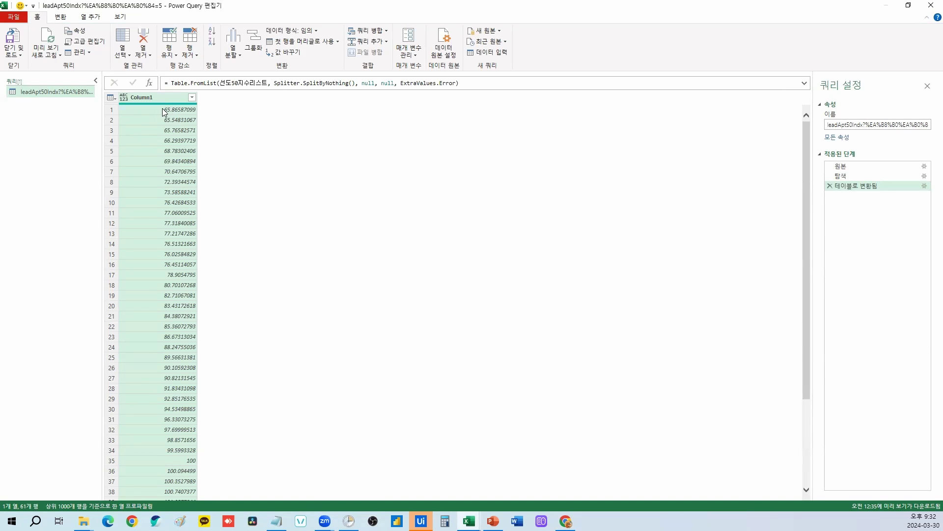
# Review the converted index values against the 원본 step and the monthly columns of the 5-year table on the KB부동산 page.
pyautogui.scroll(-8, 202, 275)
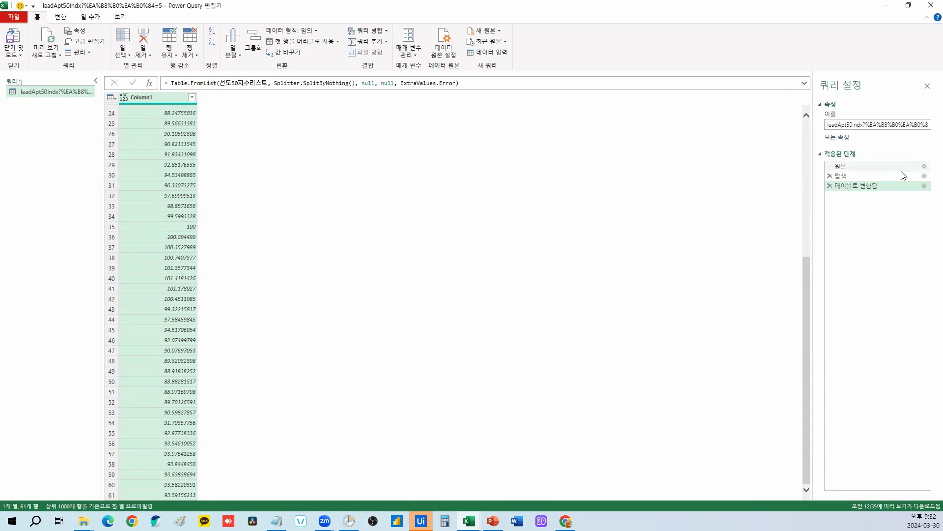
pyautogui.click(872, 166)
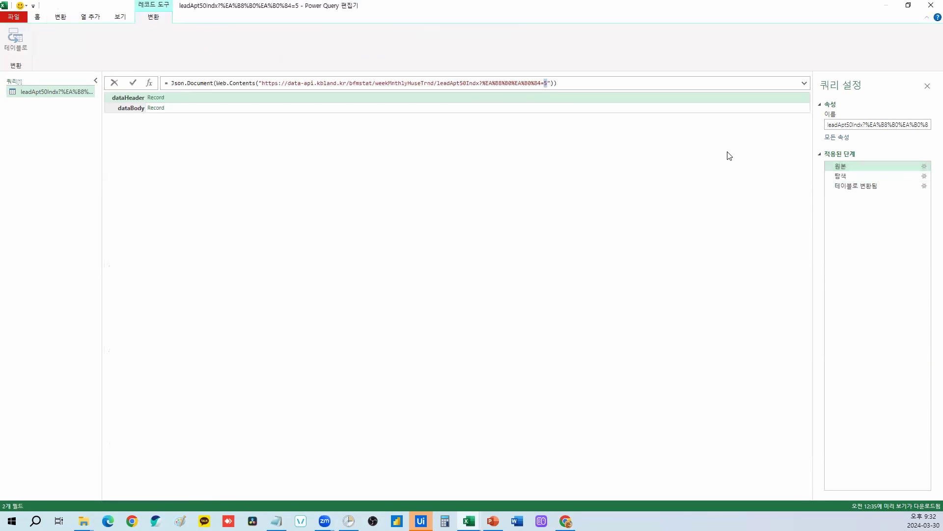
pyautogui.click(869, 186)
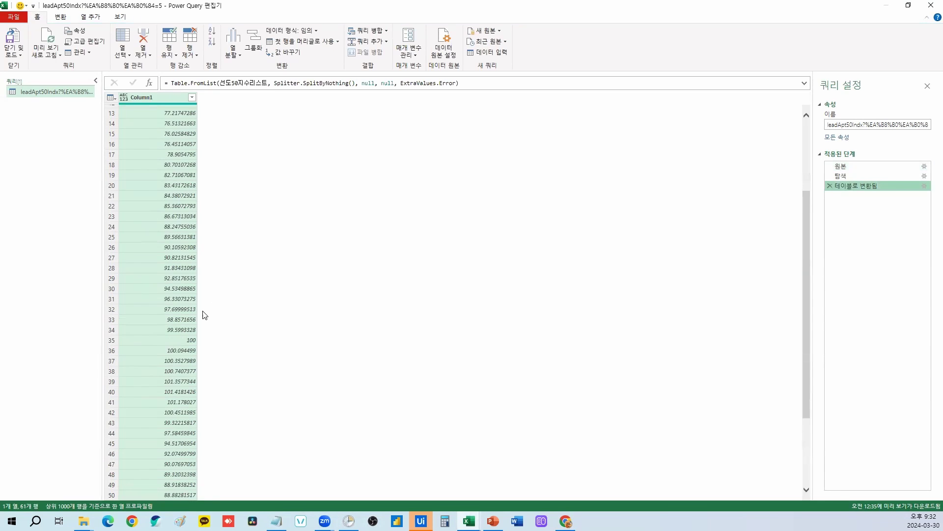
pyautogui.scroll(-4, 205, 315)
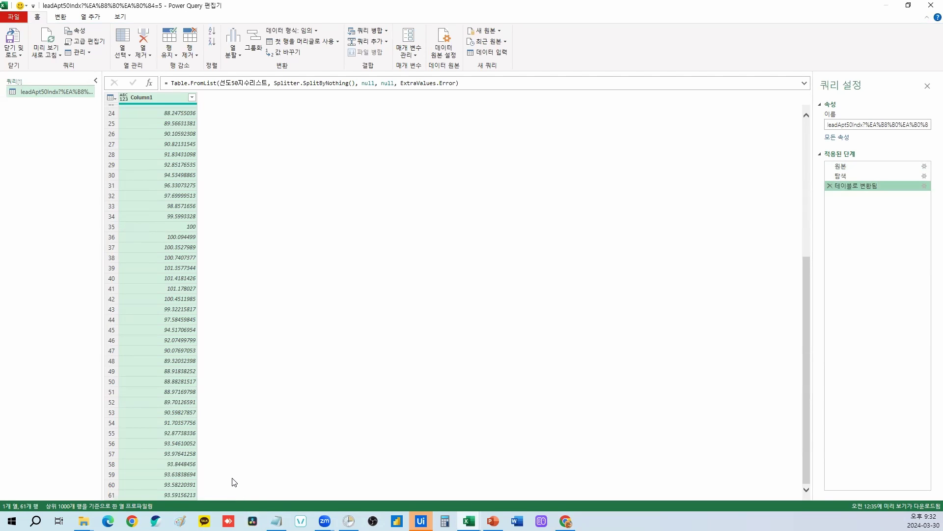
pyautogui.scroll(5, 234, 482)
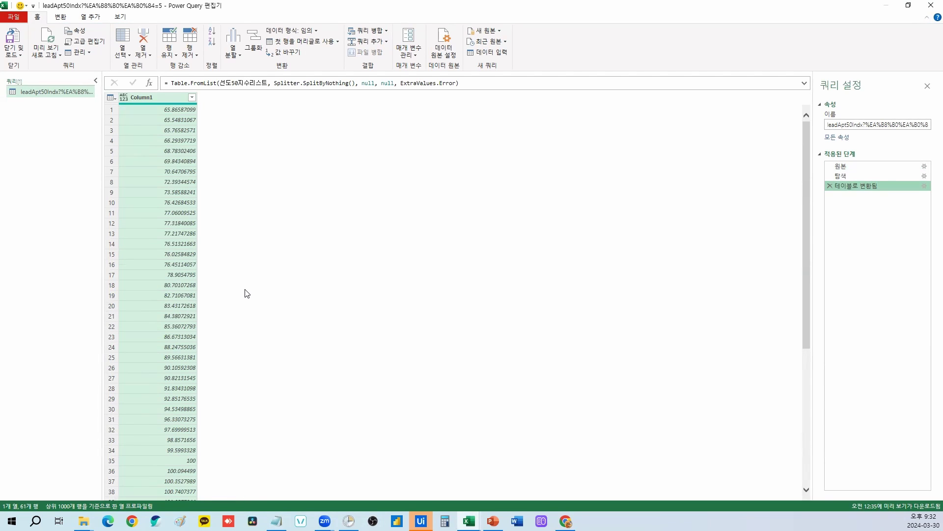
pyautogui.scroll(-5, 216, 306)
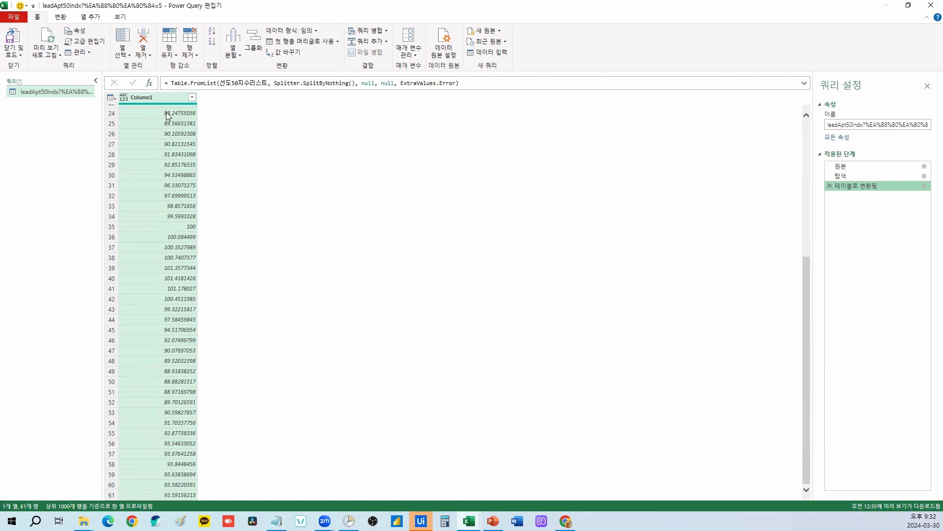
pyautogui.scroll(5, 281, 364)
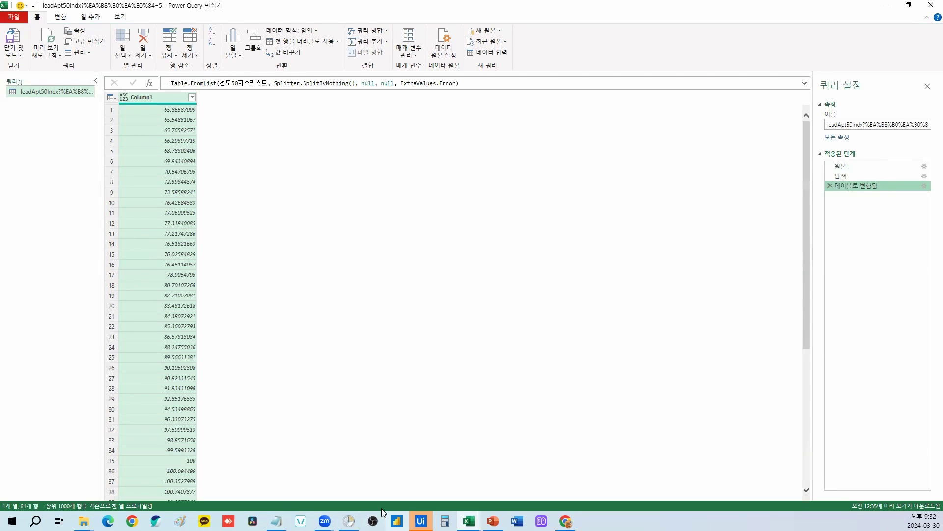
pyautogui.click(566, 521)
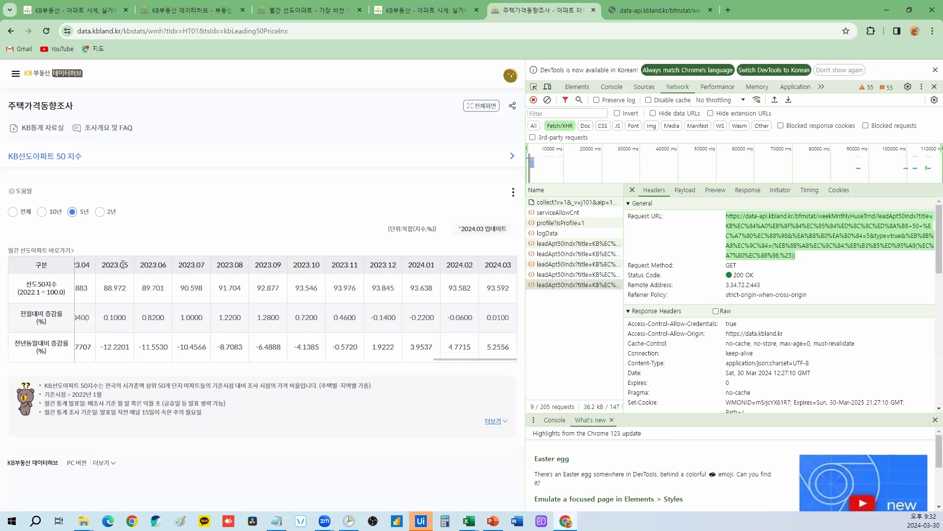
pyautogui.moveTo(449, 362); pyautogui.dragTo(88, 330)
pyautogui.moveTo(135, 362); pyautogui.dragTo(495, 362)
pyautogui.click(496, 314)
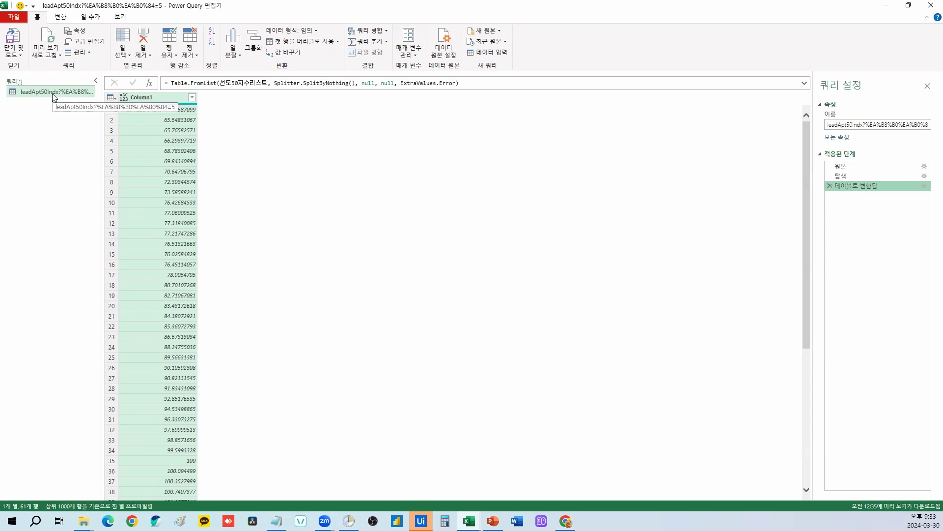
# Add an index column starting from 1 to the converted table and check its numbering through the last row.
pyautogui.click(95, 17)
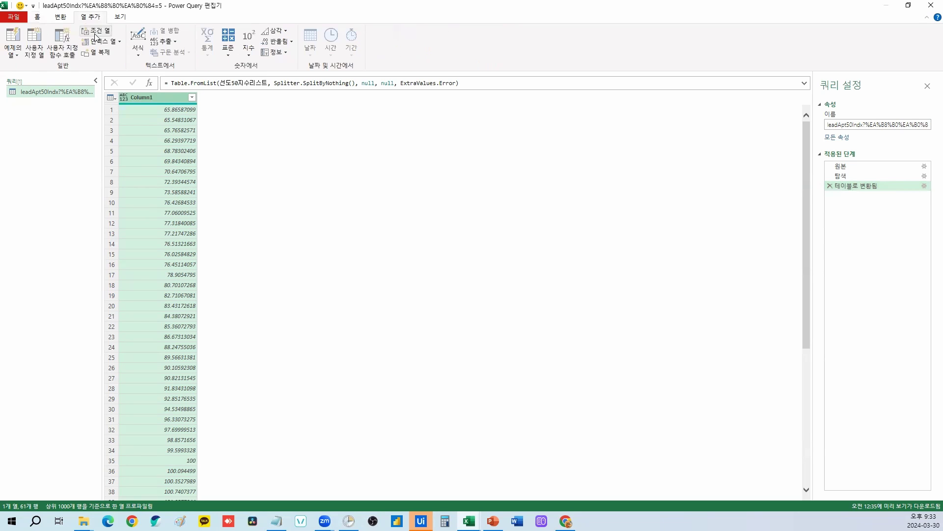
pyautogui.click(119, 42)
pyautogui.click(108, 65)
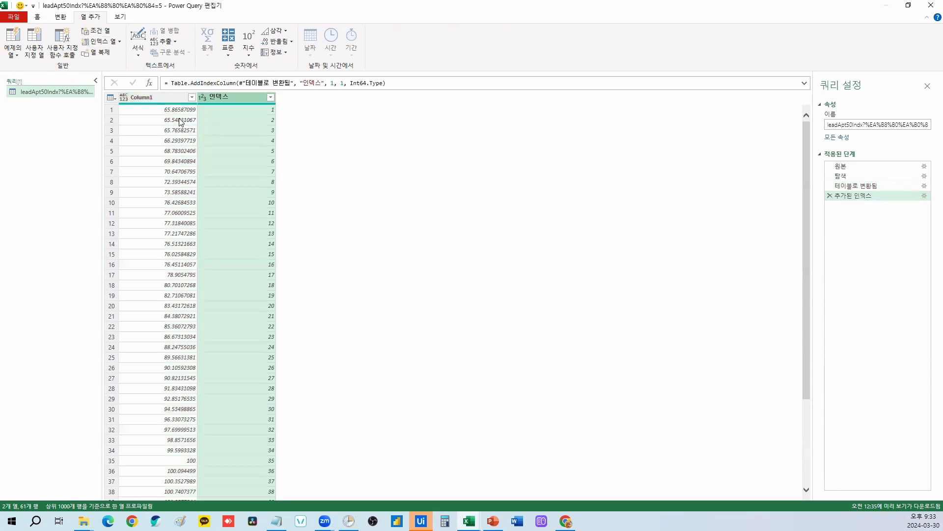
pyautogui.click(250, 109)
pyautogui.scroll(-10, 330, 433)
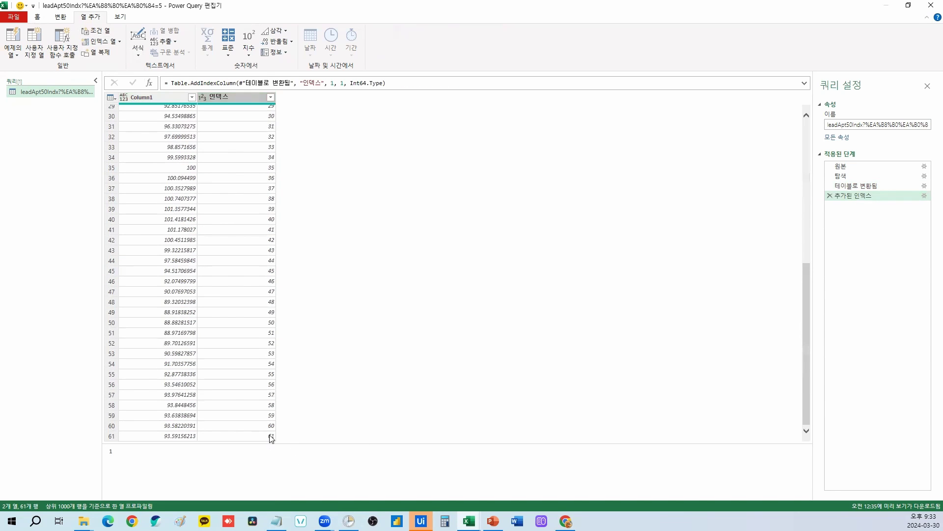
pyautogui.scroll(10, 362, 276)
# Move the 인덱스 column in front of Column1.
pyautogui.click(226, 97)
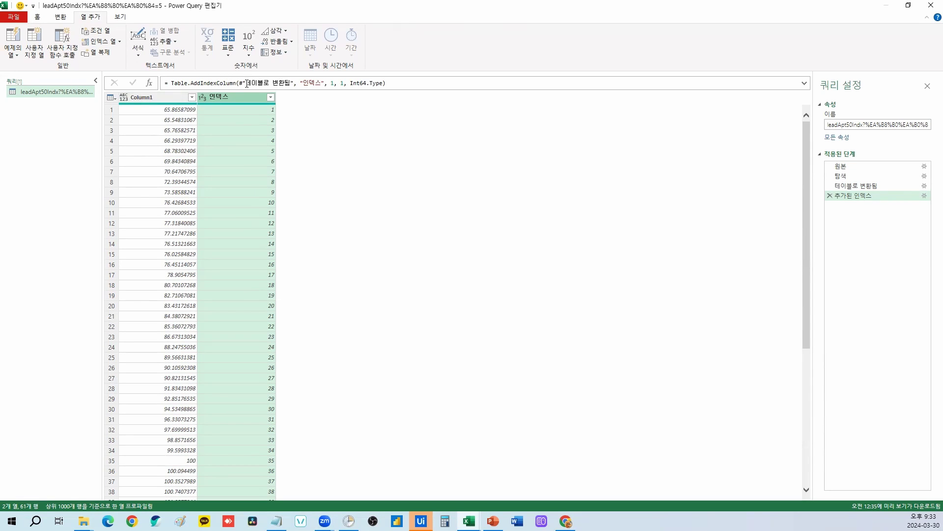
pyautogui.moveTo(231, 97); pyautogui.dragTo(148, 98)
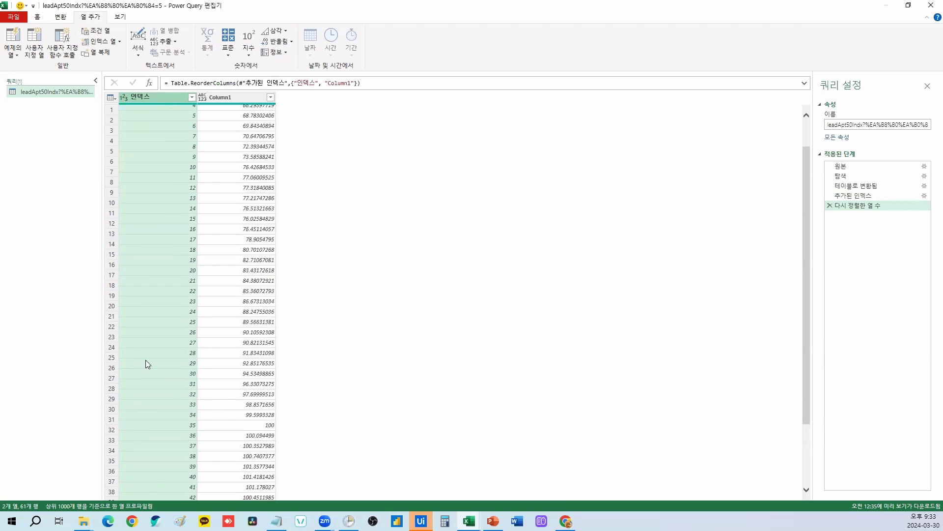
pyautogui.scroll(-8, 186, 433)
pyautogui.scroll(8, 211, 148)
pyautogui.moveTo(181, 97); pyautogui.dragTo(151, 97)
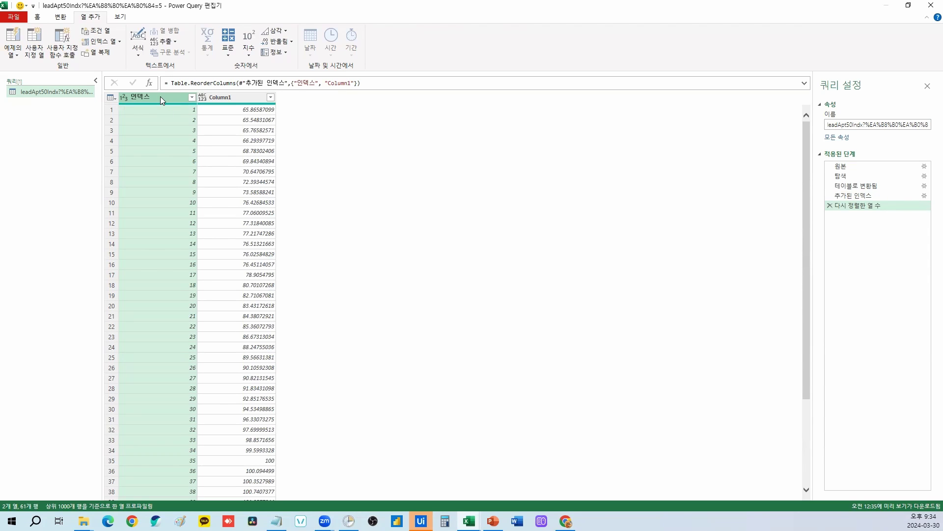
# Rename Column1 as 지수.
pyautogui.doubleClick(226, 98)
pyautogui.write('w수')
pyautogui.press('Return')
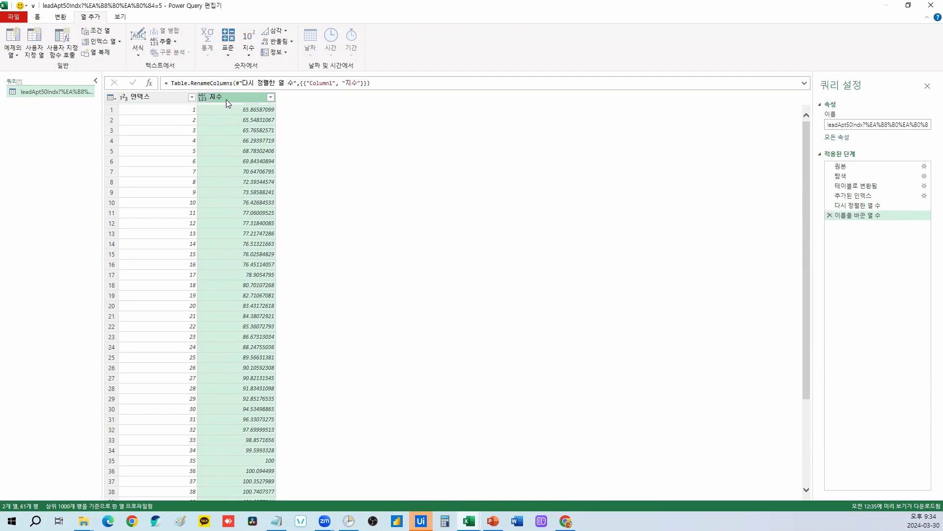
pyautogui.moveTo(169, 104); pyautogui.dragTo(230, 98)
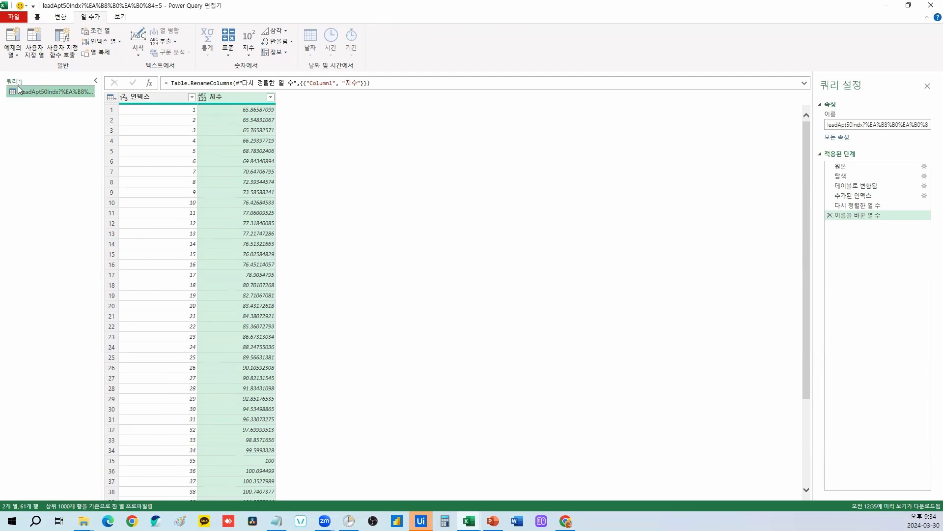
# Duplicate the leadApt50Indx query and rename the copy as 날짜.
pyautogui.rightClick(43, 93)
pyautogui.click(78, 153)
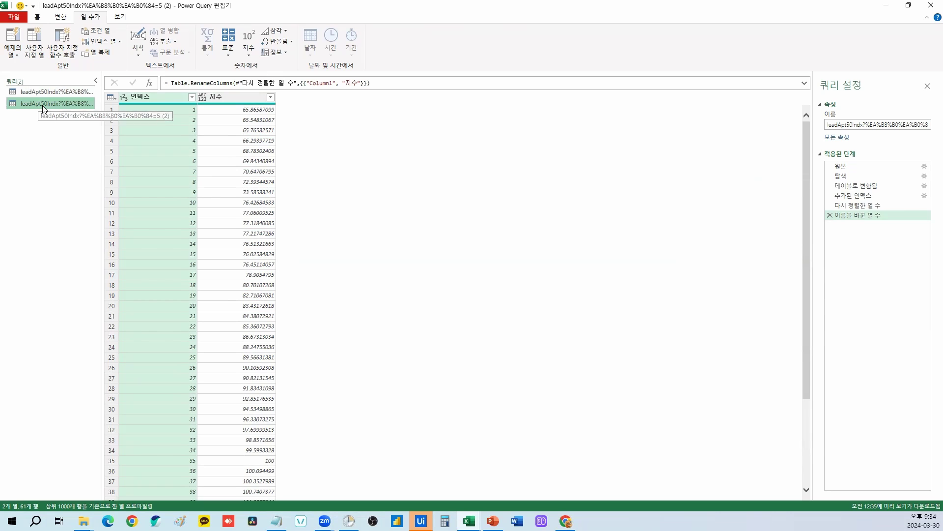
pyautogui.doubleClick(43, 104)
pyautogui.write('나')
pyautogui.write('짜')
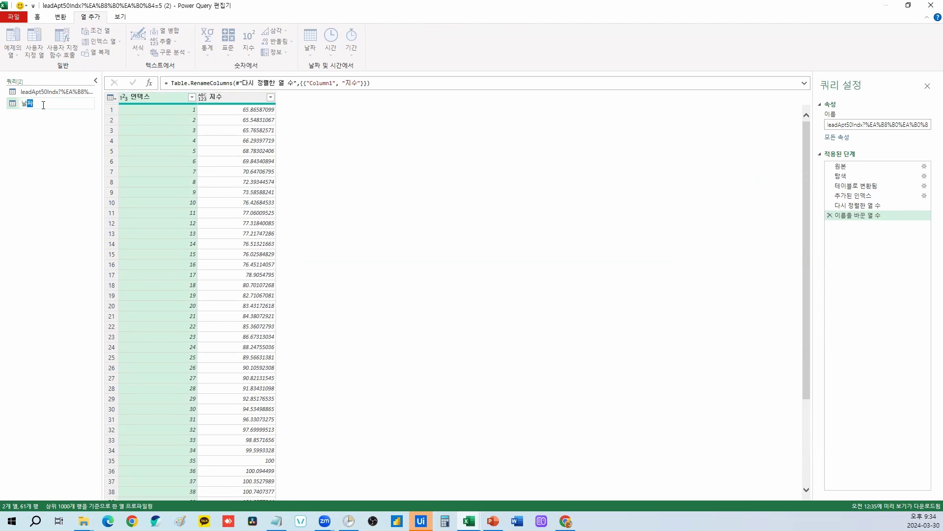
pyautogui.press('Return')
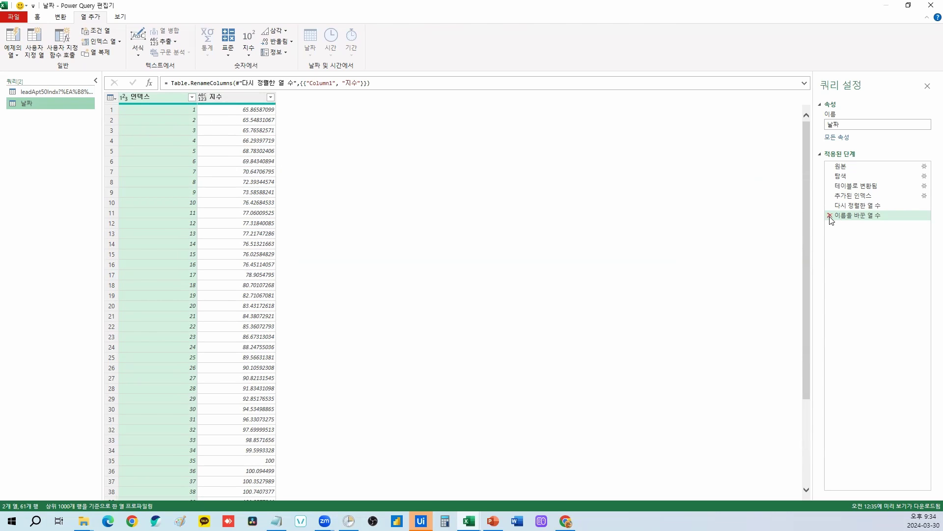
# Review the applied steps of the 날짜 query and delete every one after 원본.
pyautogui.click(857, 206)
pyautogui.click(853, 196)
pyautogui.click(859, 187)
pyautogui.click(852, 177)
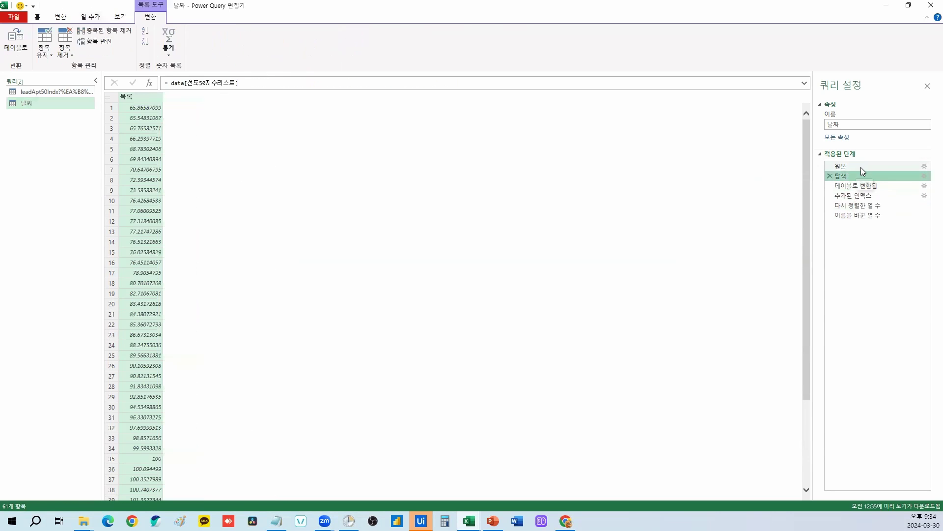
pyautogui.click(861, 167)
pyautogui.click(829, 215)
pyautogui.click(829, 215)
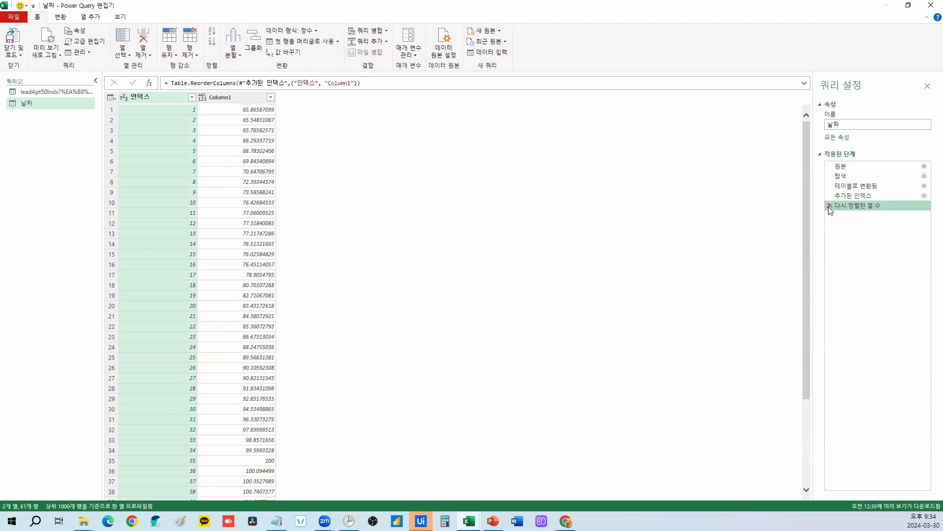
pyautogui.click(829, 206)
pyautogui.click(829, 196)
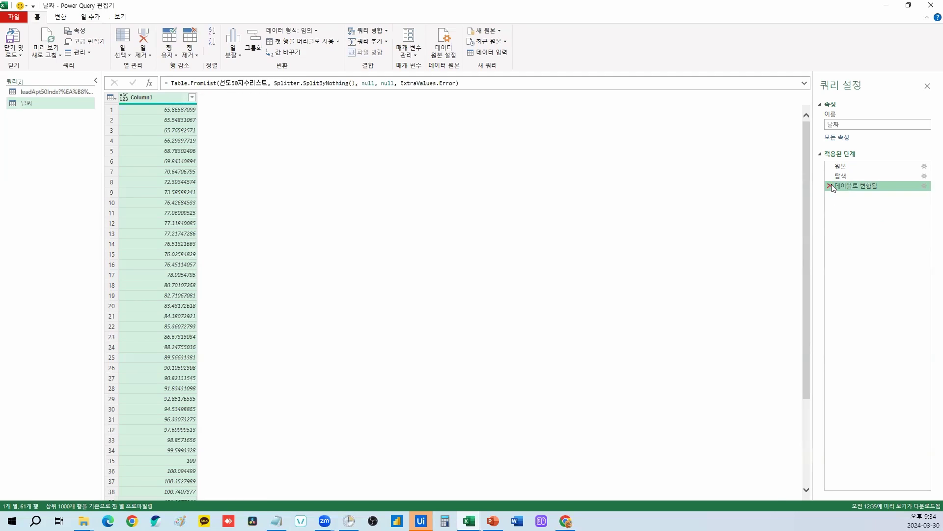
pyautogui.click(829, 186)
pyautogui.click(830, 176)
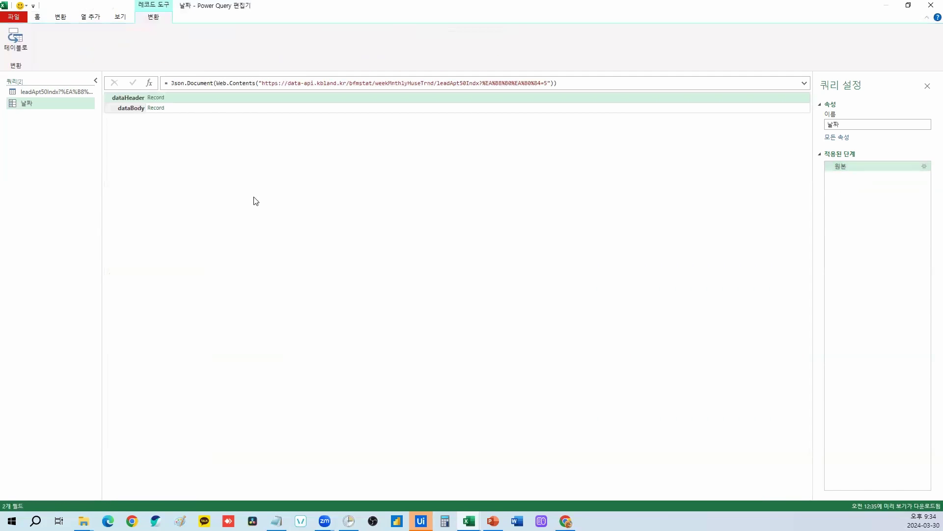
# Check the source URL of the 날짜 query and drill down into its dataBody record.
pyautogui.moveTo(270, 82); pyautogui.dragTo(550, 83)
pyautogui.click(548, 189)
pyautogui.click(171, 108)
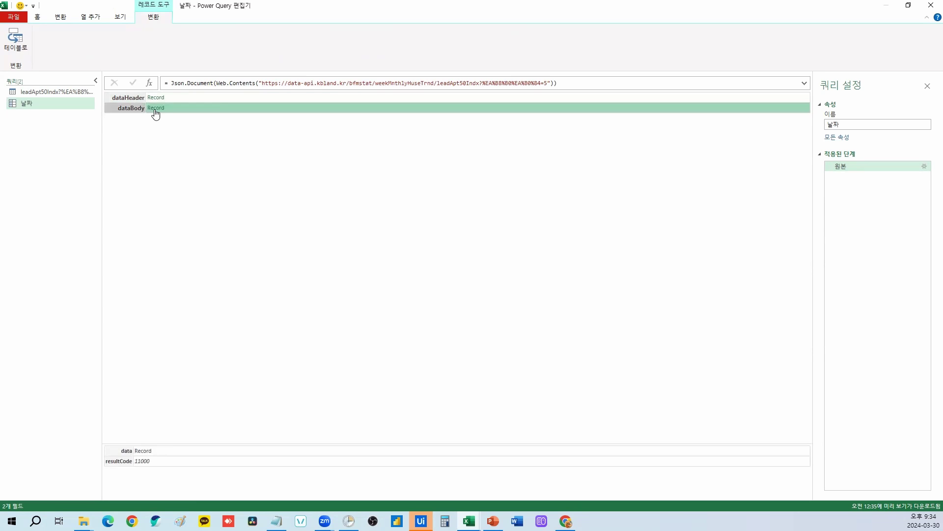
pyautogui.click(156, 109)
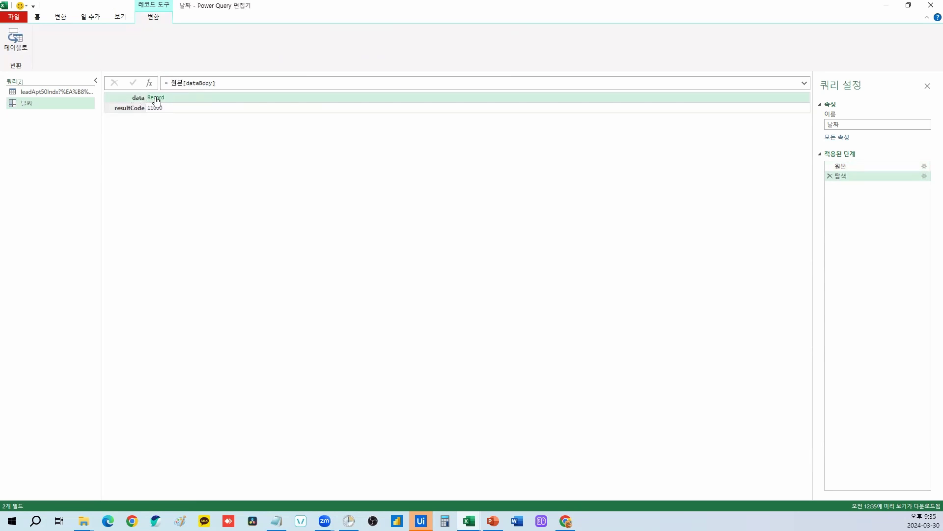
# Drill down through the data record into its 날짜리스트 list.
pyautogui.click(155, 100)
pyautogui.click(178, 140)
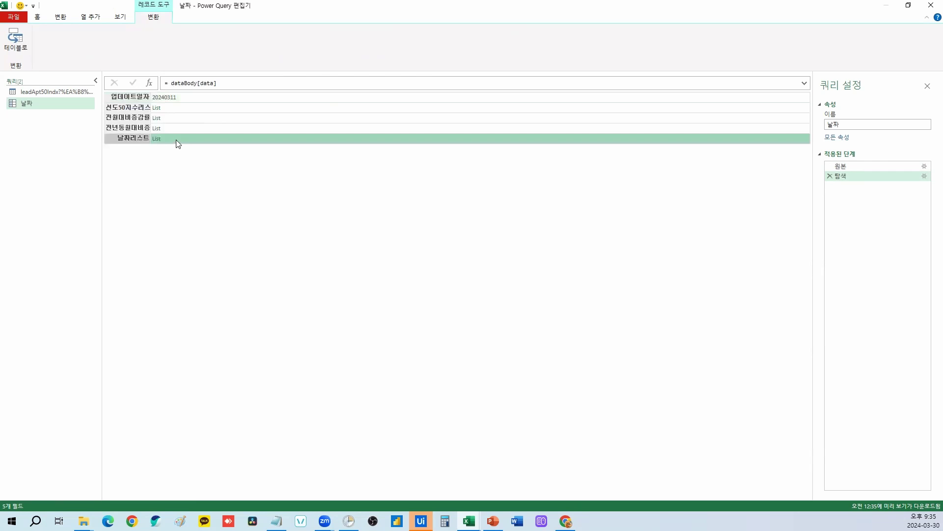
pyautogui.click(129, 139)
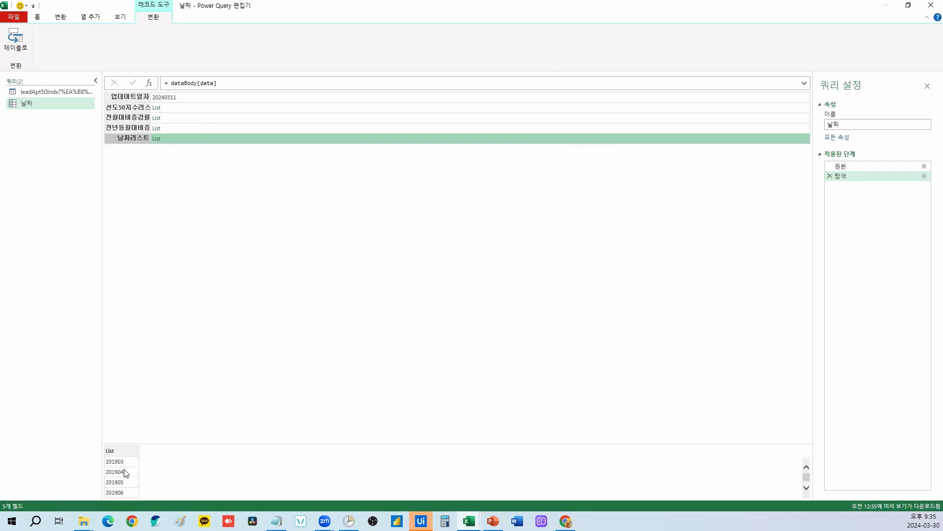
pyautogui.scroll(-5, 666, 477)
pyautogui.click(156, 139)
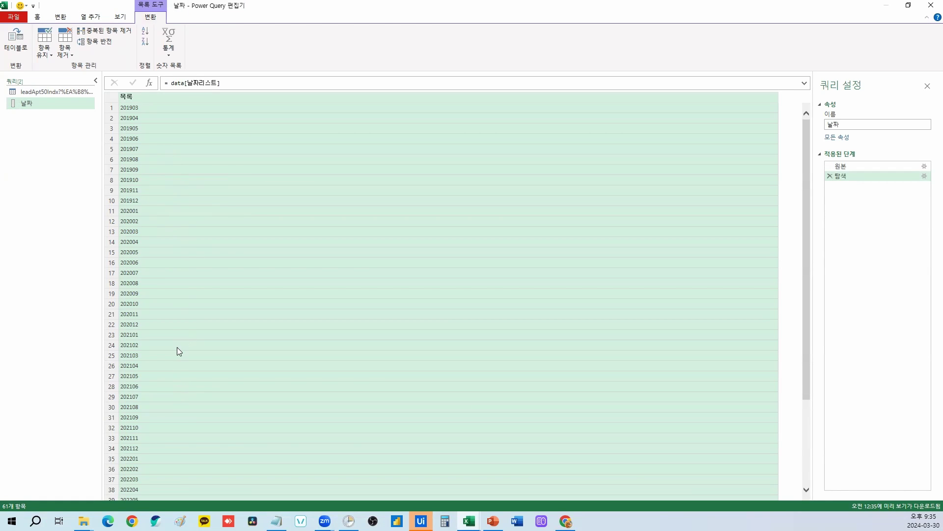
# Convert the 날짜리스트 list to a table with the default settings and check its rows through to the end.
pyautogui.click(15, 40)
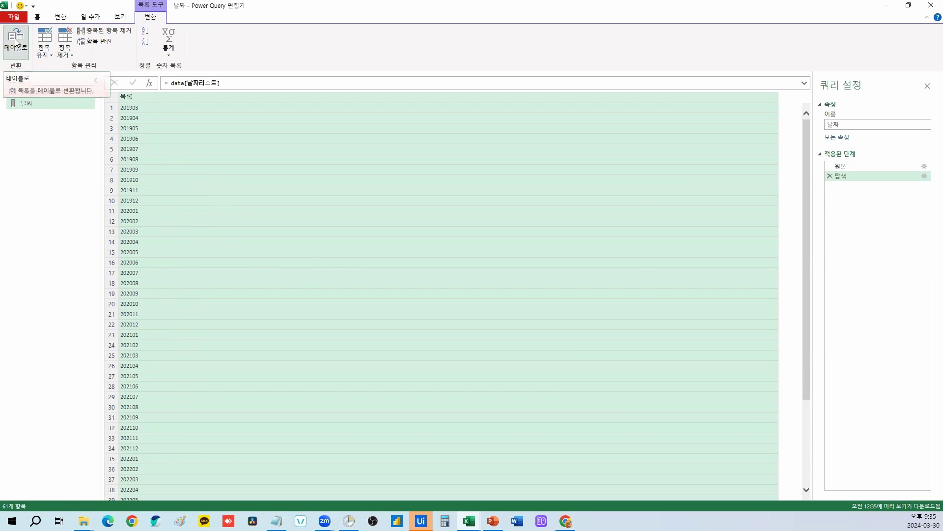
pyautogui.click(578, 299)
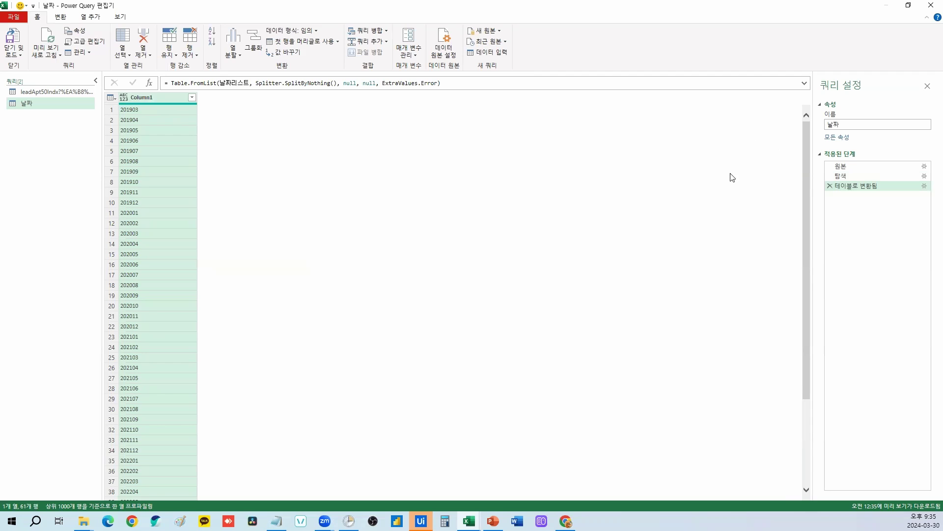
pyautogui.scroll(-8, 634, 207)
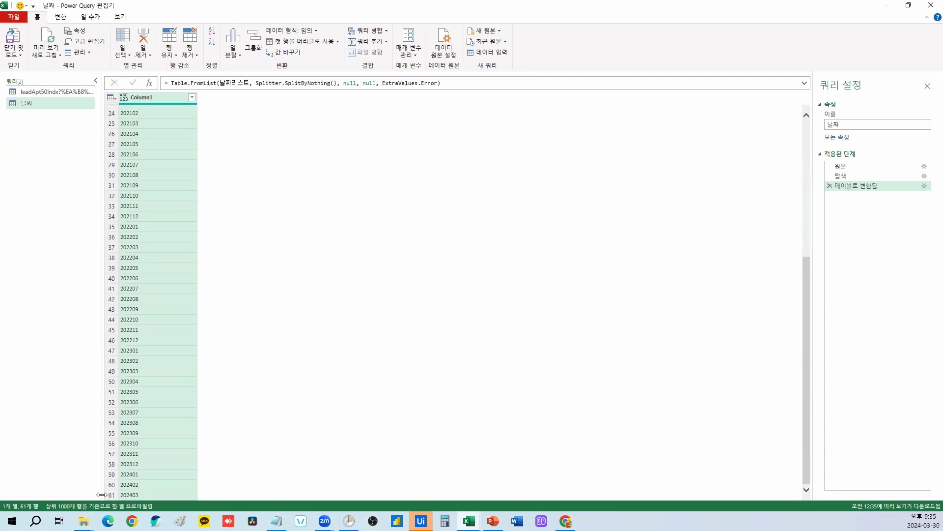
pyautogui.moveTo(804, 425); pyautogui.dragTo(804, 202)
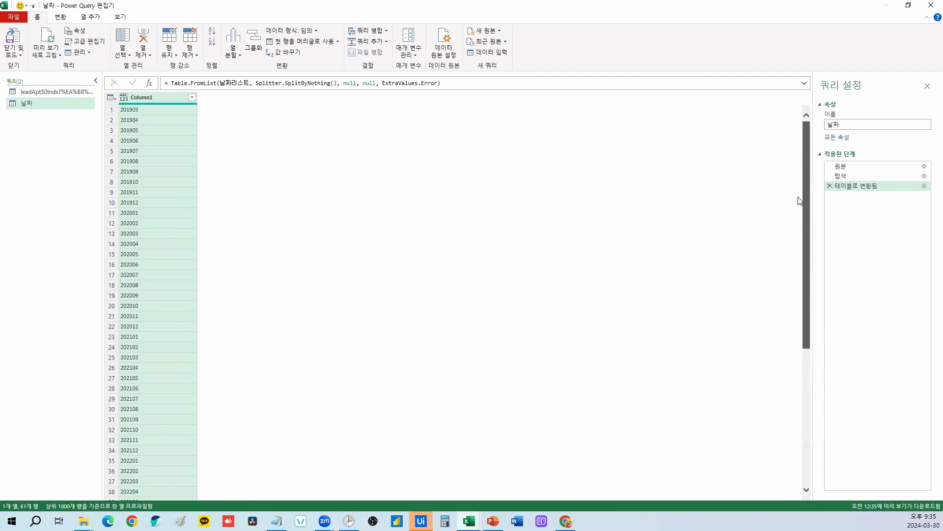
# Add an index column starting from 1 to the 날짜 query and check its numbering.
pyautogui.click(94, 17)
pyautogui.click(120, 41)
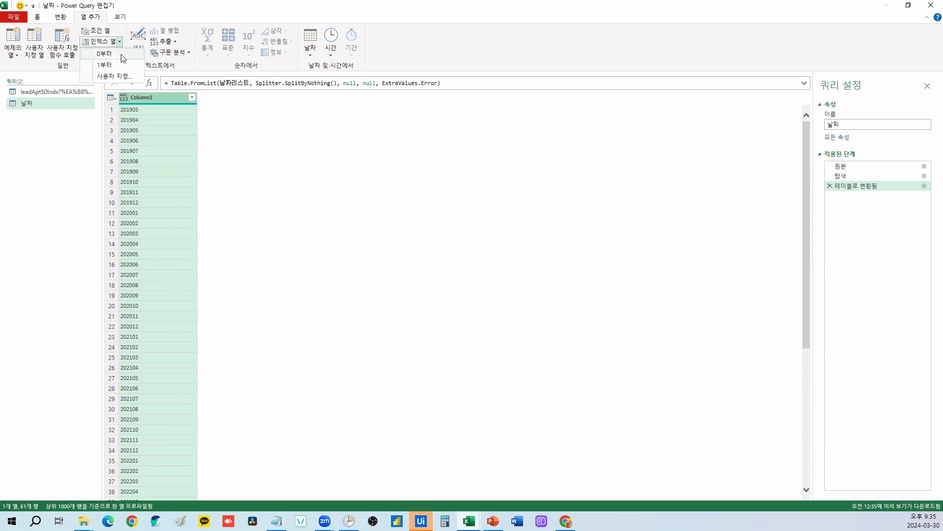
pyautogui.click(109, 71)
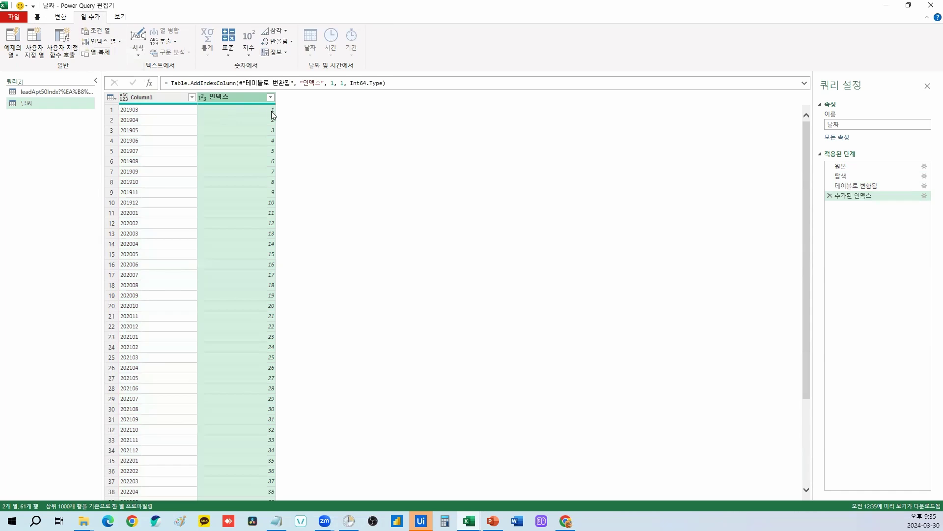
pyautogui.scroll(-8, 357, 294)
pyautogui.scroll(8, 355, 379)
# Move the 인덱스 column in front of Column1 in the 날짜 query.
pyautogui.moveTo(245, 96); pyautogui.dragTo(145, 94)
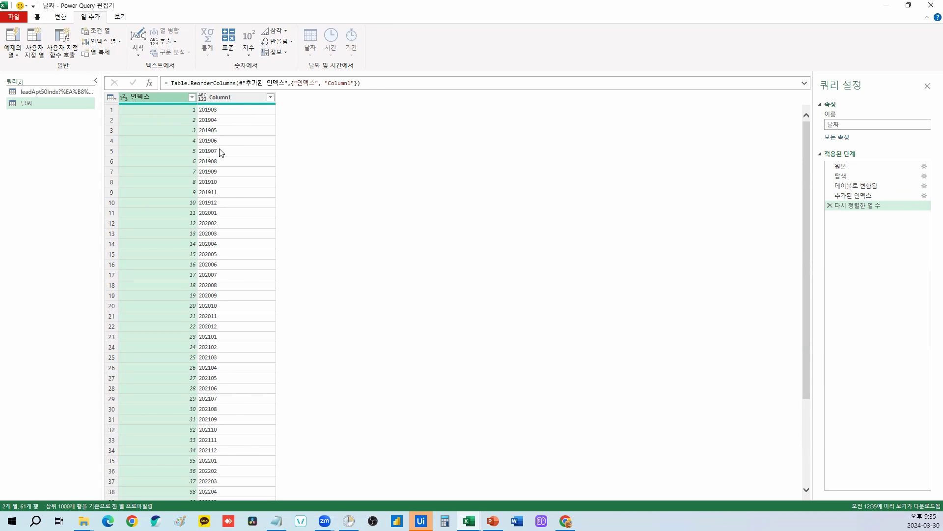
pyautogui.moveTo(169, 95); pyautogui.dragTo(288, 111)
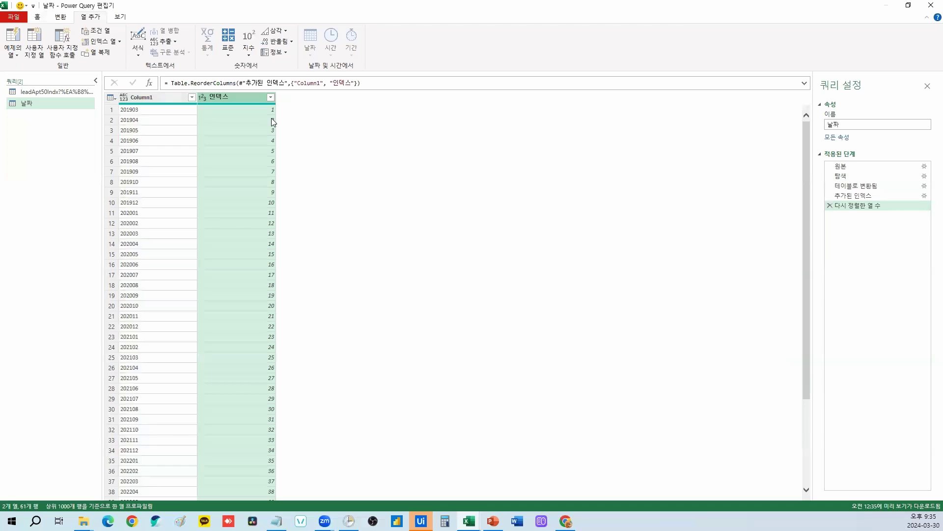
pyautogui.moveTo(229, 98); pyautogui.dragTo(148, 110)
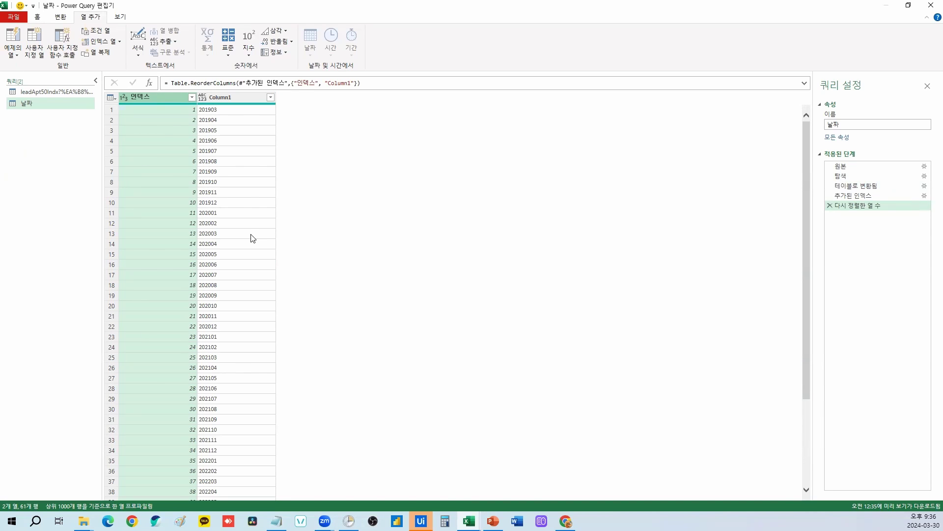
# Rename the leadApt50Indx query as 선도단지지수.
pyautogui.click(79, 93)
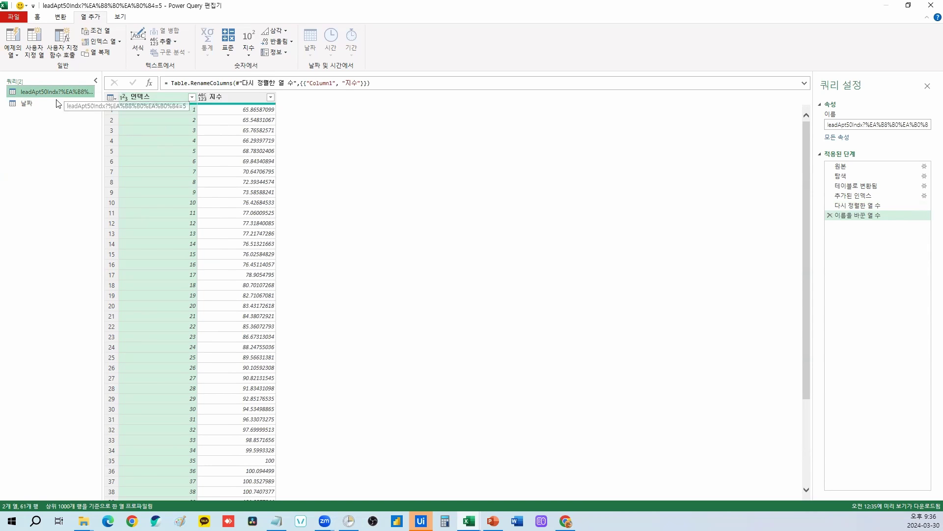
pyautogui.doubleClick(54, 93)
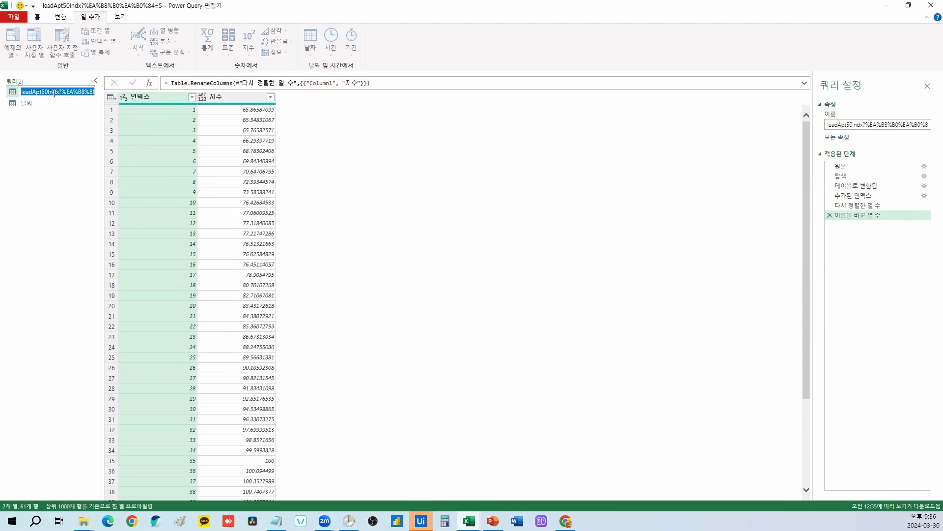
pyautogui.write('tjs')
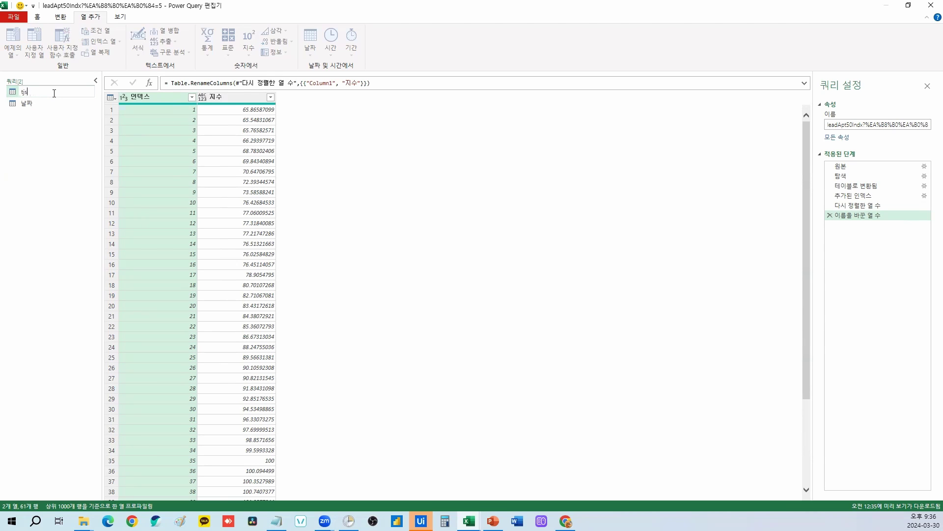
pyautogui.write('도단지지수')
pyautogui.press('Return')
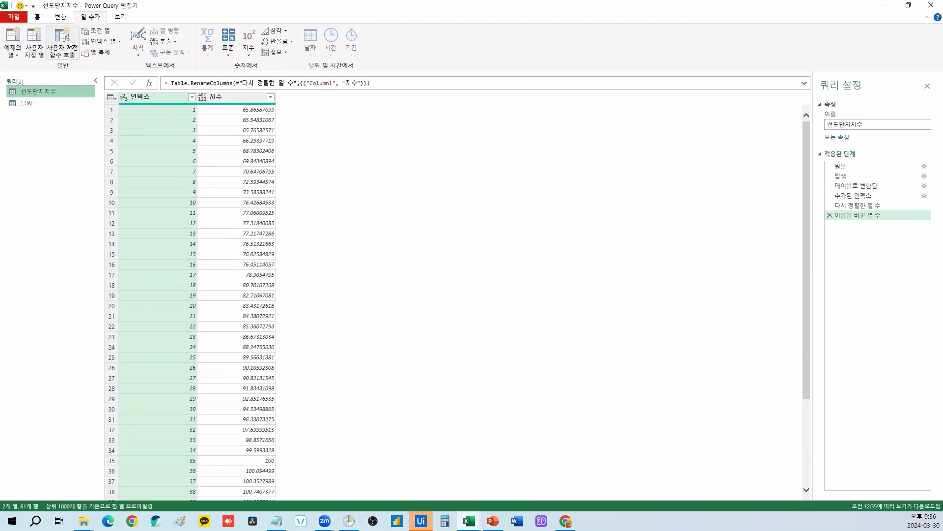
# Start a query merge from 선도단지지수 on its 인덱스 column, with 날짜 as the second table.
pyautogui.click(37, 16)
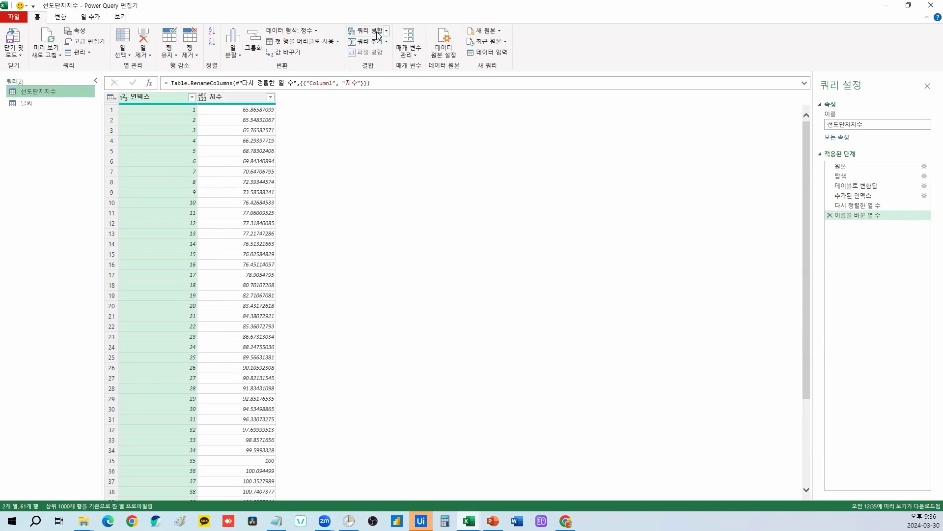
pyautogui.click(27, 104)
pyautogui.click(65, 93)
pyautogui.click(386, 31)
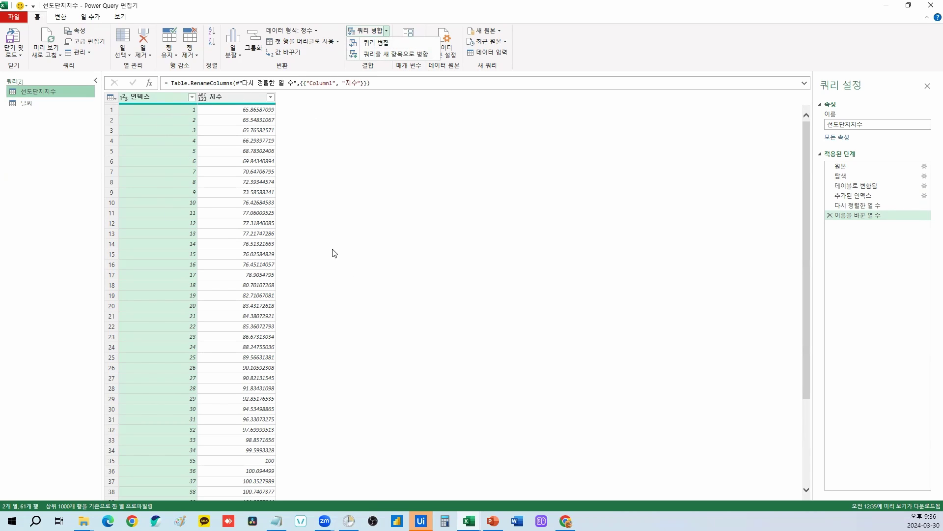
pyautogui.click(375, 43)
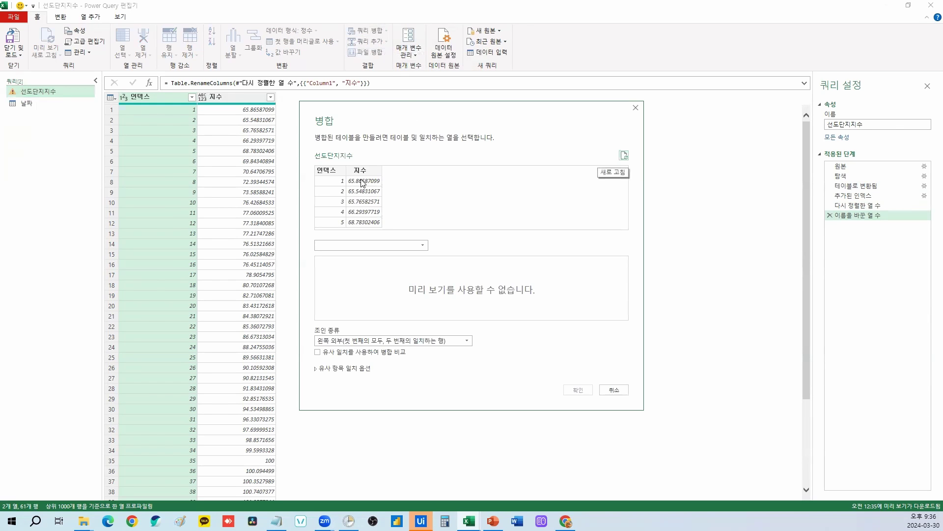
pyautogui.click(332, 173)
pyautogui.click(344, 246)
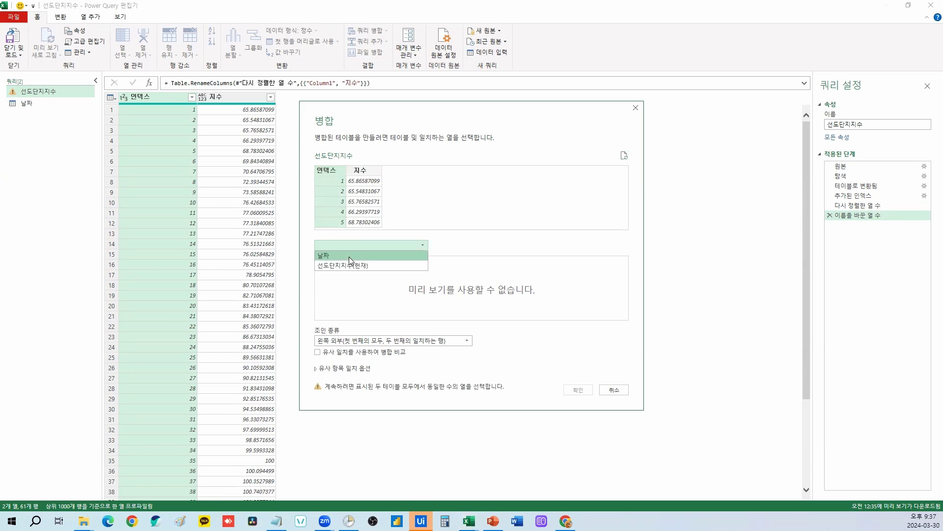
pyautogui.click(338, 257)
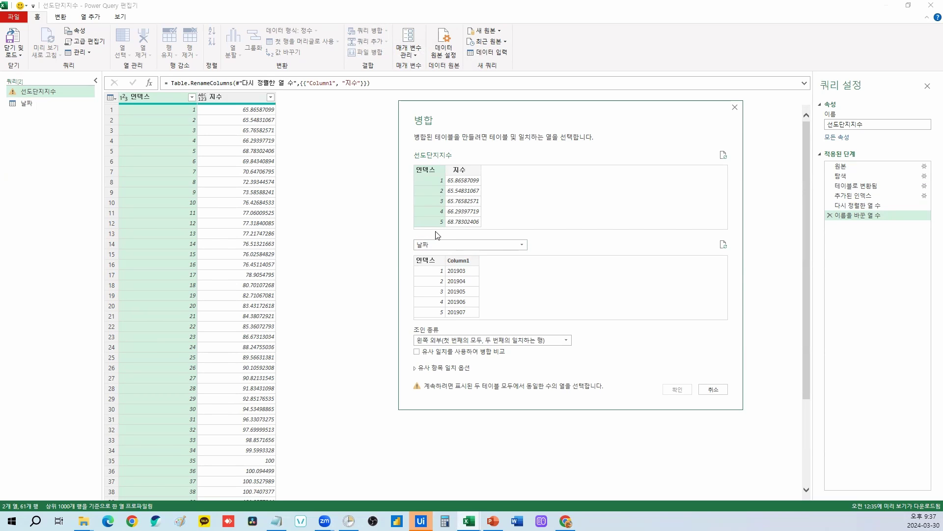
# Match the 인덱스 columns of both tables and complete the merge as a left outer join.
pyautogui.click(430, 168)
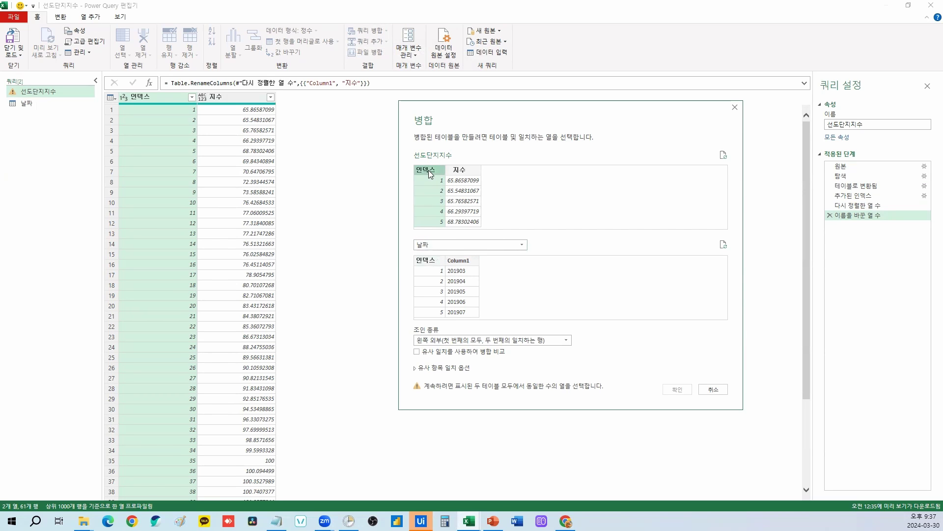
pyautogui.click(441, 245)
pyautogui.click(435, 256)
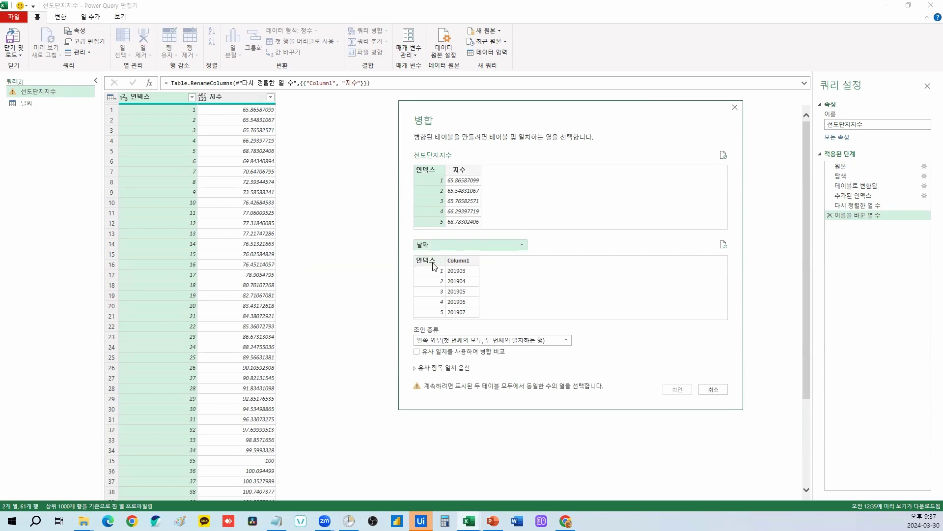
pyautogui.click(433, 262)
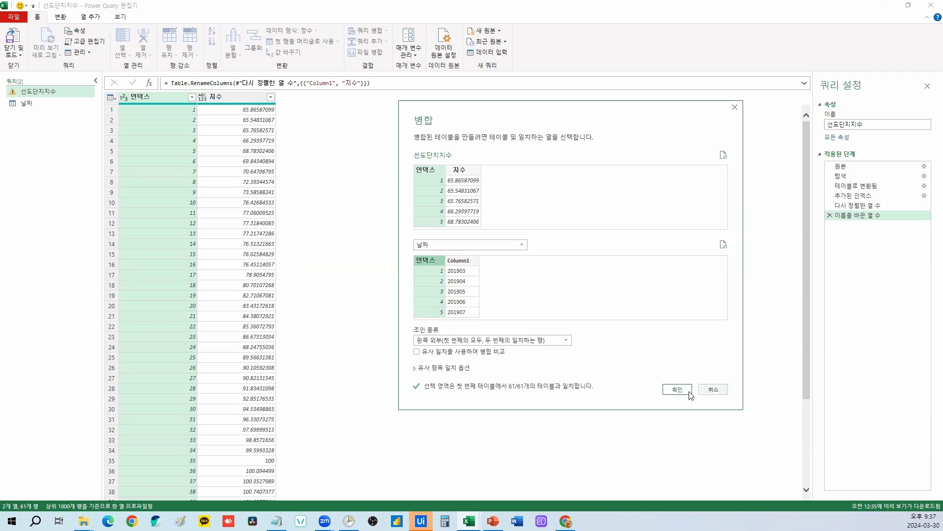
pyautogui.click(674, 388)
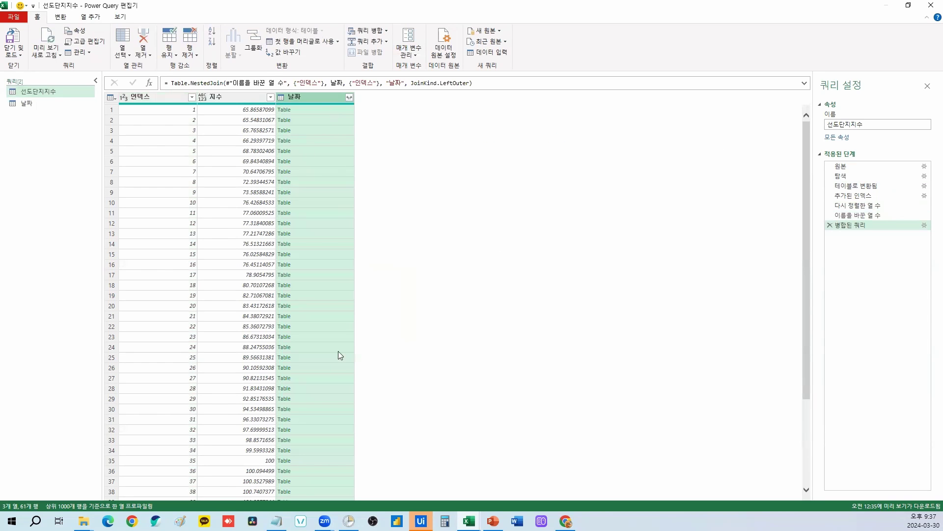
# Expand the merged 날짜 column to Column1 only, excluding 인덱스 and keeping the original column name as prefix.
pyautogui.click(323, 112)
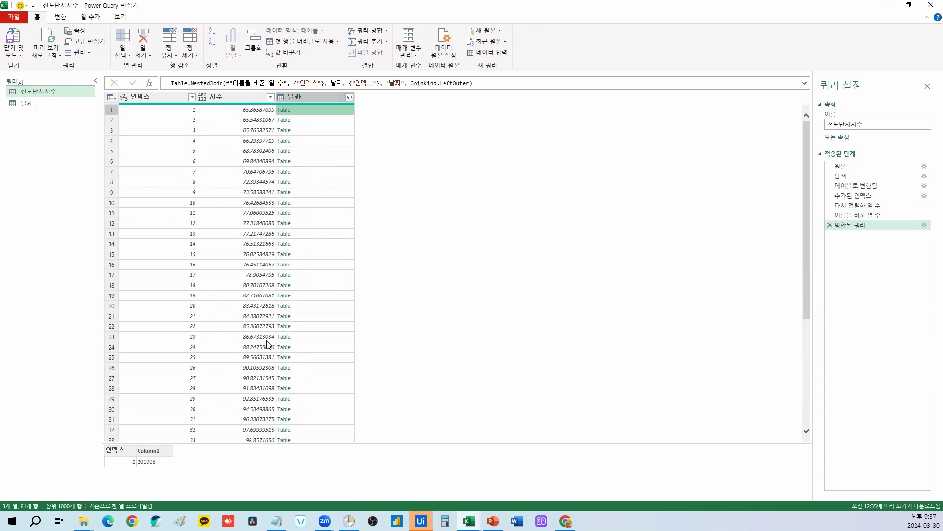
pyautogui.click(307, 98)
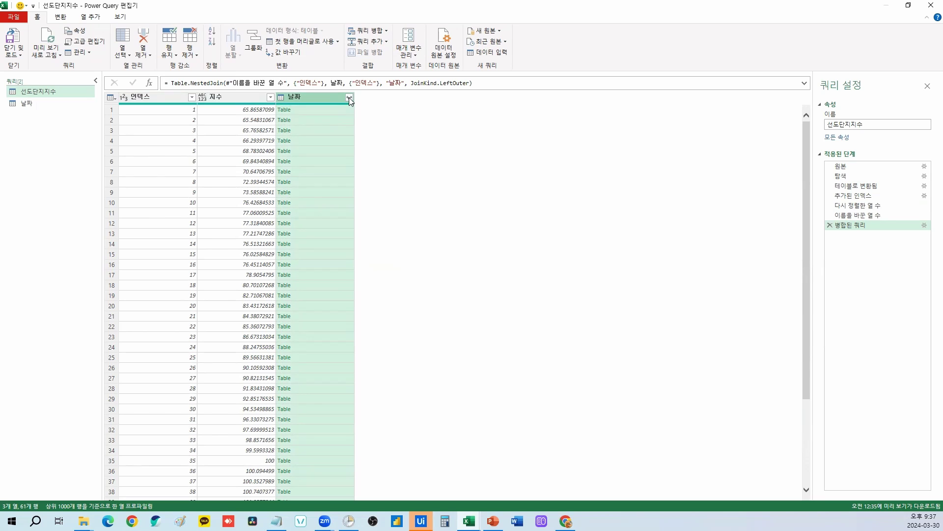
pyautogui.click(349, 98)
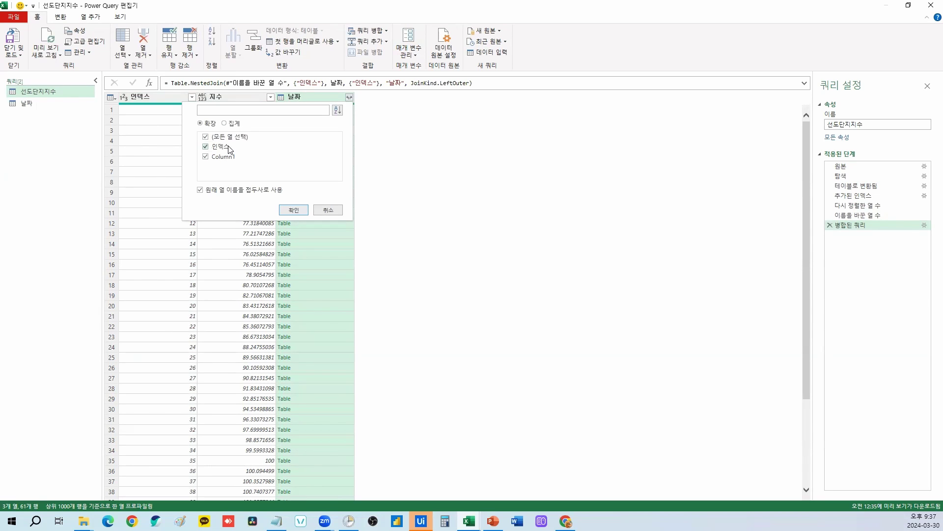
pyautogui.click(206, 147)
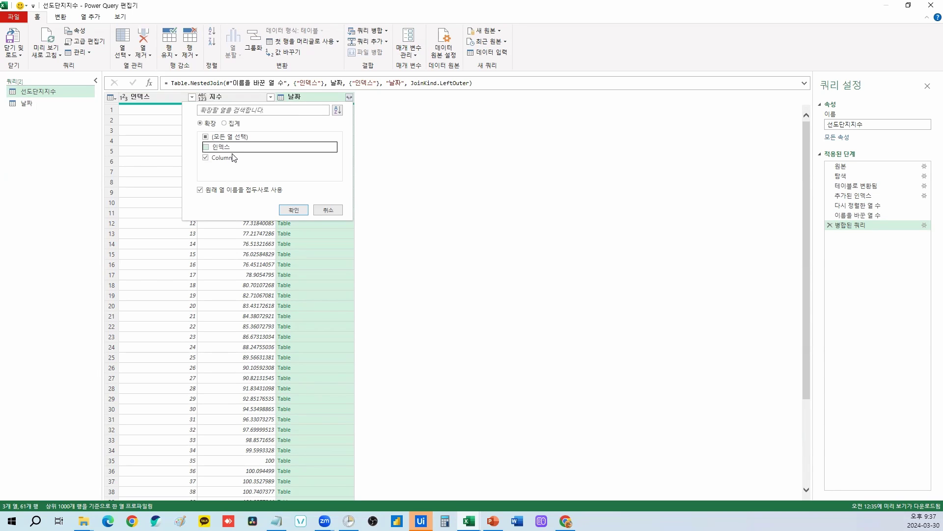
pyautogui.click(294, 210)
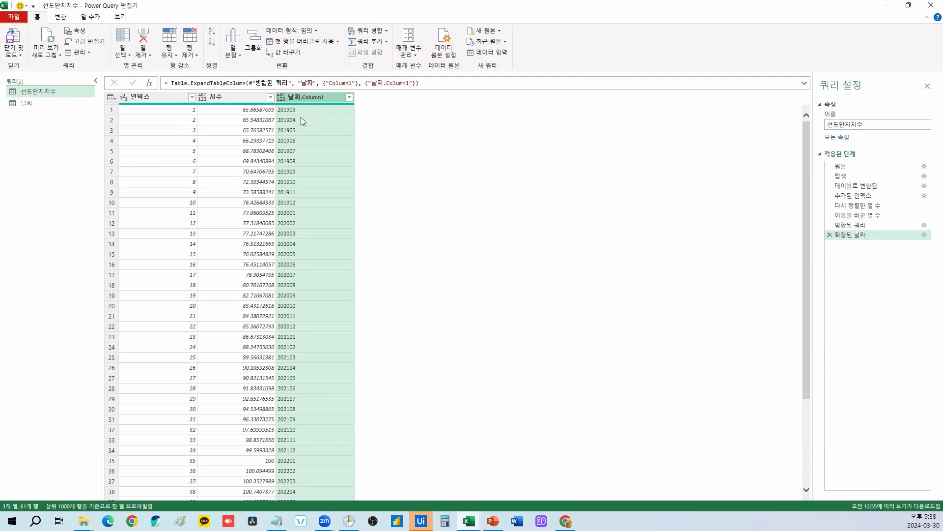
pyautogui.scroll(-8, 370, 307)
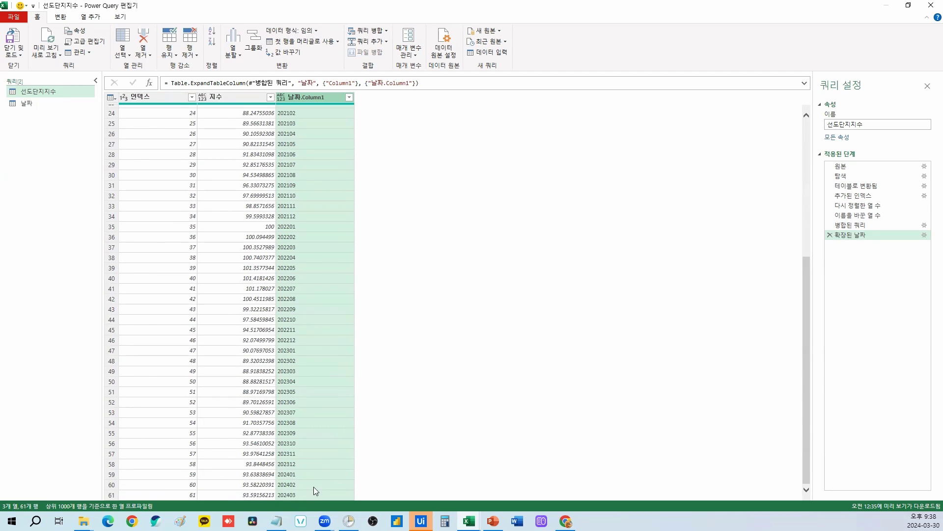
pyautogui.scroll(8, 315, 490)
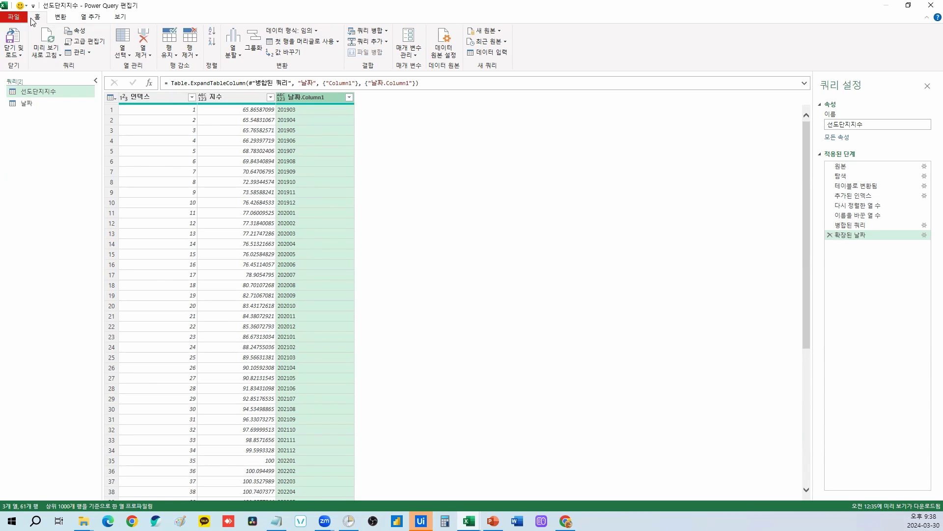
# Close the query editor and load both queries into the workbook.
pyautogui.click(14, 54)
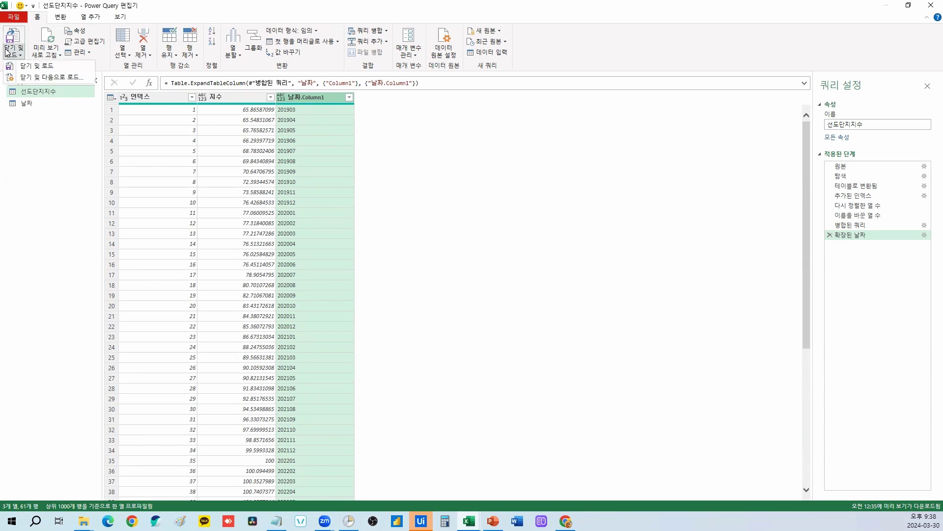
pyautogui.click(28, 68)
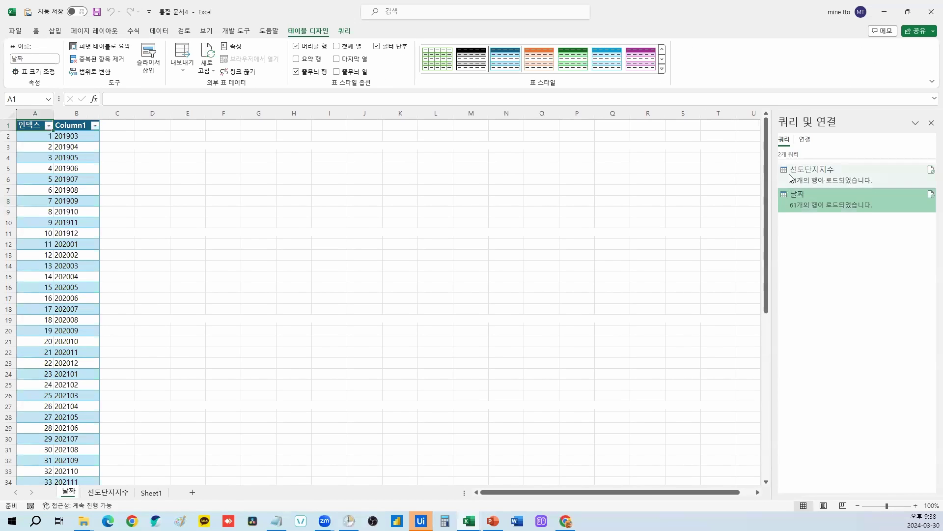
pyautogui.click(324, 211)
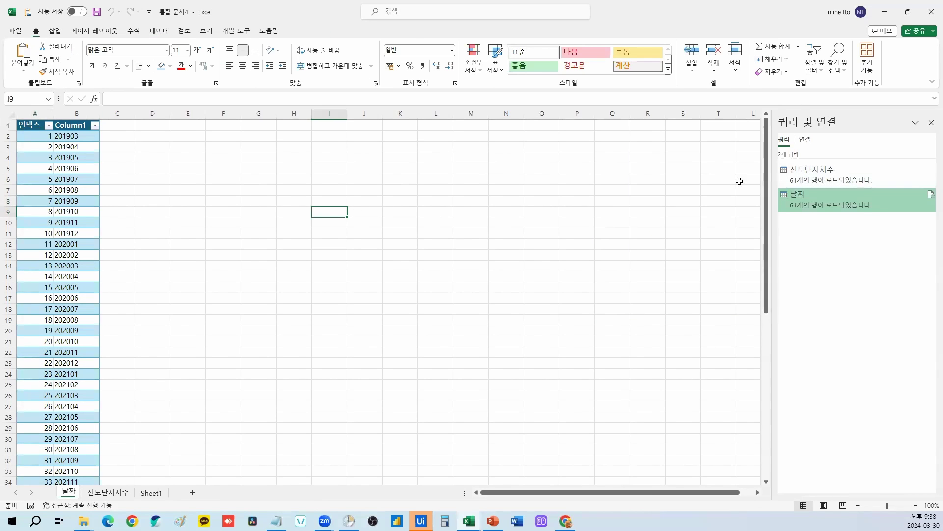
# Open the loaded 선도단지지수 table and examine its merged index and date columns.
pyautogui.click(801, 202)
pyautogui.click(813, 176)
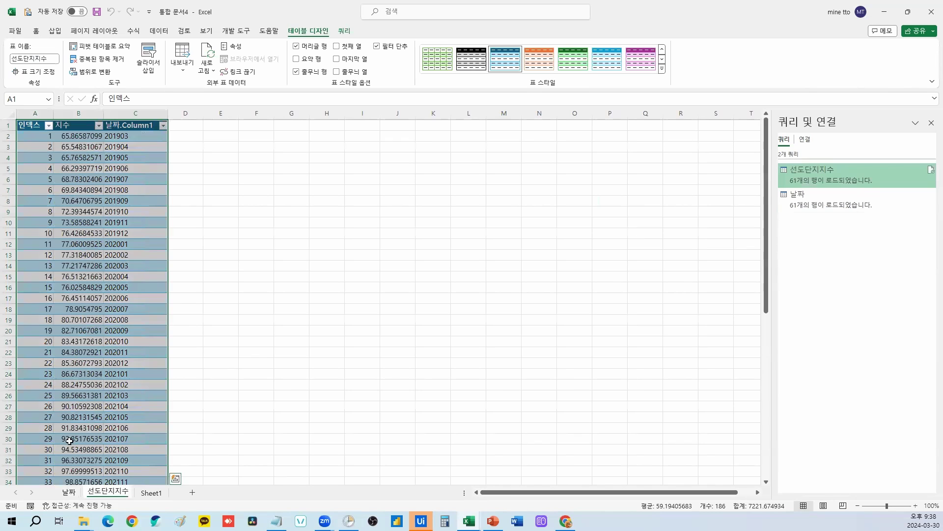
pyautogui.click(139, 386)
pyautogui.click(123, 147)
pyautogui.click(78, 146)
pyautogui.click(243, 161)
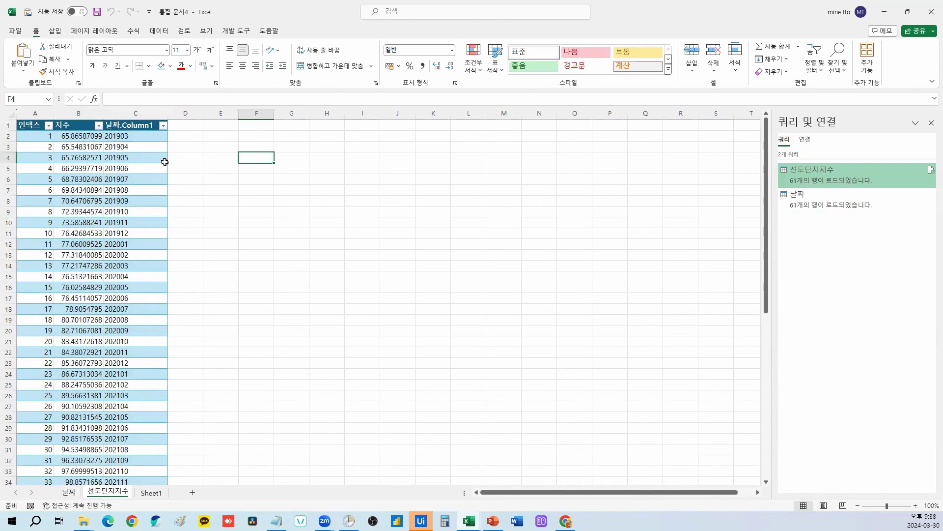
# Create a pivot chart from the 선도단지지수 table on a new worksheet.
pyautogui.click(34, 126)
pyautogui.click(55, 31)
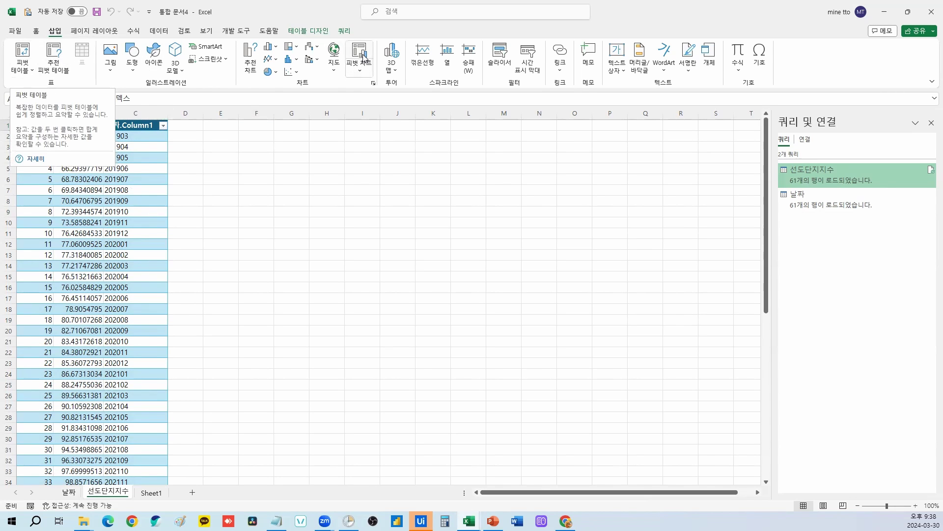
pyautogui.moveTo(78, 123); pyautogui.dragTo(137, 131)
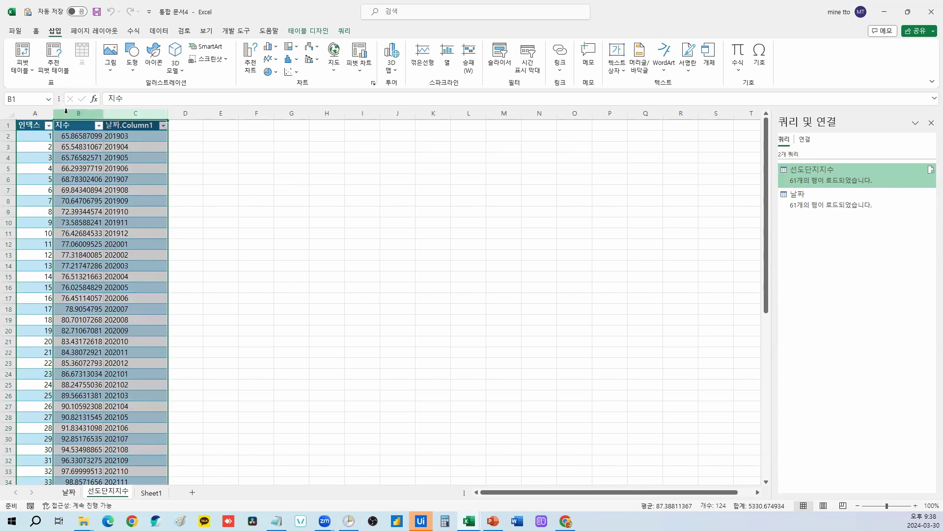
pyautogui.click(33, 126)
pyautogui.click(363, 56)
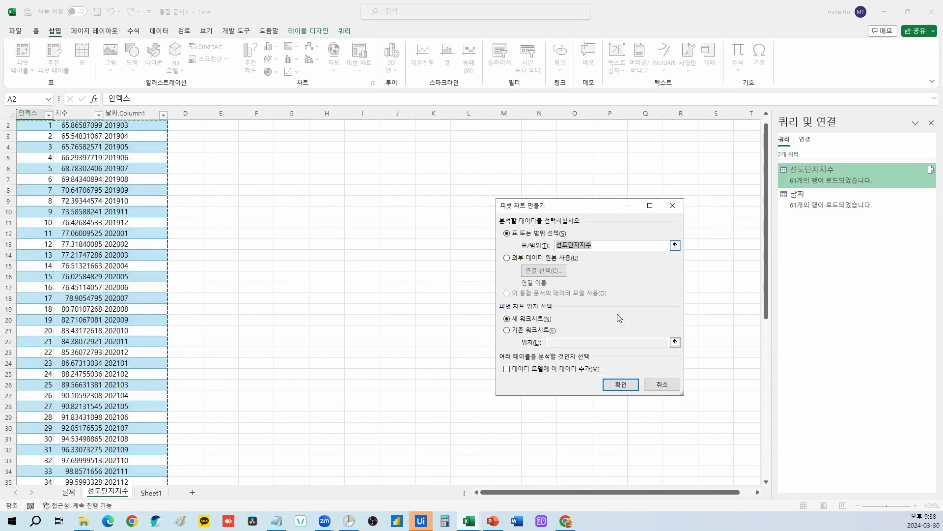
pyautogui.click(623, 388)
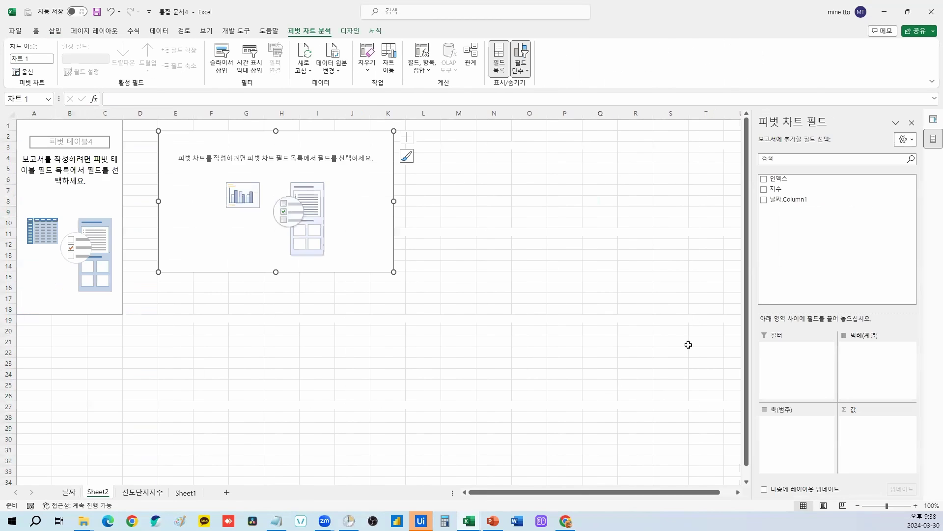
# Plot the sum of 지수 by 날짜.Column1 in the pivot chart and stretch the chart to about 12.3 cm high.
pyautogui.moveTo(795, 202); pyautogui.dragTo(865, 442)
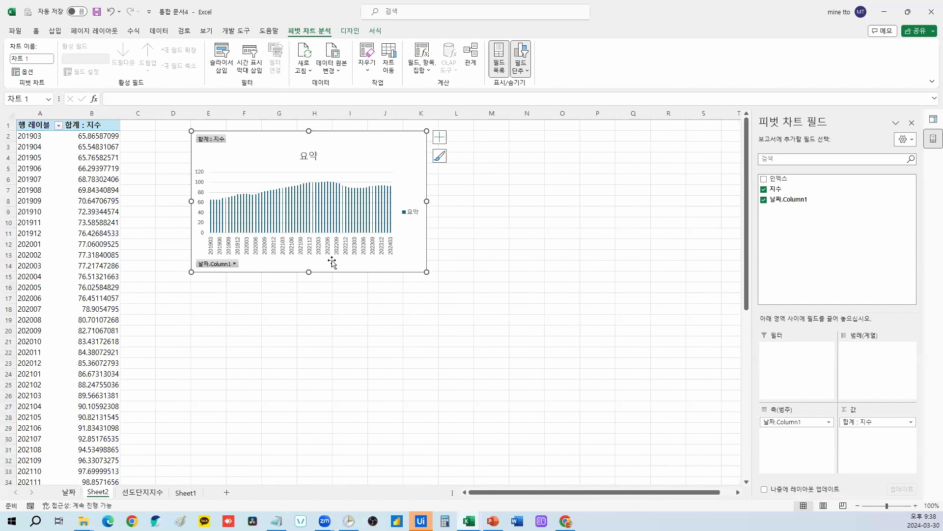
pyautogui.moveTo(309, 273); pyautogui.dragTo(314, 358)
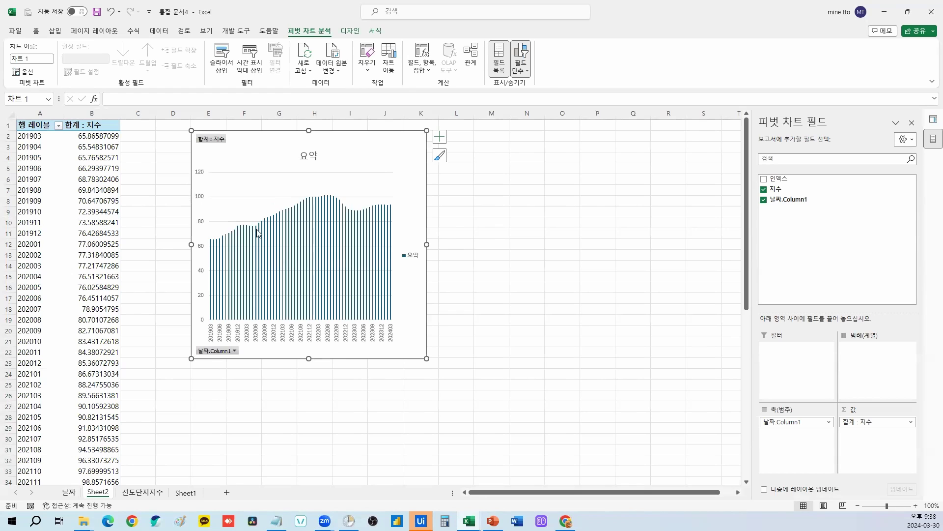
# Change the pivot chart from clustered columns to a line chart and move it farther away from the pivot table.
pyautogui.click(376, 31)
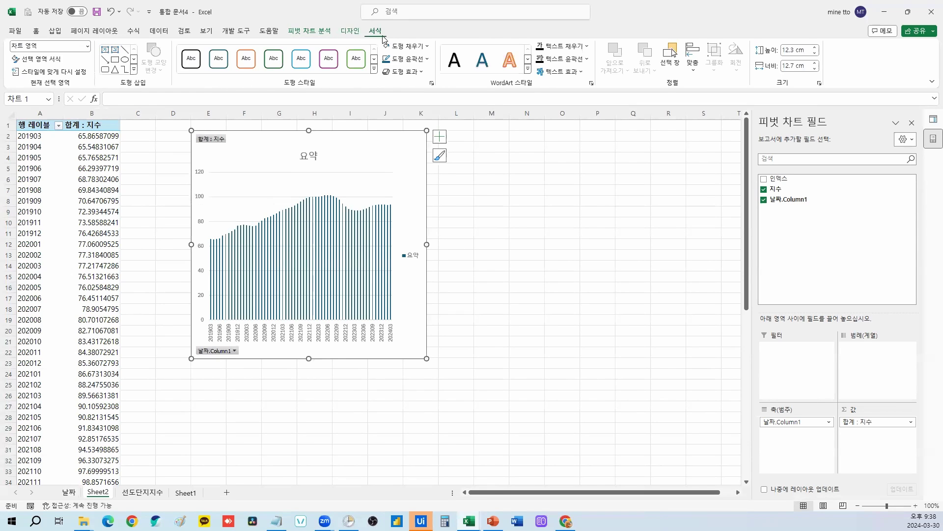
pyautogui.click(350, 31)
pyautogui.click(525, 73)
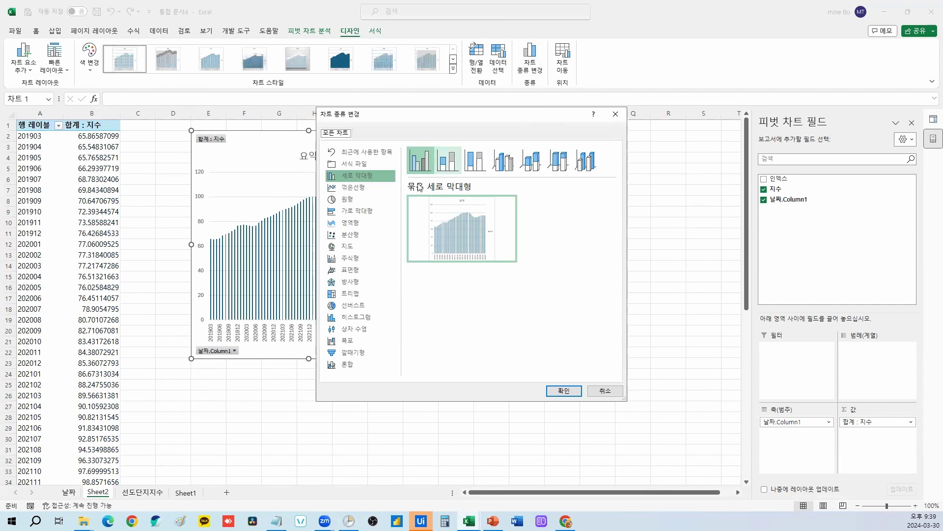
pyautogui.click(353, 186)
pyautogui.press('Return')
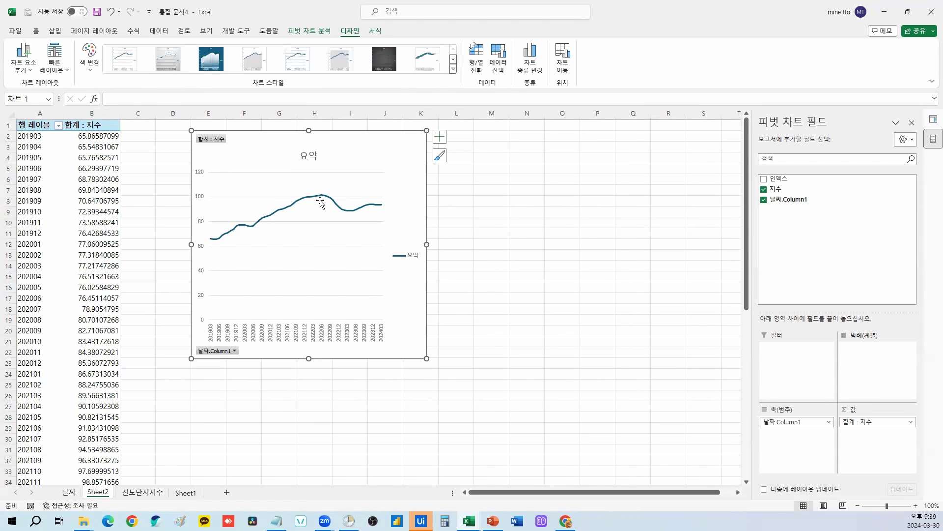
pyautogui.moveTo(412, 166); pyautogui.dragTo(538, 169)
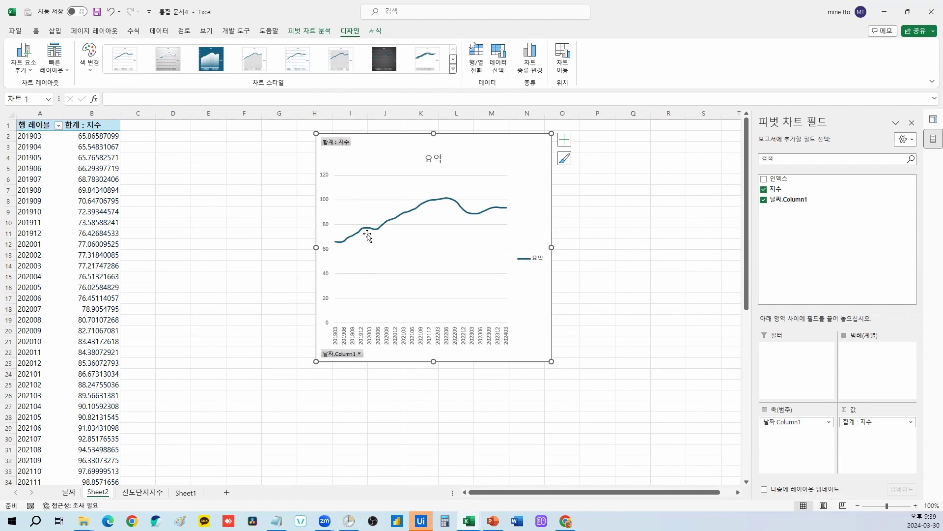
# Calculate the month-over-month change for 201904 in C3 with the formula =B3/B2-1.
pyautogui.click(137, 157)
pyautogui.press('Up')
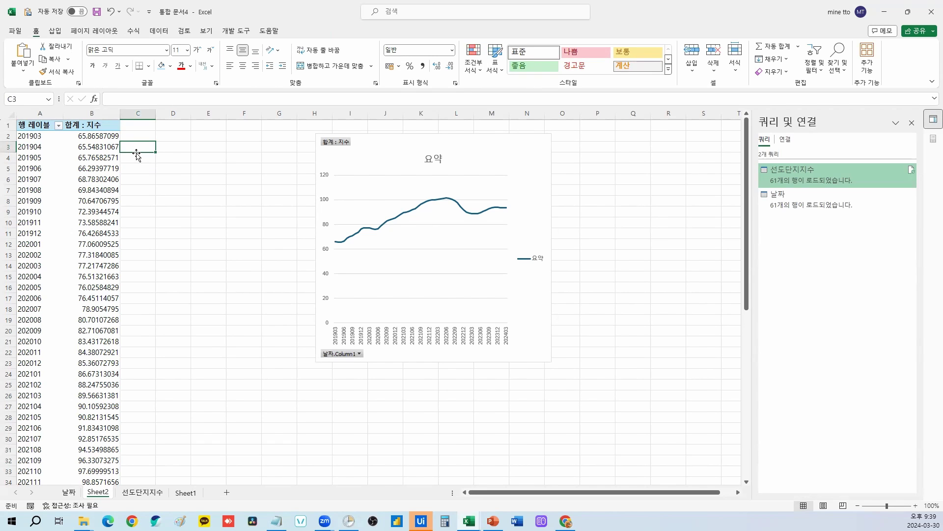
pyautogui.write('=')
pyautogui.press('Left')
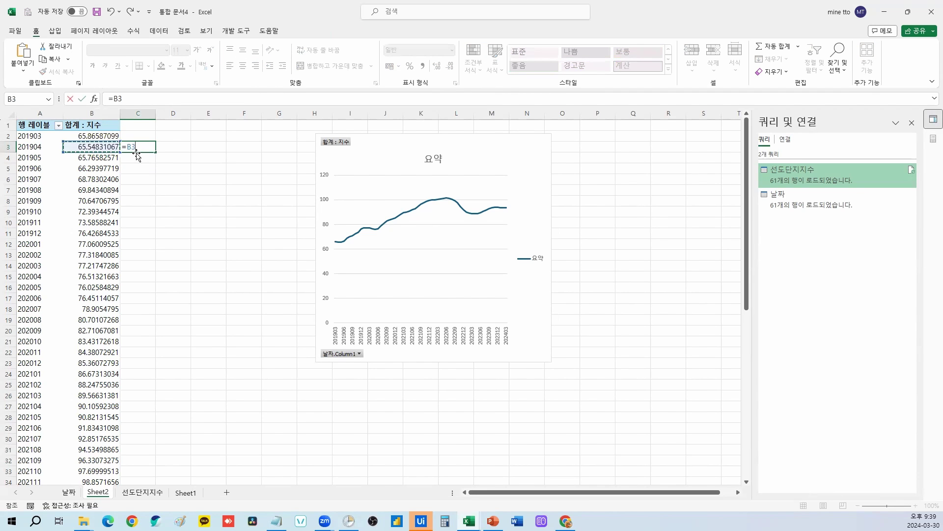
pyautogui.write('/')
pyautogui.press('Up')
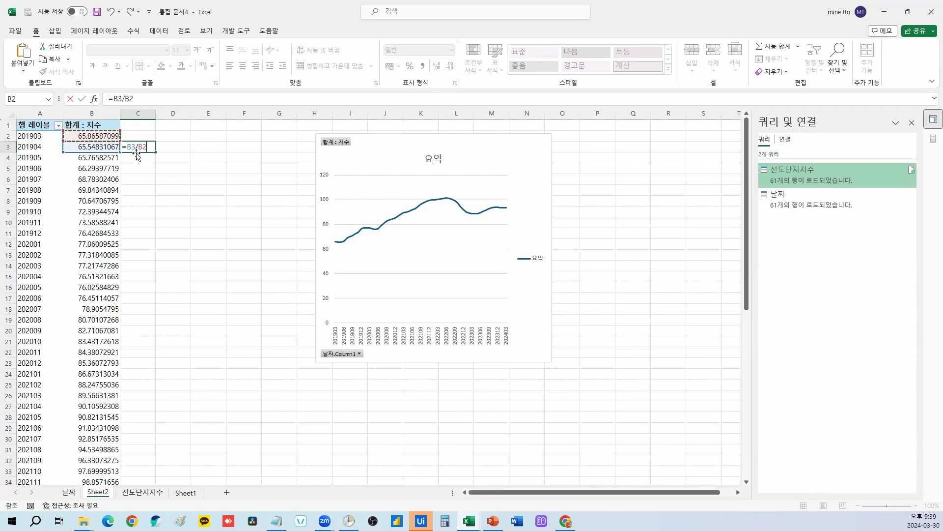
pyautogui.write('-1')
pyautogui.hotkey('ctrl', 'Return')
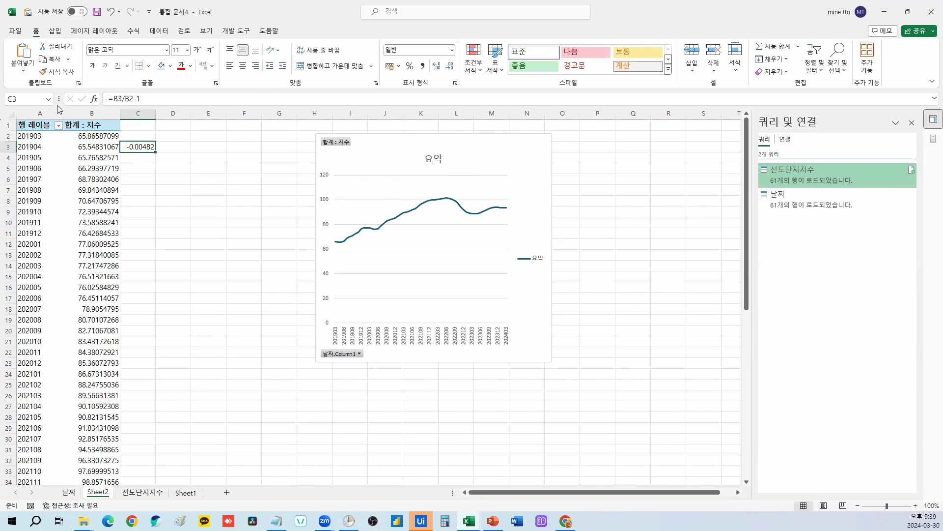
# Format C3 as a percentage with one decimal place and fill its formula down the length of the pivot table.
pyautogui.click(410, 71)
pyautogui.click(437, 66)
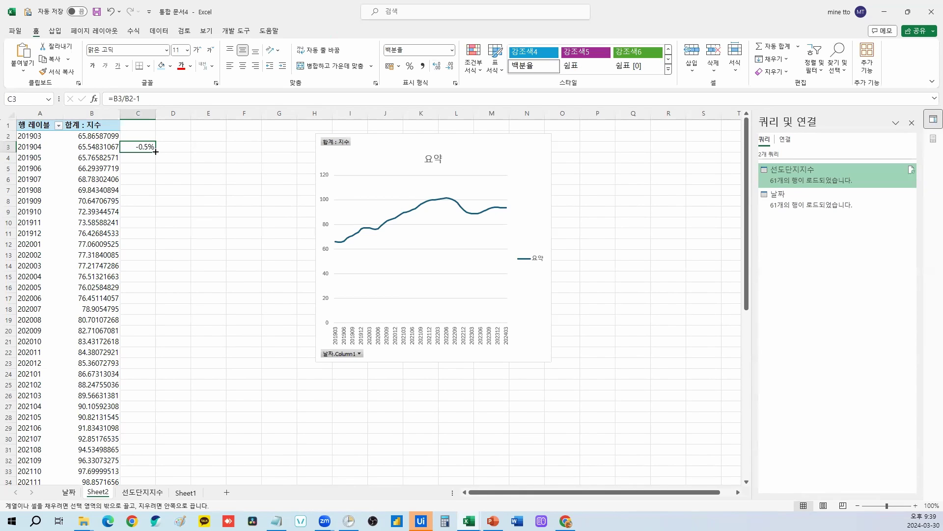
pyautogui.doubleClick(156, 152)
pyautogui.scroll(-15, 158, 189)
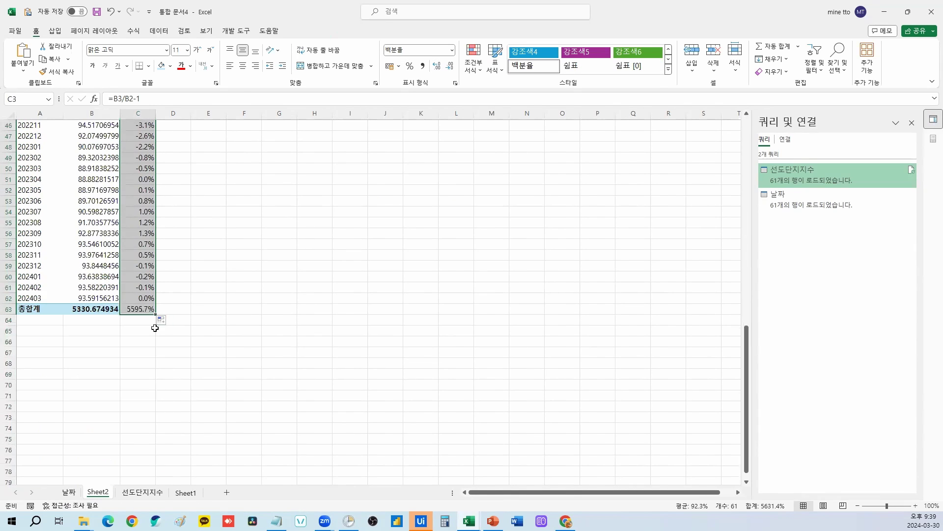
# Show the change rates in C3:C62 with two decimal places.
pyautogui.click(143, 299)
pyautogui.hotkey('ctrl', 'Up')
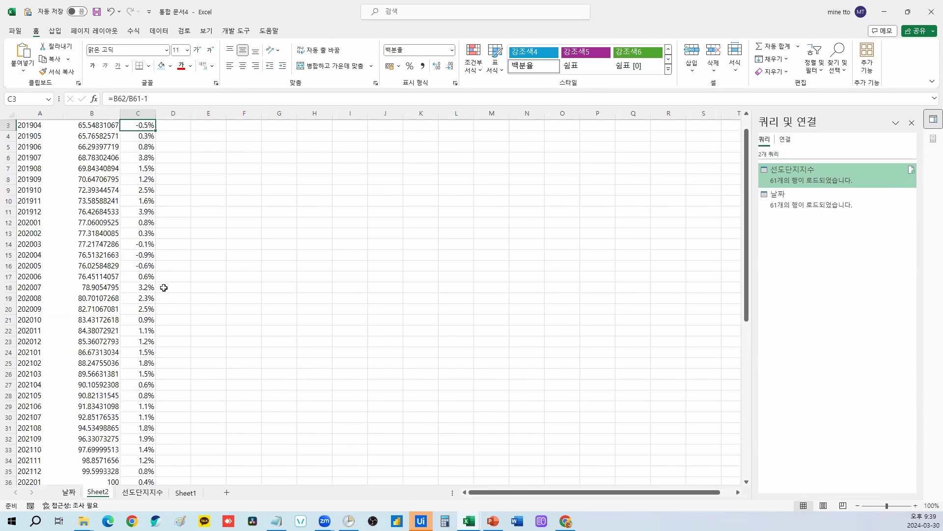
pyautogui.hotkey('ctrl', 'shift', 'Down')
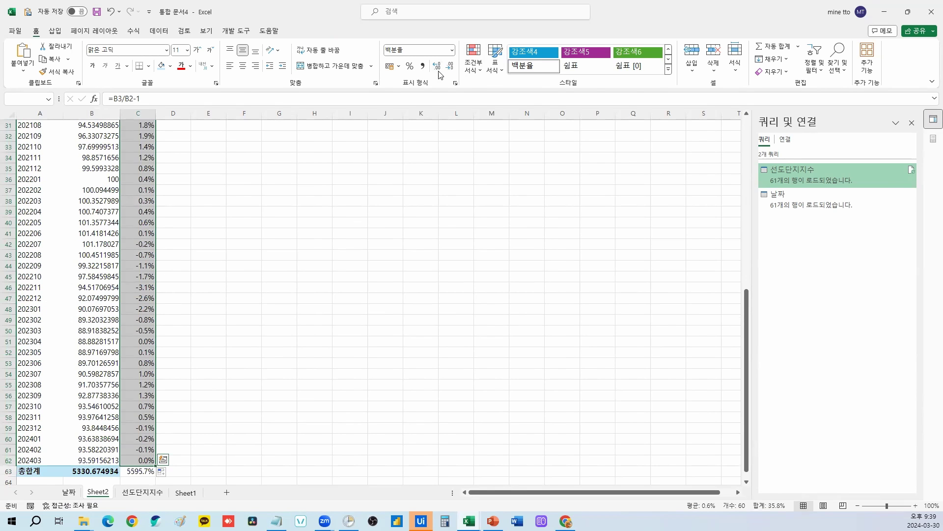
pyautogui.click(437, 66)
pyautogui.click(150, 221)
# Remove the pivot table's 총합계 row and clear the leftover formula in C63.
pyautogui.hotkey('ctrl', 'Down')
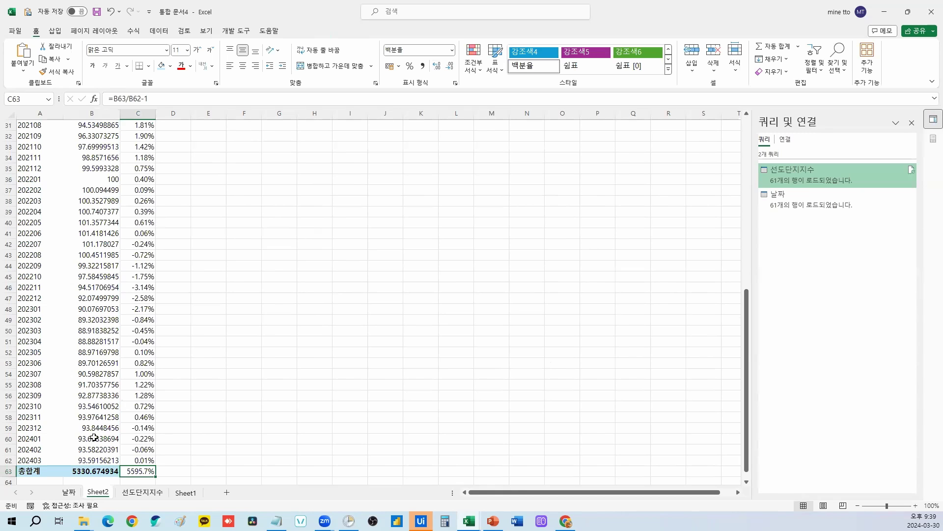
pyautogui.rightClick(33, 472)
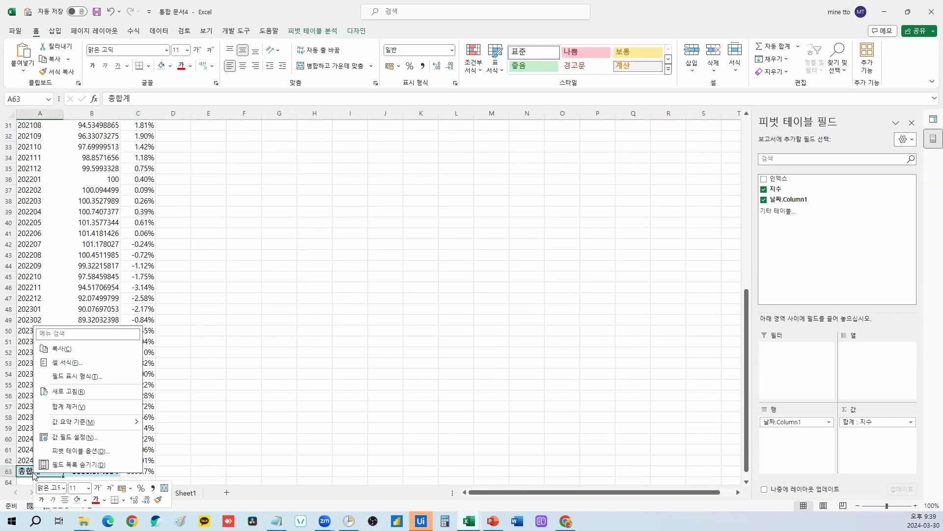
pyautogui.click(86, 408)
pyautogui.click(141, 470)
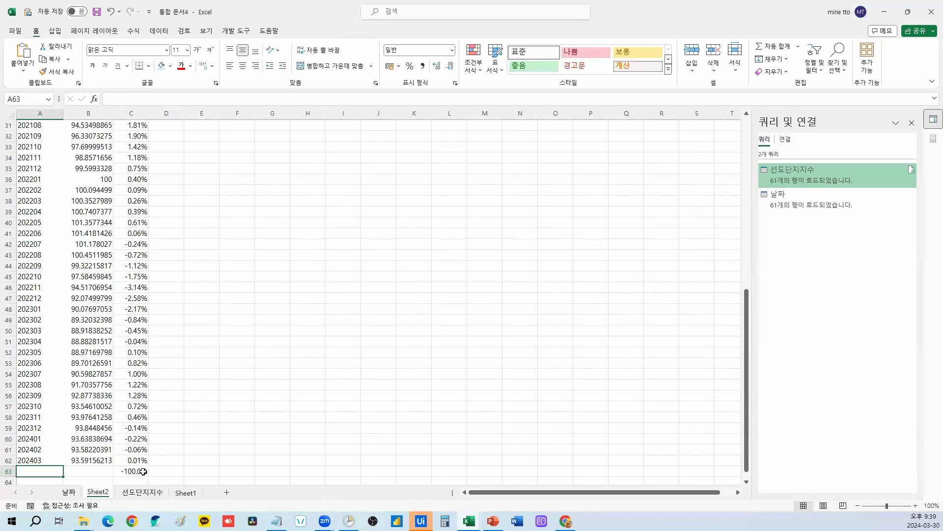
# Apply the red-yellow-green color scale to column C so that the highest change rates are red.
pyautogui.click(136, 113)
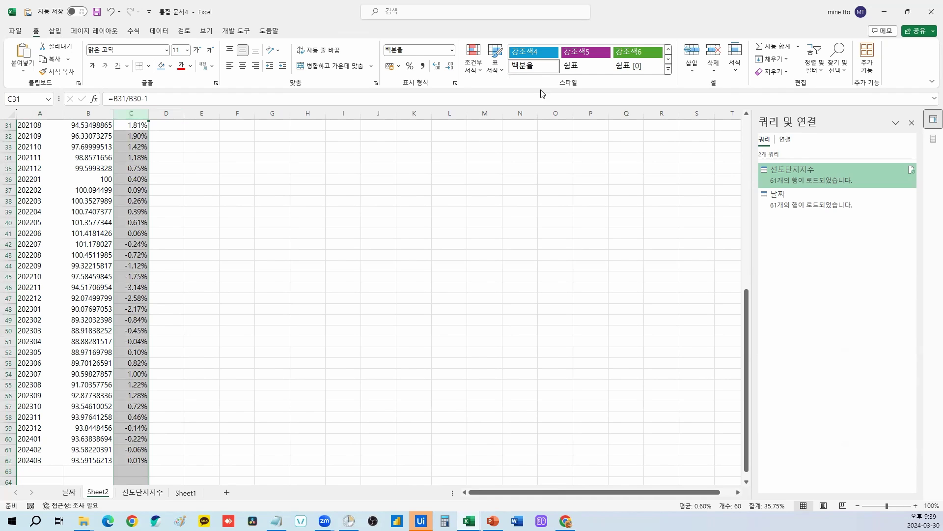
pyautogui.click(474, 73)
pyautogui.moveTo(512, 156)
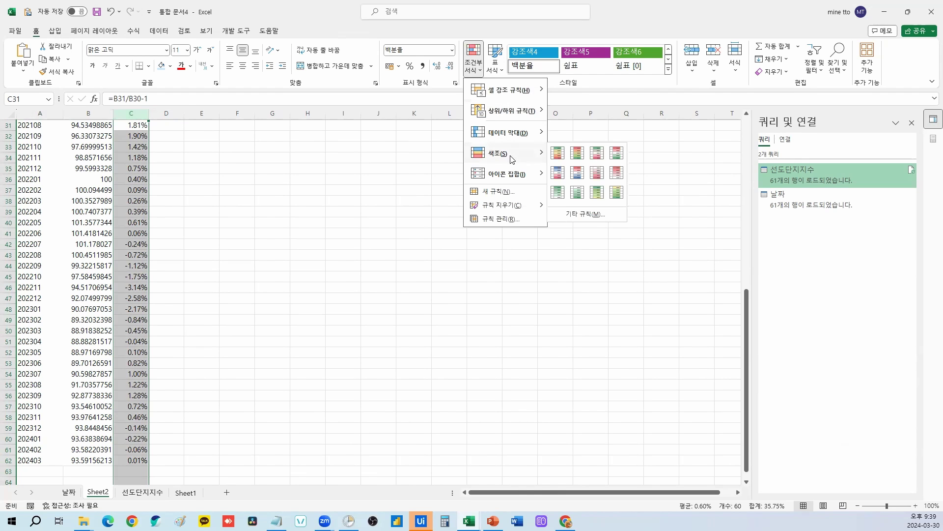
pyautogui.click(577, 154)
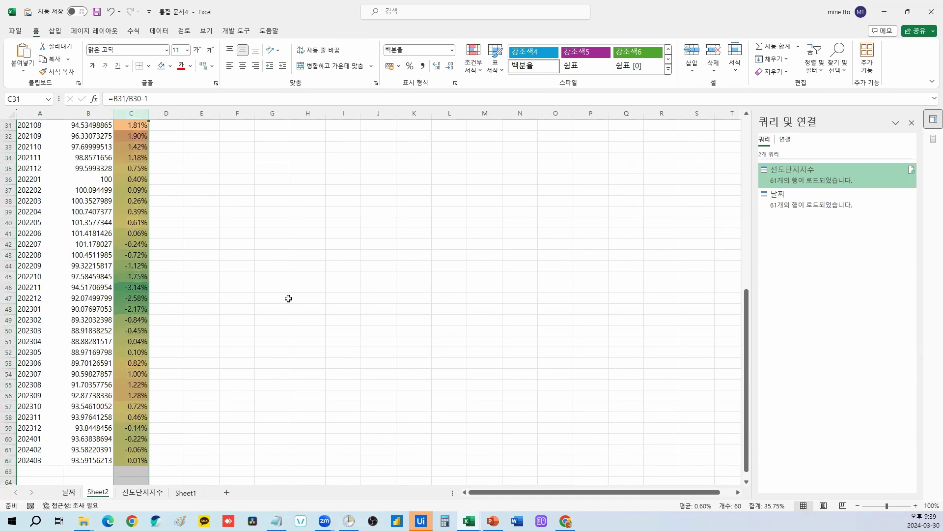
# Examine the index values and monthly change rates for the latest months, 202312 through 202403.
pyautogui.scroll(-1, 275, 302)
pyautogui.click(81, 429)
pyautogui.click(42, 430)
pyautogui.click(41, 418)
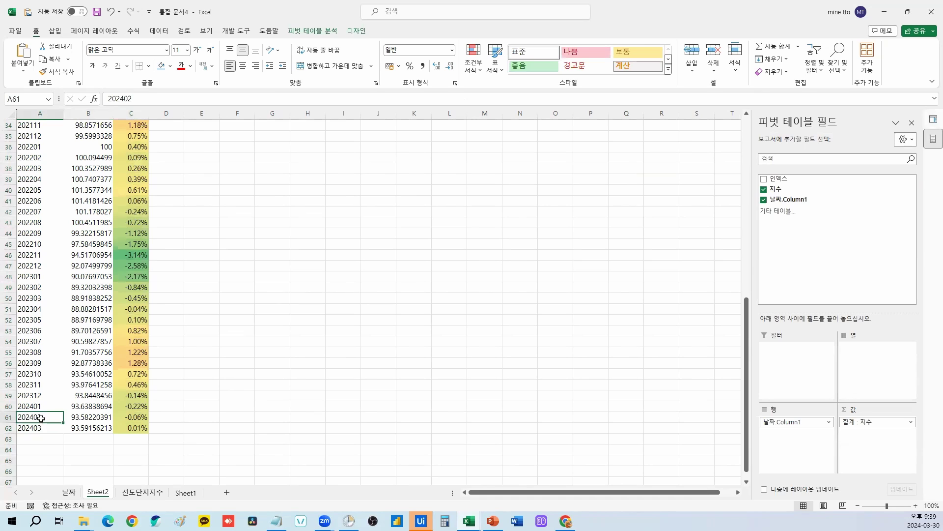
pyautogui.click(133, 426)
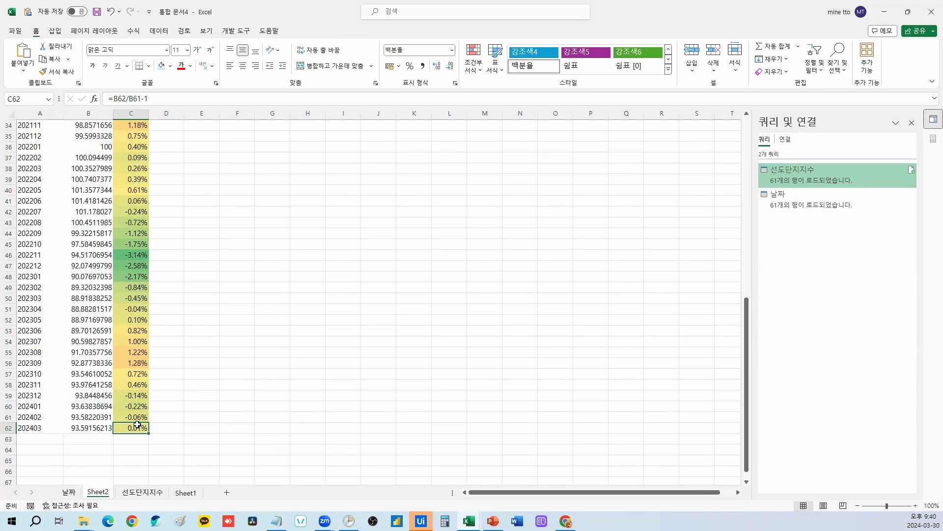
pyautogui.click(141, 395)
pyautogui.moveTo(141, 395); pyautogui.dragTo(140, 426)
pyautogui.click(150, 432)
pyautogui.moveTo(142, 395); pyautogui.dragTo(141, 417)
# Inspect the 202403 point on the line chart and compare the early and latest change rates in column C.
pyautogui.scroll(11, 295, 435)
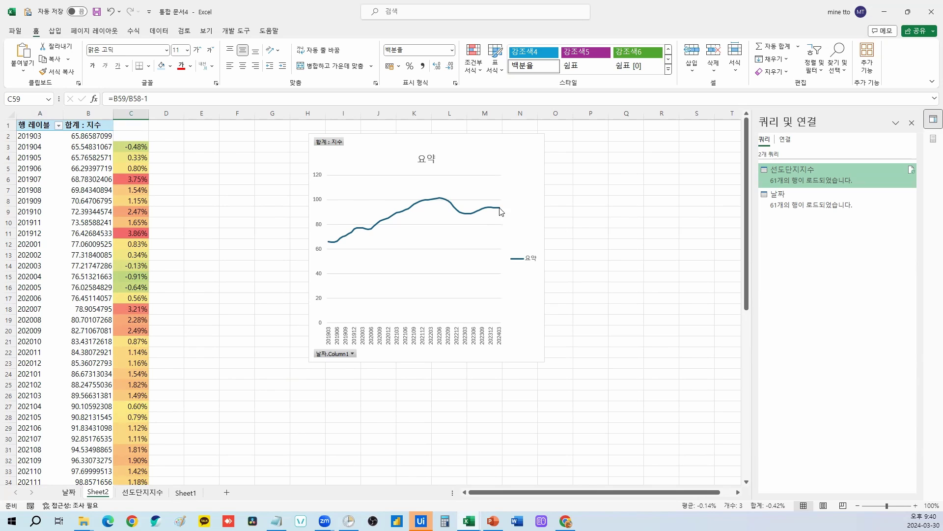
pyautogui.moveTo(502, 210)
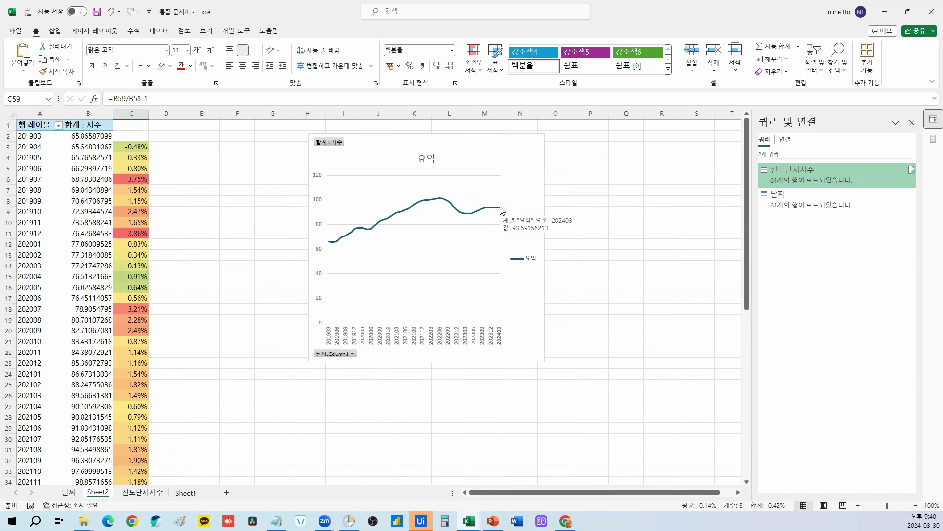
pyautogui.click(139, 235)
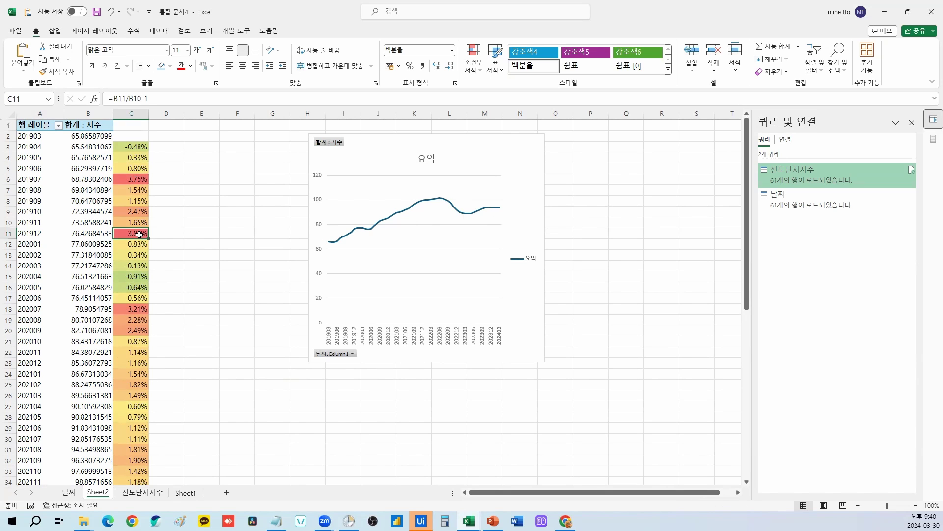
pyautogui.hotkey('ctrl', 'Down')
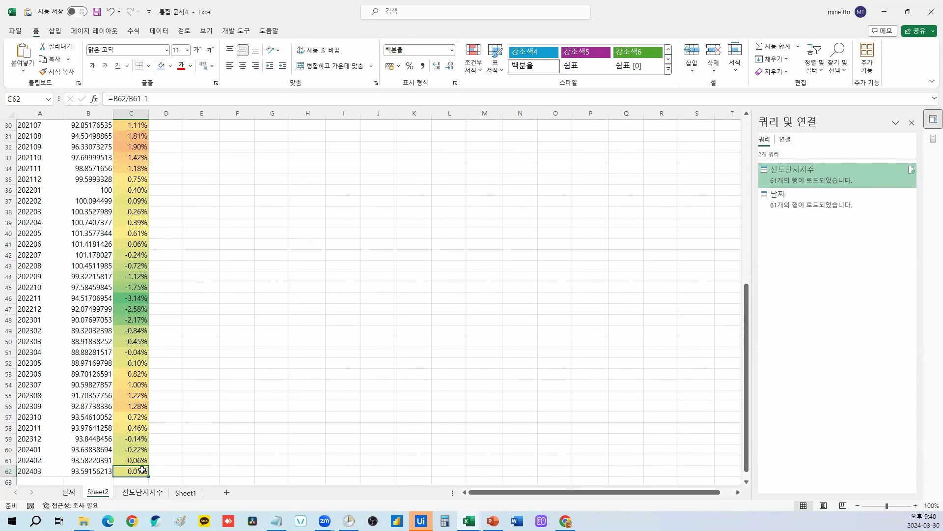
pyautogui.scroll(10, 142, 469)
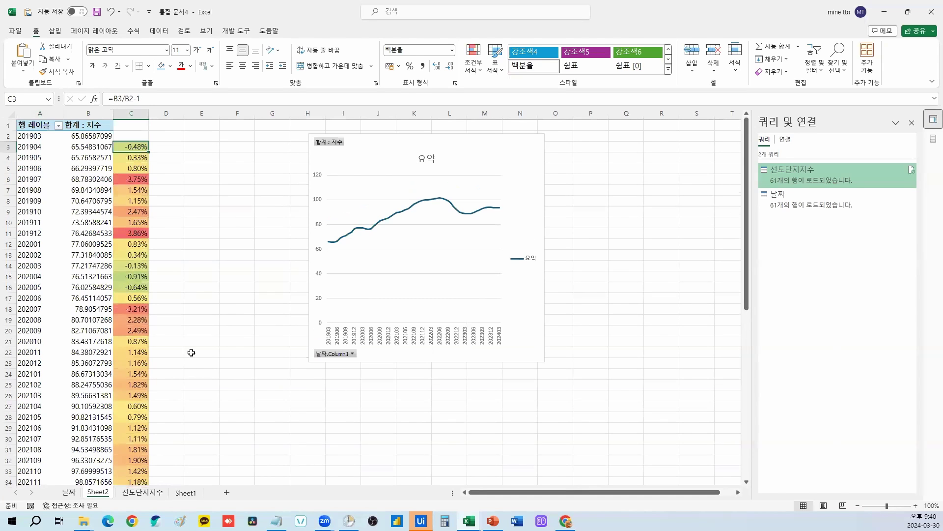
# Deselect the change-rate cells and minimize the workbook window.
pyautogui.click(225, 310)
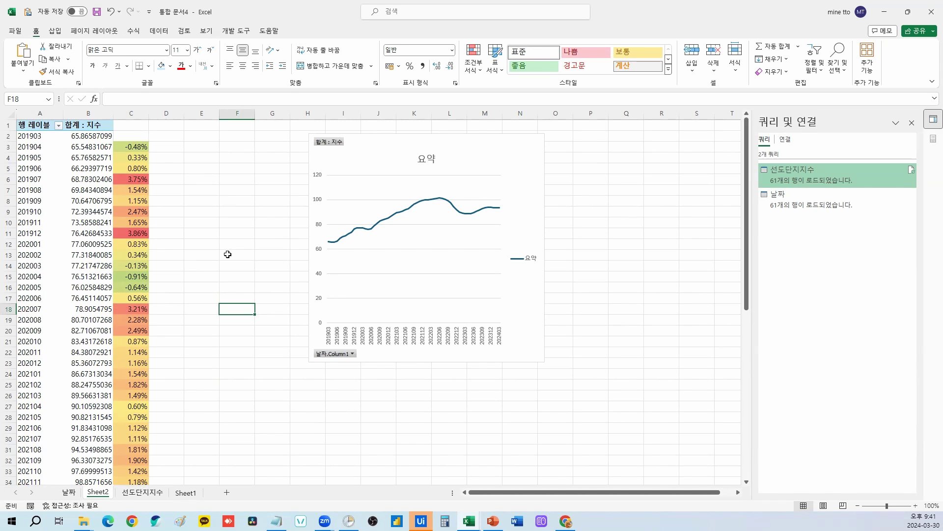
pyautogui.click(879, 13)
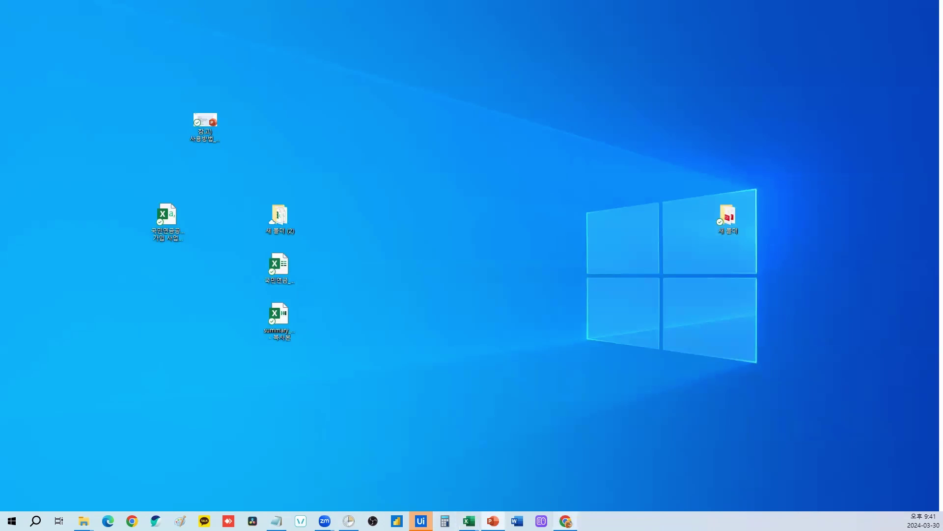
# Switch to Chrome, open the 월간 선도아파트 page of the KB statistics site and close the developer tools.
pyautogui.click(566, 520)
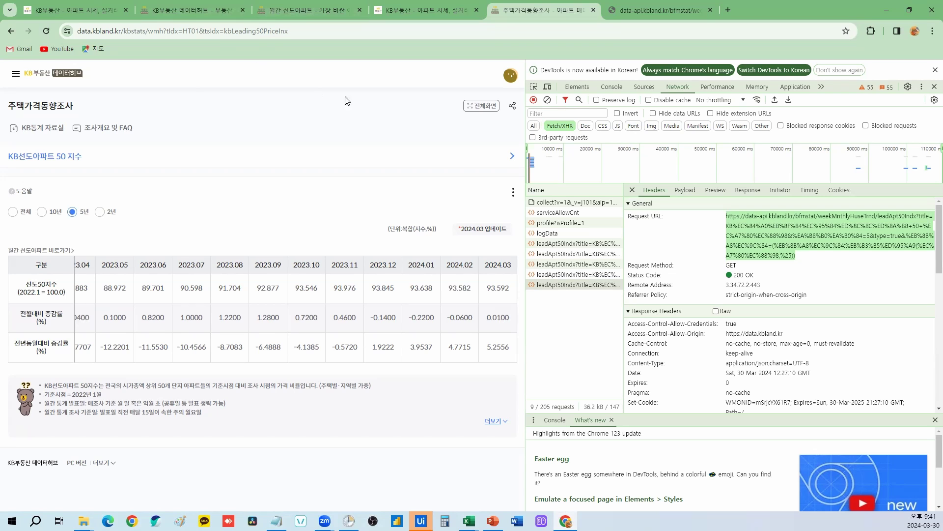
pyautogui.click(14, 76)
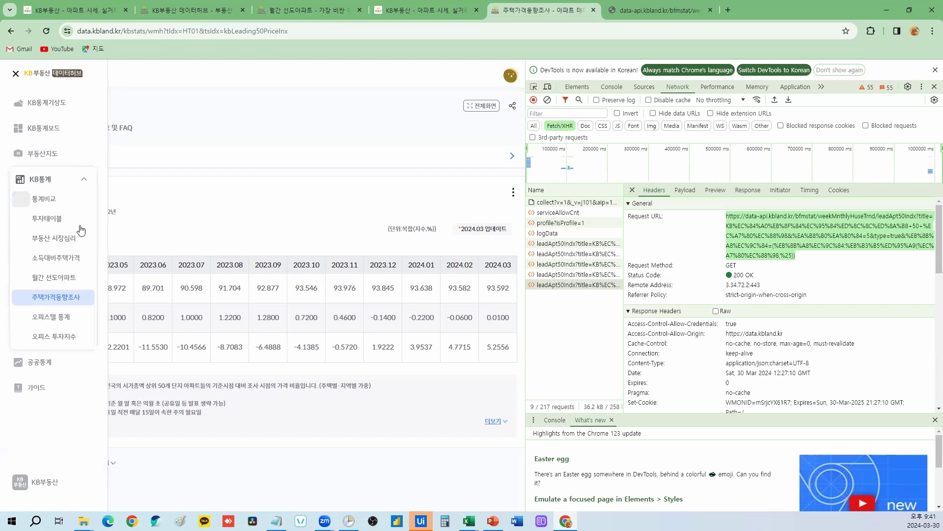
pyautogui.click(57, 282)
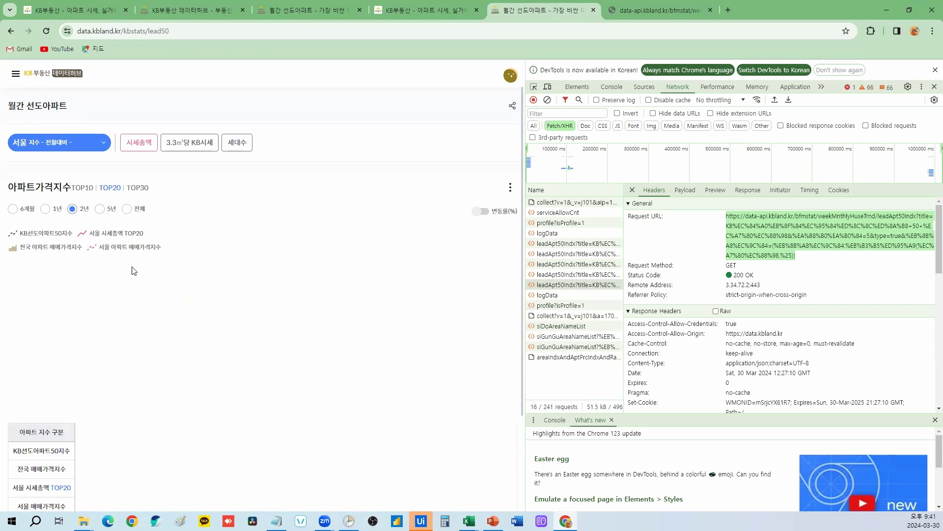
pyautogui.click(932, 70)
pyautogui.click(933, 66)
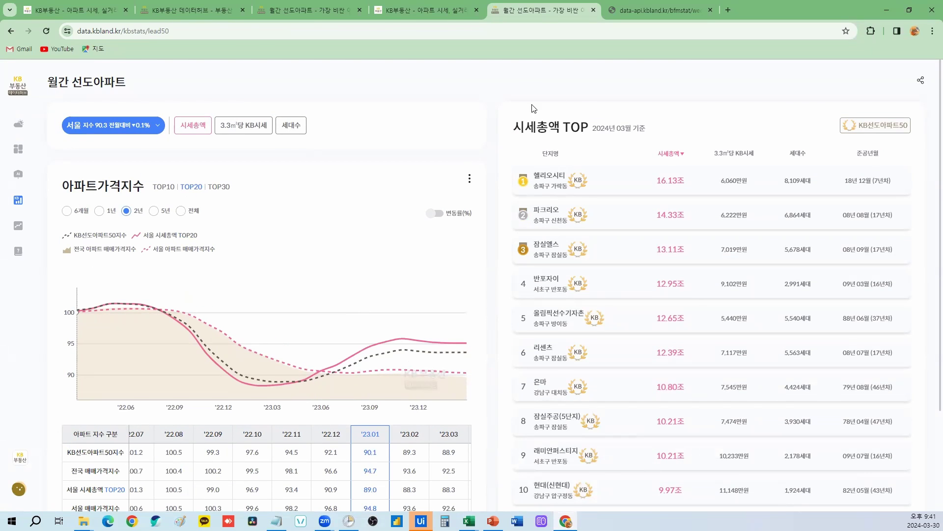
# Show the KB선도아파트50 ranking in place of 시세총액 TOP and look through its apartment complexes.
pyautogui.scroll(-3, 475, 364)
pyautogui.scroll(3, 474, 364)
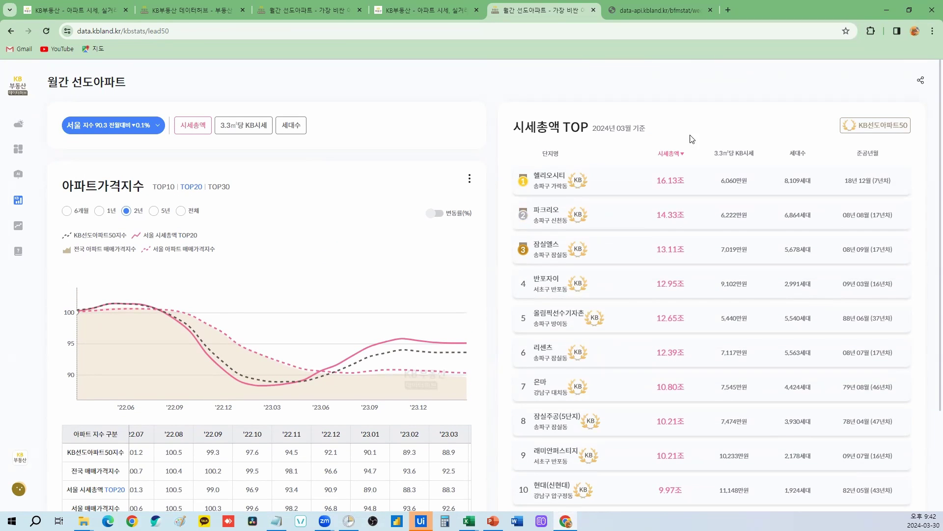
pyautogui.click(890, 129)
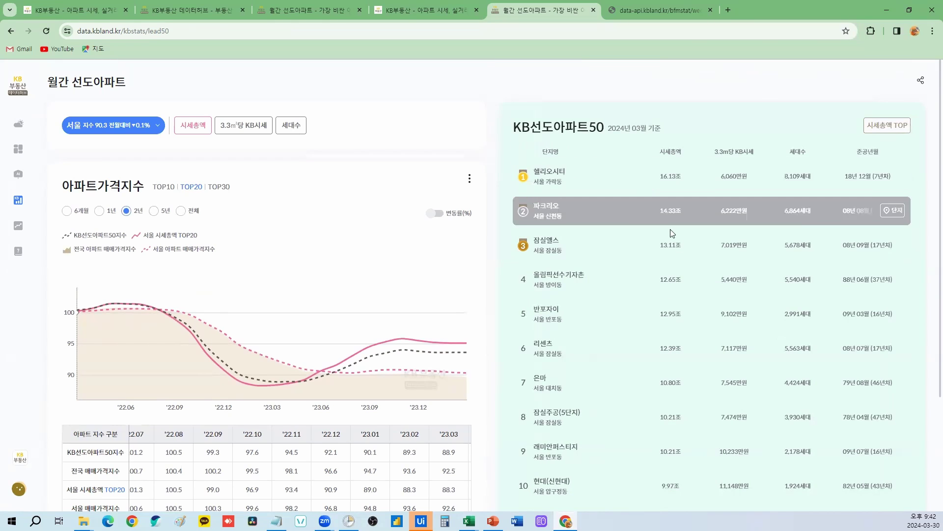
pyautogui.scroll(-3, 702, 334)
pyautogui.scroll(3, 730, 359)
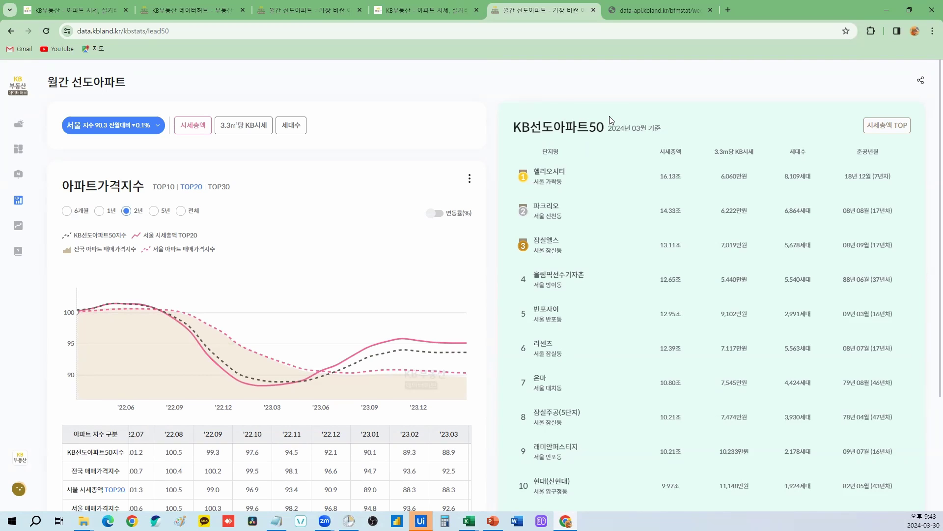
# Open the developer tools' network log and reload the 월간 선도아파트 page to record its requests.
pyautogui.press('F12')
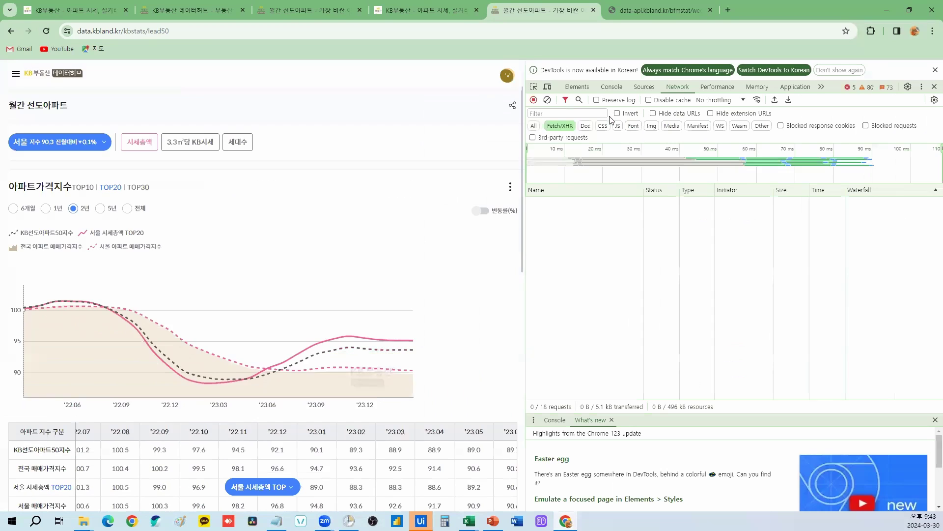
pyautogui.click(676, 86)
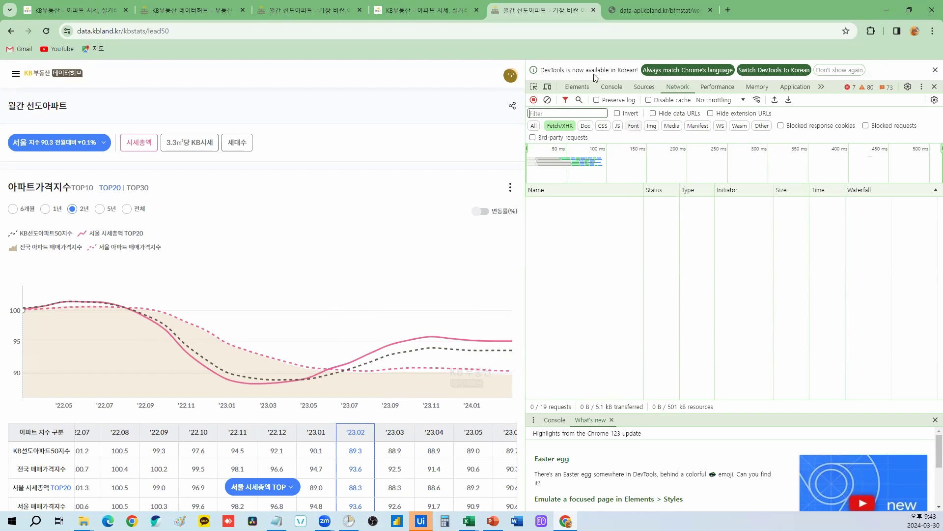
pyautogui.click(587, 86)
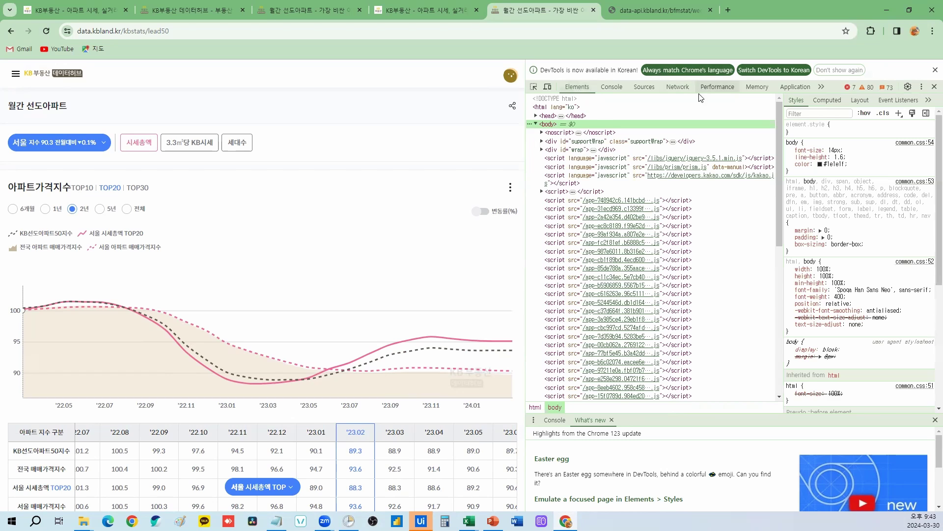
pyautogui.click(677, 86)
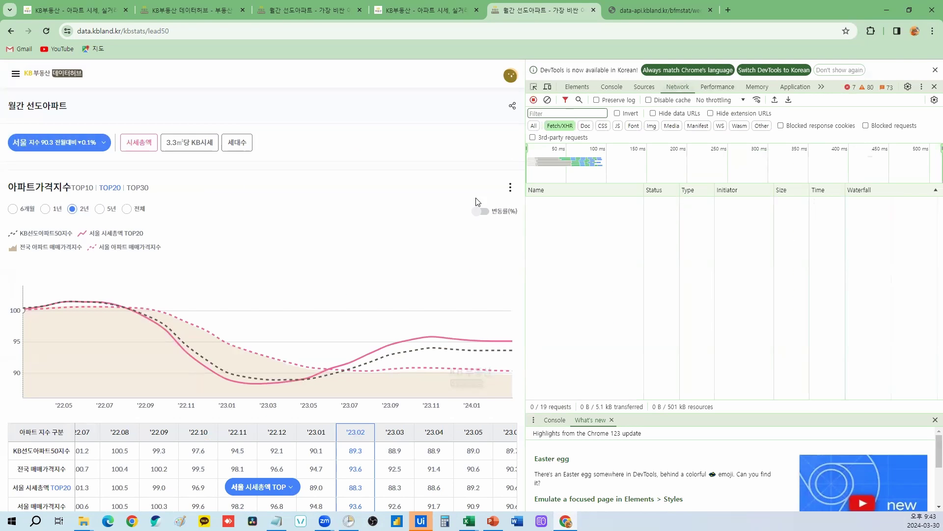
pyautogui.press('F5')
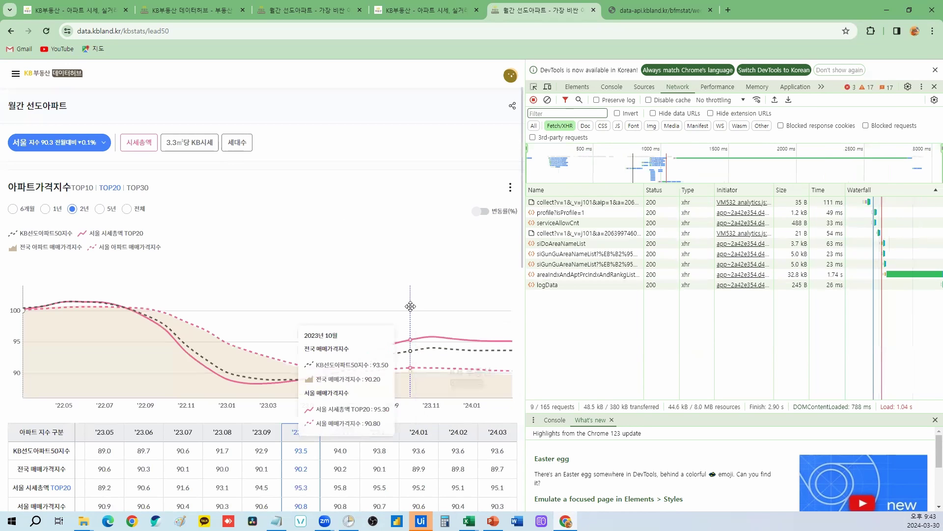
# Keep the network log filtered to Fetch/XHR and show the KB선도아파트50 list to capture its data request.
pyautogui.scroll(-4, 412, 390)
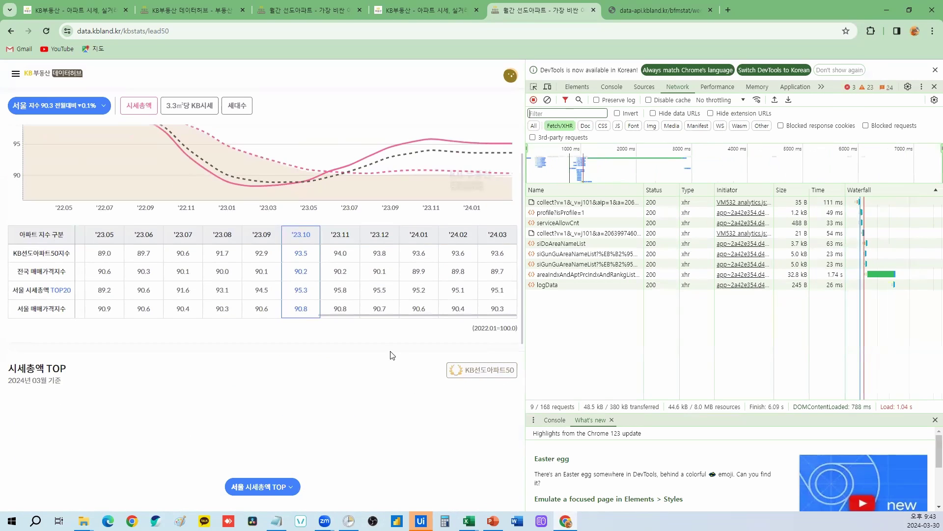
pyautogui.click(536, 126)
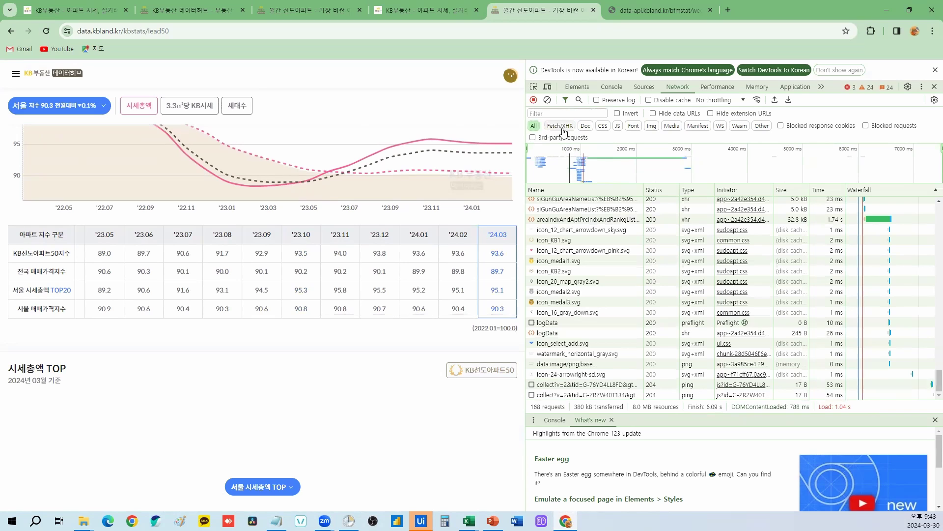
pyautogui.click(559, 126)
pyautogui.scroll(-10, 357, 354)
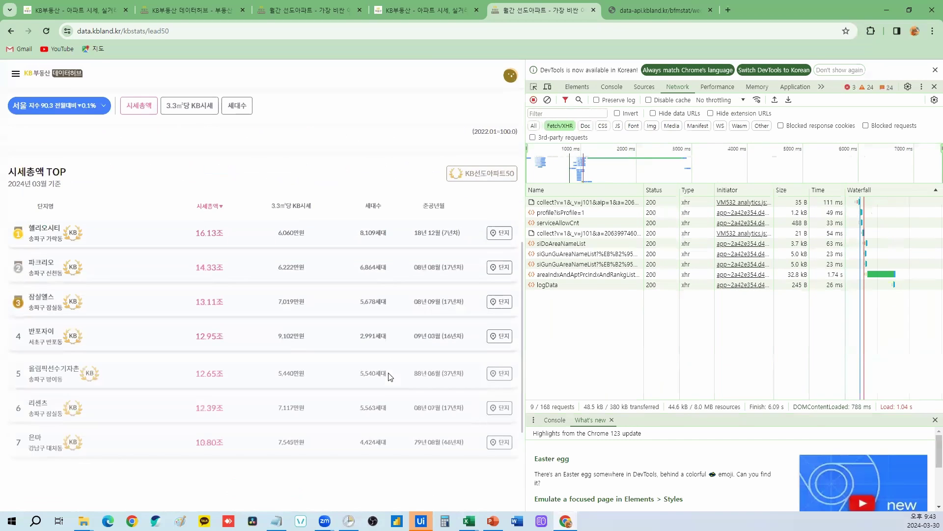
pyautogui.scroll(4, 307, 413)
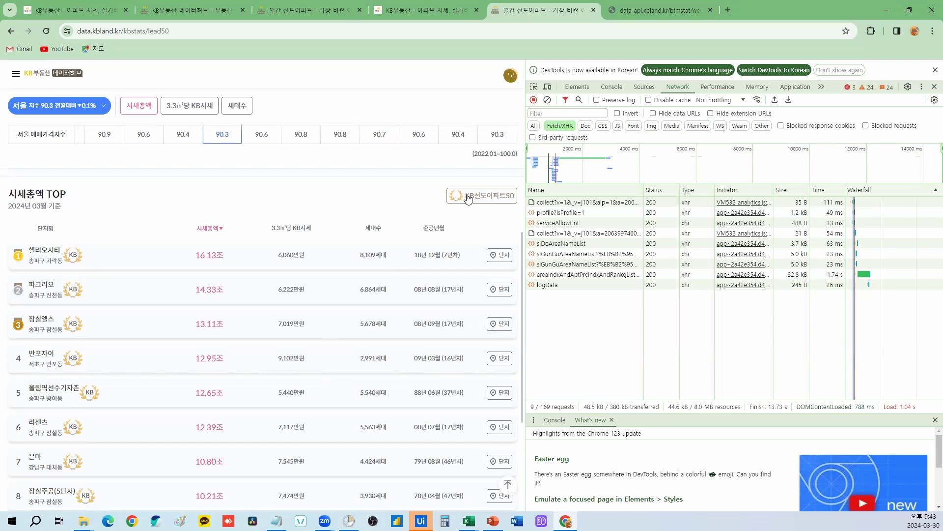
pyautogui.click(497, 196)
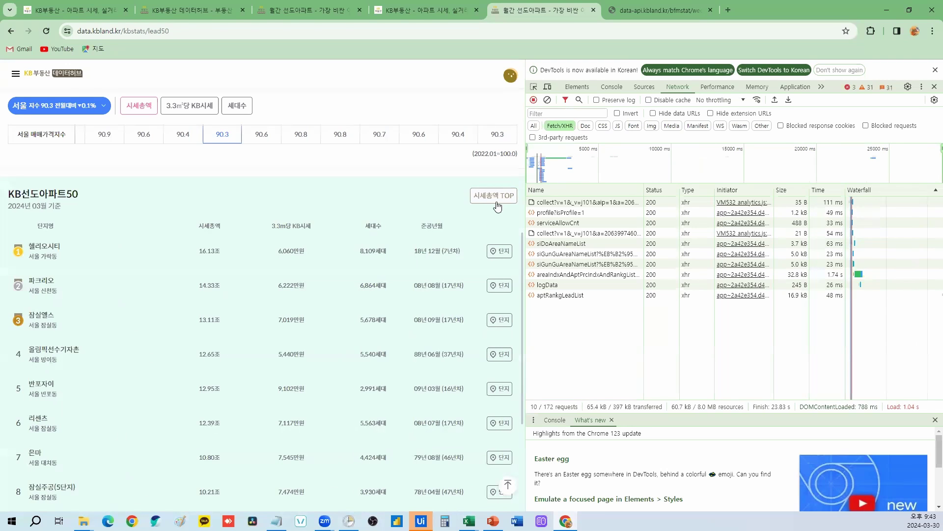
# Preview the aptRankgLeadList response and expand dataBody, data and KB선도아파트순위정보 down to the 데이터리스트 entries.
pyautogui.click(573, 297)
pyautogui.click(687, 191)
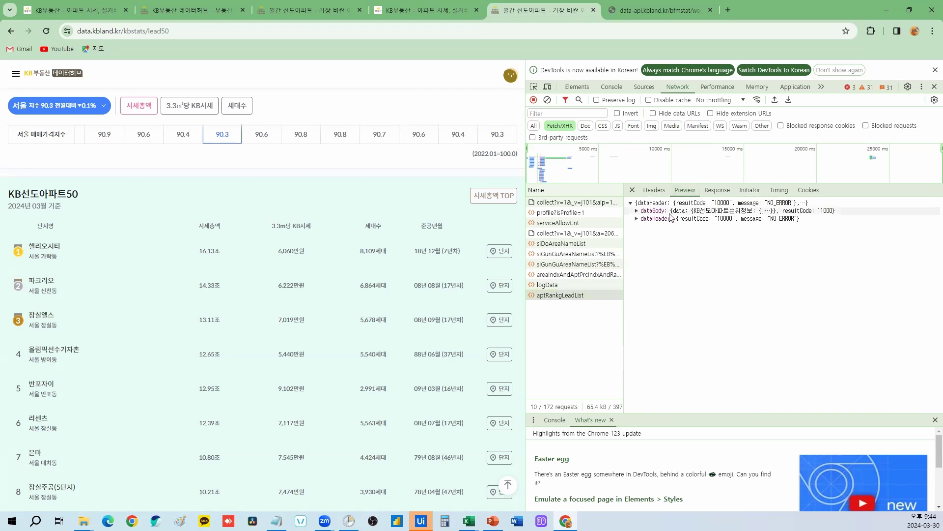
pyautogui.click(637, 210)
pyautogui.click(642, 219)
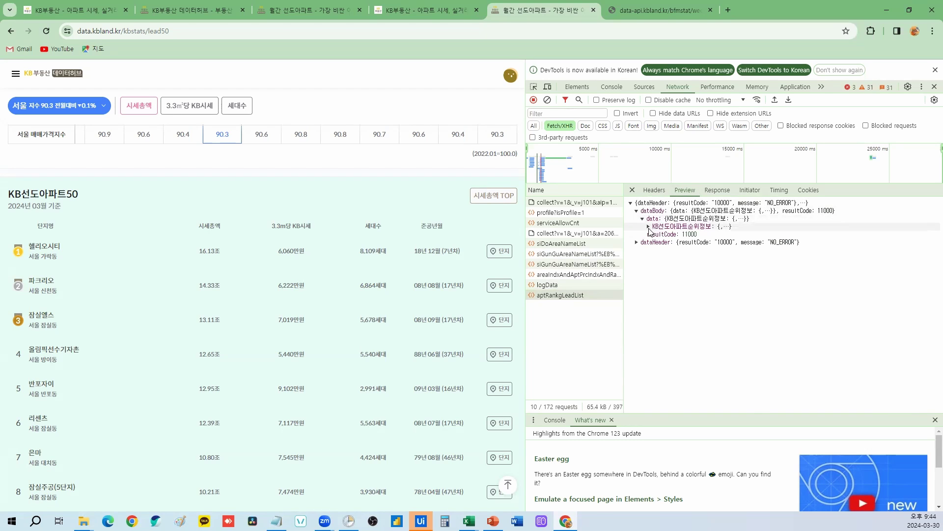
pyautogui.click(702, 227)
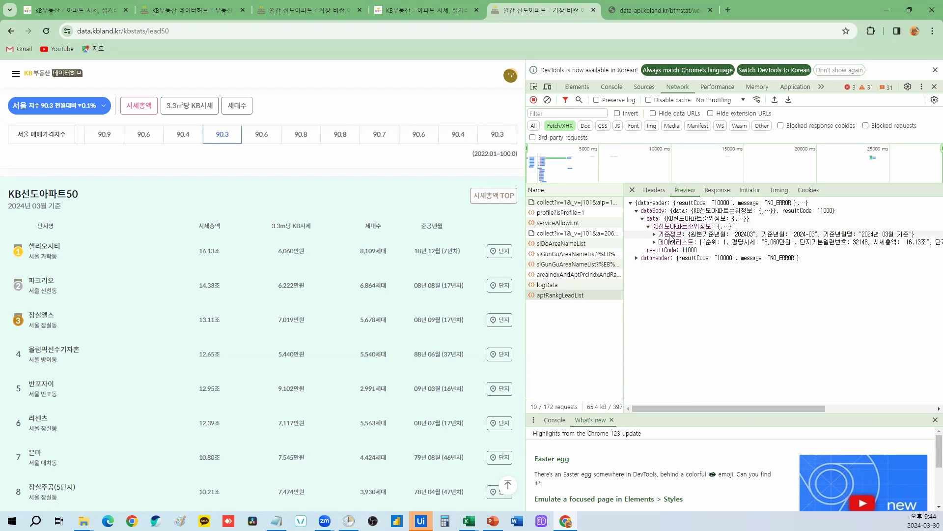
pyautogui.click(671, 242)
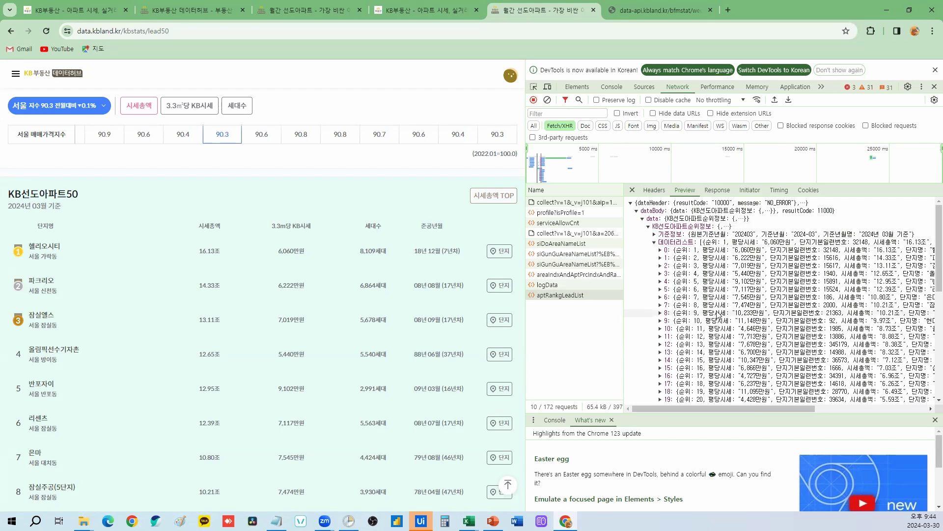
# Check the full range of 데이터리스트 entries and examine the fields of records 0 and 1.
pyautogui.scroll(-5, 718, 314)
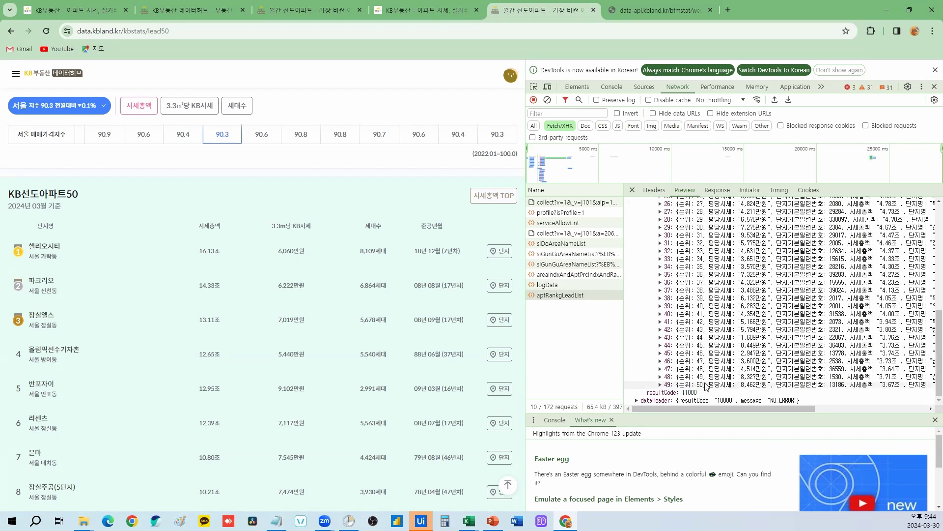
pyautogui.scroll(5, 718, 351)
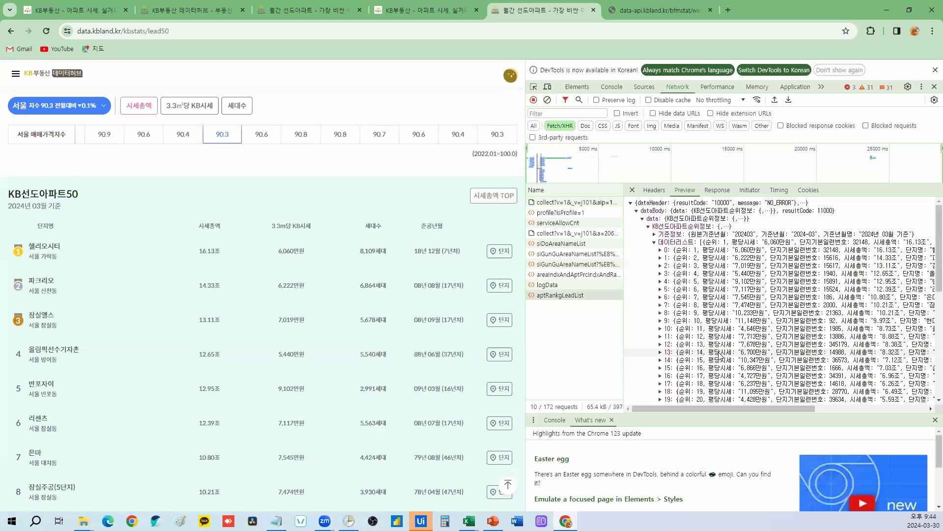
pyautogui.click(660, 250)
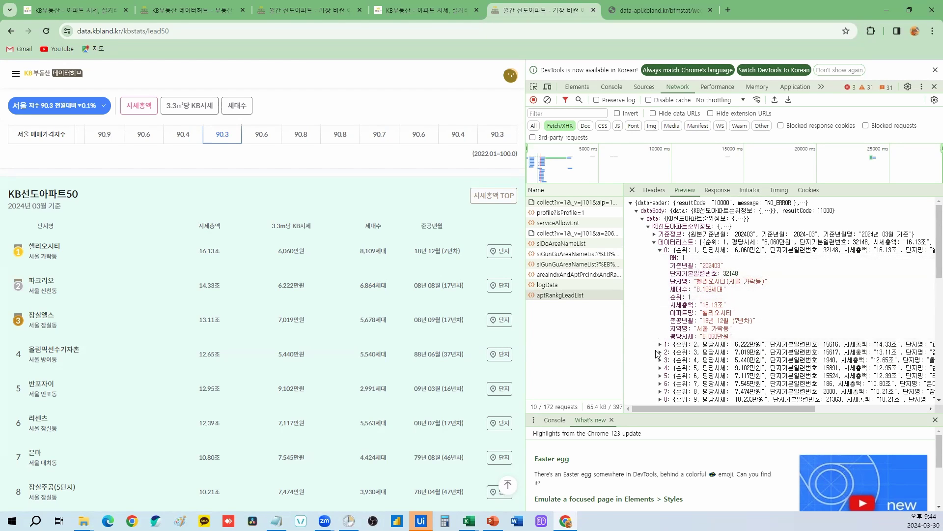
pyautogui.click(659, 344)
pyautogui.scroll(-2, 712, 282)
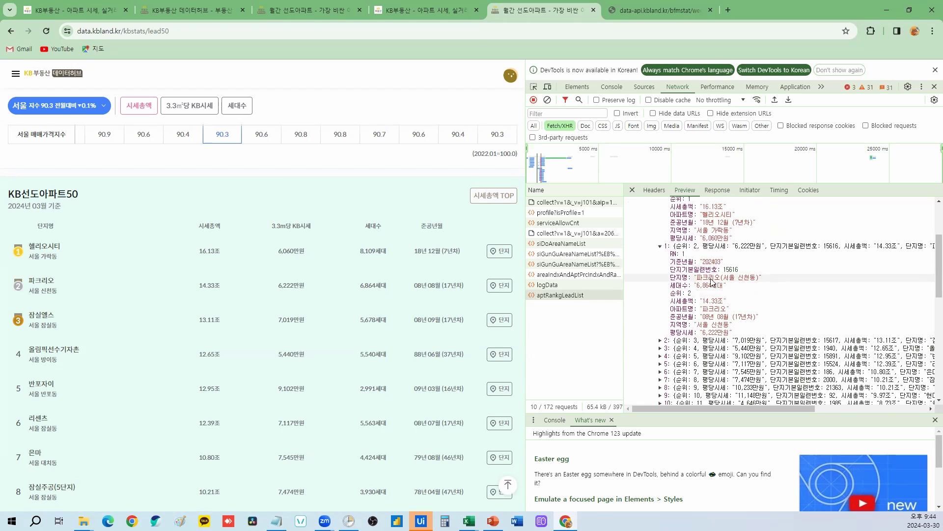
pyautogui.scroll(2, 644, 301)
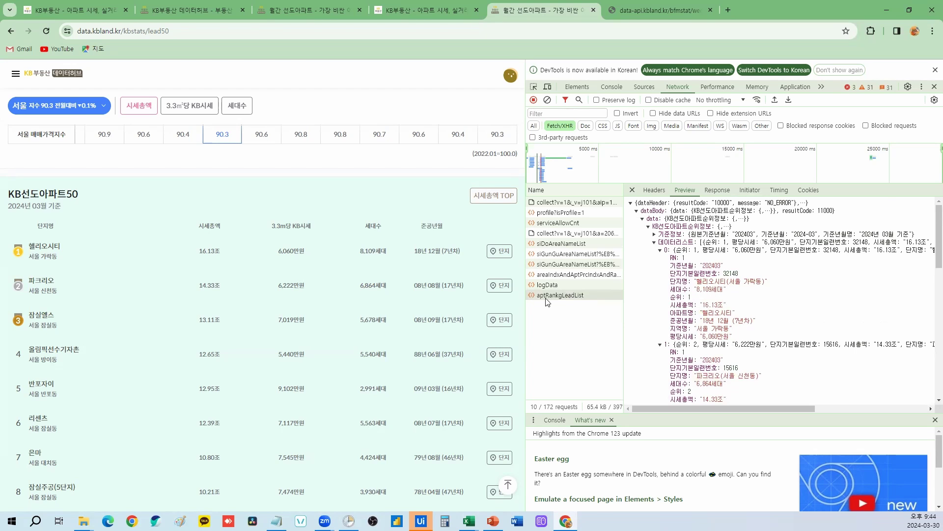
# Toggle the KB선도아파트50 list to trigger a fresh aptRankgLeadList request and select its full request URL.
pyautogui.click(495, 196)
pyautogui.click(469, 199)
pyautogui.click(570, 316)
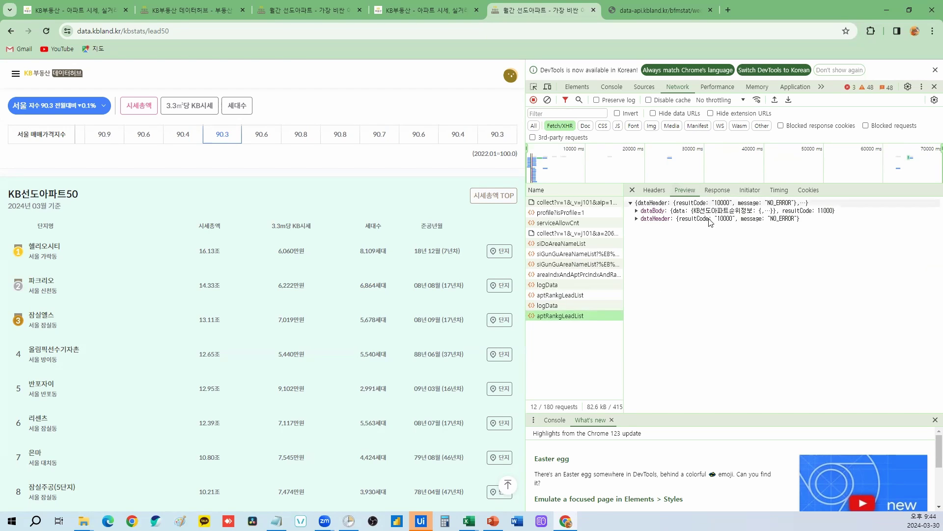
pyautogui.click(654, 190)
pyautogui.moveTo(907, 221); pyautogui.dragTo(728, 219)
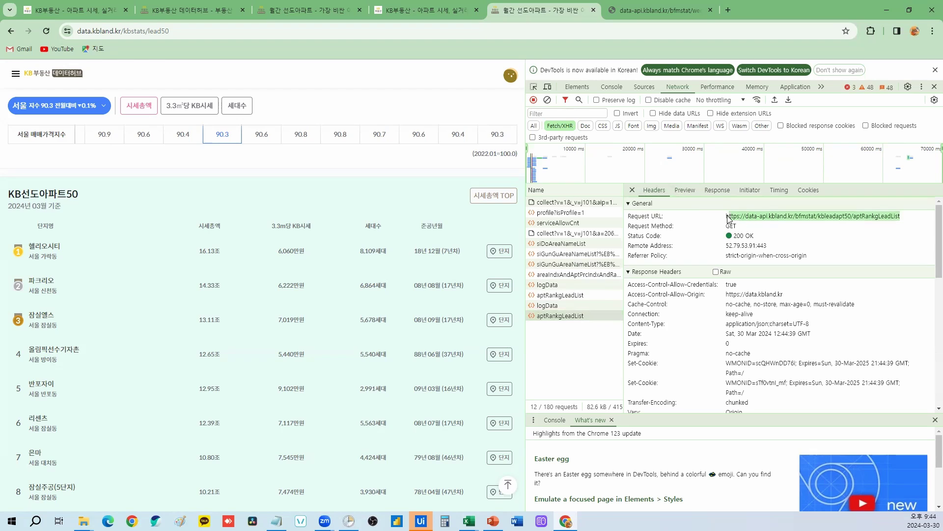
pyautogui.click(664, 11)
pyautogui.click(584, 27)
pyautogui.write('https://data-api.kbland.kr/bfmstat/kbleadapt50/aptRankgLeadList')
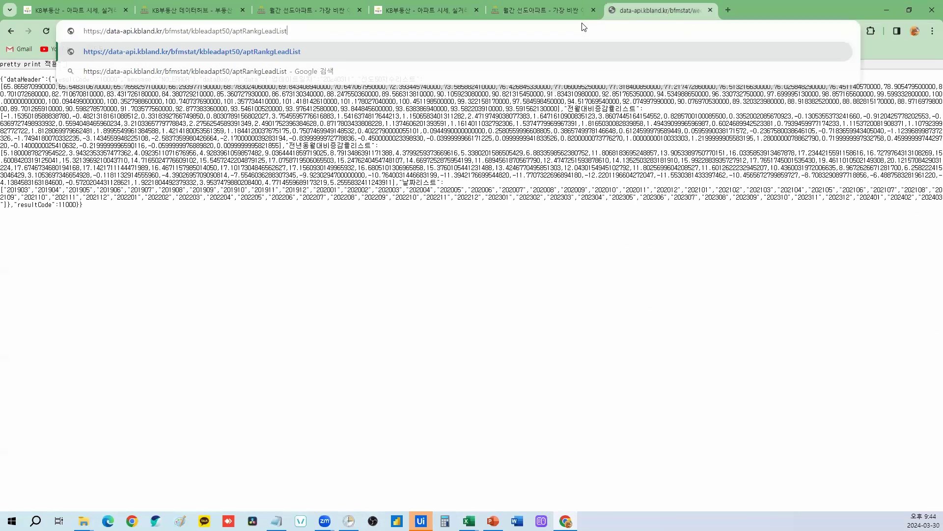
pyautogui.press('Return')
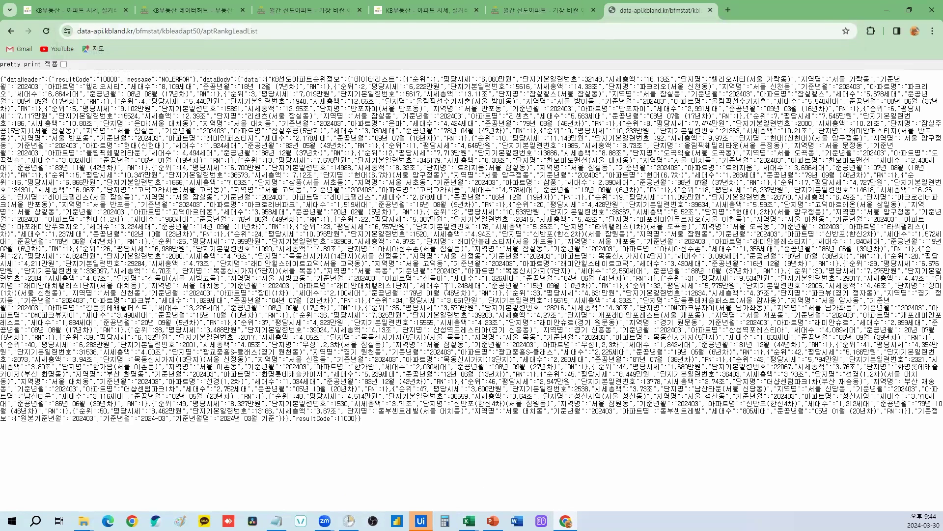
pyautogui.moveTo(280, 35); pyautogui.dragTo(65, 34)
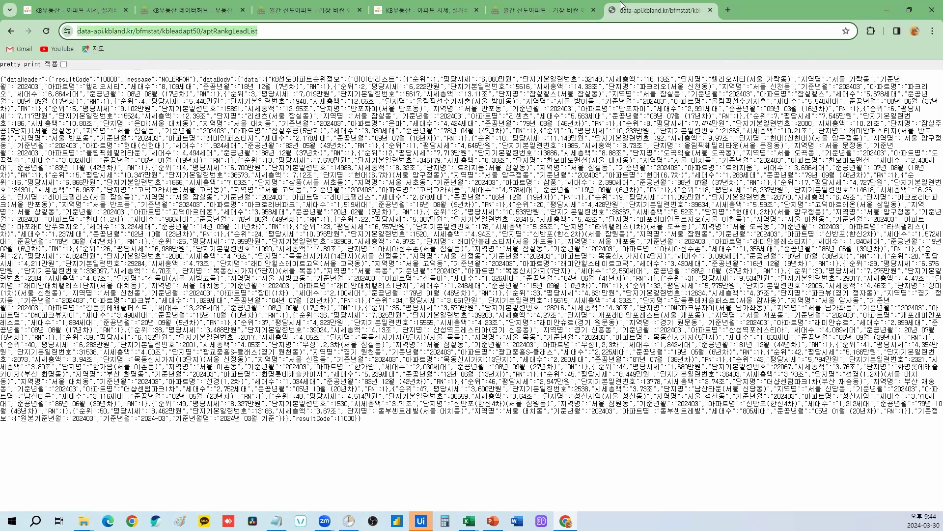
# Review the KB선도아파트50 web list and its JSON response, and open a new blank Excel workbook.
pyautogui.click(580, 10)
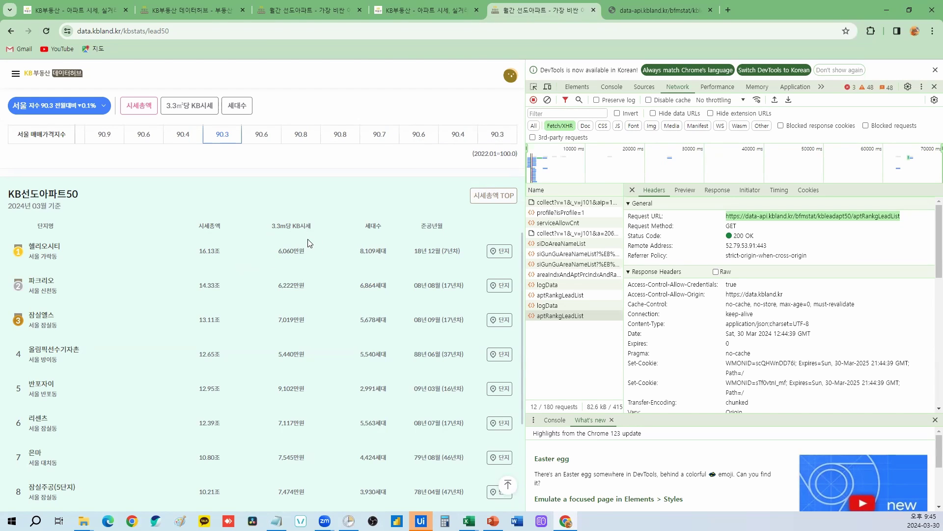
pyautogui.scroll(1, 307, 242)
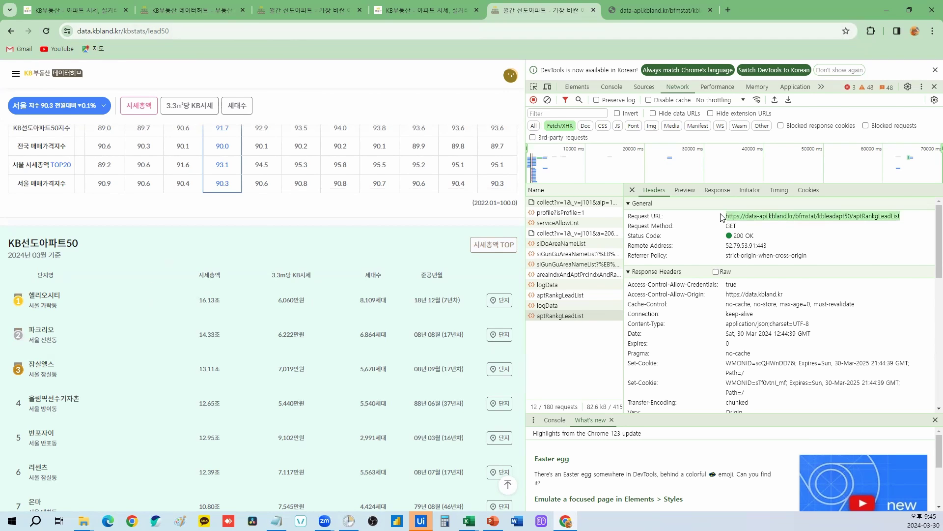
pyautogui.click(650, 9)
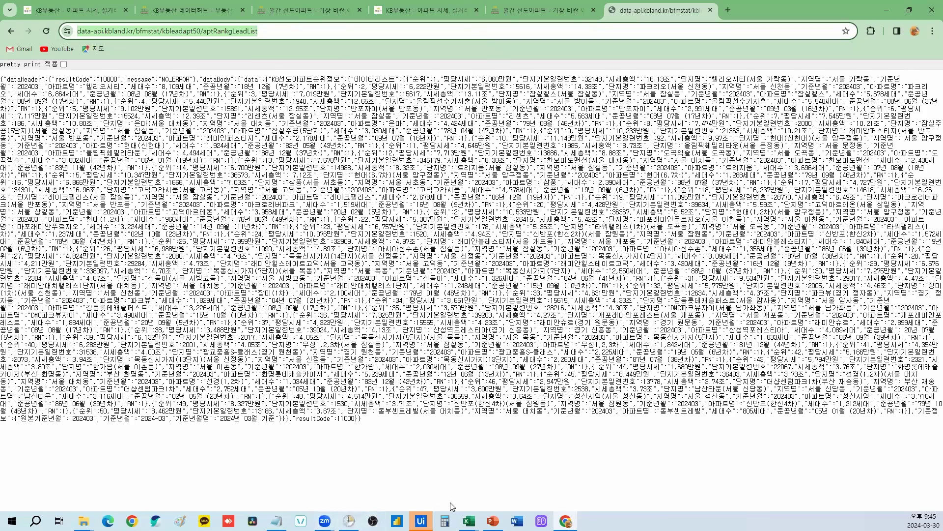
pyautogui.rightClick(469, 521)
pyautogui.click(487, 474)
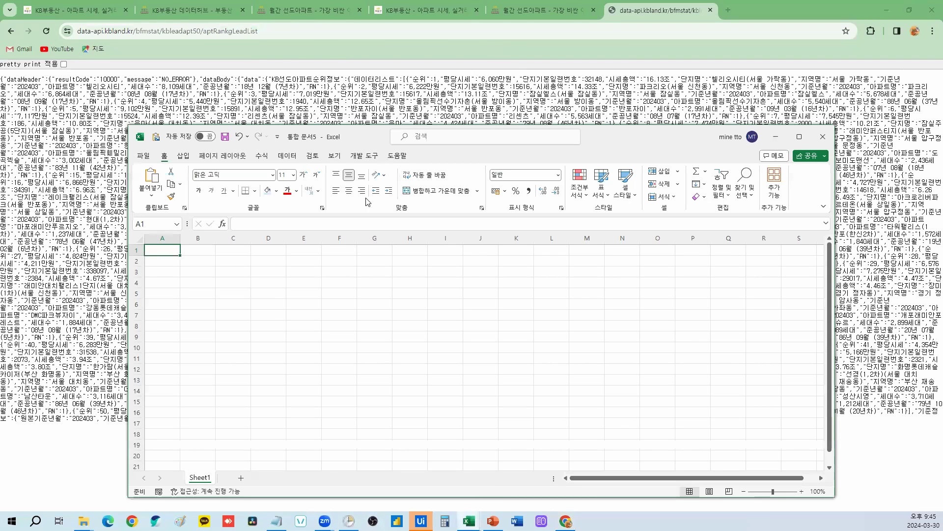
pyautogui.click(797, 132)
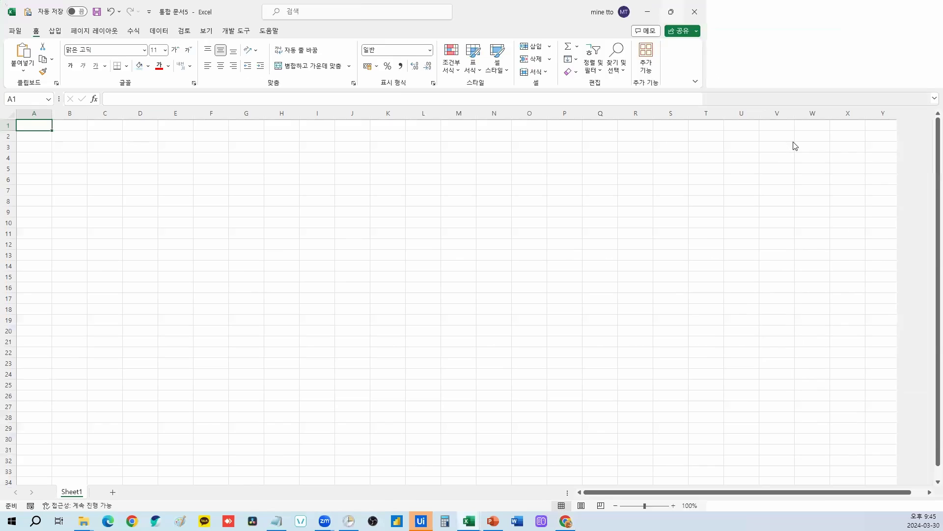
pyautogui.click(162, 32)
pyautogui.click(80, 53)
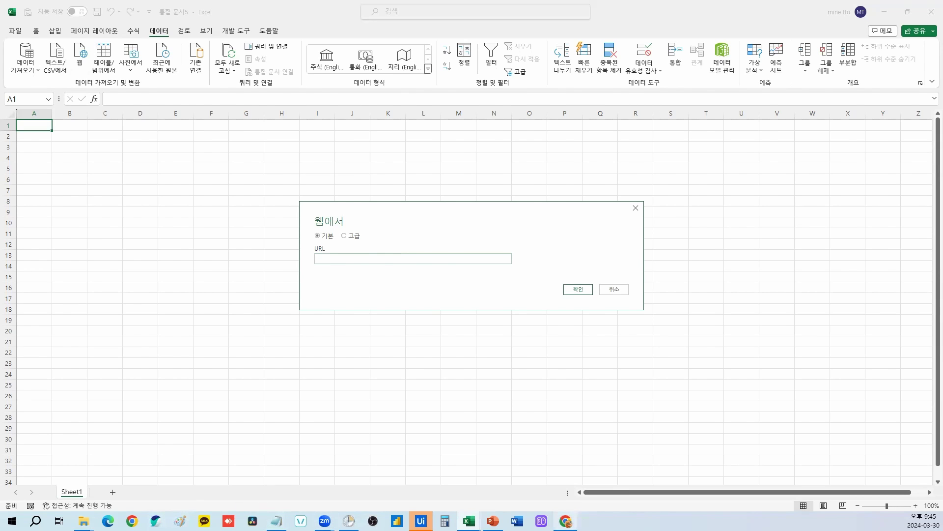
pyautogui.click(566, 521)
pyautogui.click(295, 34)
pyautogui.hotkey('ctrl', 'a')
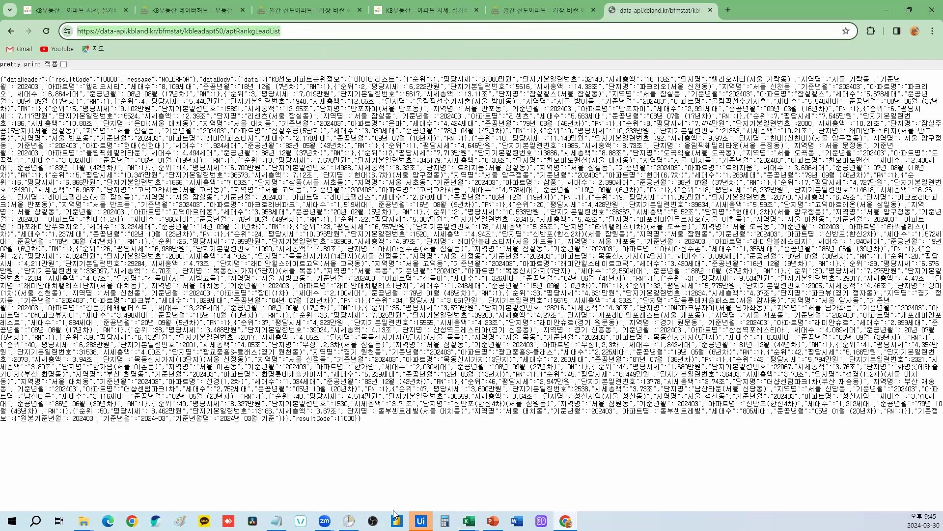
pyautogui.moveTo(469, 521)
pyautogui.click(746, 475)
pyautogui.click(340, 255)
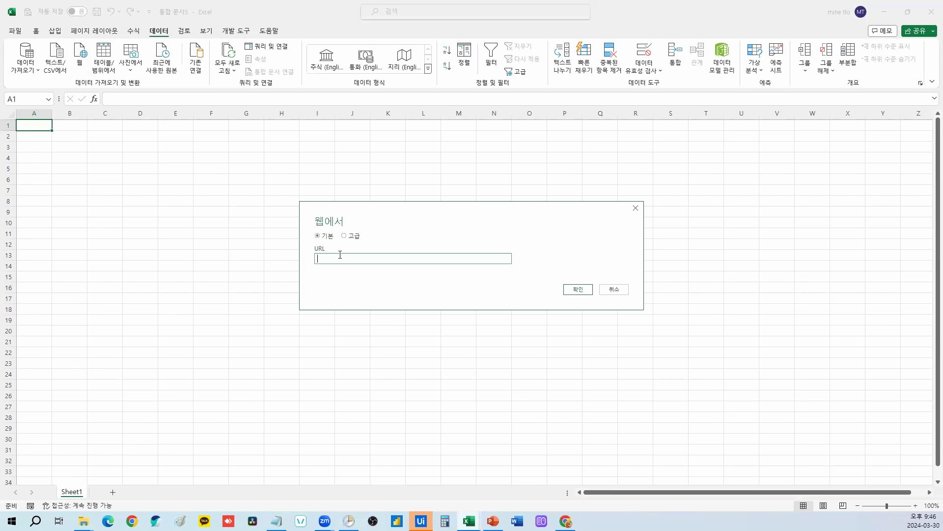
pyautogui.hotkey('ctrl', 'v')
pyautogui.click(581, 291)
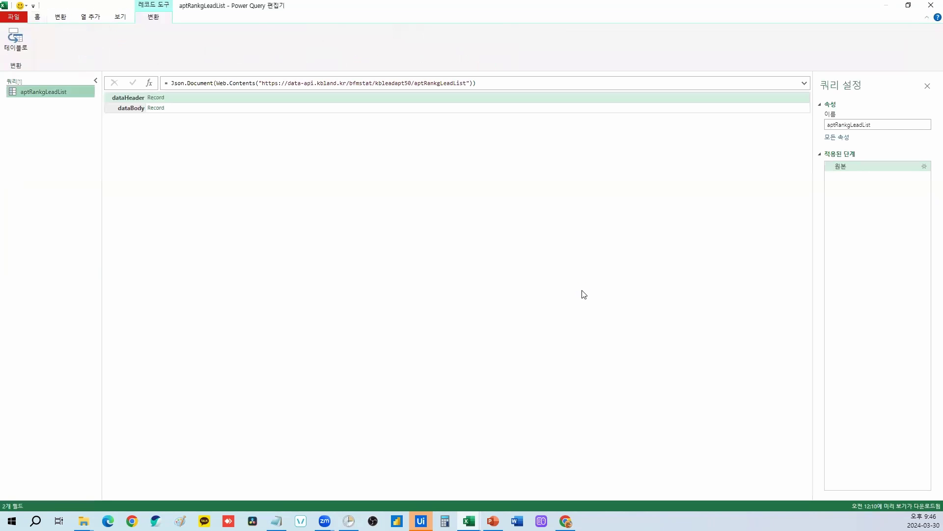
# Drill down through dataBody, data and KB선도아파트순위정보 to the 데이터리스트 list, previewing 기준정보 on the way.
pyautogui.click(156, 109)
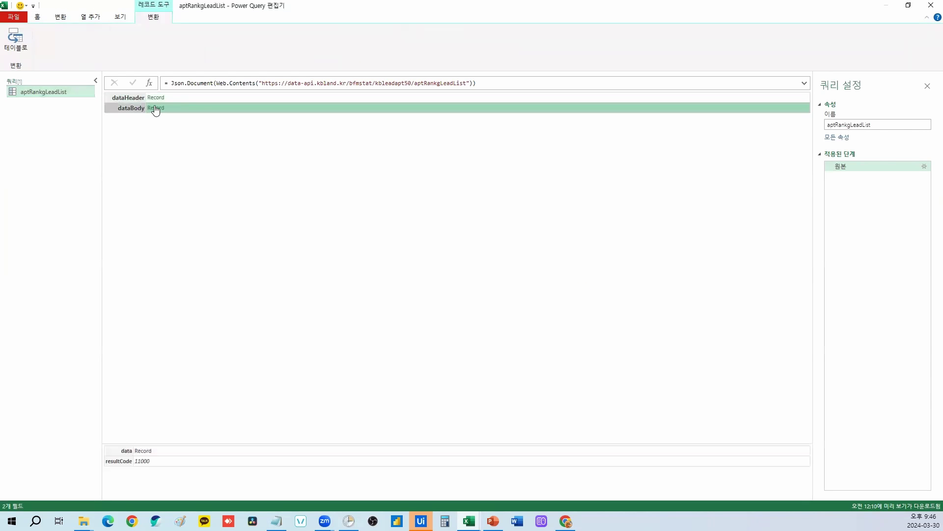
pyautogui.click(156, 109)
pyautogui.click(148, 98)
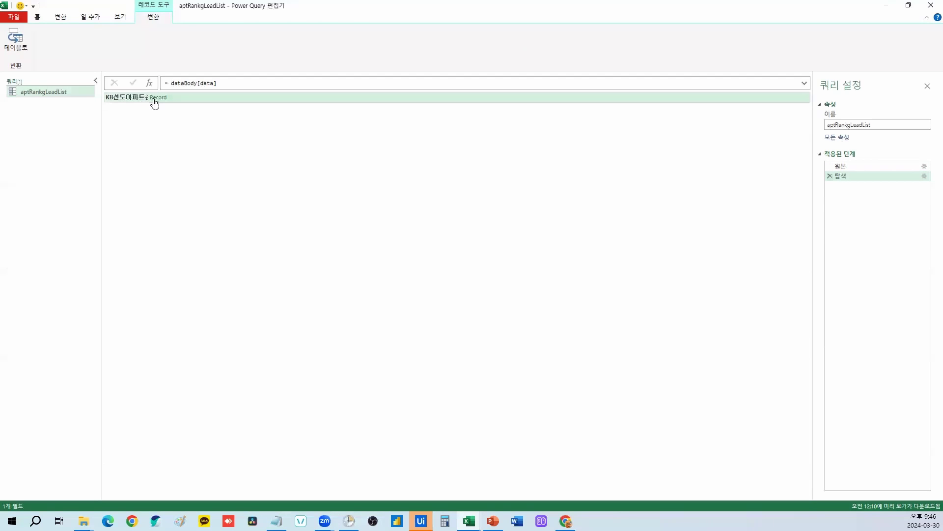
pyautogui.click(157, 98)
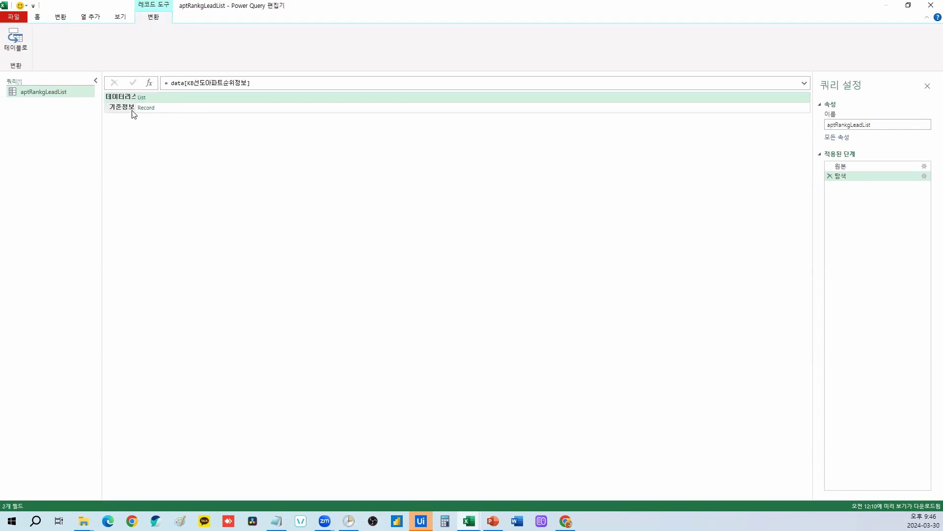
pyautogui.click(176, 109)
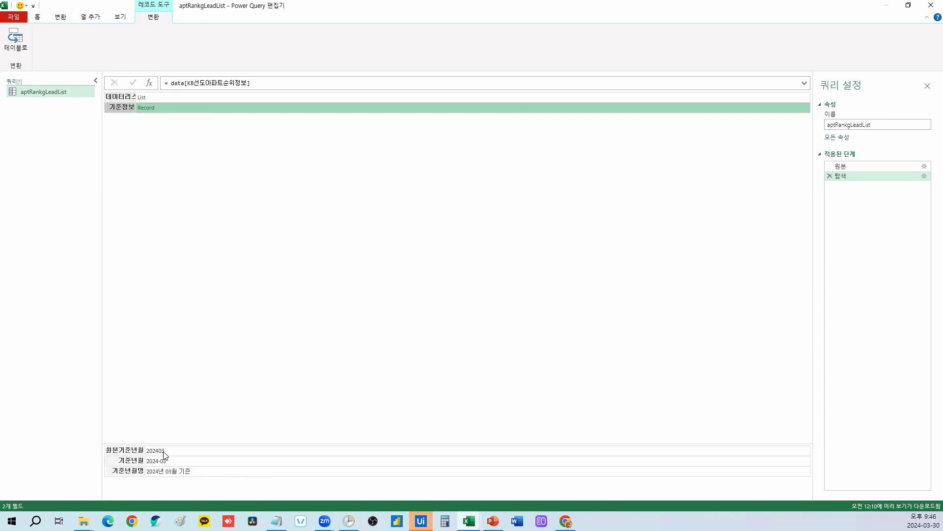
pyautogui.click(190, 99)
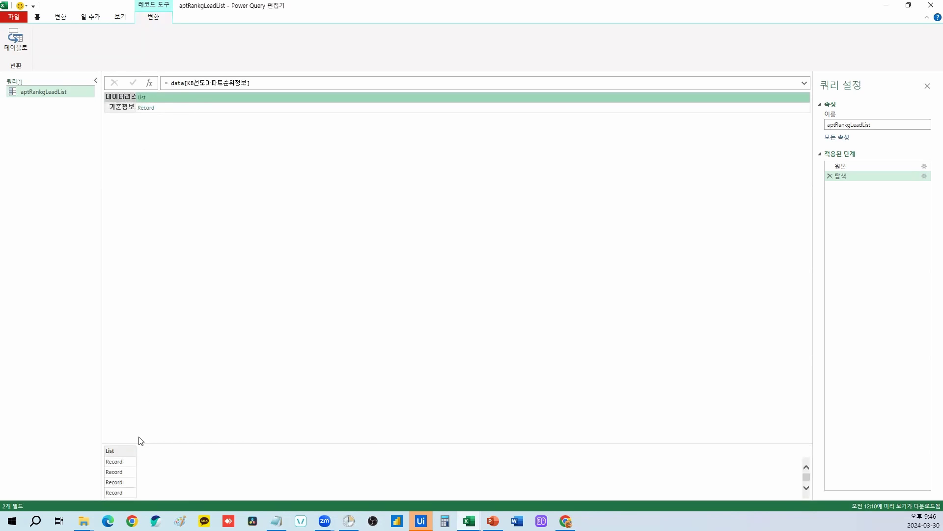
pyautogui.click(142, 98)
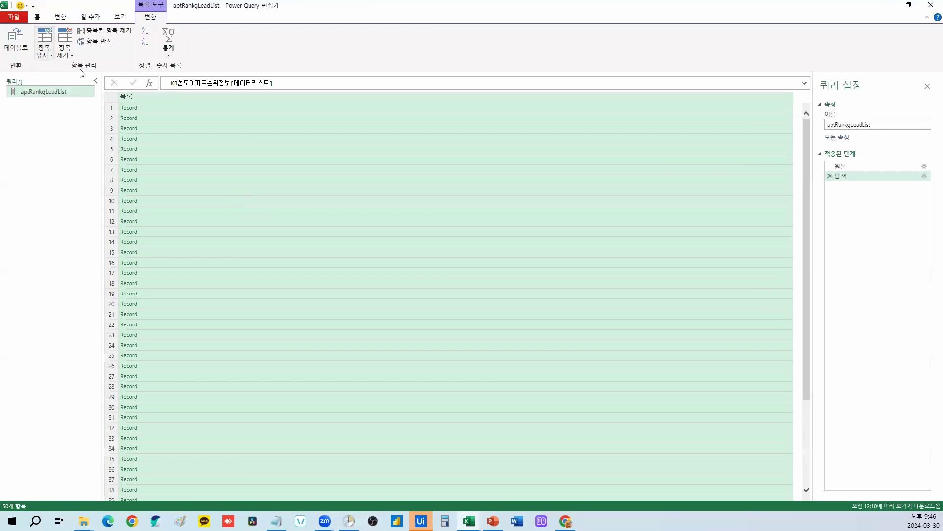
# Preview the first two records of the list and convert it to a table with the default delimiter and extra-column options.
pyautogui.click(167, 109)
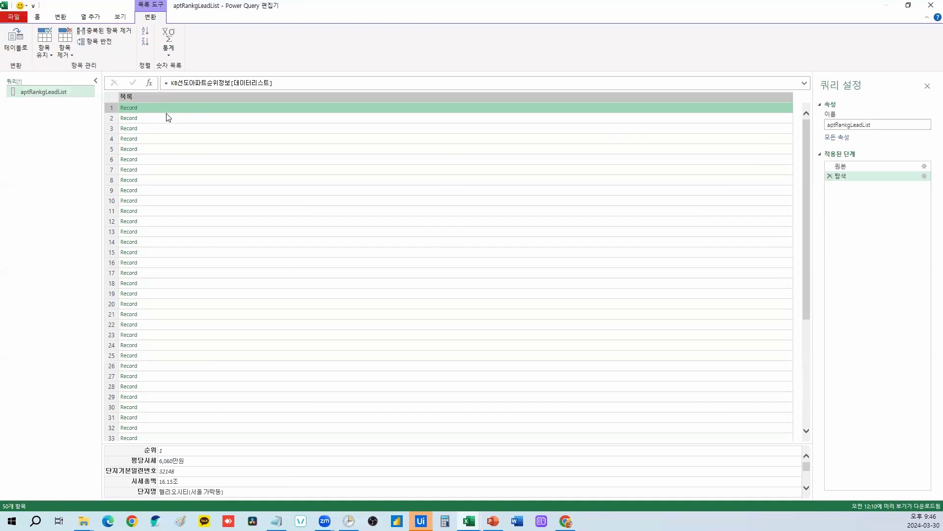
pyautogui.click(159, 120)
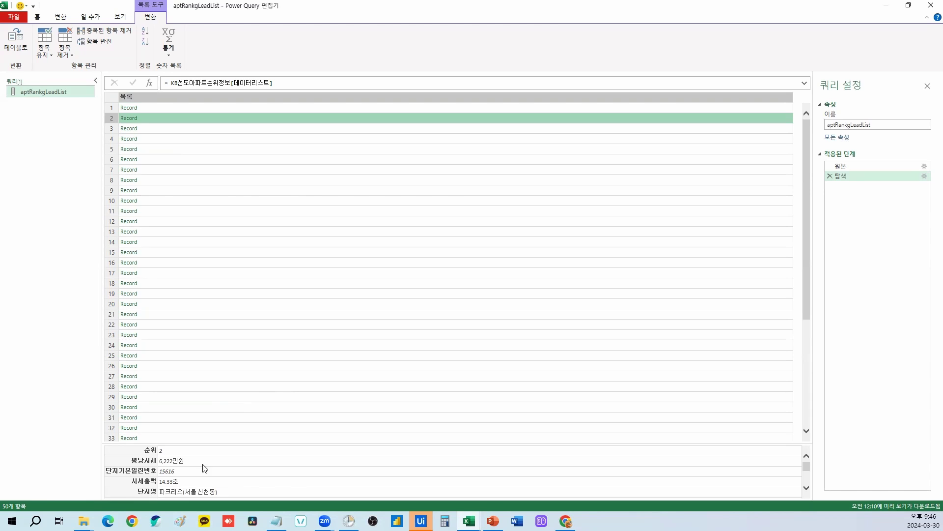
pyautogui.click(15, 42)
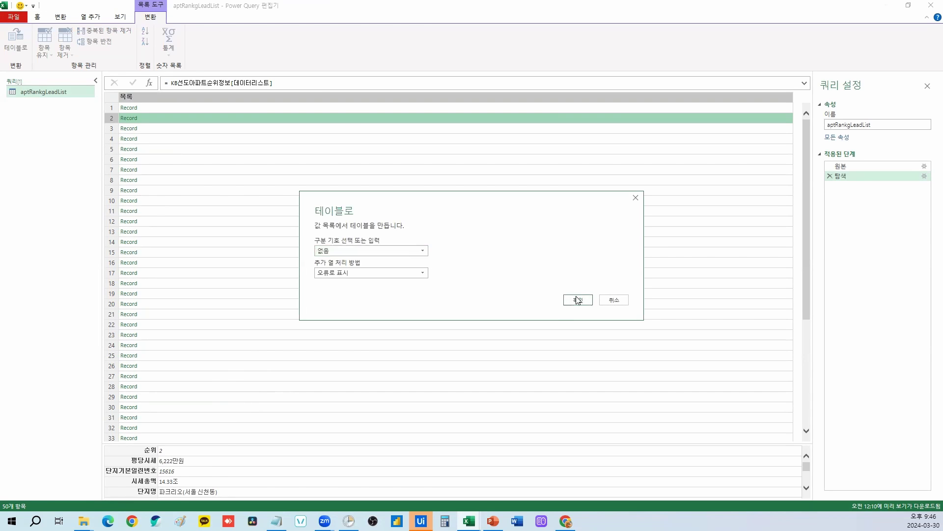
pyautogui.click(575, 299)
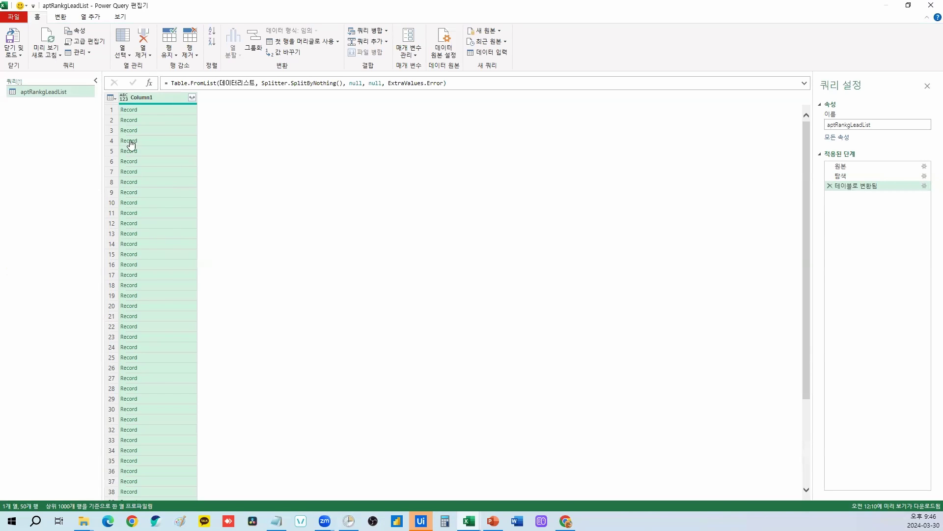
# Expand Column1 into all its fields without the original column name as prefix, and load the query into the workbook.
pyautogui.click(191, 98)
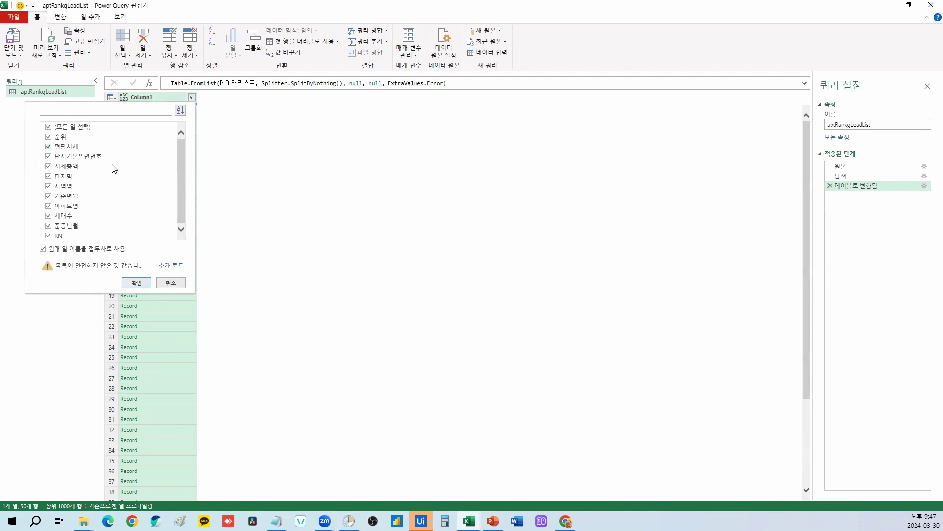
pyautogui.click(84, 249)
pyautogui.click(137, 283)
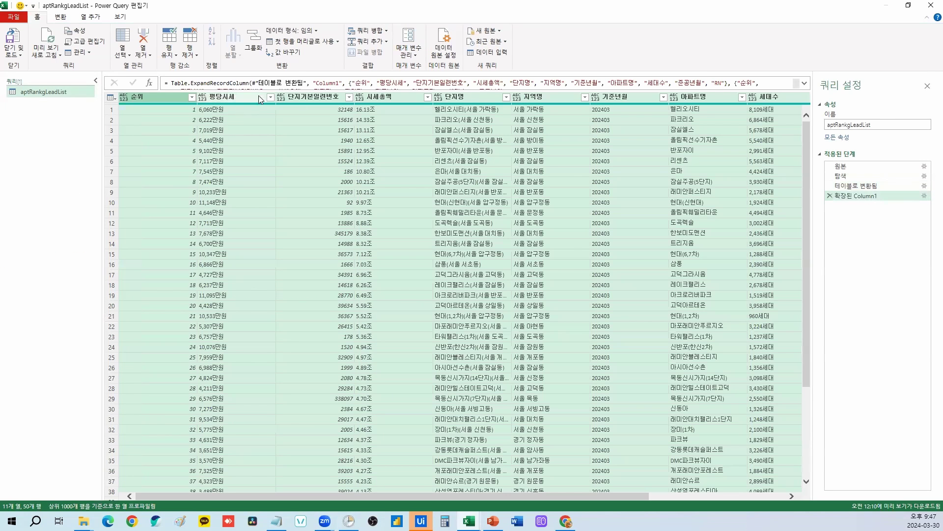
pyautogui.hscroll(3, 666, 130)
pyautogui.hscroll(-3, 668, 132)
pyautogui.click(14, 51)
pyautogui.click(31, 72)
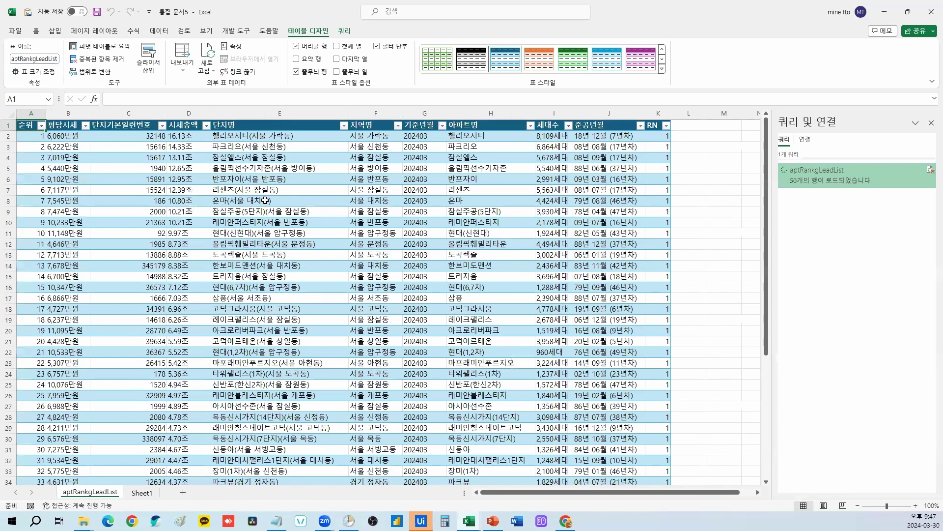
# Review the loaded aptRankgLeadList table from the first to the last ranked apartment, including the 단지명 and 지역명 columns.
pyautogui.click(265, 201)
pyautogui.click(73, 138)
pyautogui.click(237, 138)
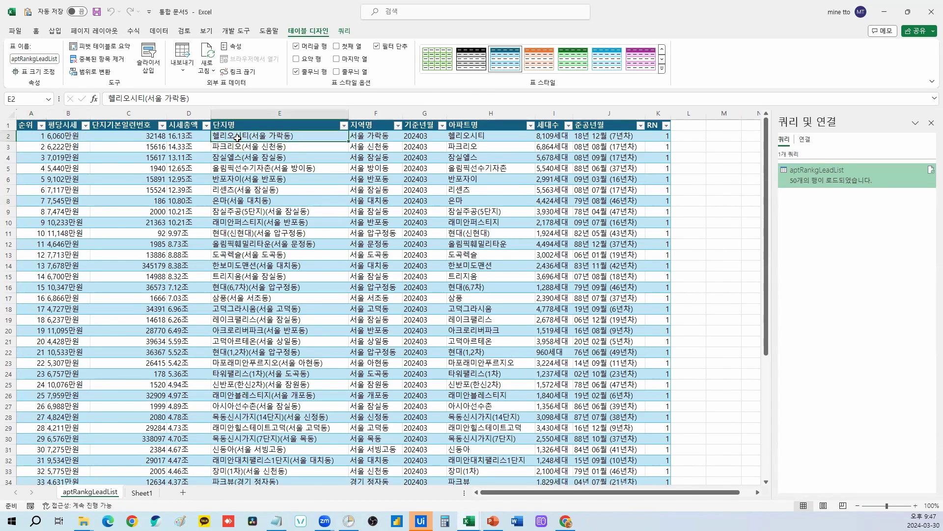
pyautogui.hotkey('ctrl', 'Down')
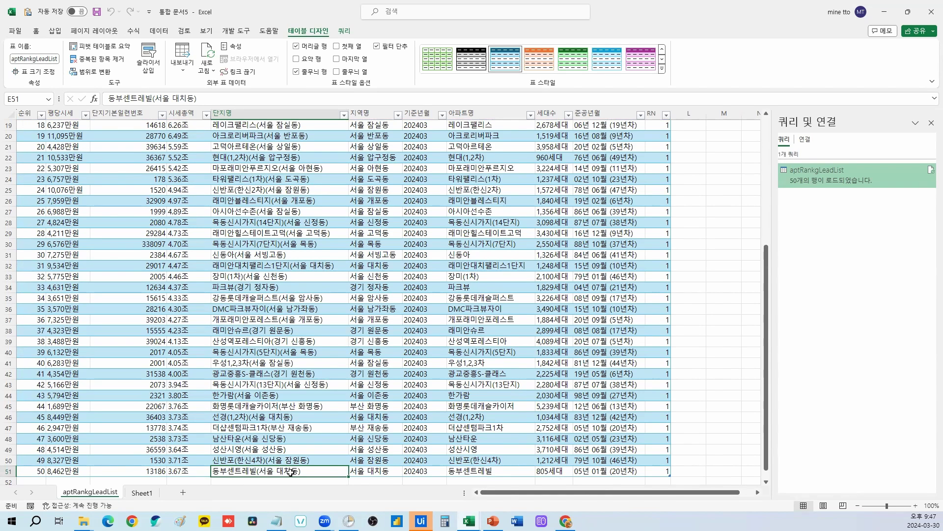
pyautogui.click(378, 470)
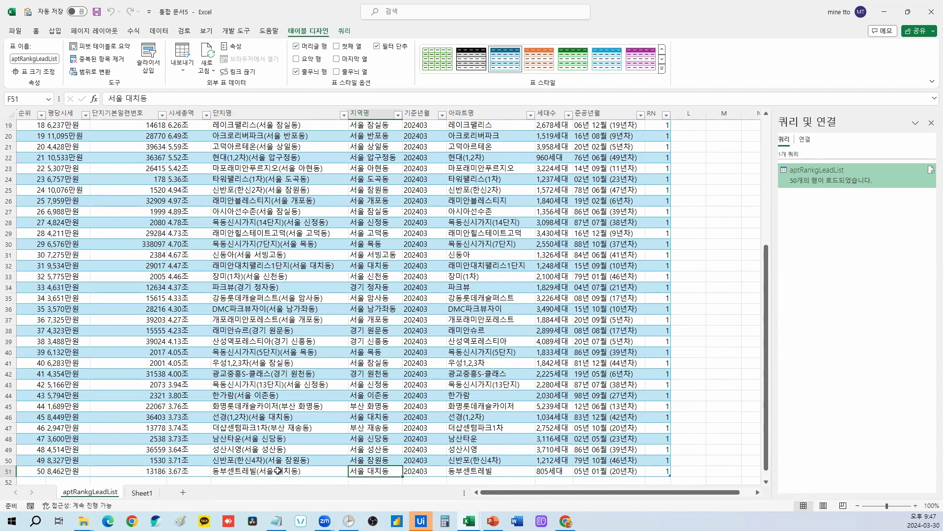
pyautogui.scroll(6, 358, 424)
pyautogui.scroll(-7, 387, 422)
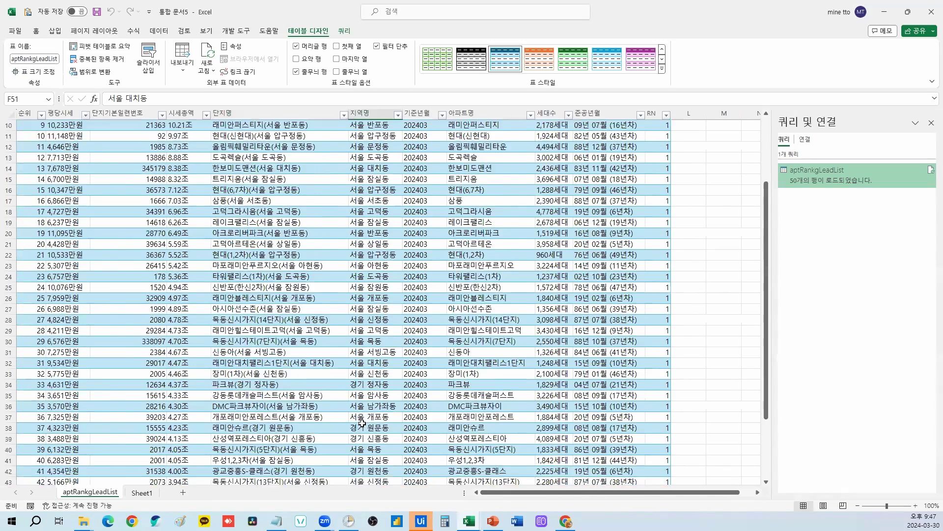
pyautogui.scroll(2, 378, 449)
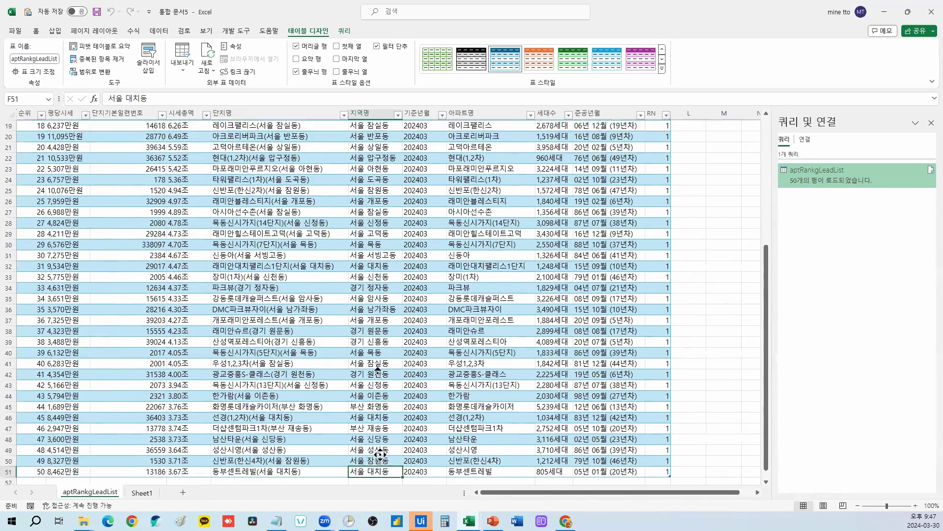
pyautogui.scroll(5, 379, 372)
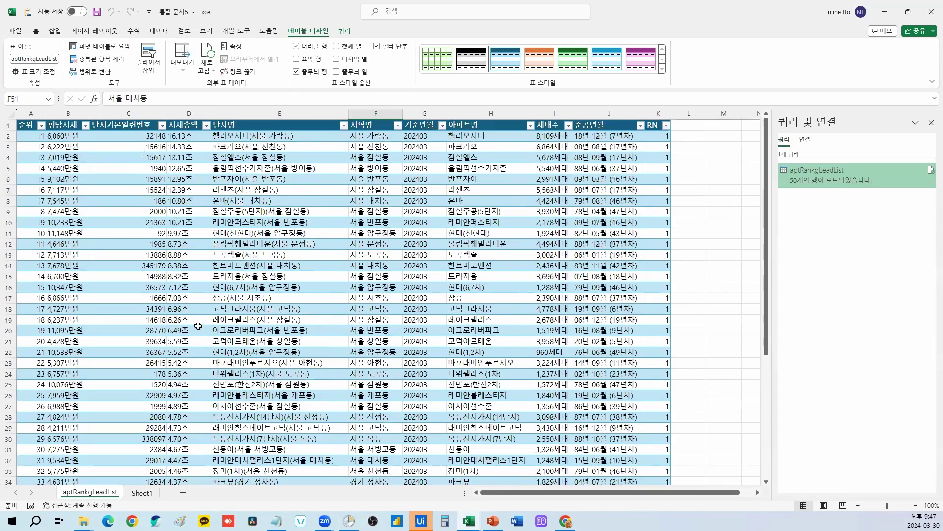
# Close the ranking workbook without saving it, and close the browser tab with the aptRankgLeadList JSON response.
pyautogui.click(931, 11)
pyautogui.click(516, 317)
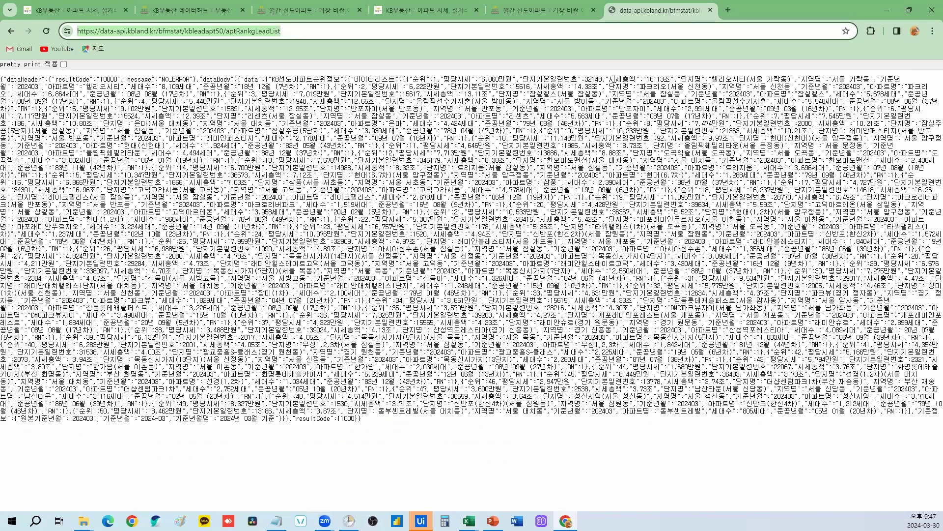
pyautogui.click(710, 10)
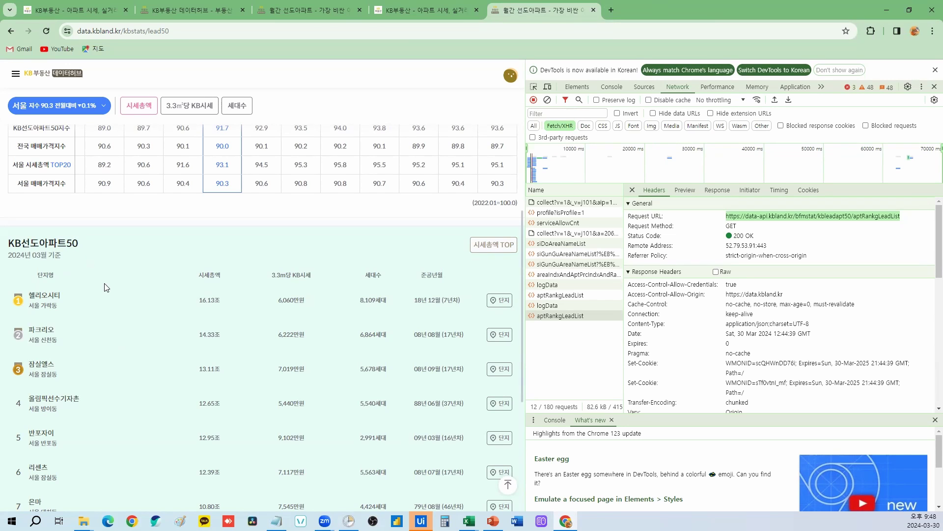
# Switch the region of the 아파트가격지수 chart to 인천 and check its 시세총액 TOP20 index values.
pyautogui.scroll(6, 104, 287)
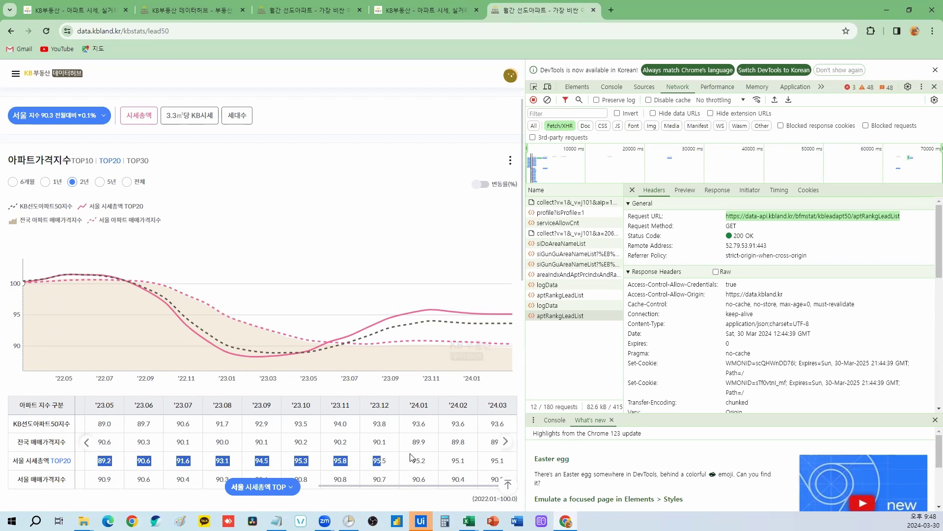
pyautogui.click(84, 121)
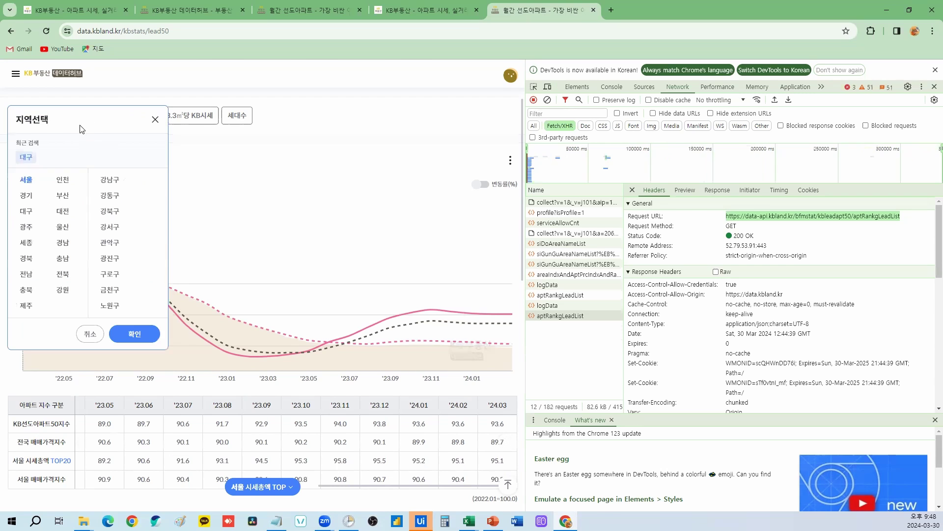
pyautogui.click(62, 179)
pyautogui.click(136, 335)
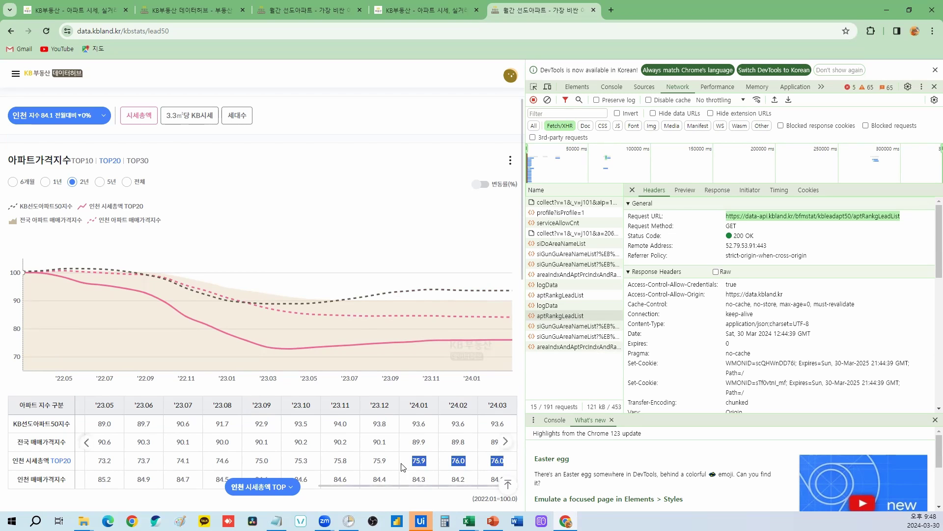
# Set the region of the 아파트가격지수 chart and index table to 경기.
pyautogui.click(89, 119)
pyautogui.click(26, 196)
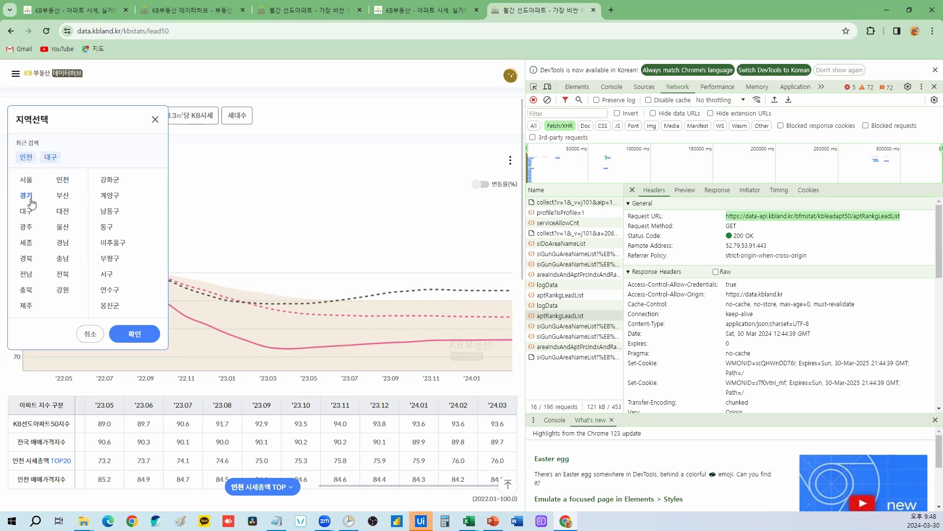
pyautogui.click(134, 334)
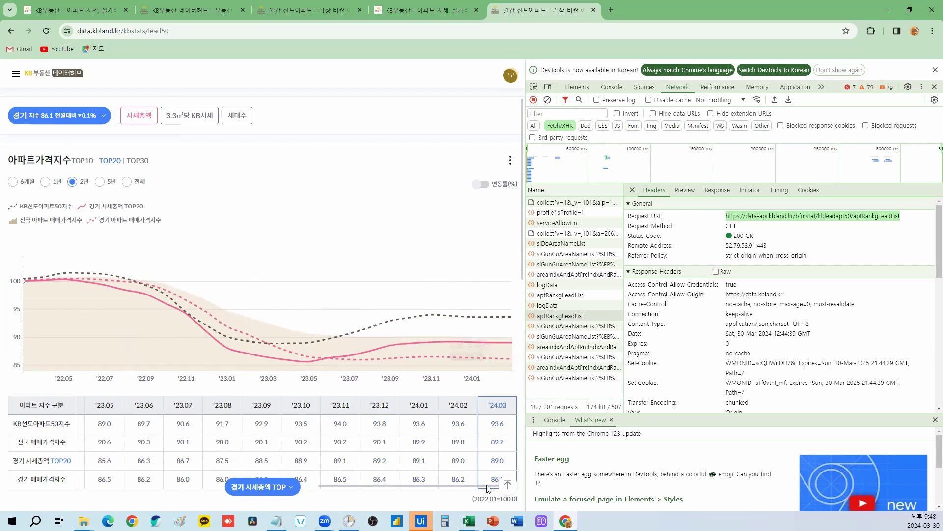
# Close the developer tools on the lead50 page and switch to the Excel workbook kb_단지별시세총액top_송부용_수정.
pyautogui.moveTo(469, 520)
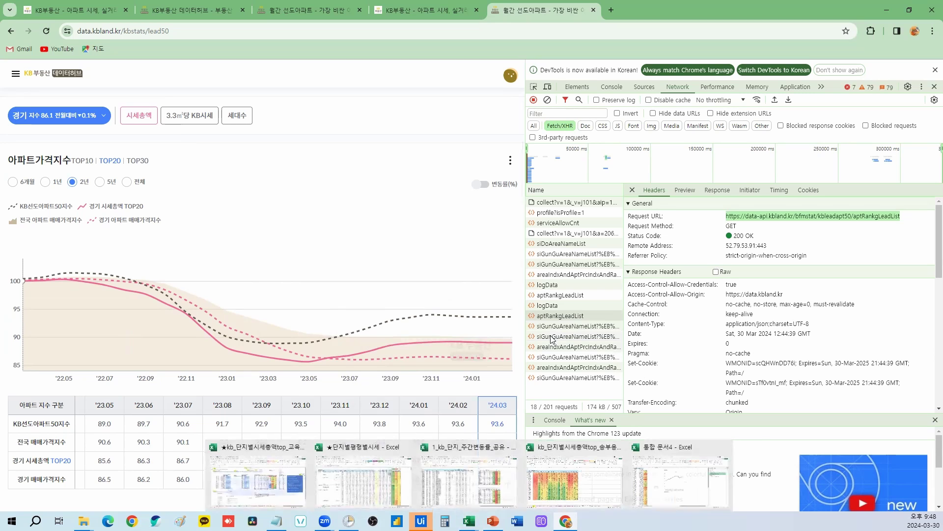
pyautogui.click(935, 70)
pyautogui.click(934, 66)
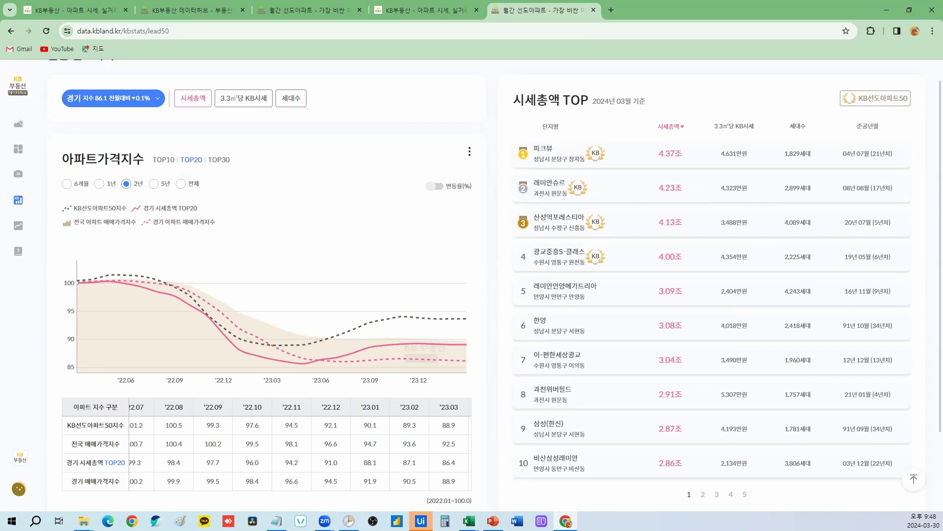
pyautogui.moveTo(471, 520)
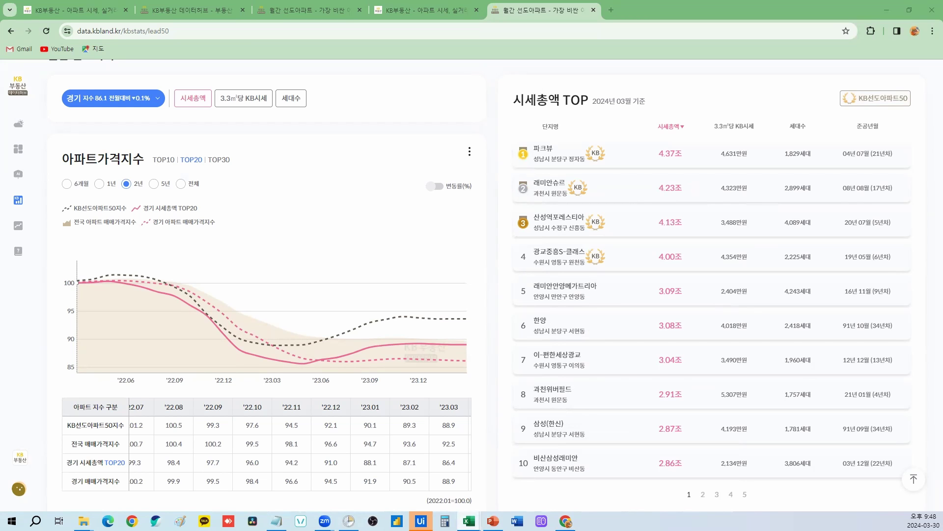
pyautogui.hotkey('alt', 'Tab')
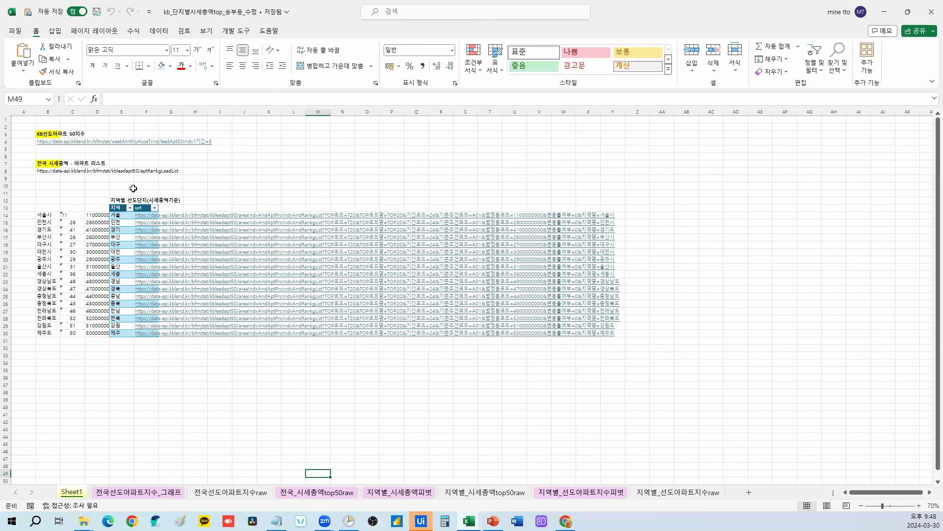
# Examine the 지역별 선도단지 table on Sheet1, covering its region list and the formula that builds the 서울 URL.
pyautogui.moveTo(116, 208); pyautogui.dragTo(145, 333)
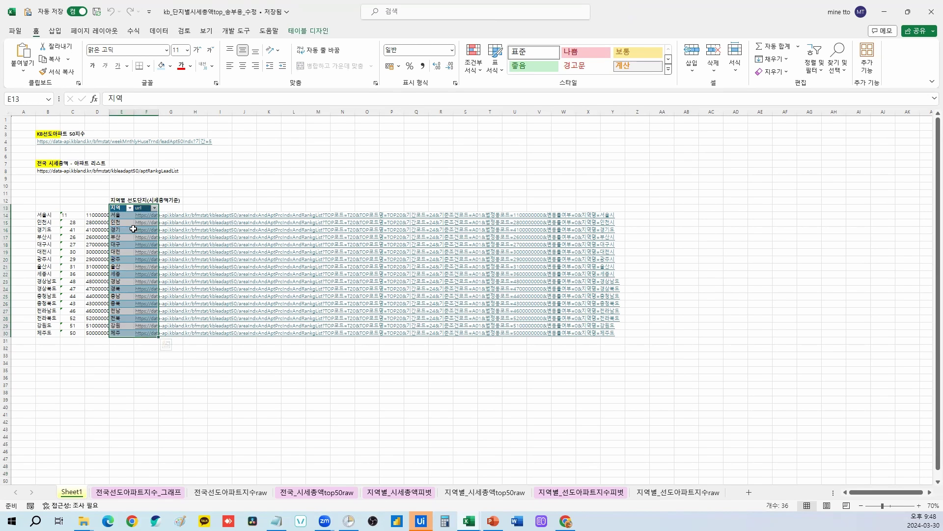
pyautogui.keyDown('ctrl'); pyautogui.scroll(1, 133, 227); pyautogui.keyUp('ctrl')
pyautogui.click(146, 243)
pyautogui.hotkey('ctrl', 'Down')
pyautogui.press('Up')
pyautogui.press('Up')
pyautogui.hotkey('ctrl', 'Up')
pyautogui.hotkey('ctrl', 'shift', 'Down')
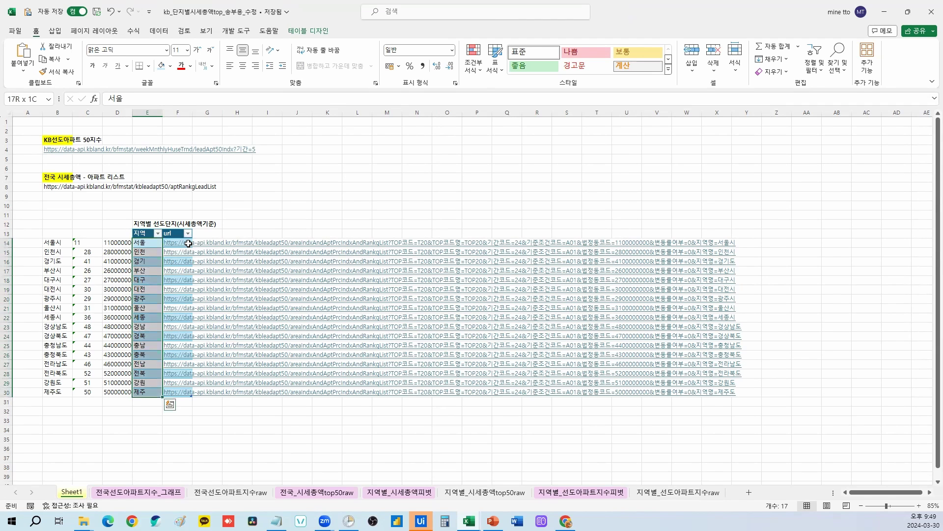
pyautogui.press('Right')
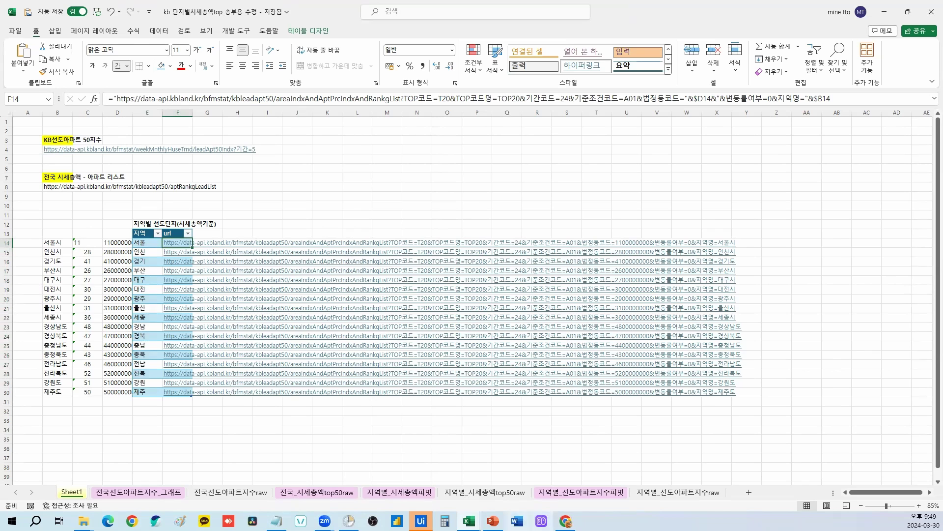
# Switch to the PowerPoint slide on the KB 월간선도아파트 request URLs, review its variables, and return to the Excel workbook.
pyautogui.click(493, 521)
pyautogui.click(117, 241)
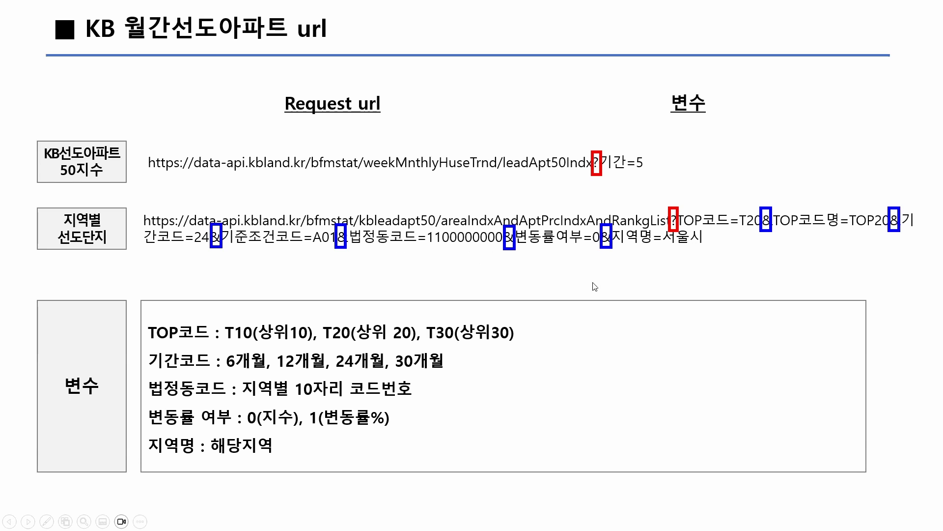
pyautogui.hotkey('alt', 'Tab')
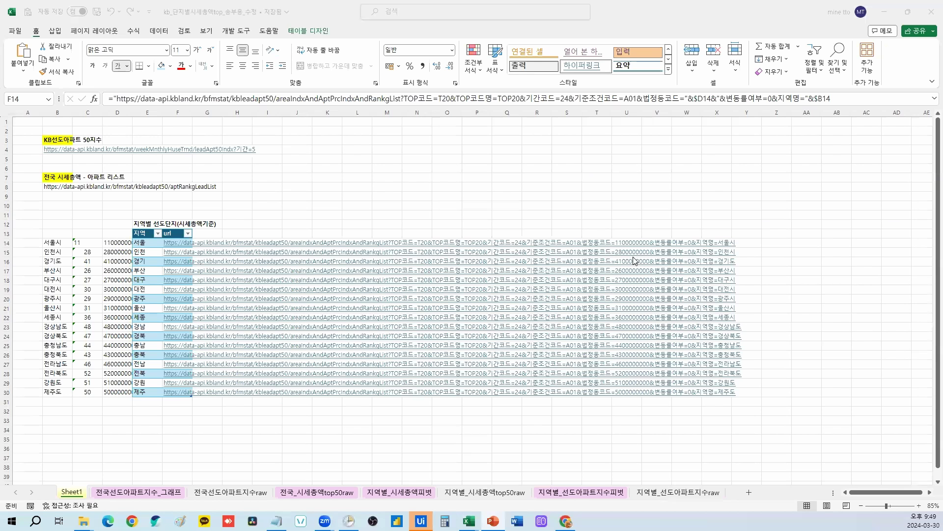
# Examine the region names in the table and the matching full region names and two-digit codes beside it.
pyautogui.click(146, 242)
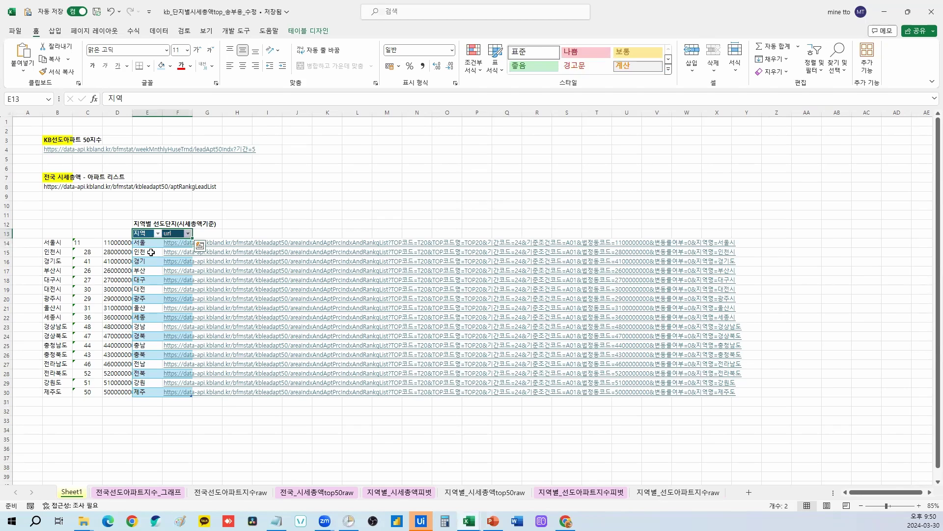
pyautogui.moveTo(151, 247); pyautogui.dragTo(140, 392)
pyautogui.click(139, 295)
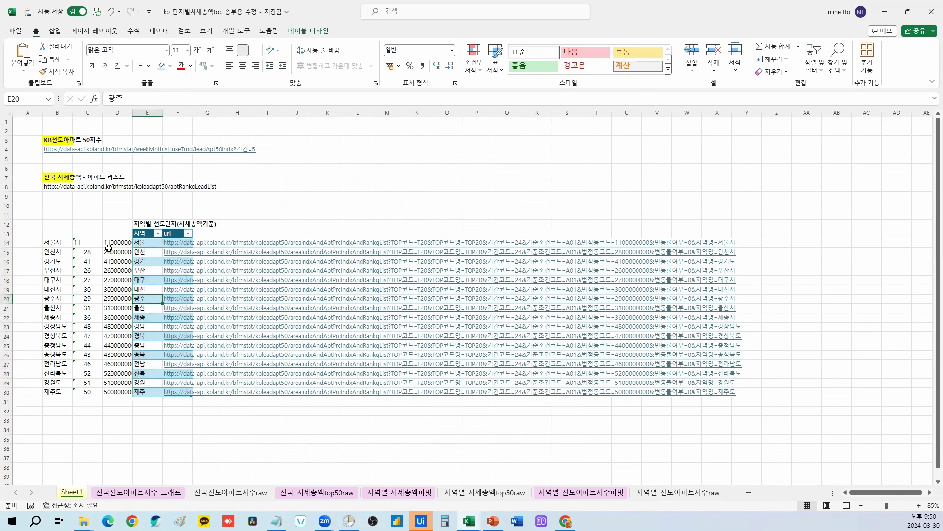
pyautogui.click(79, 243)
pyautogui.click(79, 243)
pyautogui.click(52, 308)
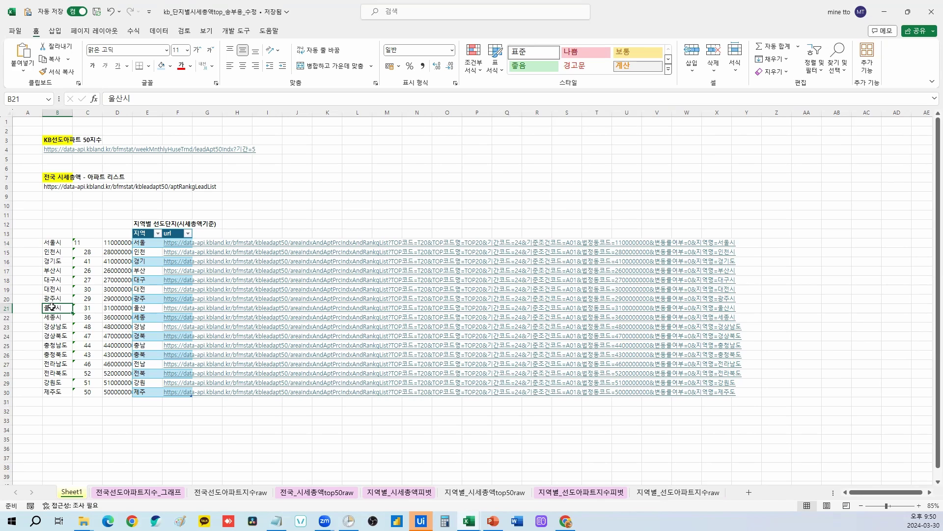
pyautogui.moveTo(87, 243); pyautogui.dragTo(89, 392)
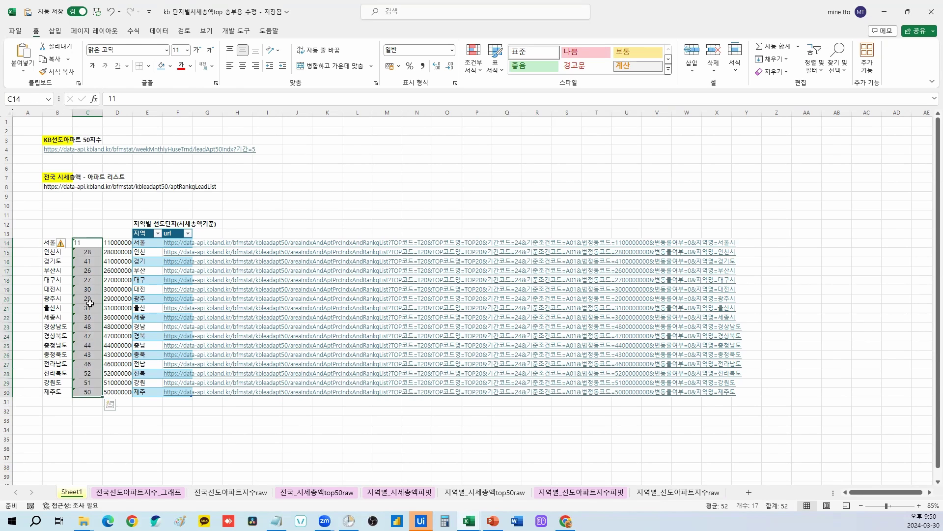
pyautogui.click(87, 280)
# Widen column D to fit the full ten-digit region codes and select D14:D30.
pyautogui.click(116, 244)
pyautogui.moveTo(133, 114); pyautogui.dragTo(141, 115)
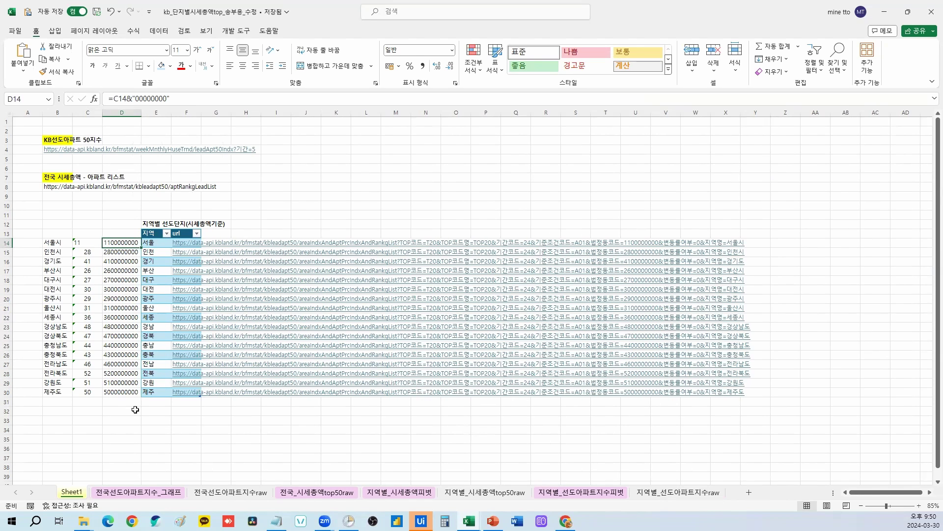
pyautogui.moveTo(130, 243); pyautogui.dragTo(123, 391)
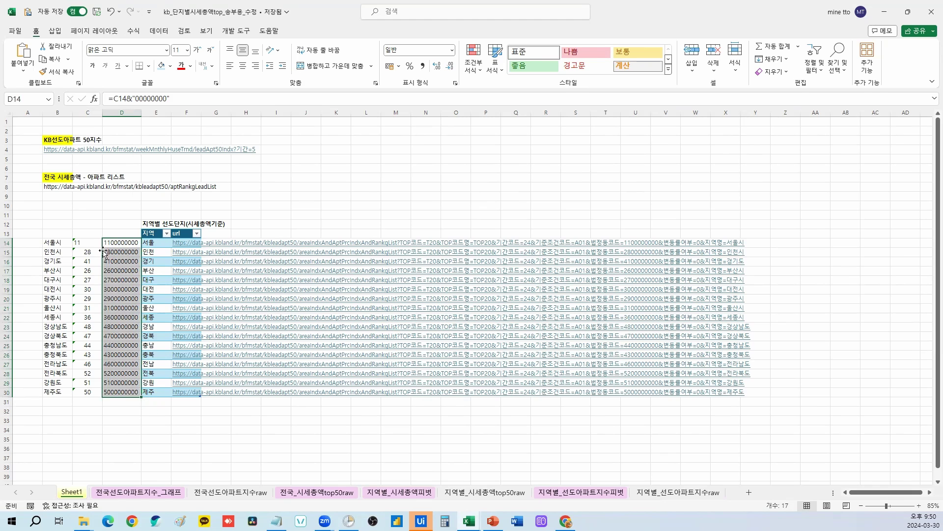
# Compare the full region names from 서울시 to 제주도 with their ten-digit codes and the short names in the table.
pyautogui.click(54, 244)
pyautogui.click(56, 394)
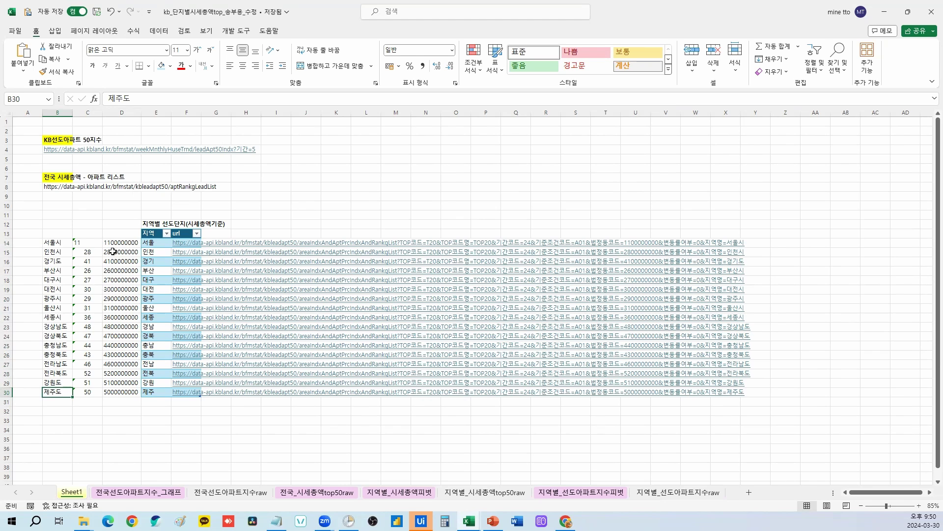
pyautogui.moveTo(123, 243); pyautogui.dragTo(123, 392)
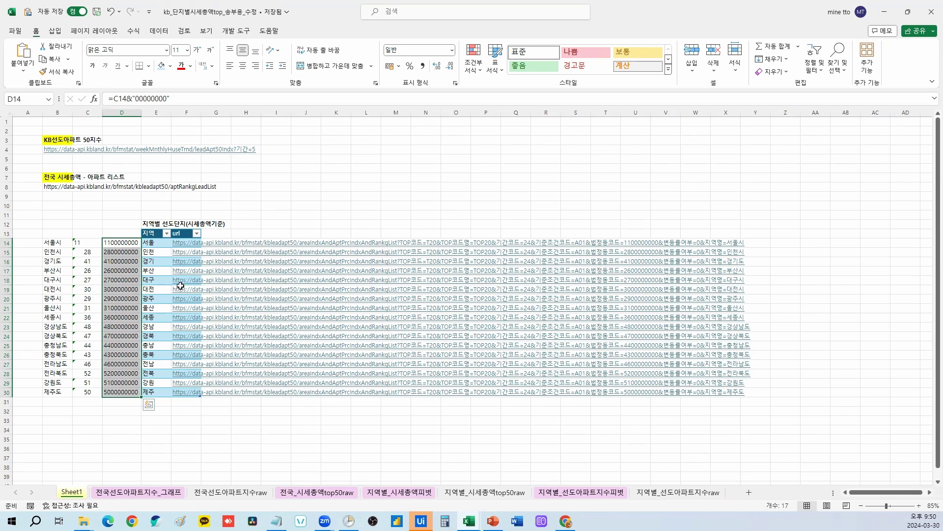
pyautogui.moveTo(126, 242); pyautogui.dragTo(113, 392)
pyautogui.click(60, 246)
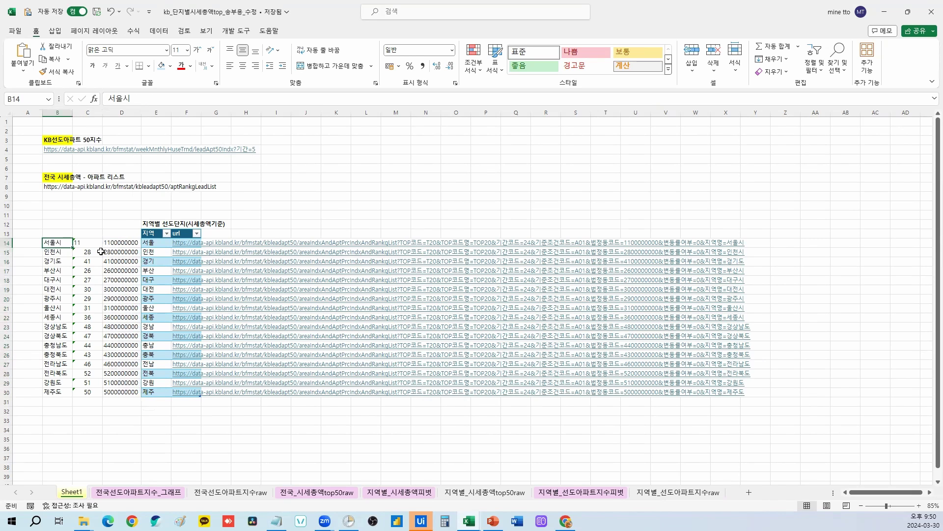
pyautogui.click(63, 252)
pyautogui.click(60, 261)
pyautogui.click(59, 272)
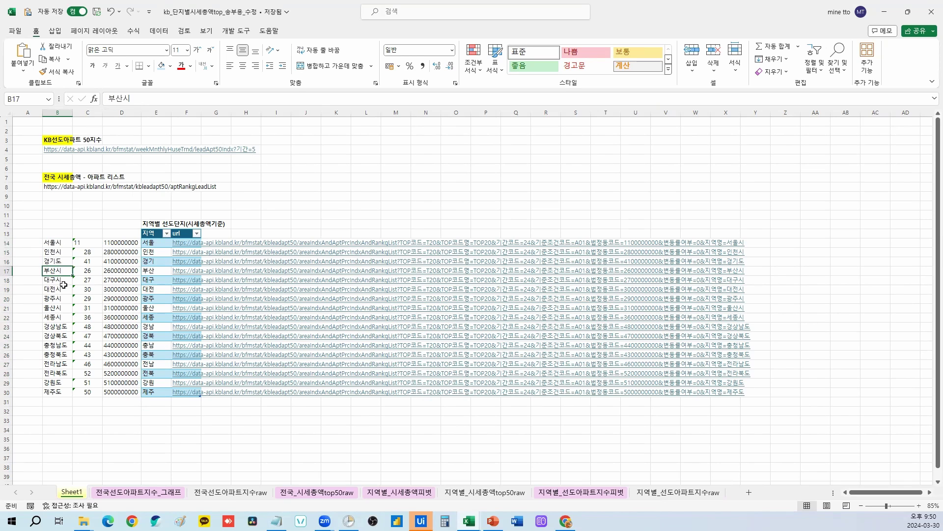
pyautogui.moveTo(63, 391)
pyautogui.mouseDown()
pyautogui.moveTo(62, 245)
pyautogui.moveTo(76, 239)
pyautogui.moveTo(62, 246)
pyautogui.moveTo(57, 392)
pyautogui.mouseUp()
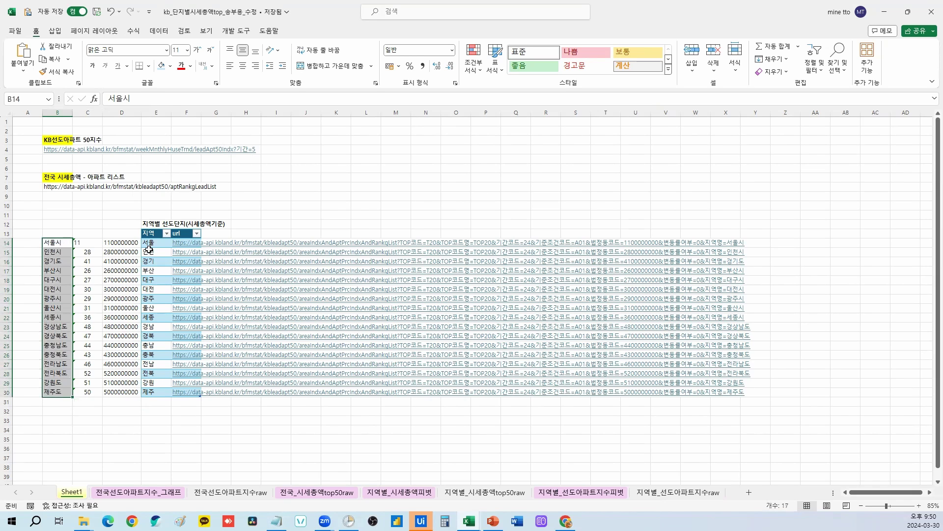
pyautogui.click(151, 243)
pyautogui.press('Right')
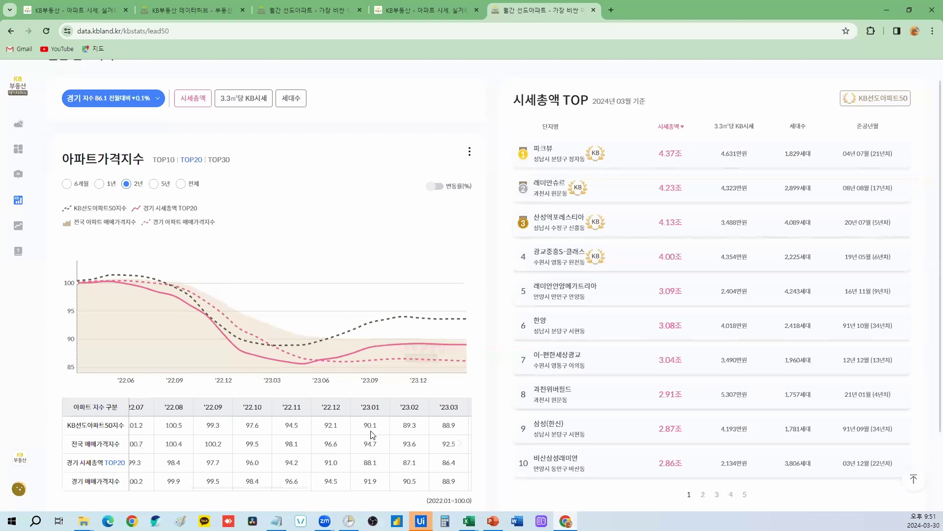
# Switch to the lead50 page in Chrome, open the developer tools, and set the region to 서울.
pyautogui.click(566, 521)
pyautogui.press('F12')
pyautogui.click(69, 118)
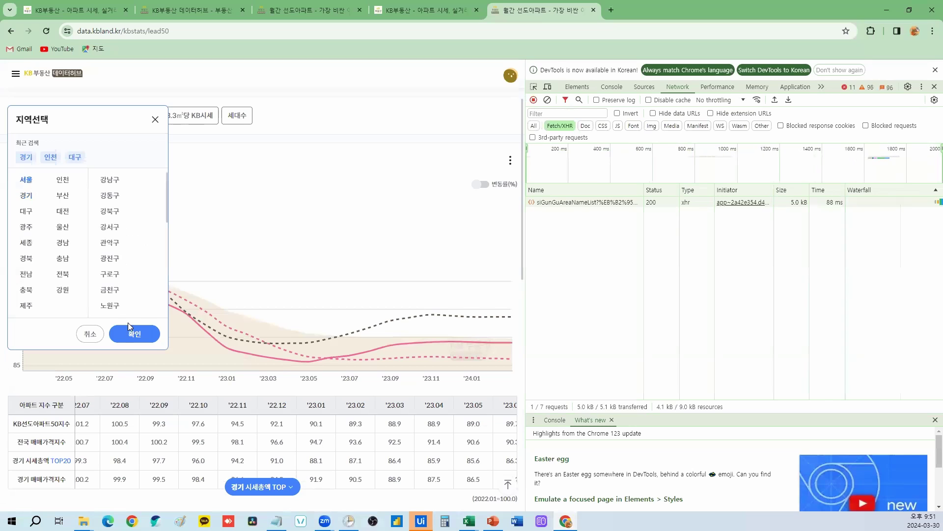
pyautogui.click(134, 334)
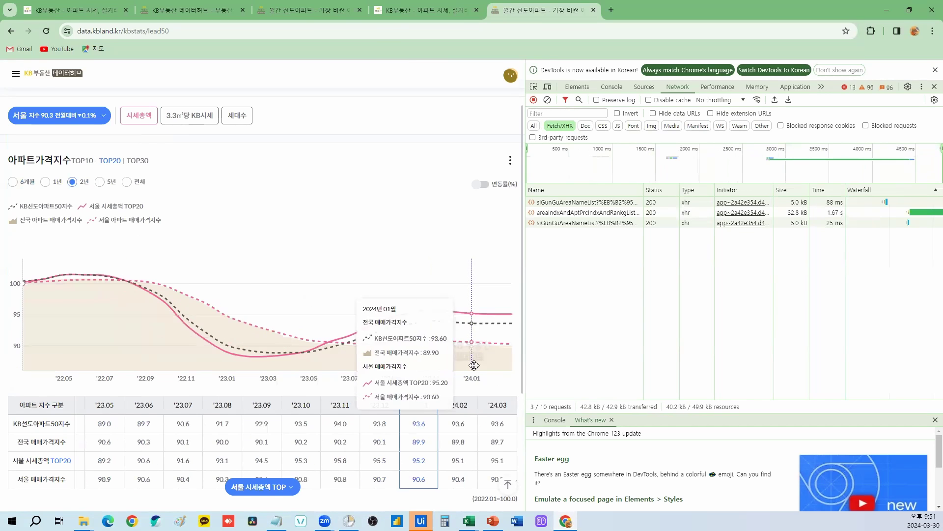
# Switch the 서울 아파트가격지수 chart to TOP30 and back to TOP20 to trigger new network requests.
pyautogui.scroll(-1, 446, 426)
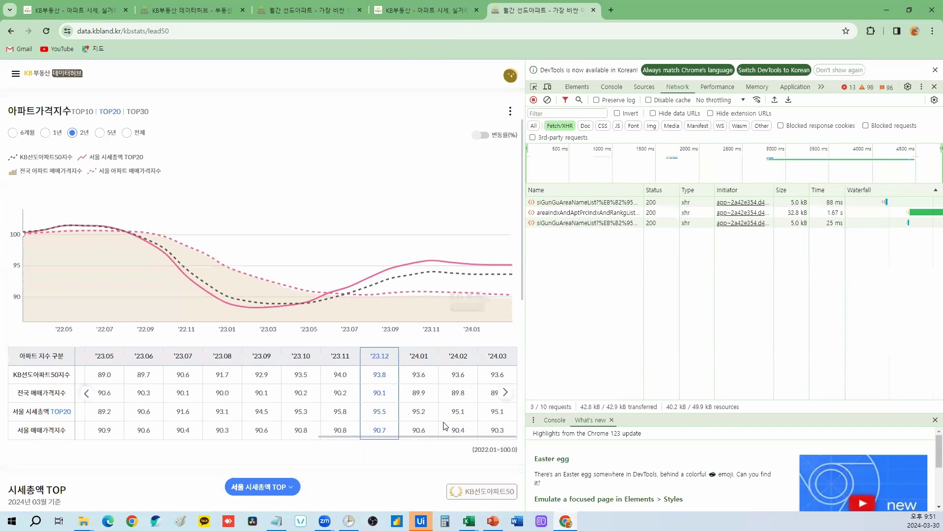
pyautogui.scroll(2, 270, 301)
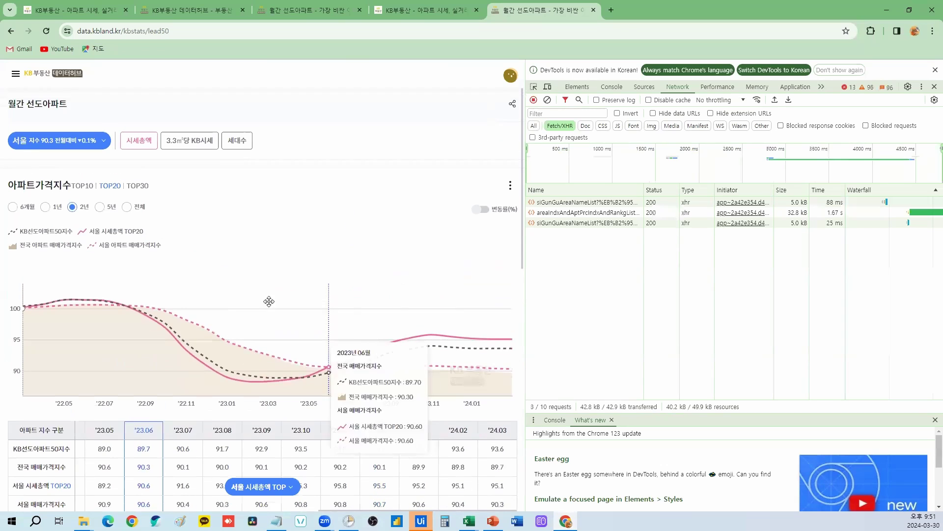
pyautogui.click(139, 188)
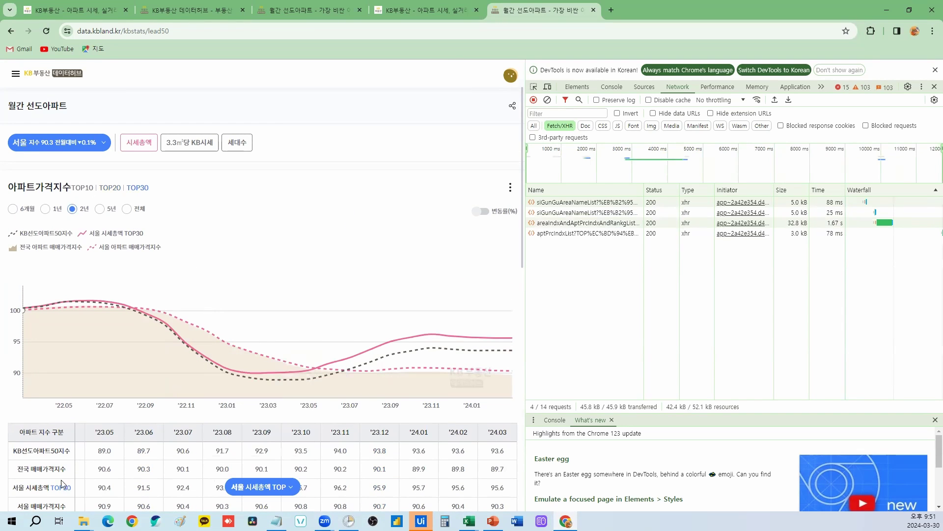
pyautogui.click(109, 188)
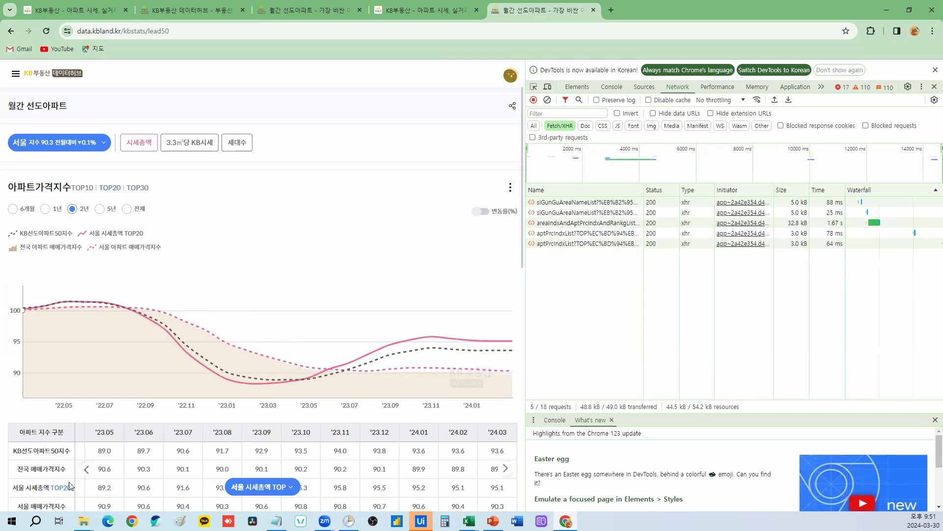
# Preview the latest aptPrcIndxList response and examine the first record of the 데이터리스트 under 아파트가격지수정보.
pyautogui.click(590, 242)
pyautogui.click(715, 190)
pyautogui.click(651, 211)
pyautogui.click(653, 218)
pyautogui.click(659, 226)
pyautogui.click(673, 234)
pyautogui.click(680, 234)
pyautogui.click(683, 242)
pyautogui.click(688, 250)
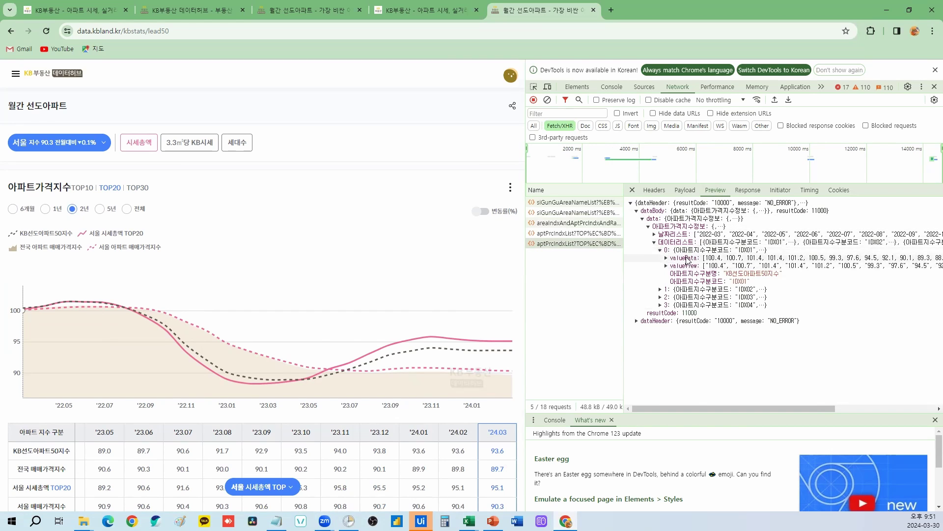
pyautogui.click(669, 242)
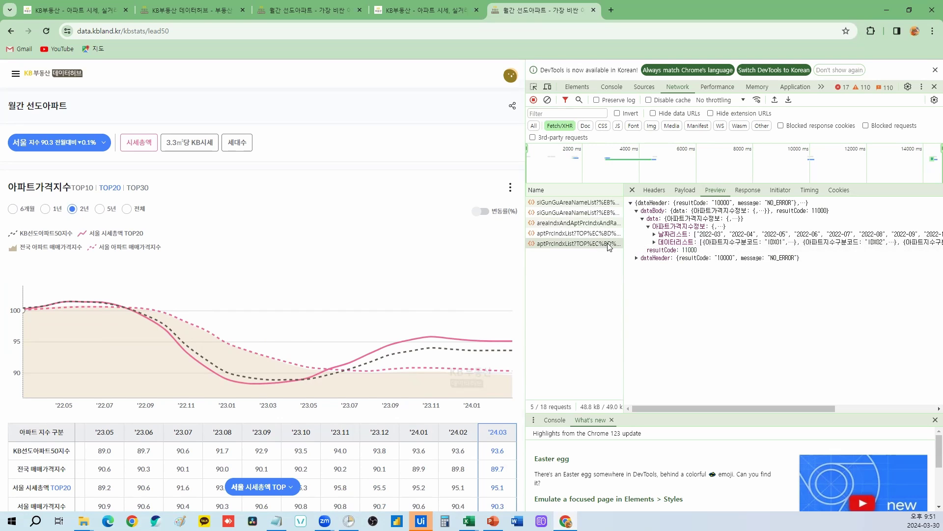
# Review the 서울 시세총액 TOP list, switching it to KB선도아파트50 and back.
pyautogui.scroll(-8, 322, 341)
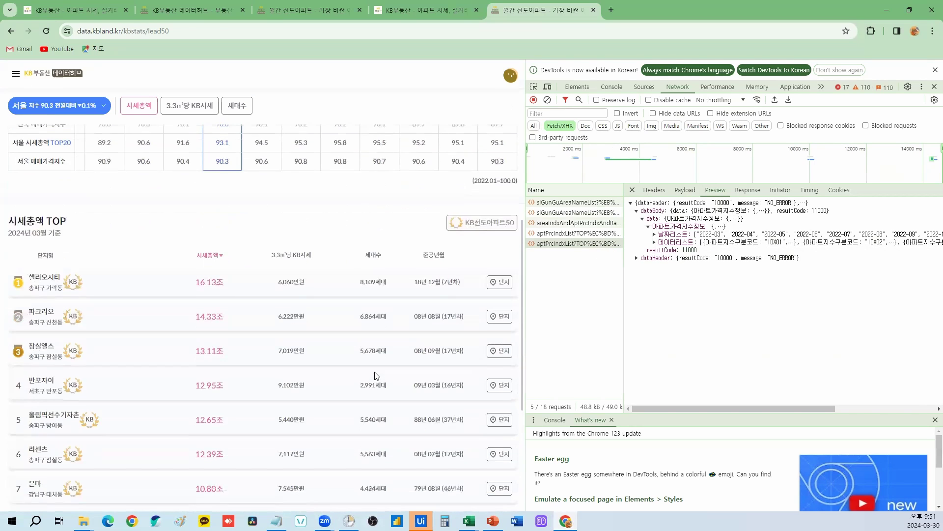
pyautogui.scroll(-2, 352, 389)
pyautogui.scroll(3, 335, 424)
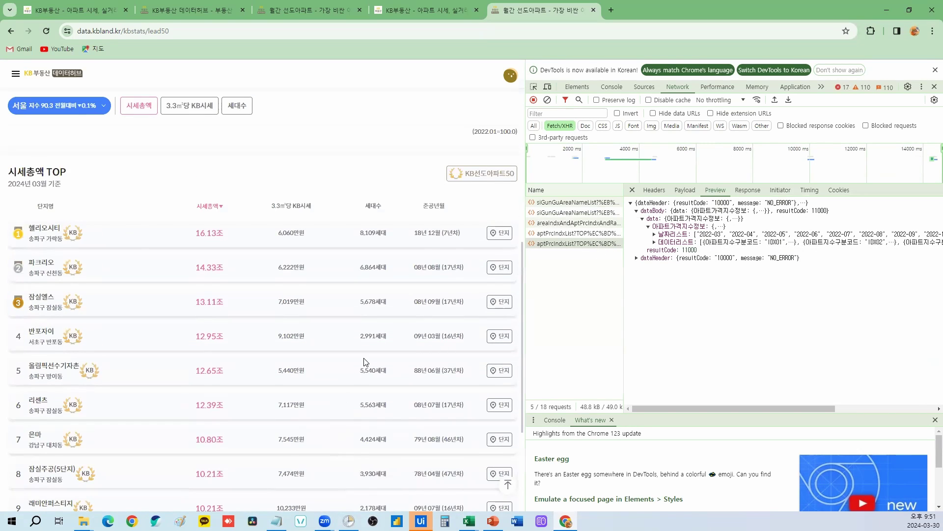
pyautogui.scroll(2, 365, 362)
pyautogui.click(484, 273)
pyautogui.click(493, 271)
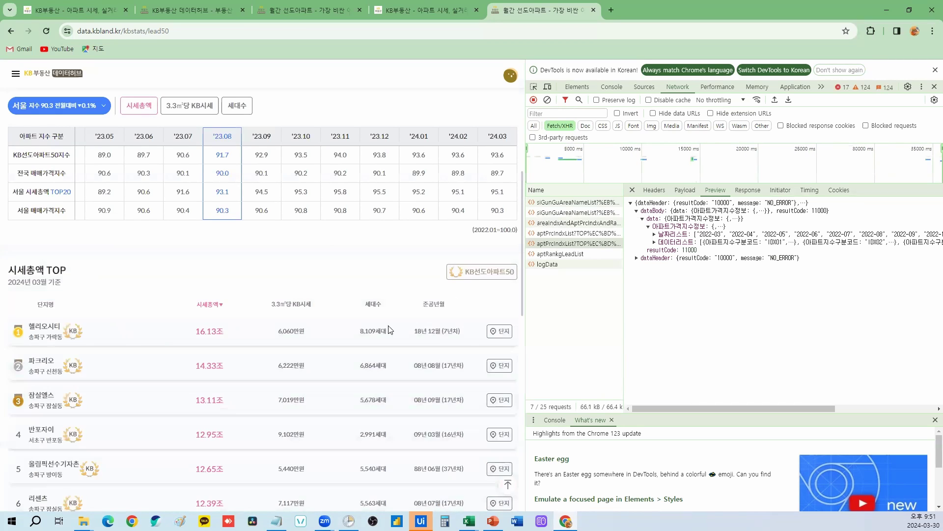
# Set the page's region to 인천 and bring up its 시세총액 TOP list.
pyautogui.scroll(6, 373, 332)
pyautogui.click(96, 143)
pyautogui.click(63, 209)
pyautogui.click(134, 361)
pyautogui.scroll(-5, 237, 424)
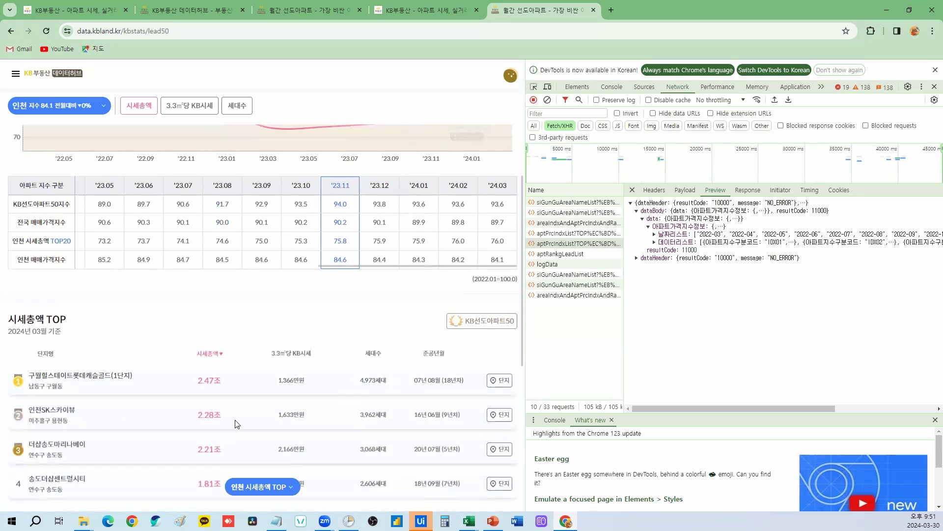
# Switch the 인천 ranking list to KB선도아파트50 and back to 시세총액 TOP to check the requests it sends.
pyautogui.click(467, 325)
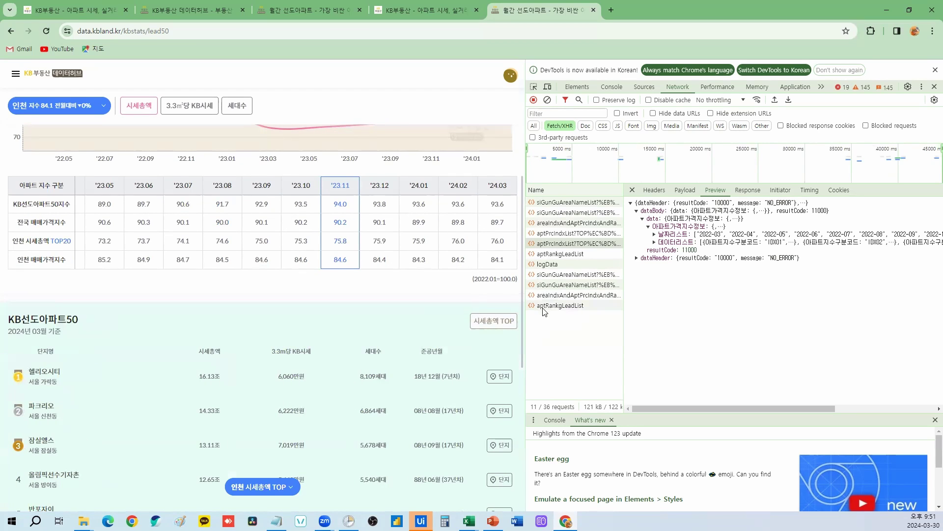
pyautogui.click(491, 321)
pyautogui.scroll(2, 428, 369)
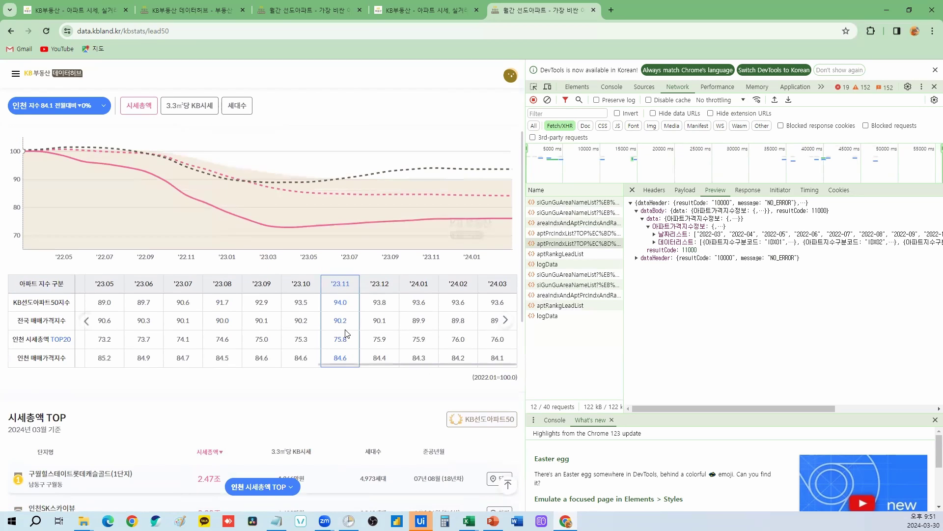
# Switch the 인천 ranking basis to 세대수 and back to 시세총액, and inspect the latest aptPrcIndxAndRankgList request's query parameters.
pyautogui.scroll(3, 280, 192)
pyautogui.click(207, 144)
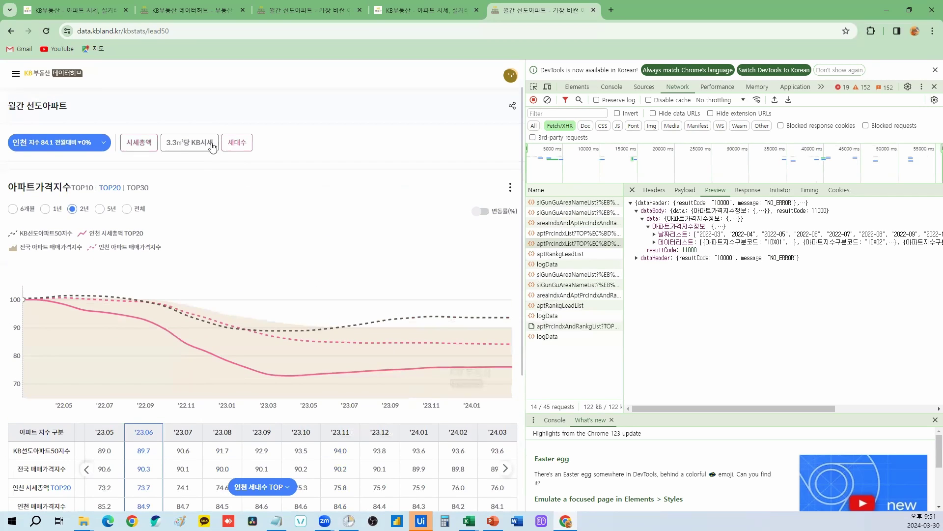
pyautogui.click(140, 144)
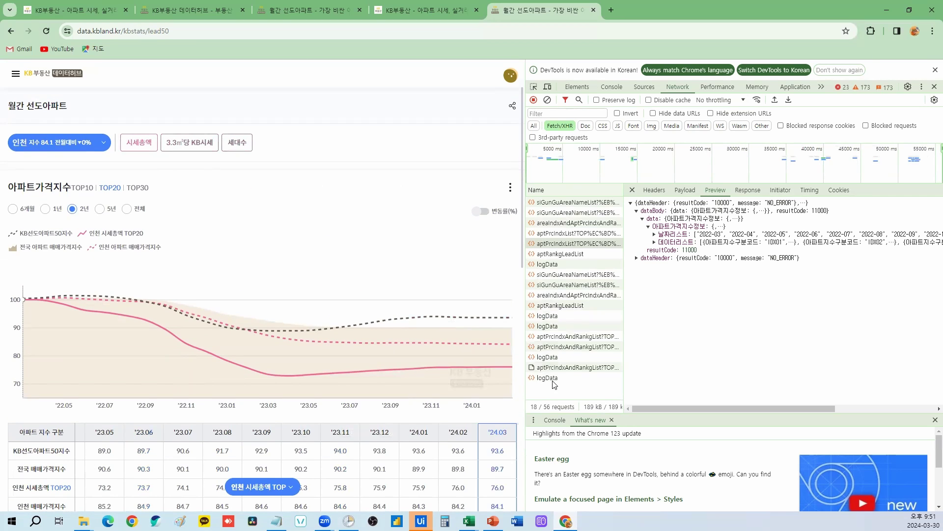
pyautogui.click(578, 367)
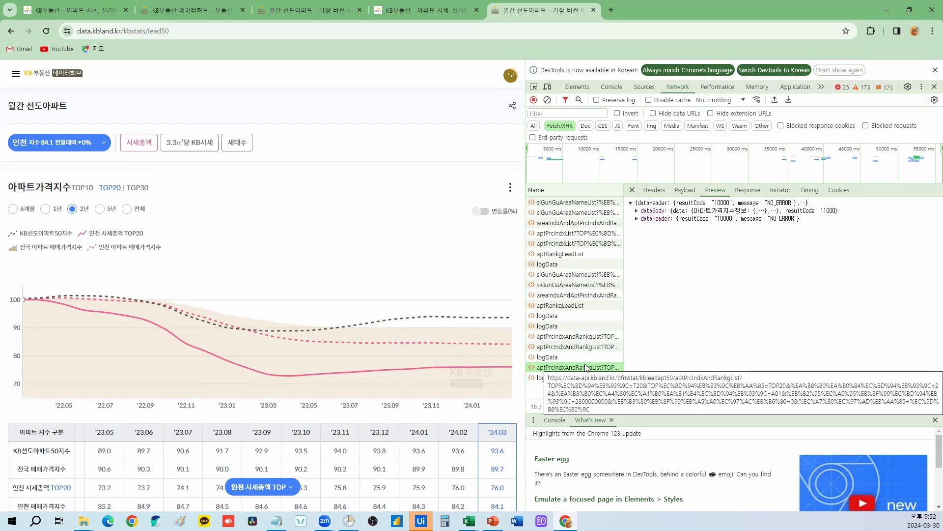
pyautogui.click(686, 191)
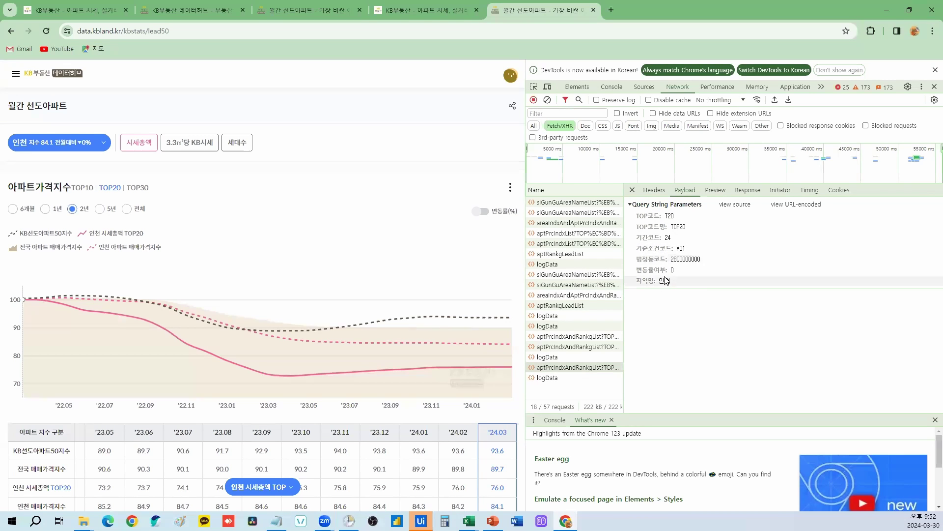
# Set the 인천 price index chart to 5년 and TOP30, examining the query parameters of each resulting aptPrcIndxList request.
pyautogui.click(99, 209)
pyautogui.click(575, 387)
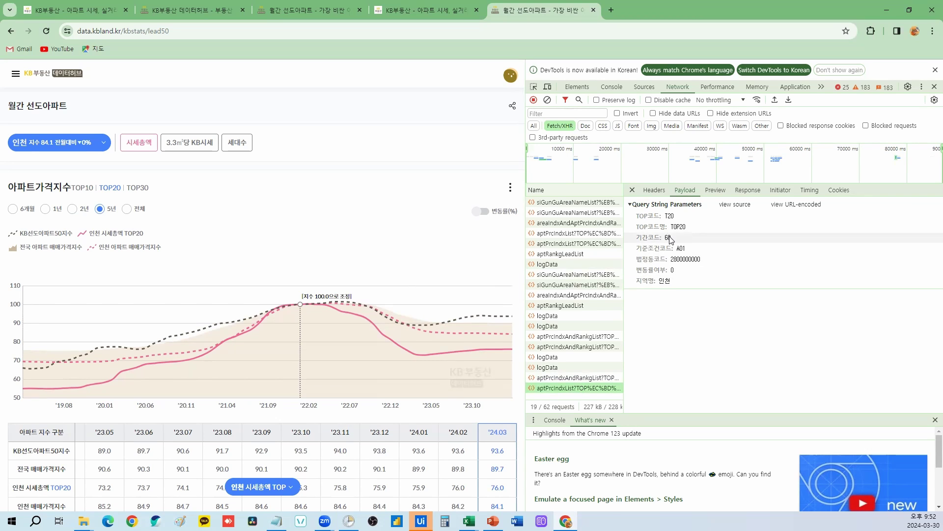
pyautogui.click(137, 187)
pyautogui.click(584, 394)
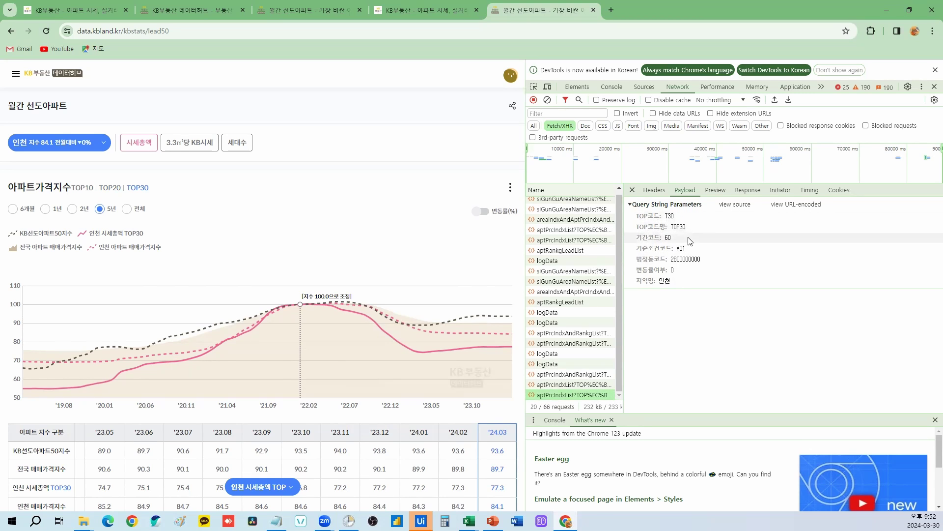
# Open the TOP30 aptPrcIndxList request's URL in a new browser tab and review the parameters in its address.
pyautogui.click(654, 190)
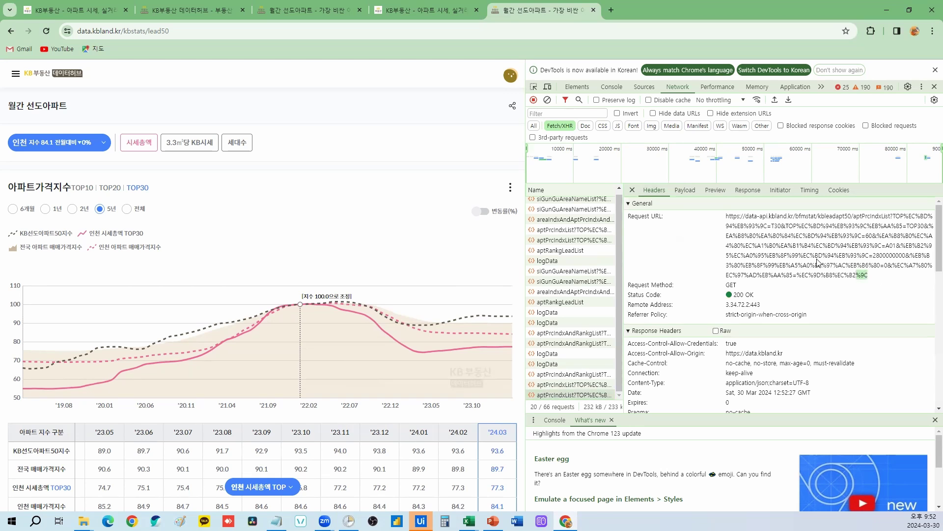
pyautogui.moveTo(818, 262); pyautogui.dragTo(726, 217)
pyautogui.hotkey('ctrl', 'c')
pyautogui.click(611, 10)
pyautogui.hotkey('ctrl', 'v')
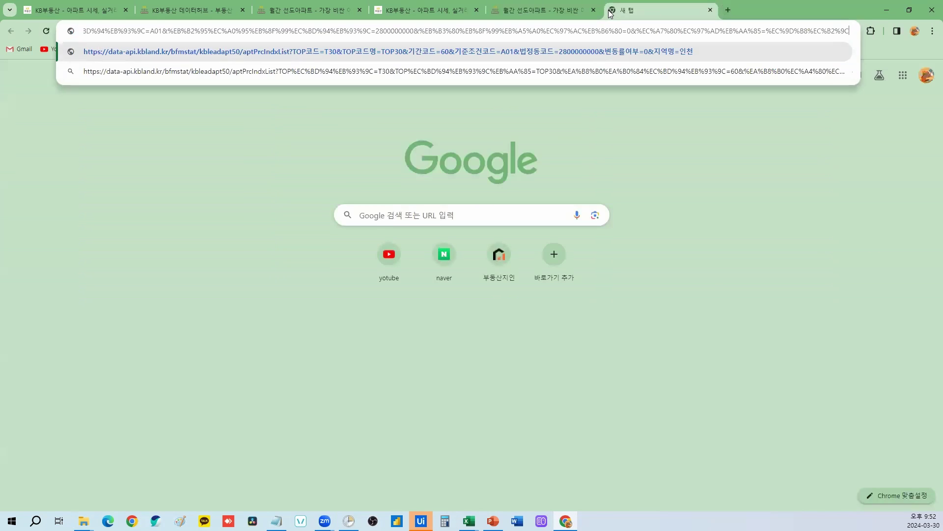
pyautogui.press('Return')
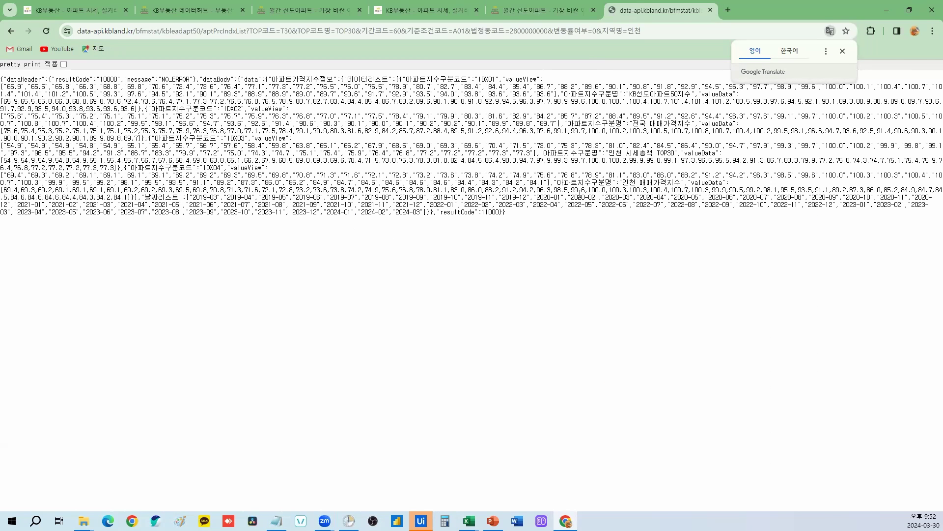
pyautogui.click(541, 32)
pyautogui.click(500, 31)
pyautogui.moveTo(681, 30); pyautogui.dragTo(77, 30)
# Switch to the Excel workbook and review the regional codes and URL table on Sheet1.
pyautogui.click(886, 10)
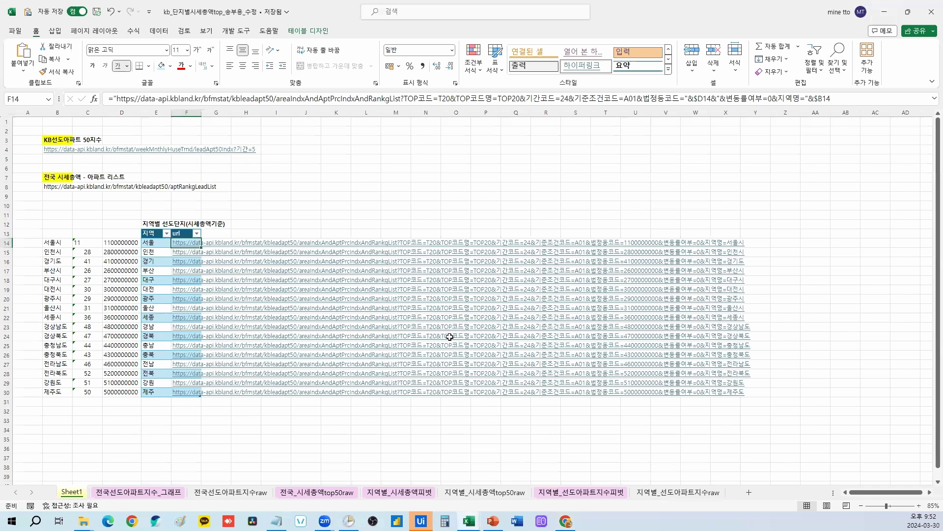
pyautogui.click(120, 251)
pyautogui.press('Right')
pyautogui.press('Up')
pyautogui.press('Right')
pyautogui.press('Left')
pyautogui.hotkey('ctrl', 'Down')
pyautogui.press('Up')
pyautogui.press('Up')
pyautogui.press('Up')
pyautogui.press('Up')
pyautogui.press('Up')
pyautogui.press('Up')
pyautogui.press('Up')
pyautogui.press('Up')
pyautogui.press('Up')
pyautogui.press('Up')
pyautogui.press('Up')
pyautogui.press('Up')
pyautogui.press('Up')
pyautogui.press('Up')
pyautogui.press('Up')
pyautogui.press('Right')
pyautogui.press('Up')
# Examine the URL formula in F14, checking its TOP코드, 기간코드, 기준조건코드, 법정동코드 and 지역명 parts without changing it.
pyautogui.click(443, 100)
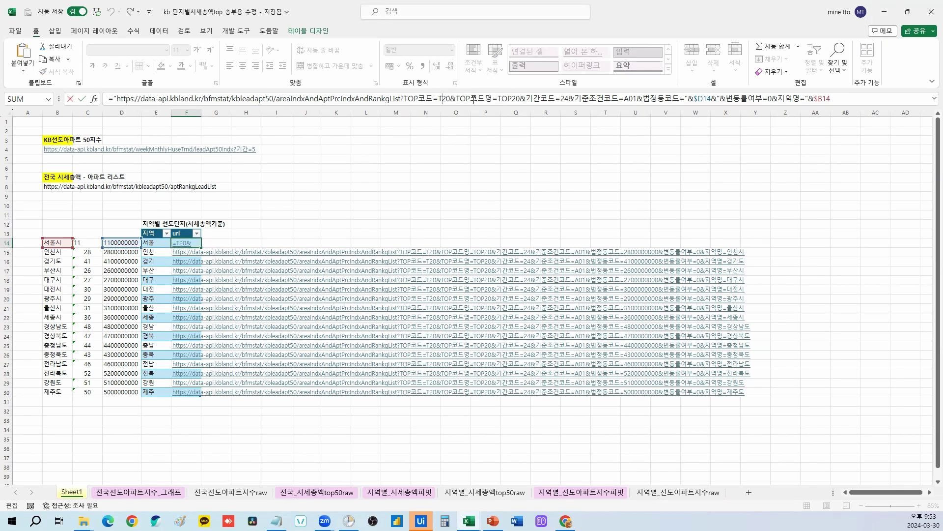
pyautogui.click(503, 100)
pyautogui.click(568, 99)
pyautogui.moveTo(627, 101); pyautogui.dragTo(635, 102)
pyautogui.click(700, 100)
pyautogui.click(771, 100)
pyautogui.press('End')
pyautogui.click(708, 97)
pyautogui.press('Escape')
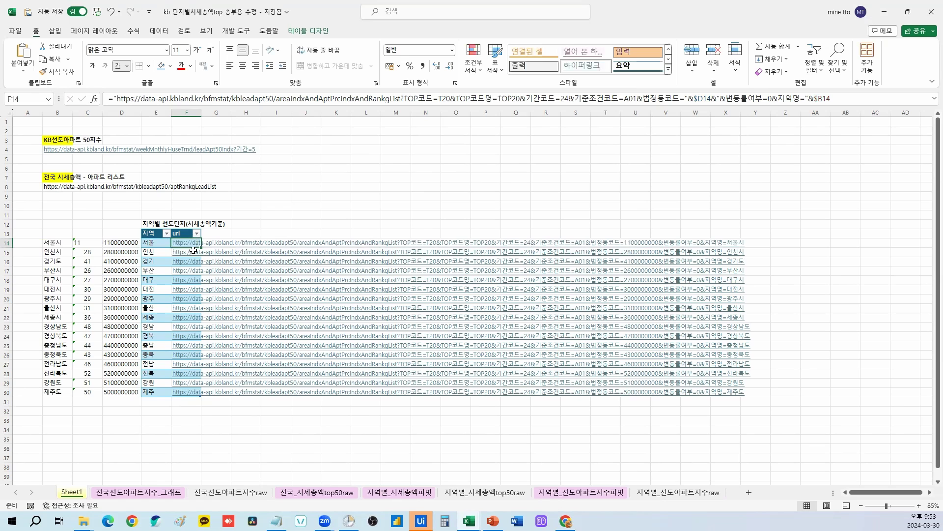
# Copy the 서울 URL cell F14 from the 지역별 선도단지 table.
pyautogui.moveTo(152, 235); pyautogui.dragTo(189, 392)
pyautogui.press('Down')
pyautogui.press('Right')
pyautogui.hotkey('ctrl', 'c')
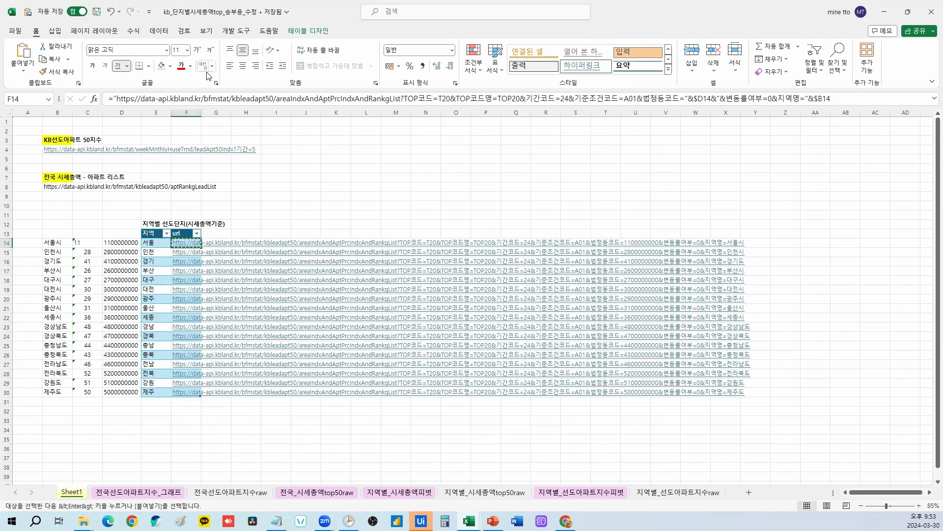
pyautogui.click(159, 30)
pyautogui.click(94, 51)
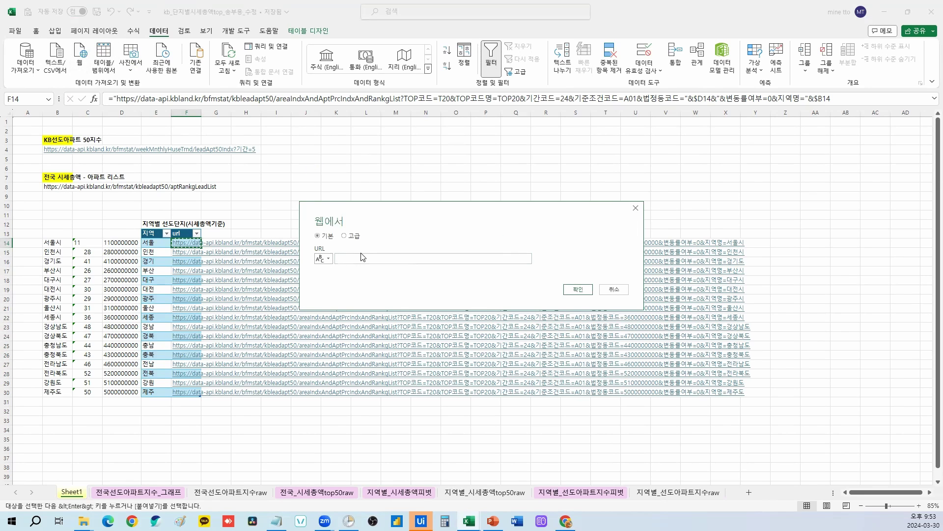
pyautogui.click(614, 291)
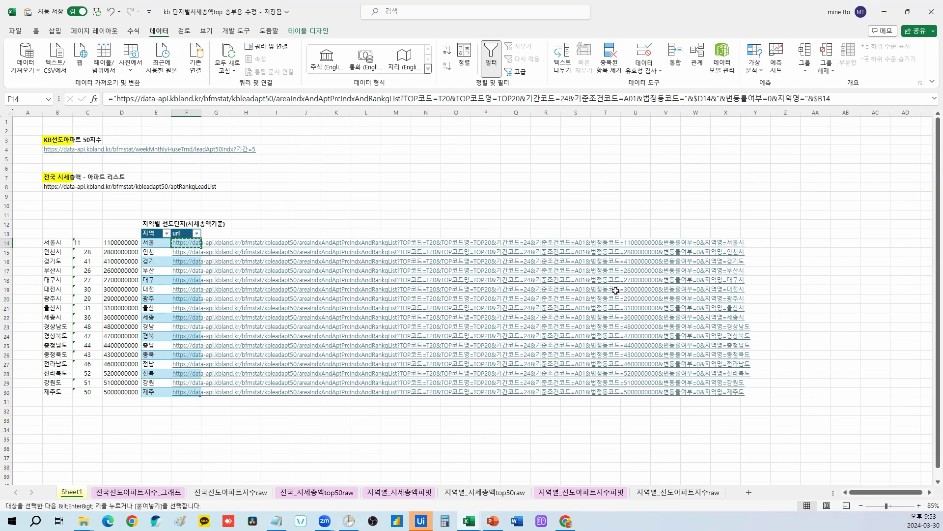
# Examine the region and url table in E13:F30, its table design settings and the url formula in F14.
pyautogui.moveTo(157, 242); pyautogui.dragTo(143, 396)
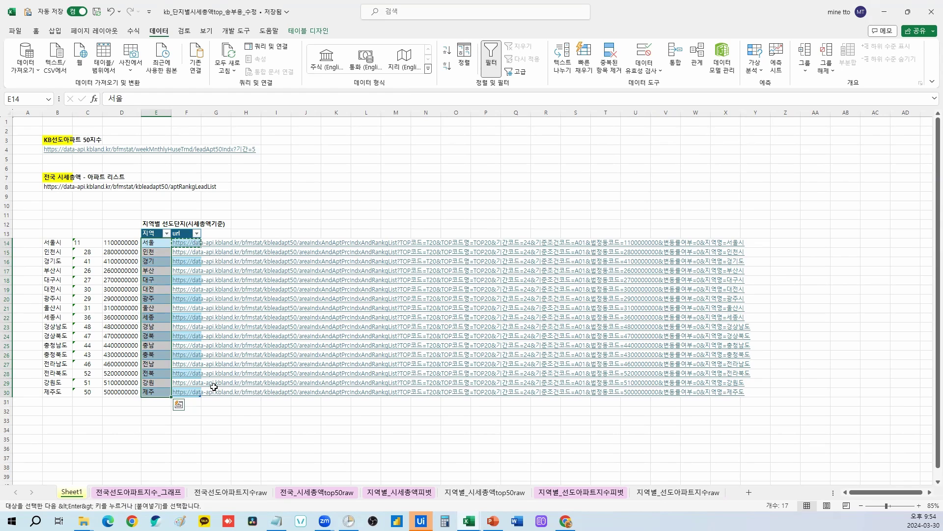
pyautogui.press('Up')
pyautogui.hotkey('shift', 'Right')
pyautogui.hotkey('shift', 'Down')
pyautogui.hotkey('shift', 'Down')
pyautogui.hotkey('shift', 'Down')
pyautogui.hotkey('shift', 'Down')
pyautogui.hotkey('shift', 'Down')
pyautogui.hotkey('shift', 'Down')
pyautogui.hotkey('shift', 'Down')
pyautogui.hotkey('shift', 'Down')
pyautogui.hotkey('shift', 'Down')
pyautogui.hotkey('shift', 'Down')
pyautogui.hotkey('shift', 'Down')
pyautogui.hotkey('shift', 'Down')
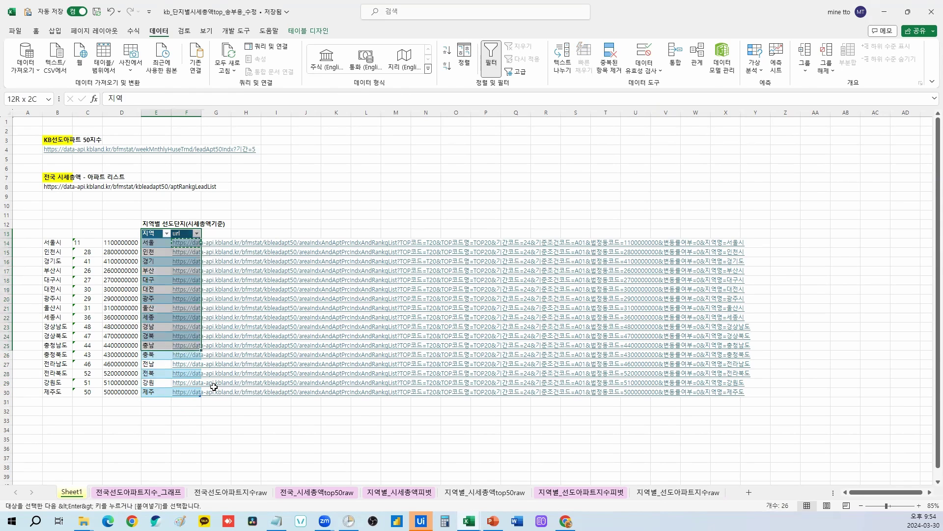
pyautogui.hotkey('shift', 'Down')
pyautogui.hotkey('shift', 'Down')
pyautogui.hotkey('shift', 'Down')
pyautogui.hotkey('shift', 'Down')
pyautogui.hotkey('shift', 'Down')
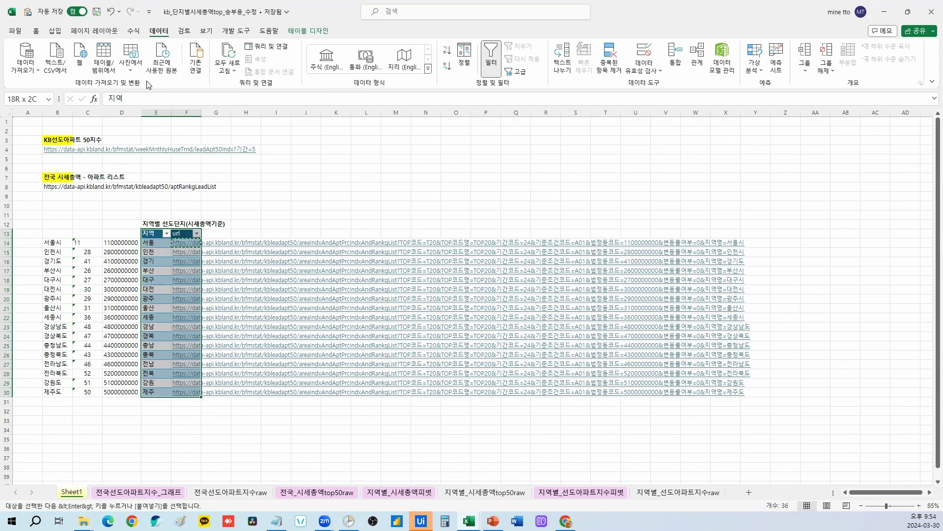
pyautogui.click(320, 32)
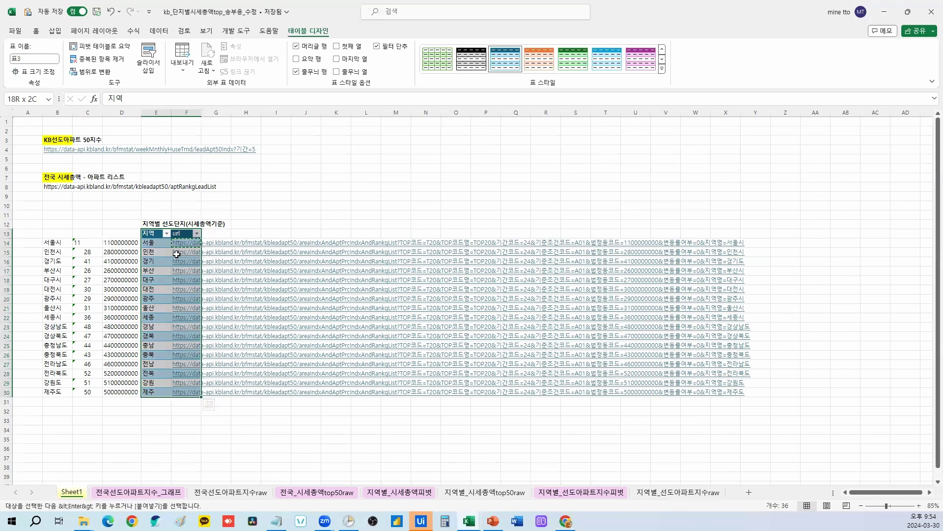
pyautogui.click(180, 244)
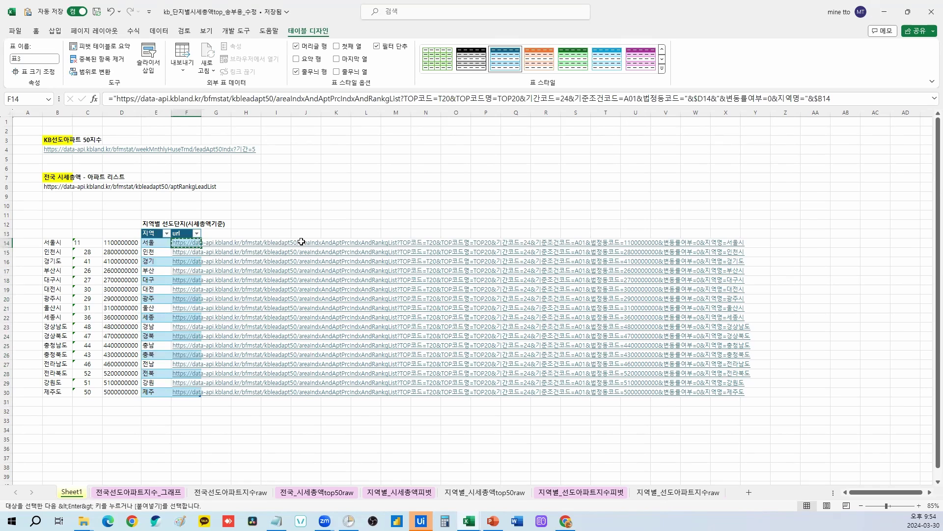
pyautogui.click(158, 33)
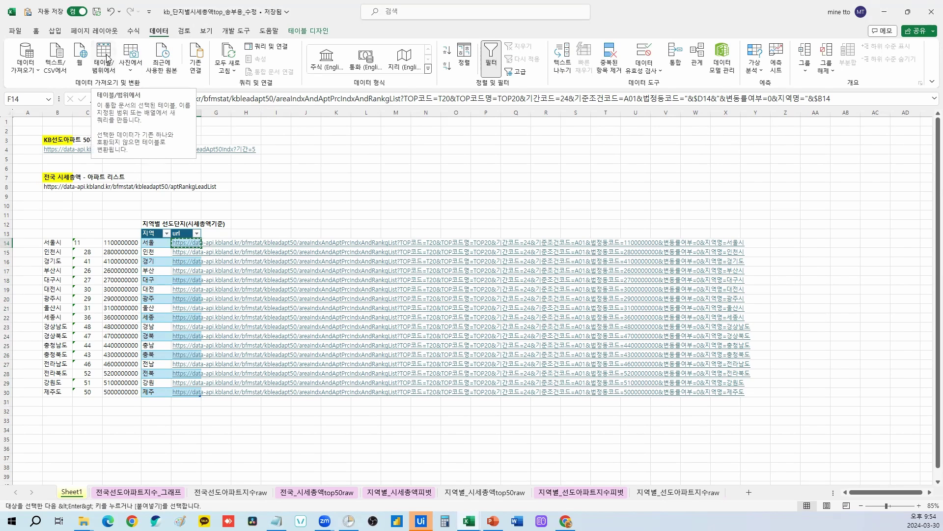
# Copy the whole 지역 and url table, including its header row, from E13:F30.
pyautogui.press('Escape')
pyautogui.press('Up')
pyautogui.press('Left')
pyautogui.hotkey('ctrl', 'shift', 'Right')
pyautogui.hotkey('ctrl', 'shift', 'Down')
pyautogui.hotkey('ctrl', 'c')
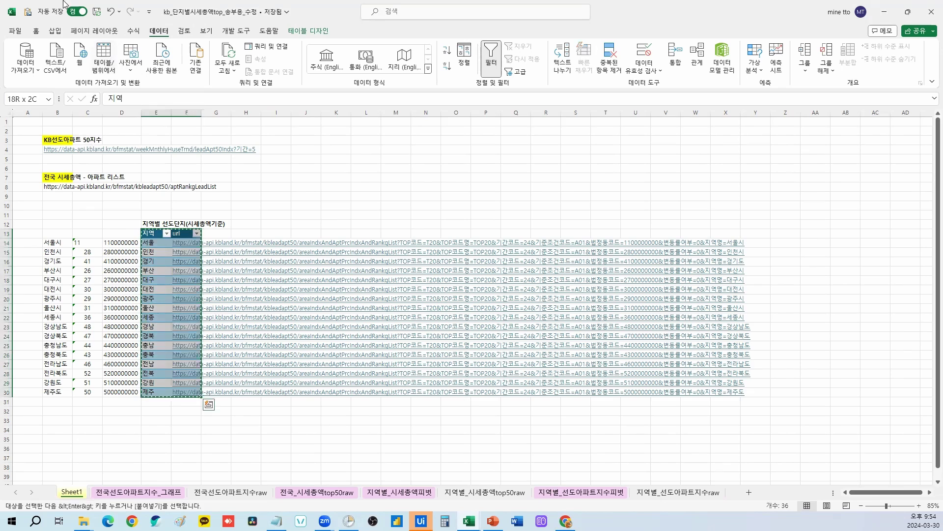
# Create a blank workbook and paste the copied table as values only, starting at cell C5.
pyautogui.click(15, 30)
pyautogui.click(142, 103)
pyautogui.click(117, 171)
pyautogui.hotkey('ctrl', 'alt', 'v')
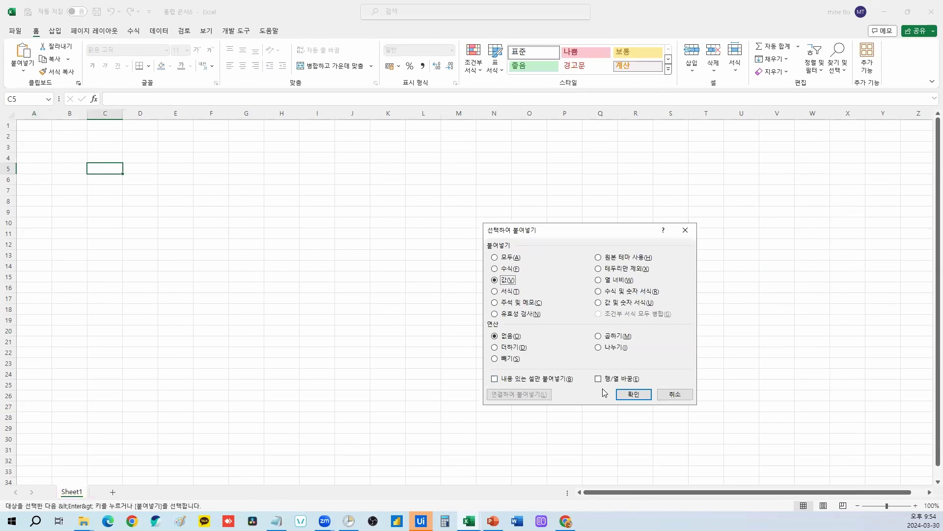
pyautogui.press('Return')
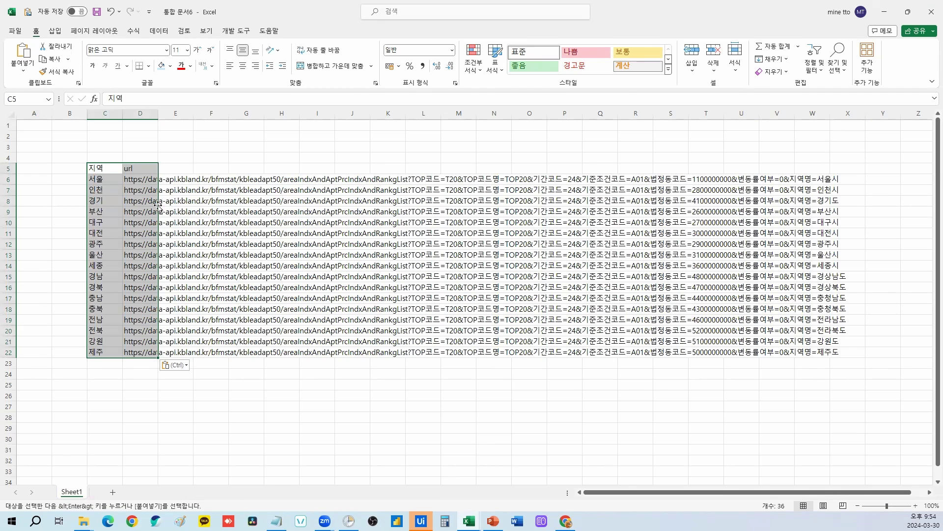
# Review the pasted region names and the URLs in D6:D22.
pyautogui.click(98, 181)
pyautogui.click(106, 191)
pyautogui.click(103, 201)
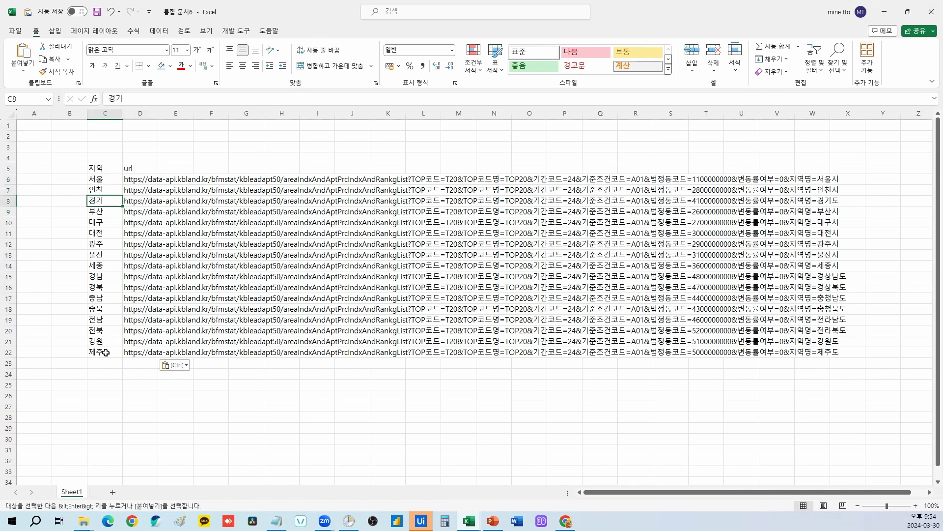
pyautogui.moveTo(135, 180); pyautogui.dragTo(138, 354)
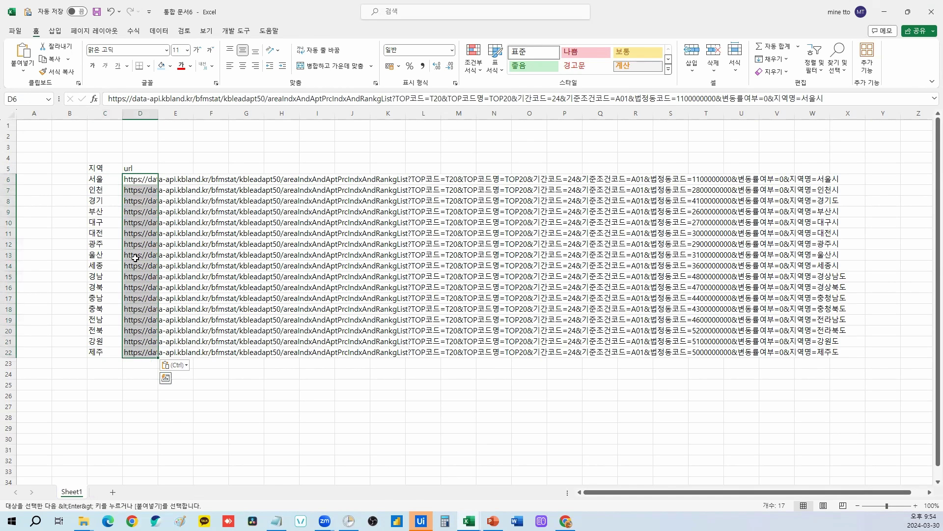
# Switch to Chrome, set the 월간 선도아파트 page to 서울 and 2년, and inspect the latest aptPrcIndxList request's payload.
pyautogui.click(566, 521)
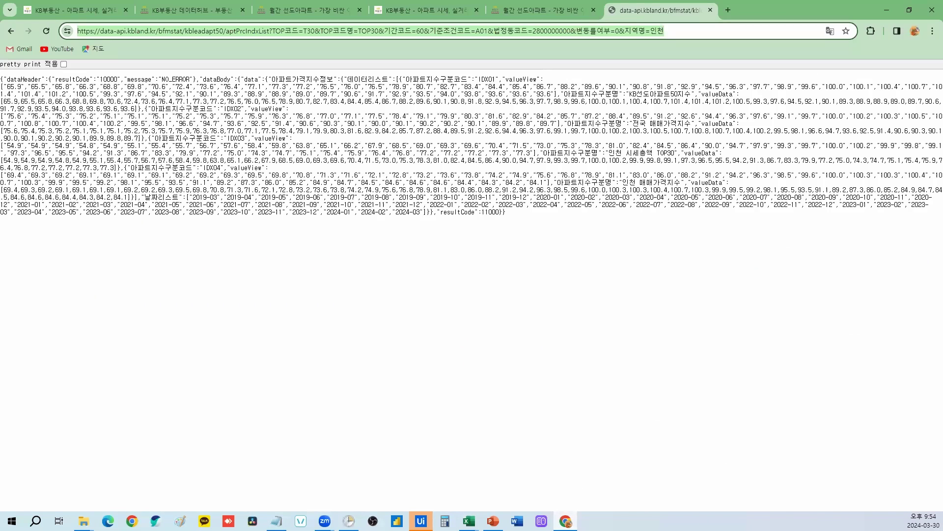
pyautogui.click(550, 10)
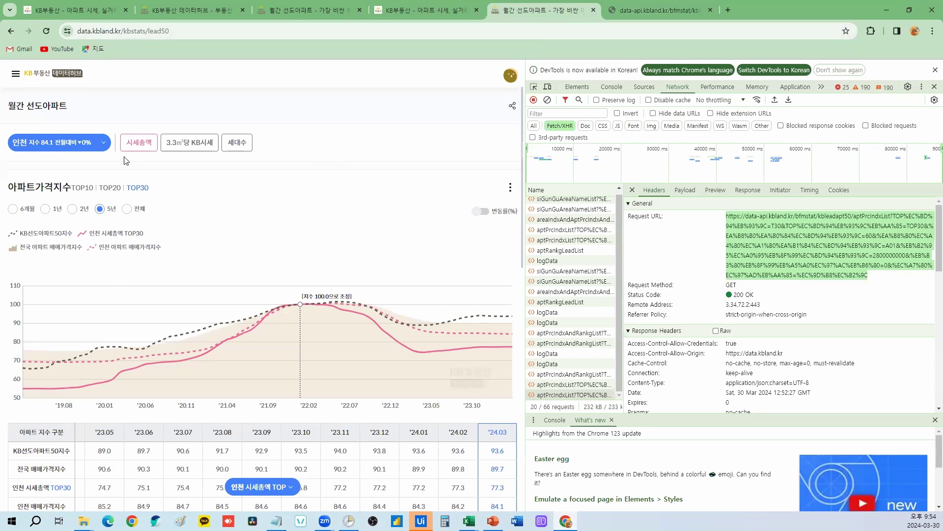
pyautogui.click(101, 143)
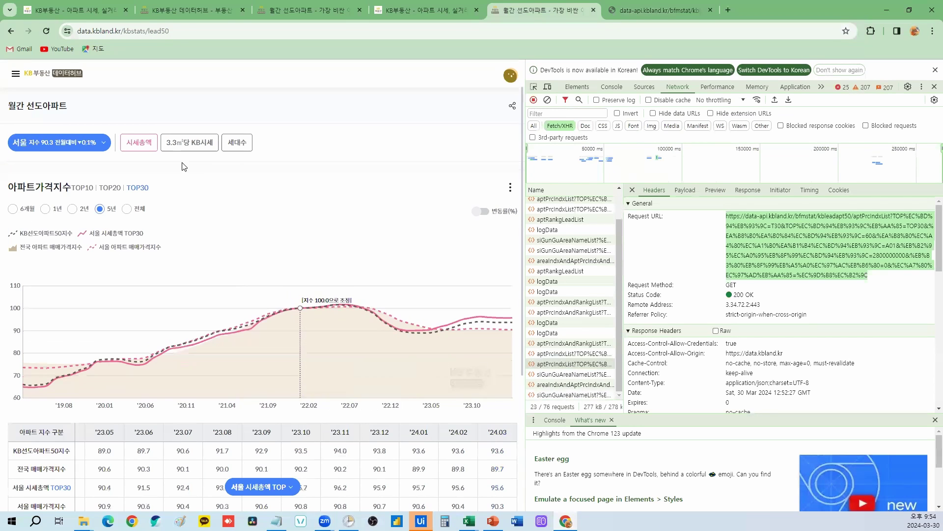
pyautogui.click(72, 209)
pyautogui.click(557, 395)
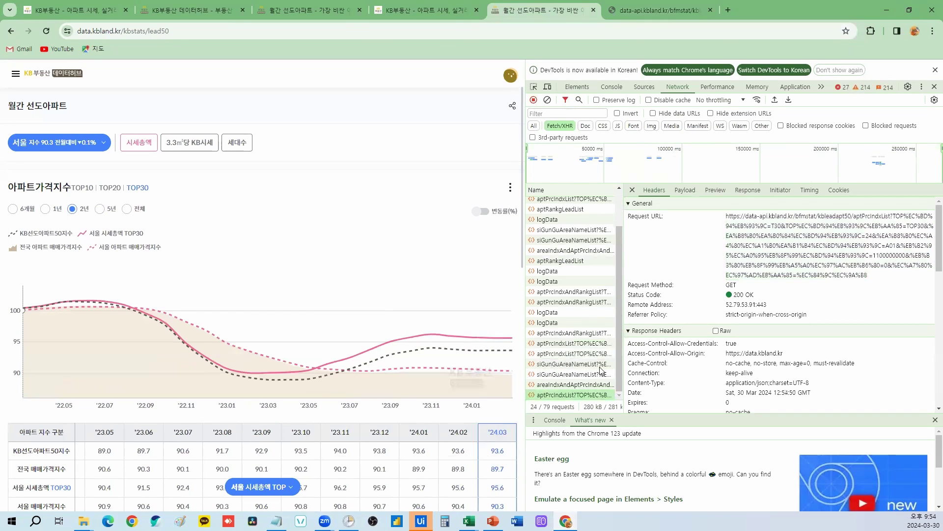
pyautogui.click(685, 190)
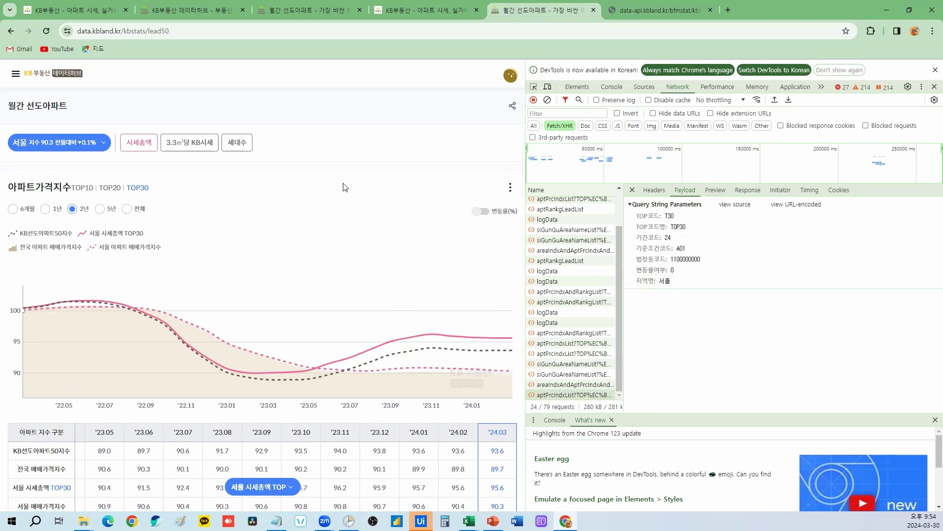
# Change the region to 인천, inspect the latest aptPrcIndxList request's payload and headers, and return to Excel.
pyautogui.click(53, 146)
pyautogui.click(62, 207)
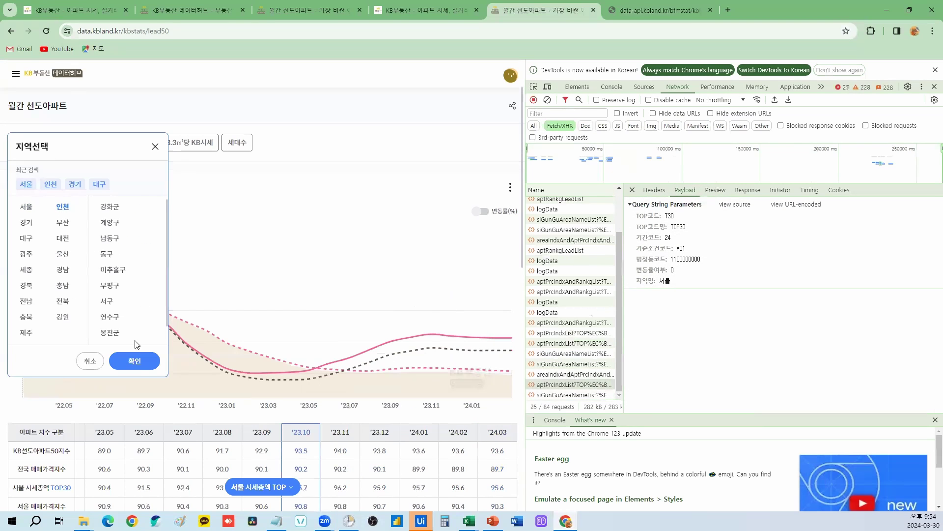
pyautogui.click(138, 362)
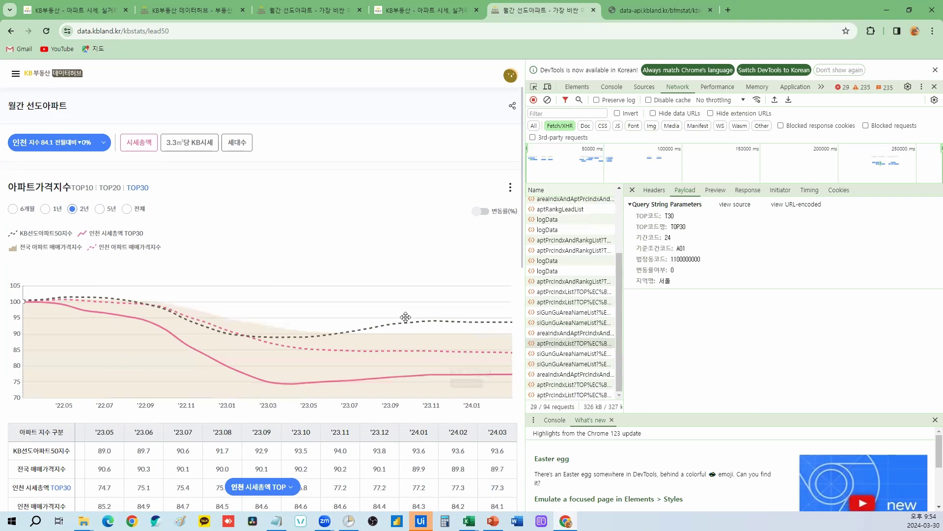
pyautogui.click(565, 394)
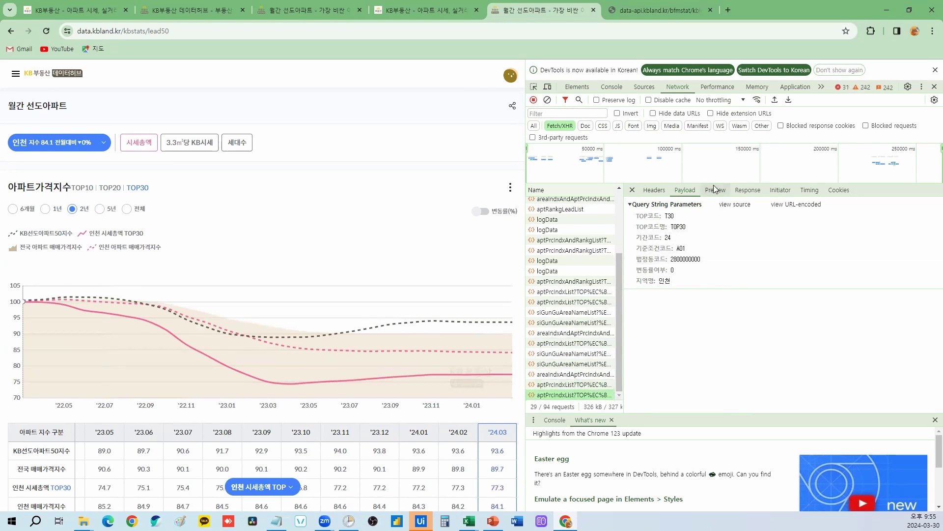
pyautogui.click(654, 190)
pyautogui.click(887, 10)
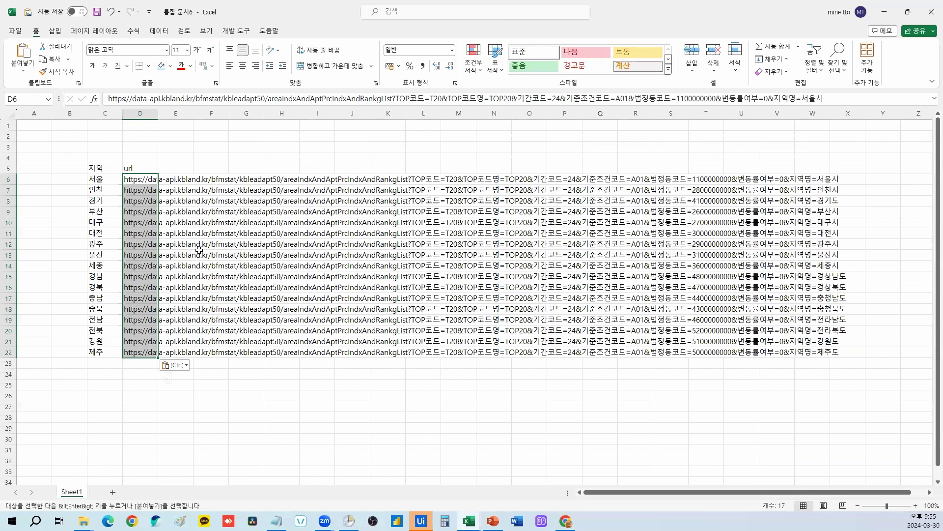
# Examine the url column row by row from D7 down to D19 to compare the region codes and names.
pyautogui.click(139, 190)
pyautogui.press('Down')
pyautogui.press('Down')
pyautogui.press('Down')
pyautogui.press('Down')
pyautogui.press('Down')
pyautogui.press('Down')
pyautogui.press('Down')
pyautogui.press('Down')
pyautogui.press('Down')
pyautogui.press('Down')
pyautogui.press('Down')
pyautogui.press('Down')
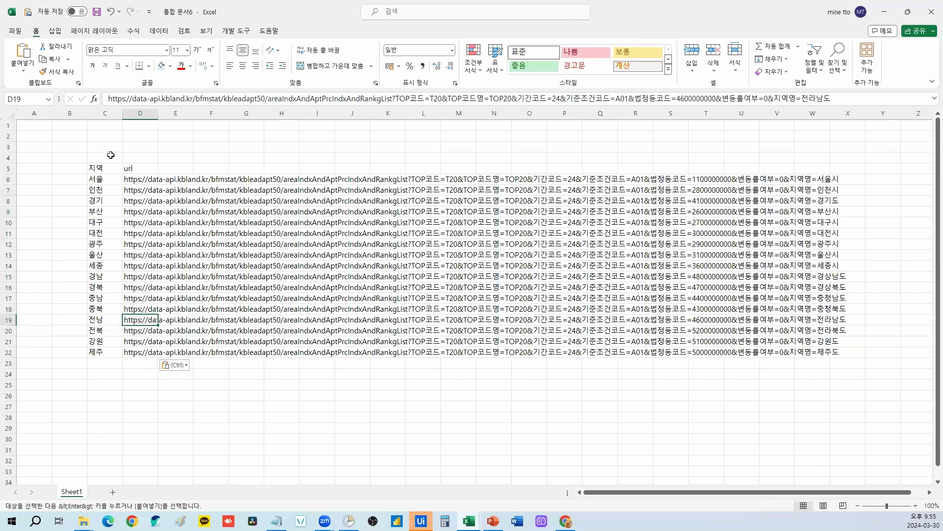
# Convert C5:D22 into a table with headers and autofit column D to its contents.
pyautogui.moveTo(98, 168); pyautogui.dragTo(130, 349)
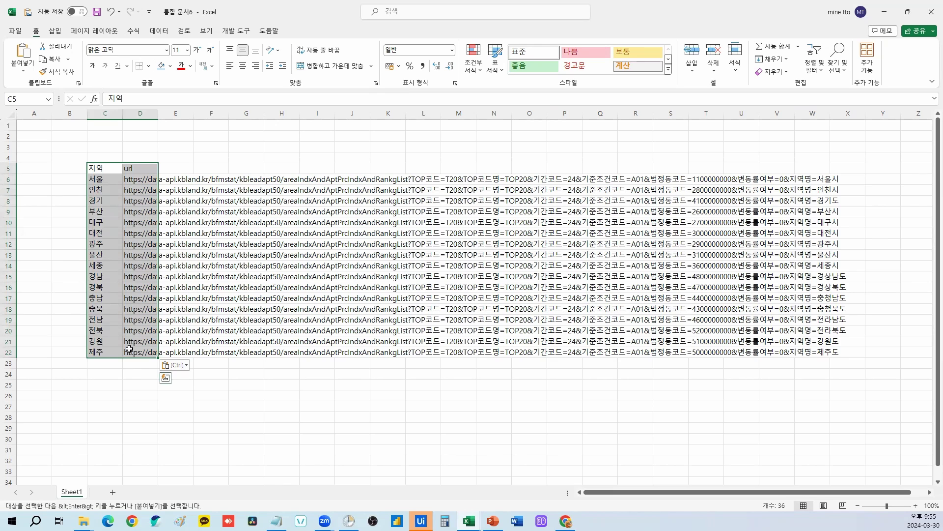
pyautogui.hotkey('ctrl', 't')
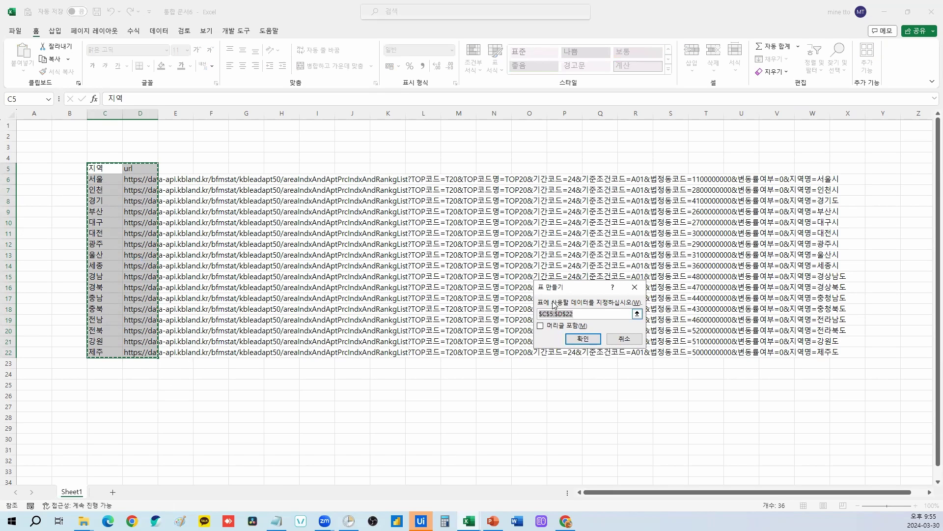
pyautogui.click(541, 326)
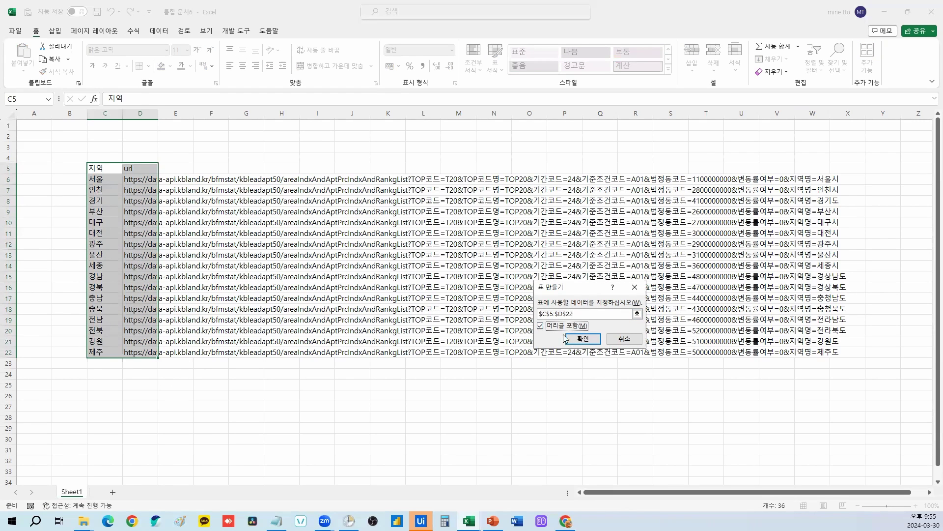
pyautogui.click(582, 339)
pyautogui.doubleClick(158, 113)
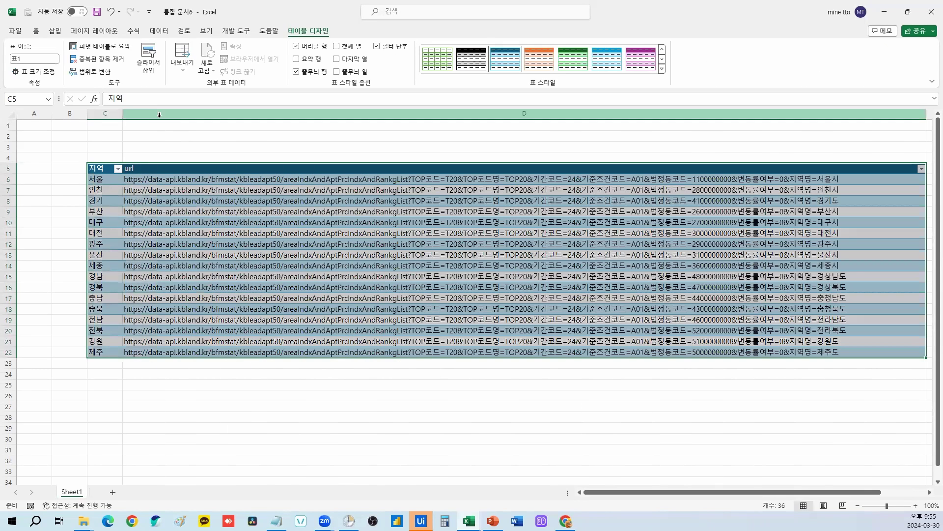
# Load the new region and url table into the Power Query editor.
pyautogui.click(337, 171)
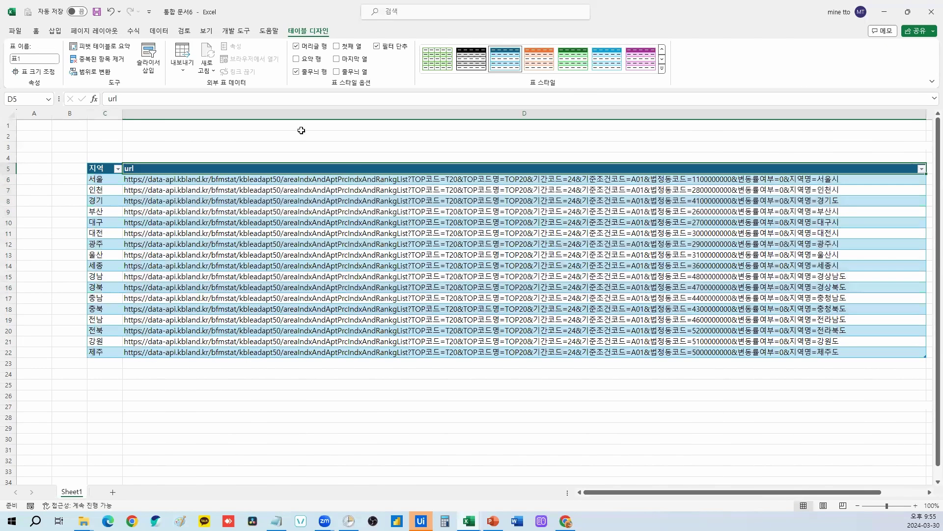
pyautogui.click(159, 31)
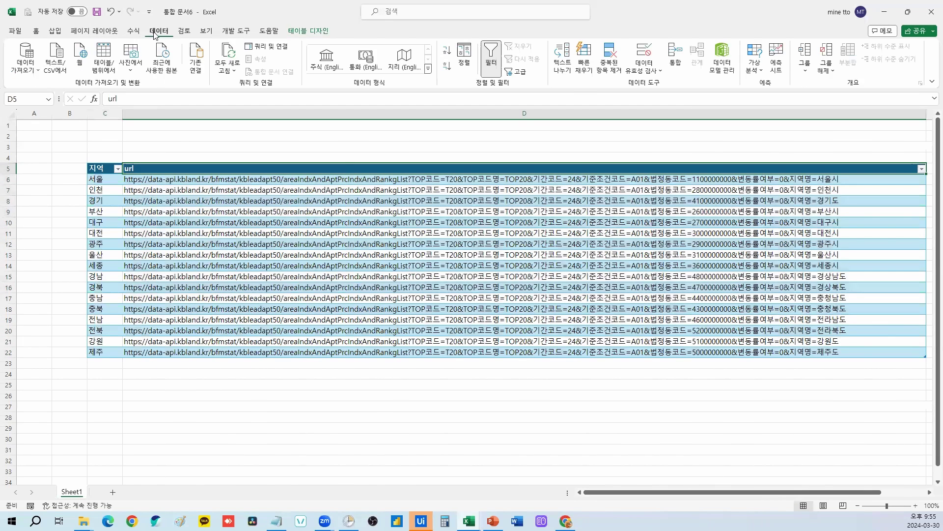
pyautogui.click(108, 56)
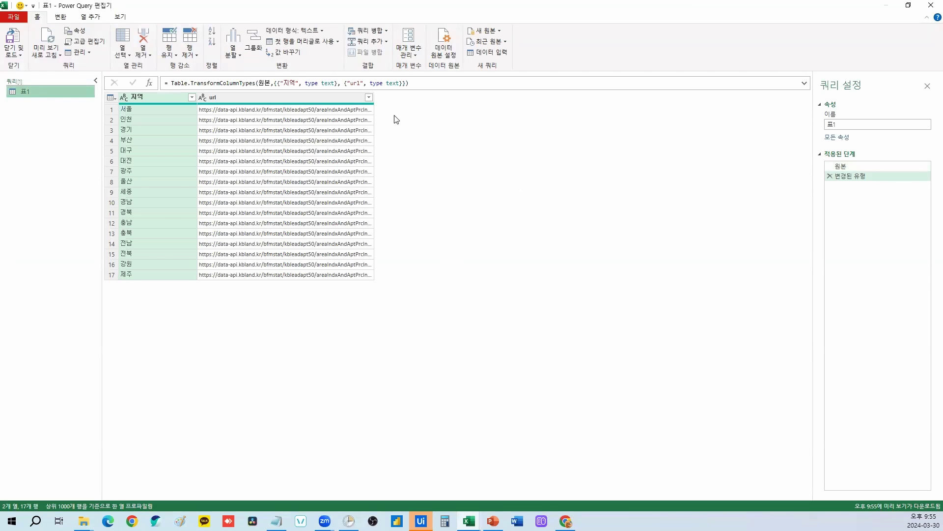
# Create a new required parameter using the 서울 row's URL as its current value, and check the stored value.
pyautogui.click(359, 109)
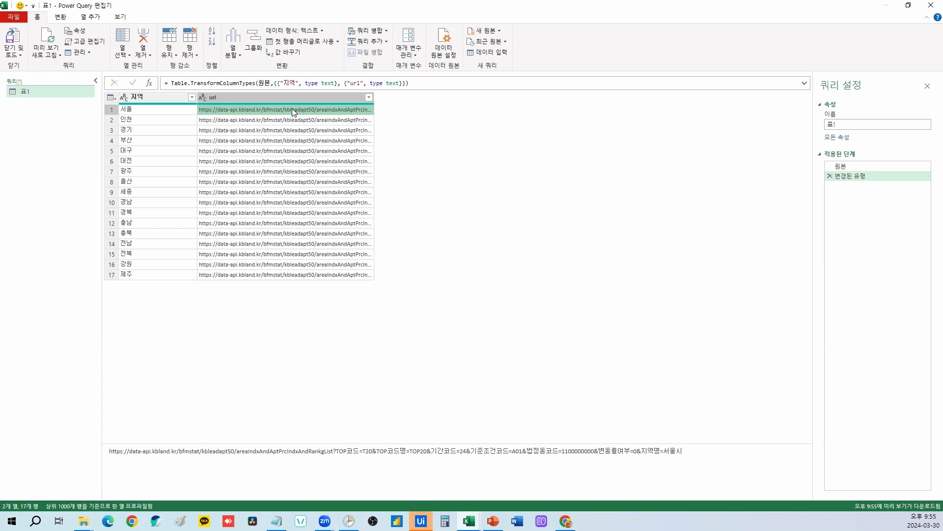
pyautogui.click(415, 55)
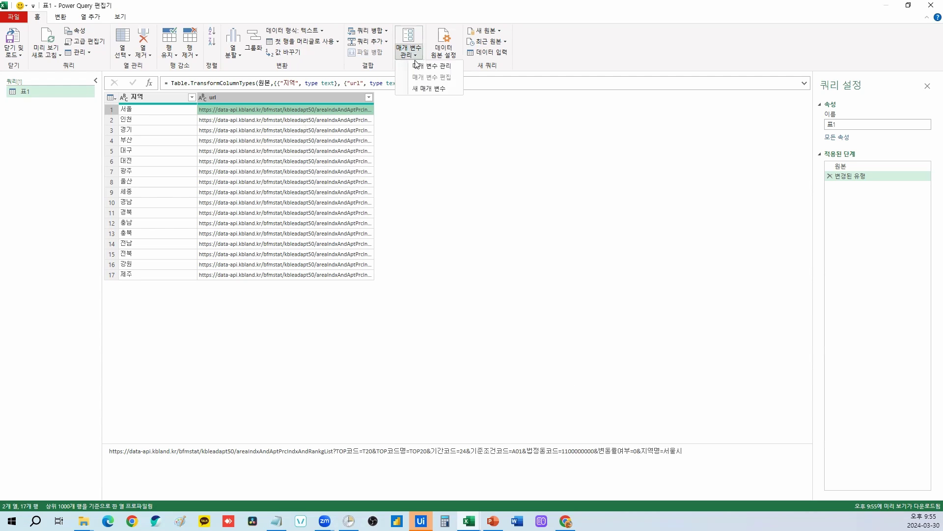
pyautogui.click(426, 89)
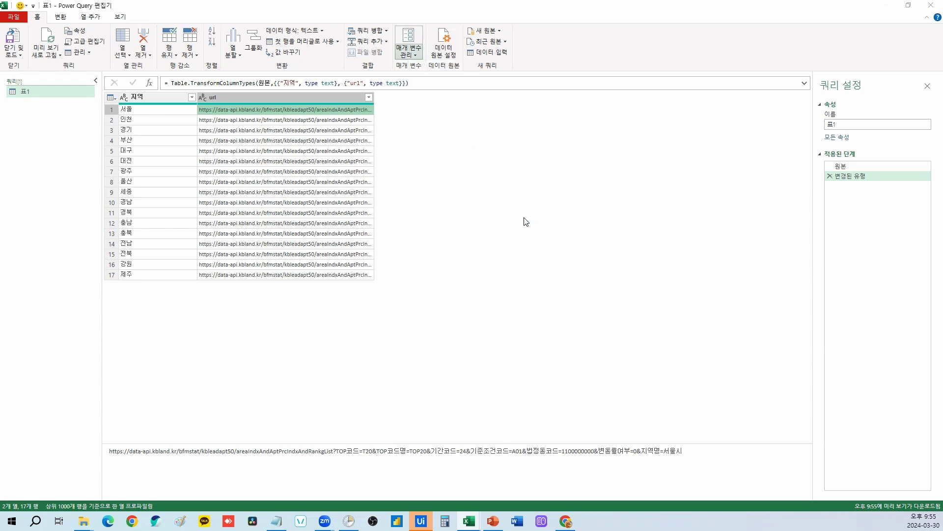
pyautogui.hotkey('ctrl', 'v')
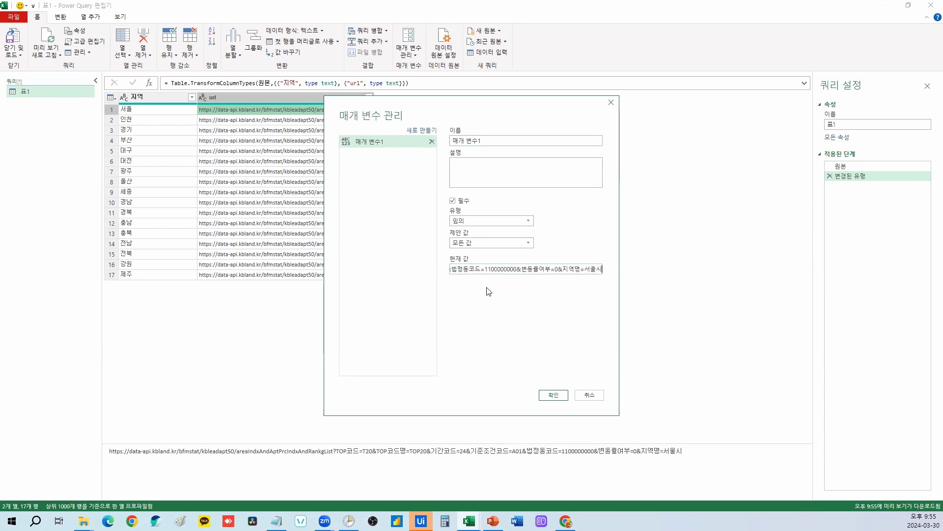
pyautogui.tripleClick(476, 142)
pyautogui.click(476, 142)
pyautogui.click(554, 395)
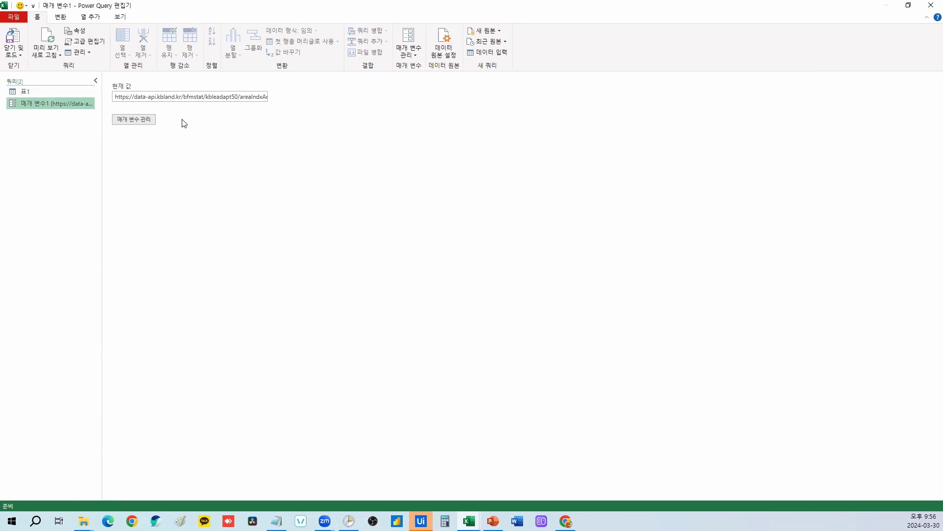
pyautogui.click(164, 99)
pyautogui.click(114, 107)
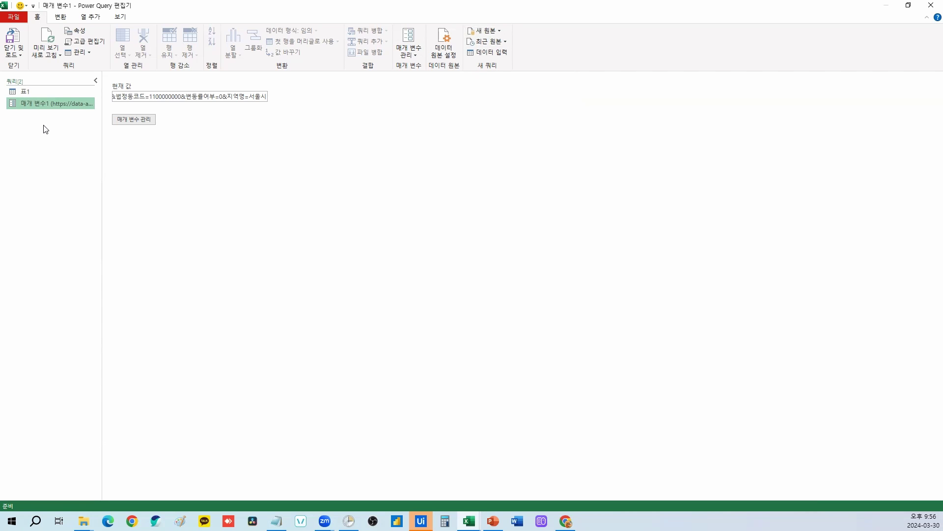
# Create a new web-source query that takes its URL from the parameter 매개 변수1.
pyautogui.click(484, 30)
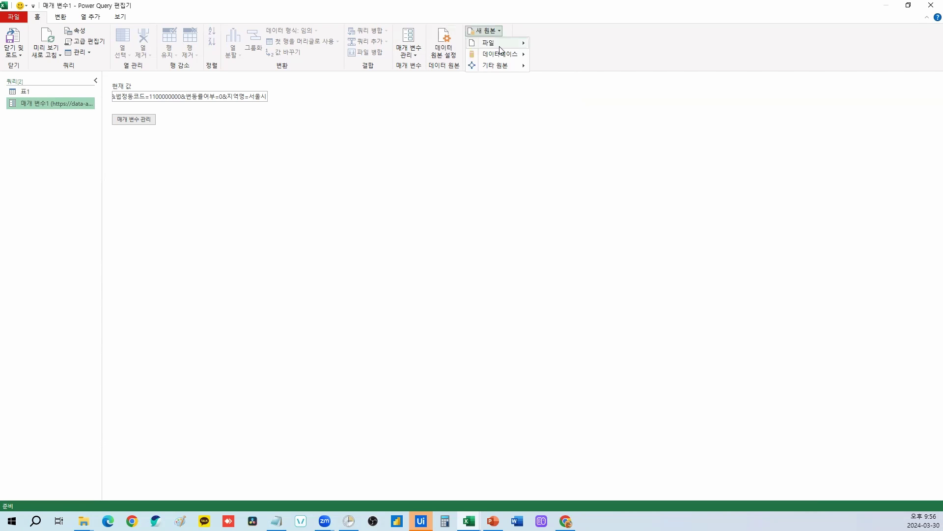
pyautogui.moveTo(501, 65)
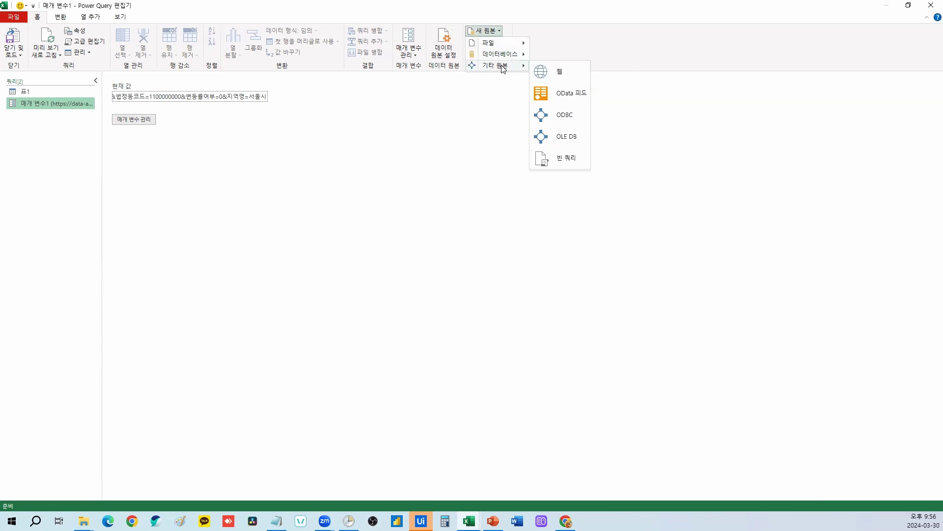
pyautogui.click(560, 72)
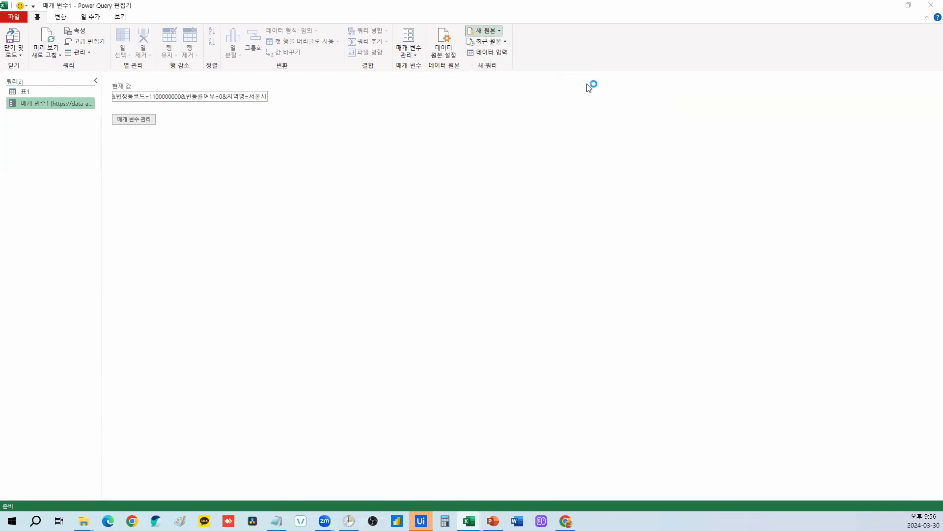
pyautogui.click(325, 258)
pyautogui.click(350, 282)
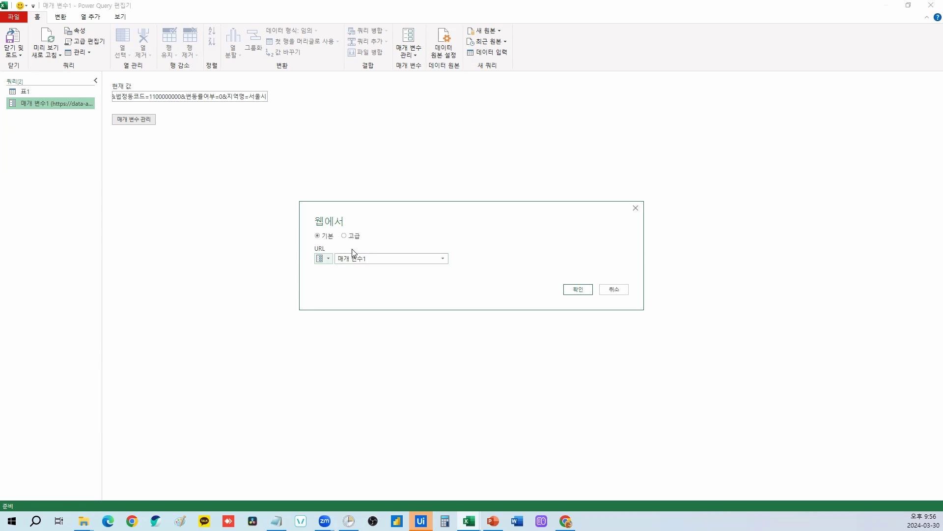
pyautogui.click(578, 289)
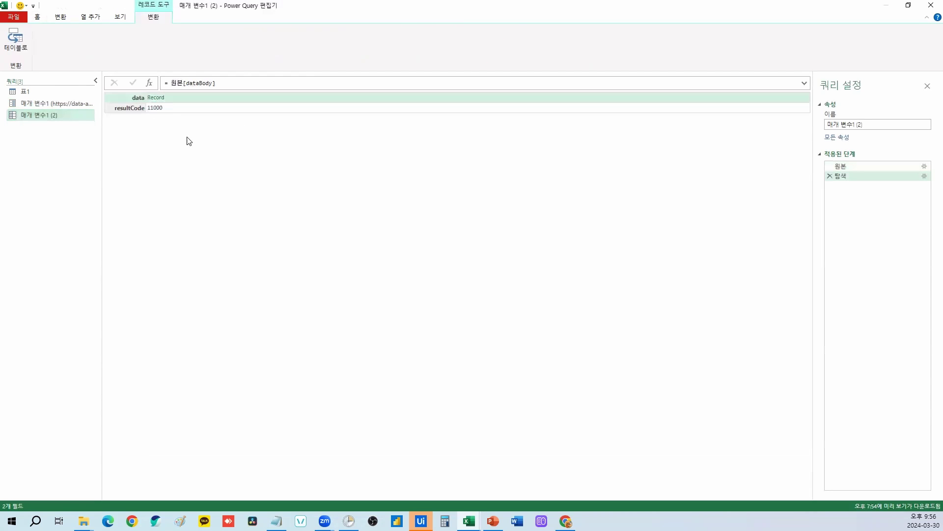
# Drill down through the data and TOP아파트순위정보 records to the 데이터리스트 list.
pyautogui.click(157, 98)
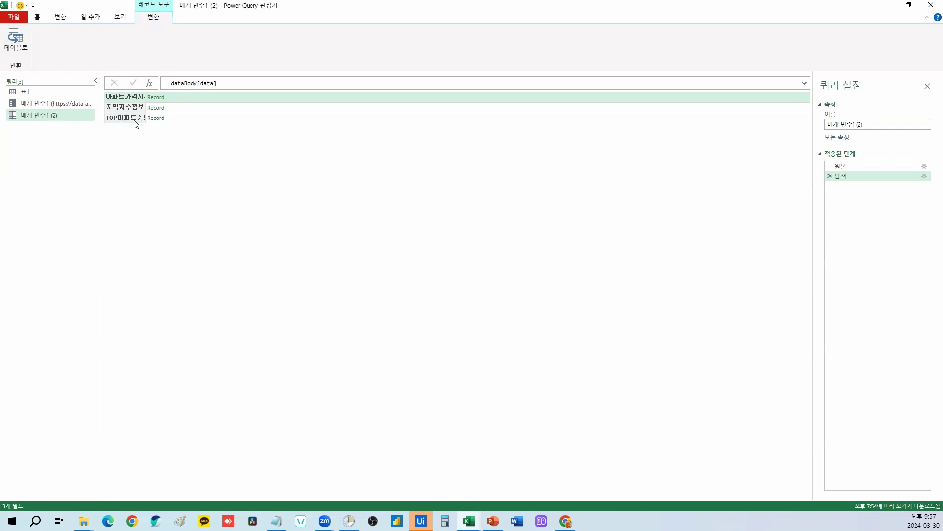
pyautogui.click(211, 120)
pyautogui.click(156, 119)
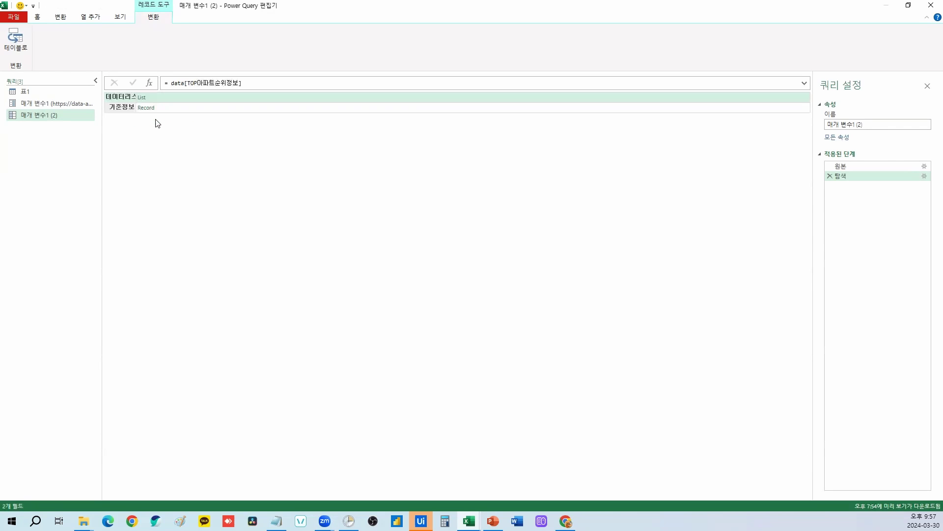
pyautogui.click(142, 98)
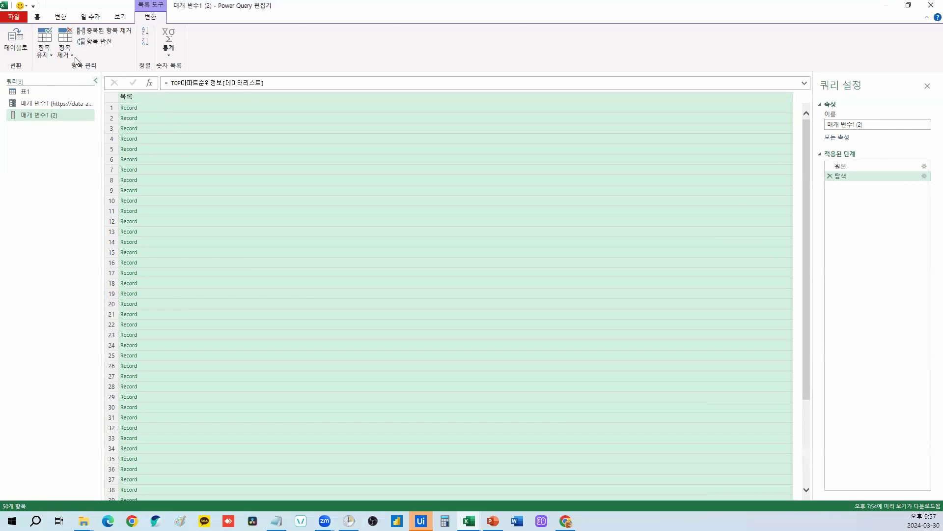
# Convert the list to a table and expand all of Column1's fields without the original column name as prefix.
pyautogui.click(16, 39)
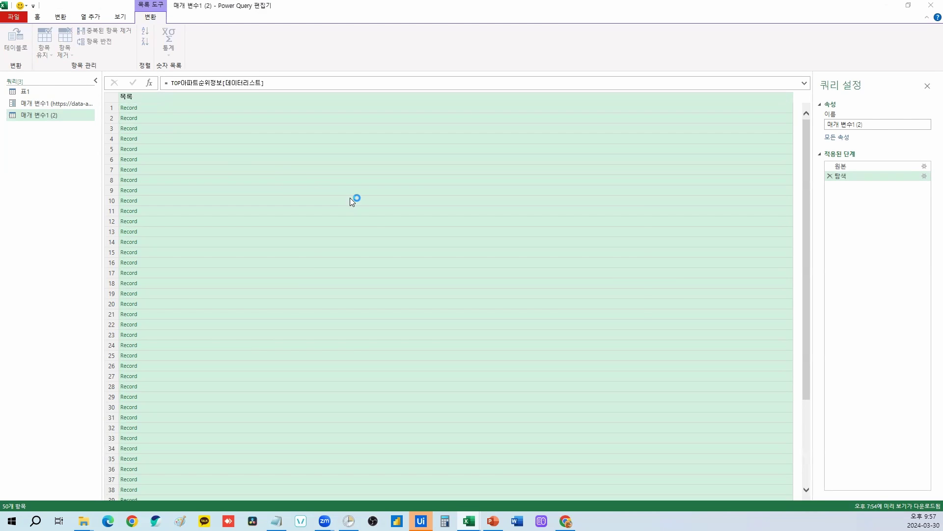
pyautogui.click(578, 300)
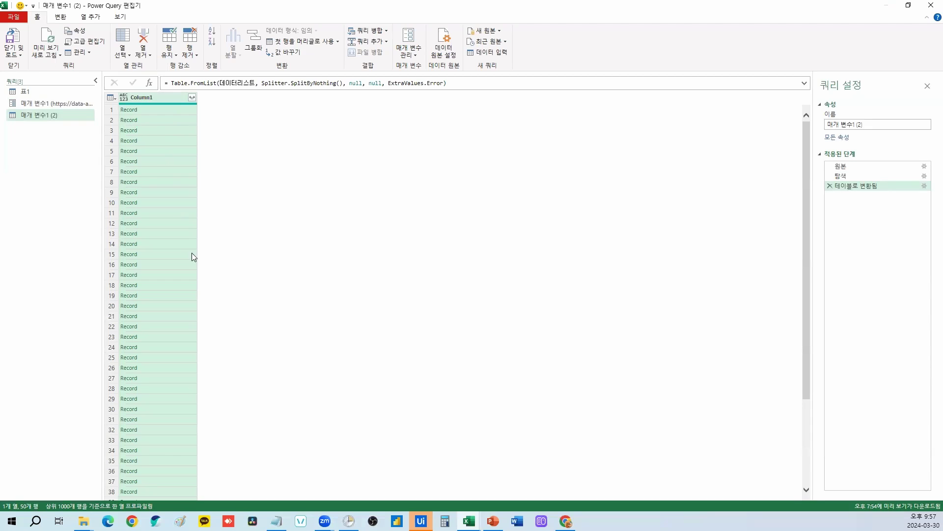
pyautogui.click(178, 107)
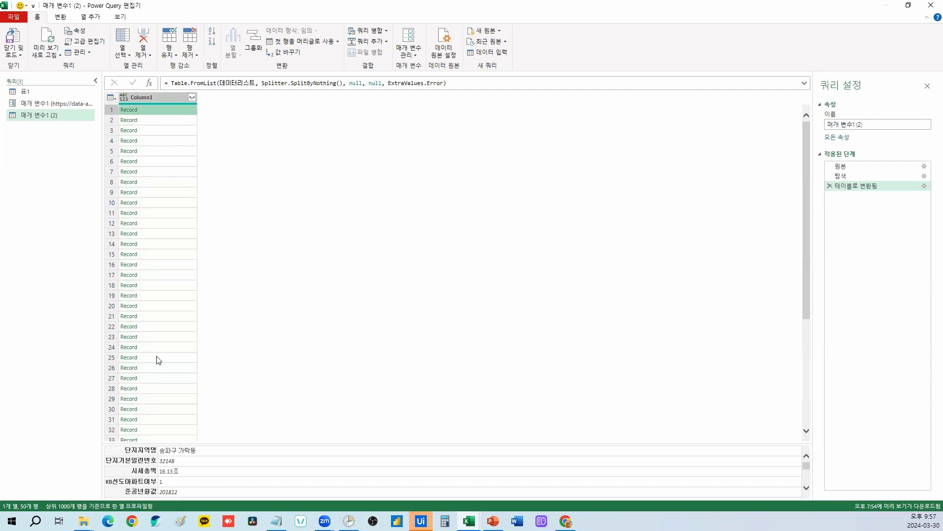
pyautogui.click(157, 358)
pyautogui.click(192, 97)
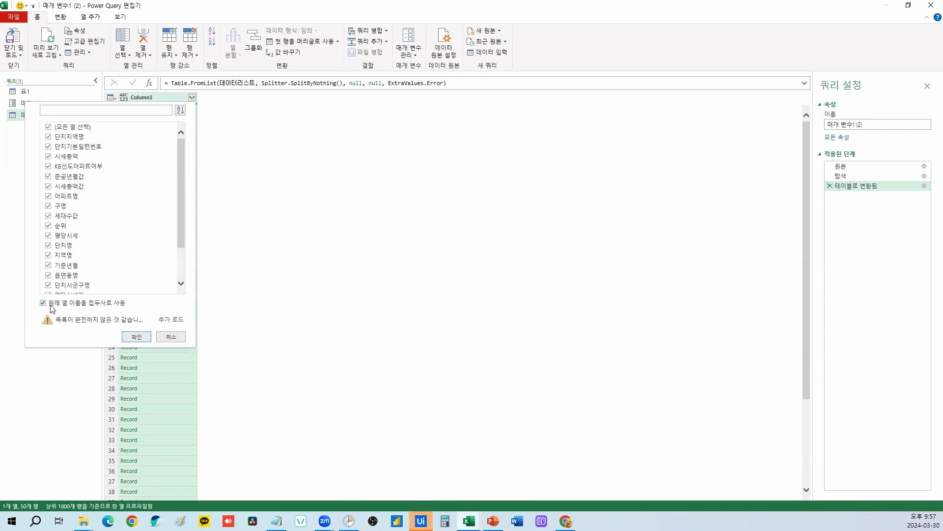
pyautogui.click(104, 307)
pyautogui.click(137, 337)
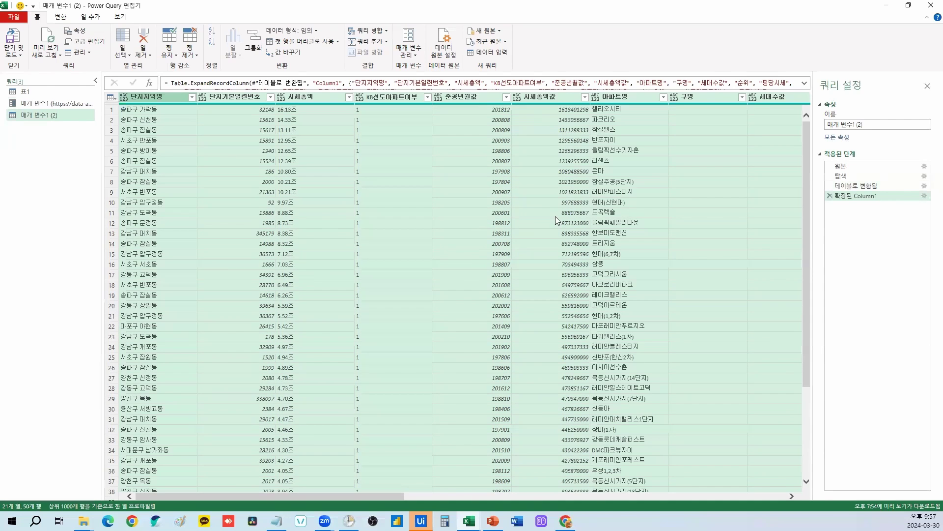
# Create a function named 매개변수함수 from the 매개 변수1 (2) query.
pyautogui.rightClick(39, 117)
pyautogui.click(76, 230)
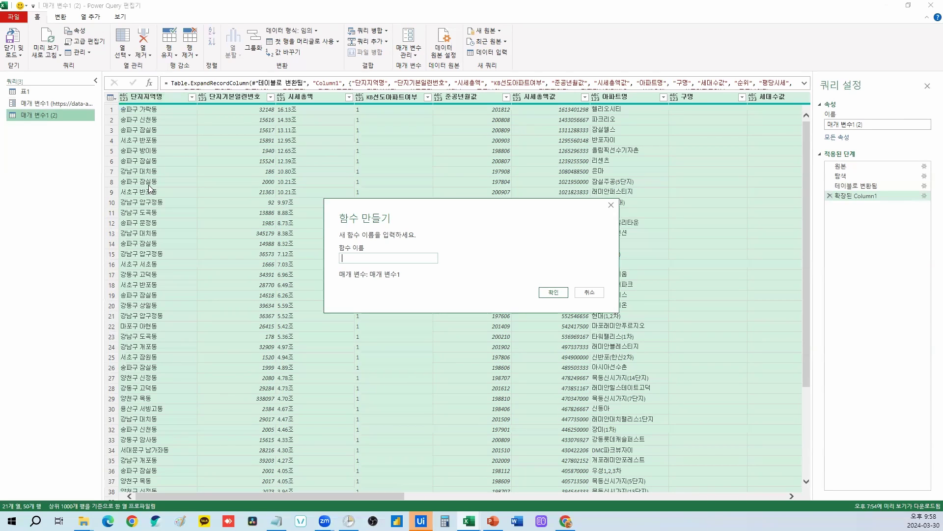
pyautogui.write('매개변수함수')
pyautogui.click(555, 293)
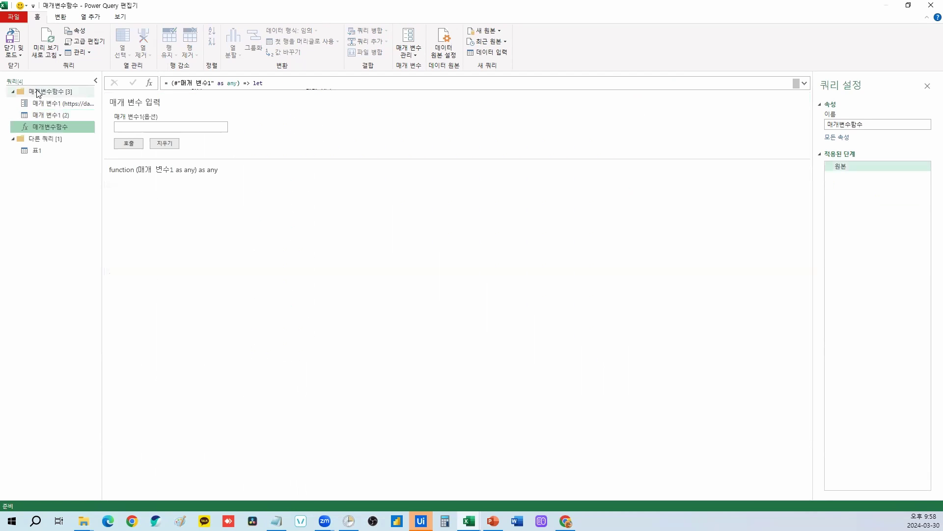
# In the 표1 query, select the url column and set up a custom function call with 매개변수함수 as the function query.
pyautogui.click(52, 114)
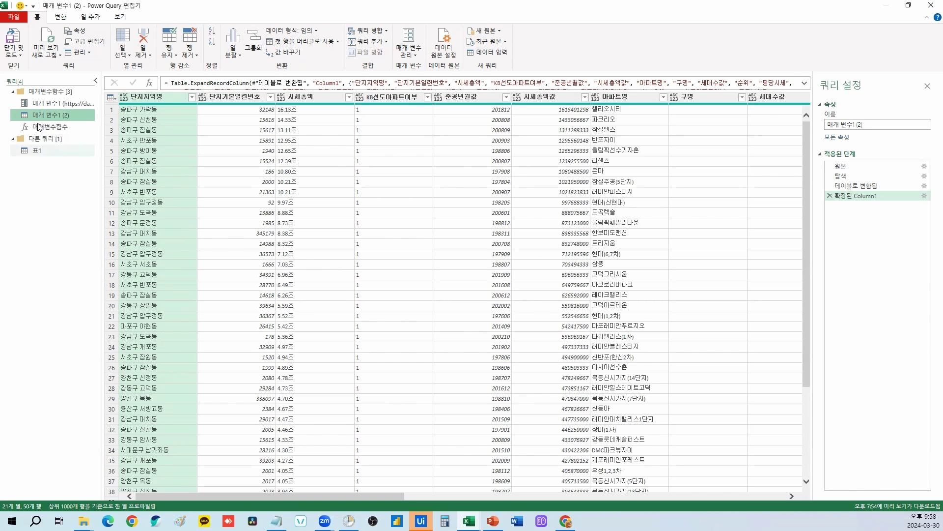
pyautogui.click(35, 151)
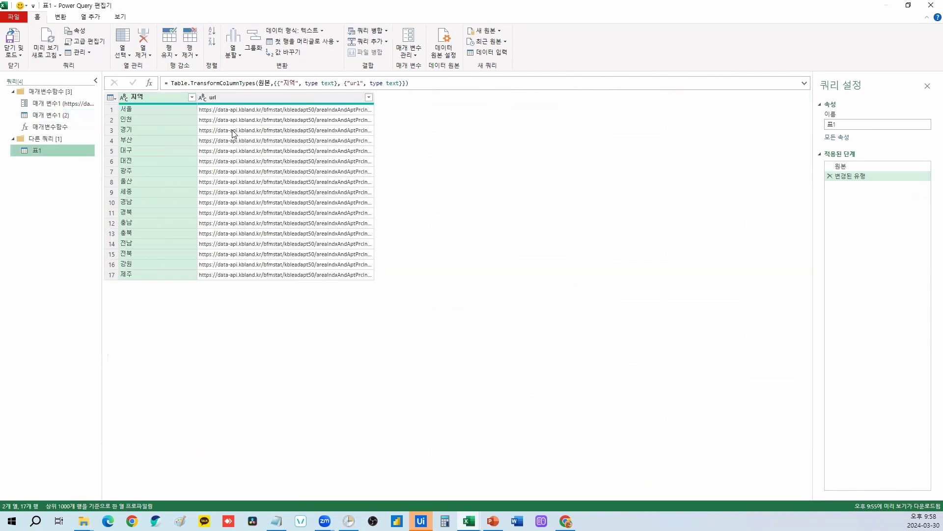
pyautogui.click(149, 111)
pyautogui.click(157, 273)
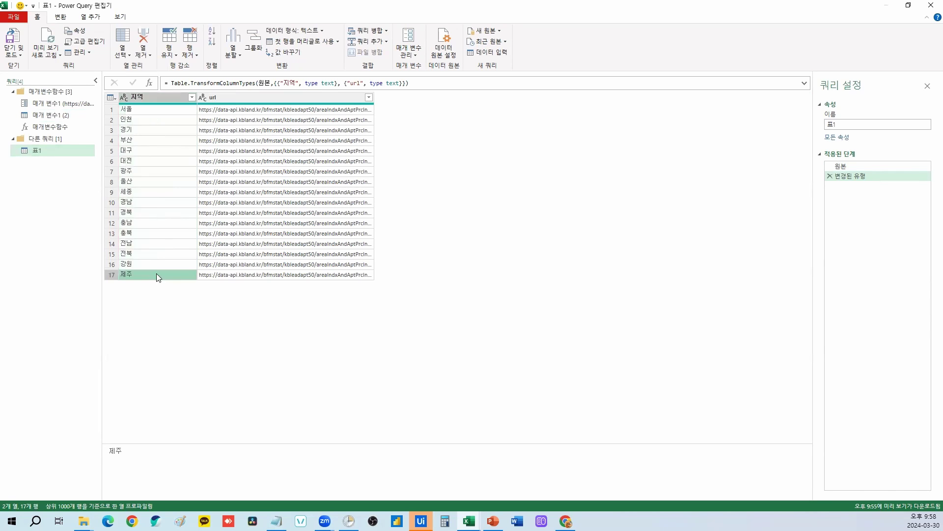
pyautogui.click(313, 98)
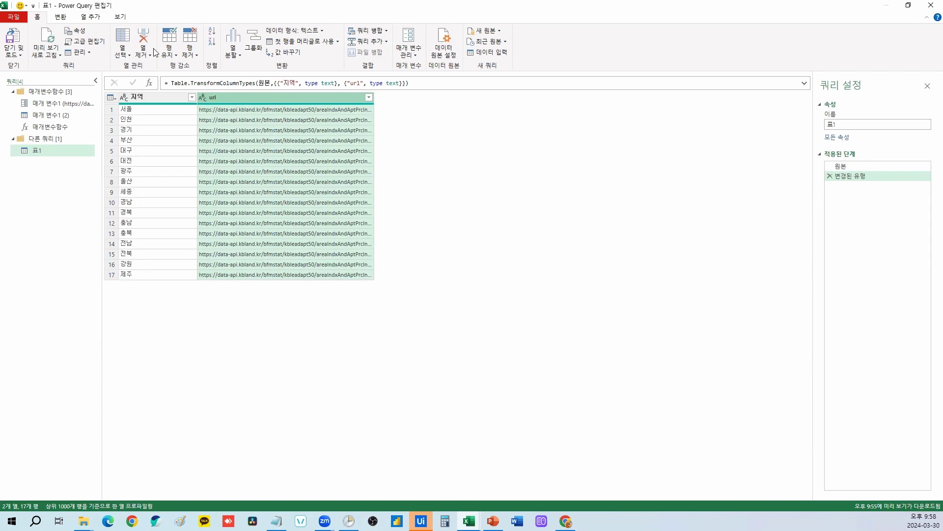
pyautogui.click(91, 17)
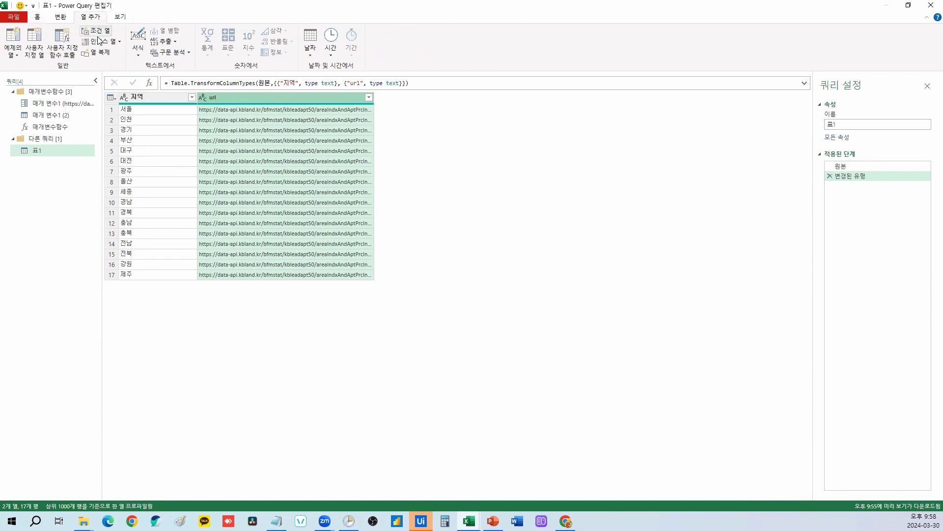
pyautogui.click(74, 60)
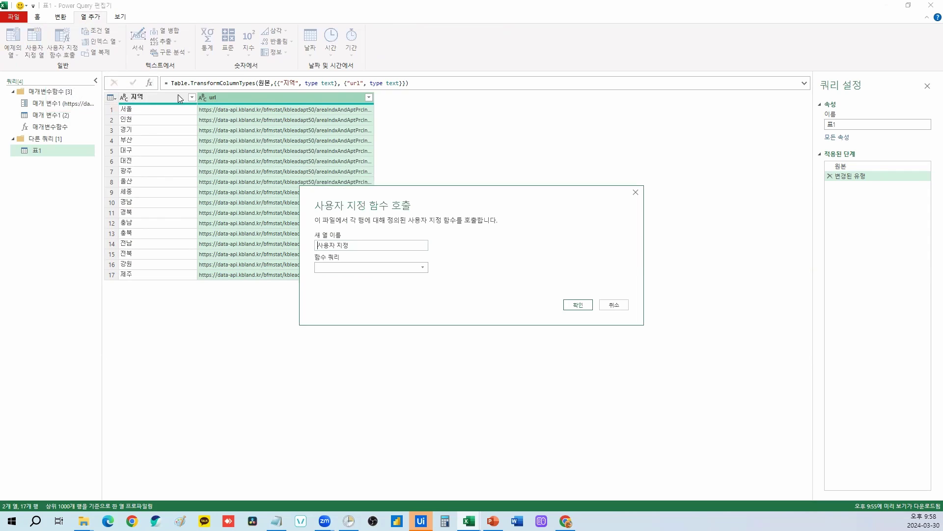
pyautogui.click(337, 268)
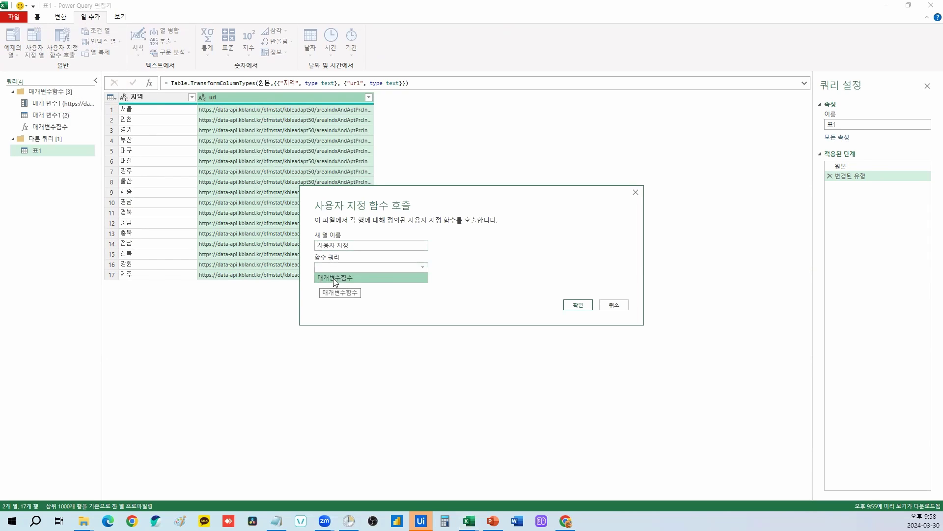
pyautogui.click(355, 279)
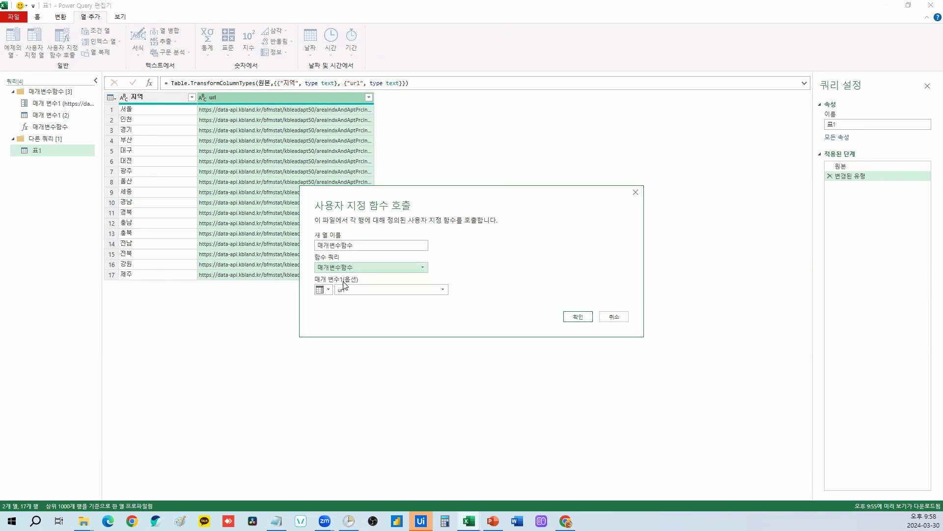
# Try the 지역 column as the function's parameter input.
pyautogui.click(378, 293)
pyautogui.click(363, 300)
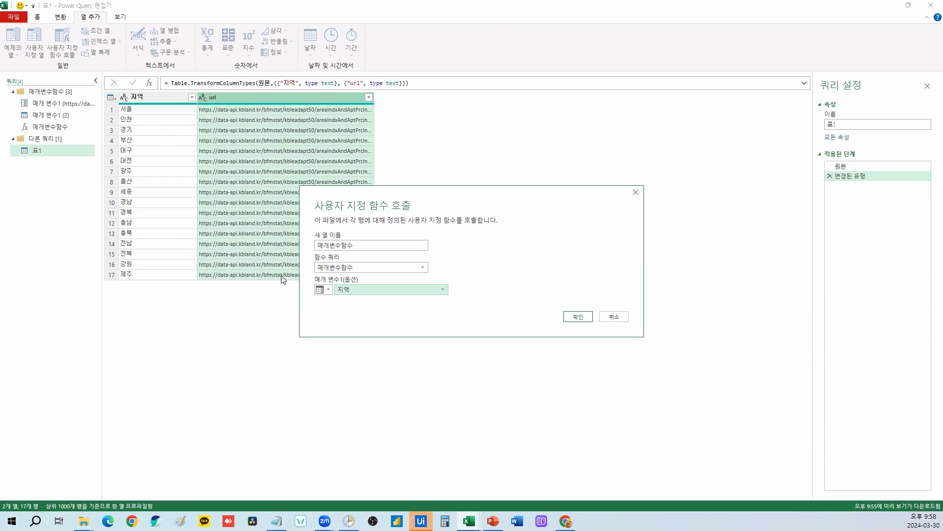
pyautogui.click(389, 290)
pyautogui.click(377, 300)
pyautogui.click(355, 290)
pyautogui.click(359, 297)
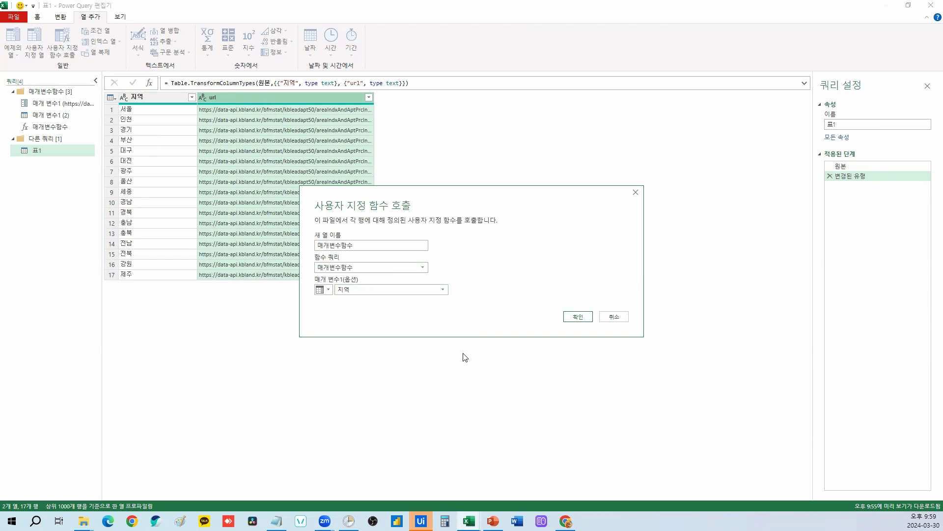
# Use the url column as the input for 매개 변수1 and invoke the function on every row.
pyautogui.click(442, 290)
pyautogui.click(433, 308)
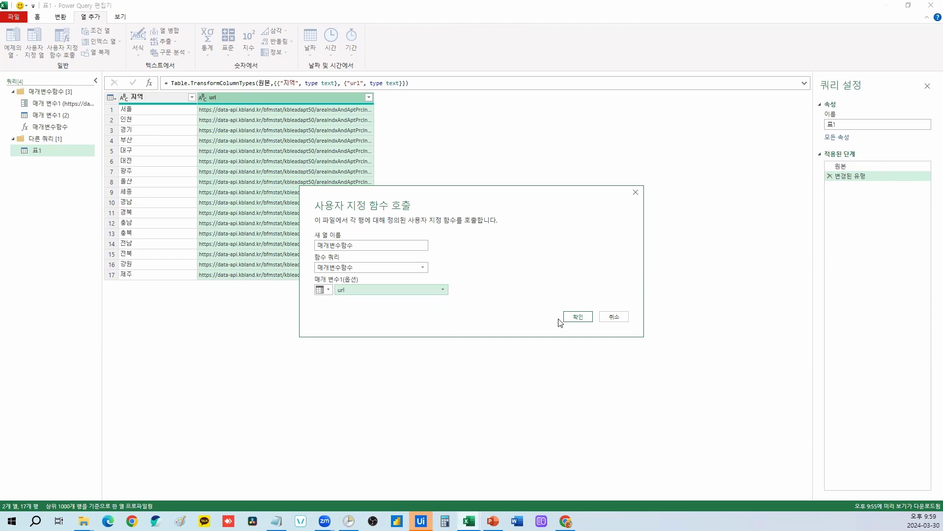
pyautogui.click(578, 317)
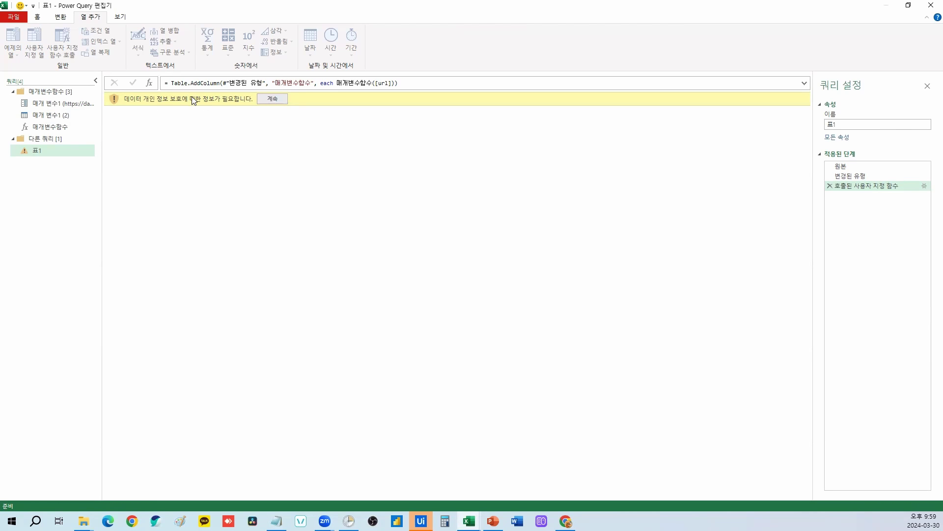
# Set this file to ignore privacy level checks and save the privacy settings.
pyautogui.click(274, 99)
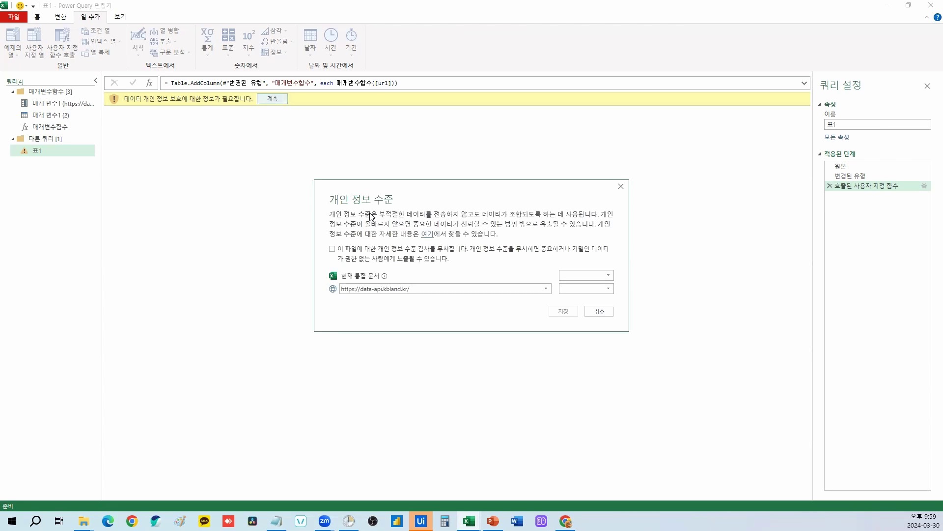
pyautogui.click(341, 251)
pyautogui.click(563, 312)
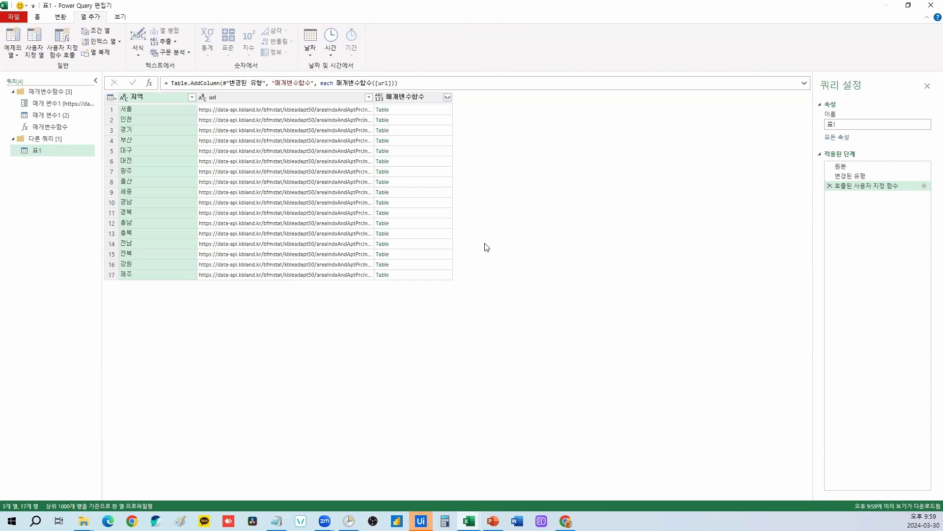
# Preview the 서울 and 제주 result tables, and expand the 매개변수함수 column with its full column list and no name prefix.
pyautogui.click(411, 106)
pyautogui.click(412, 109)
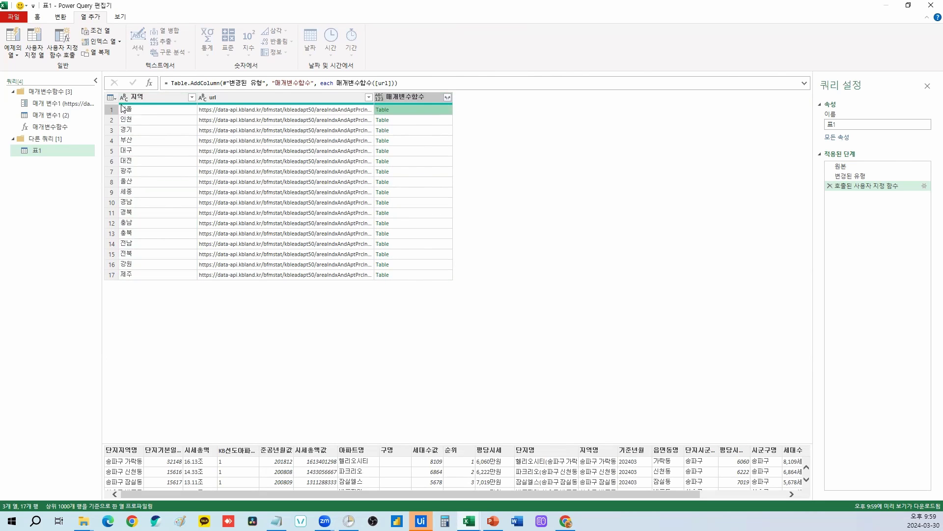
pyautogui.click(418, 275)
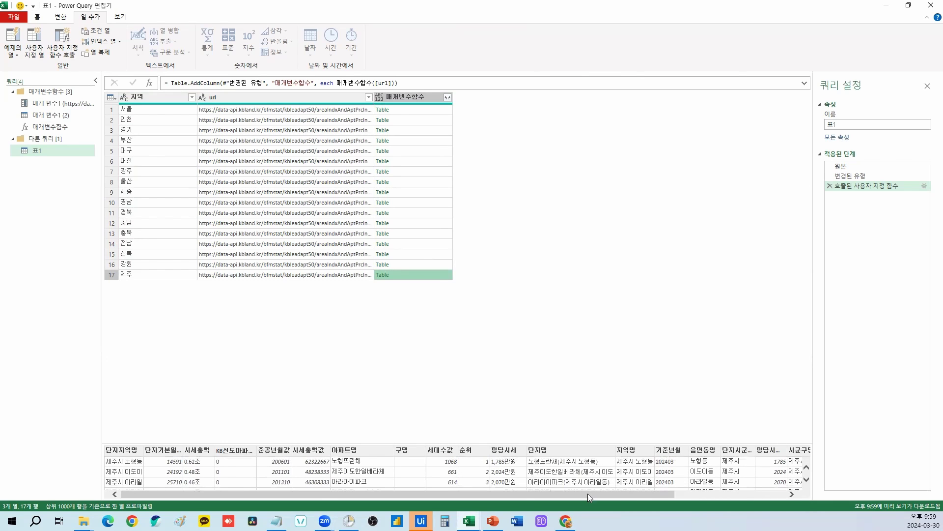
pyautogui.click(431, 96)
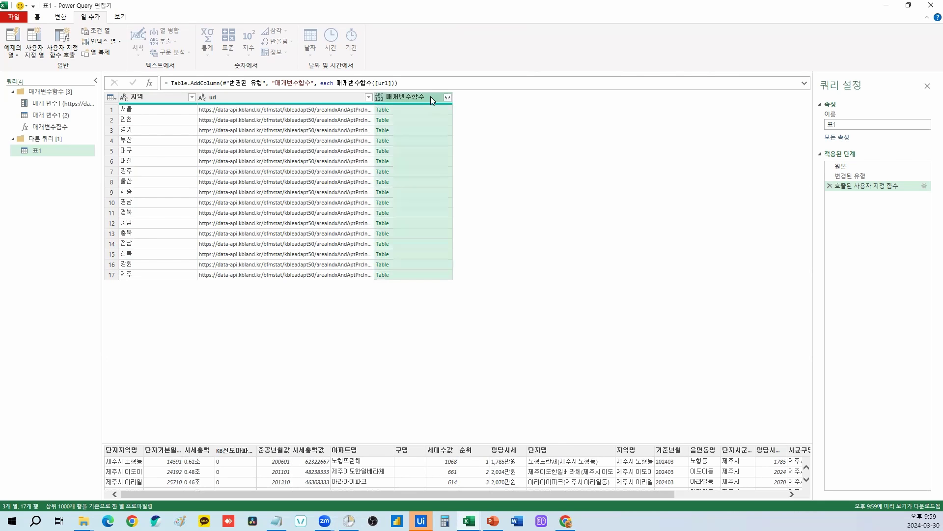
pyautogui.click(447, 97)
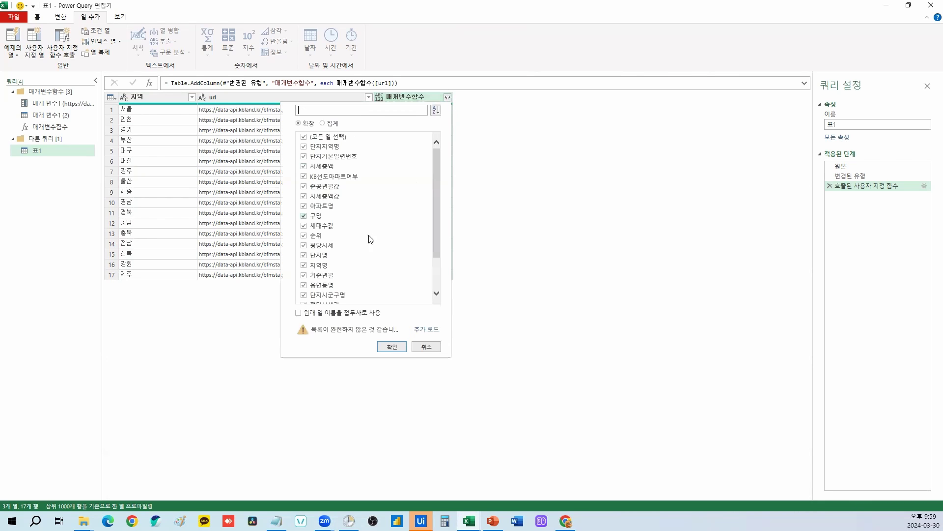
pyautogui.click(415, 329)
pyautogui.click(393, 346)
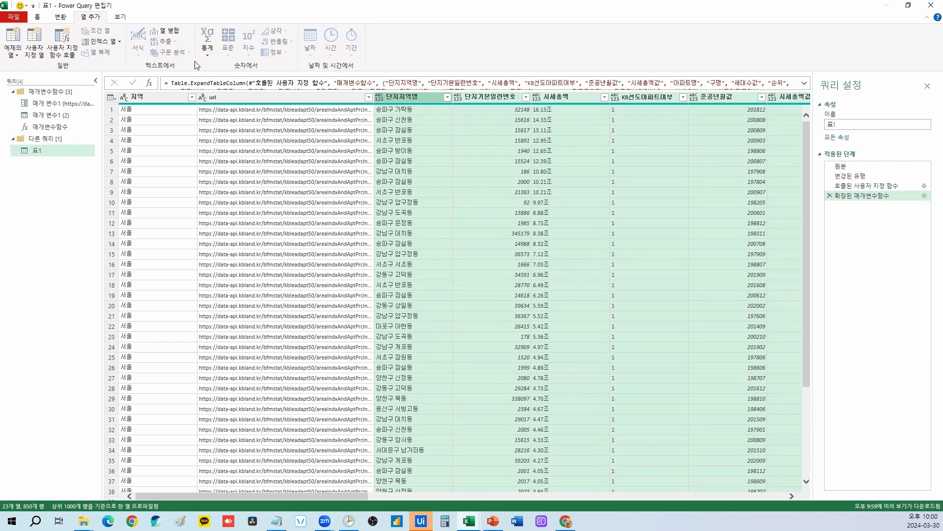
# Close the query editor and load the queries into the workbook.
pyautogui.click(38, 17)
pyautogui.click(10, 53)
pyautogui.click(31, 66)
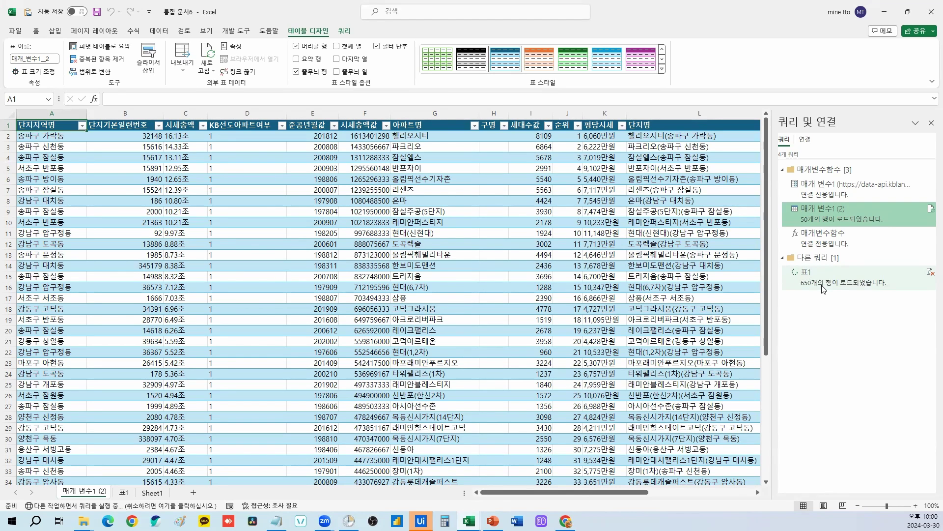
# Open the loaded 표1 query table and examine its columns from 단지기본일련번호 and 시세총액 through 아파트명 to 기준년월.
pyautogui.click(823, 282)
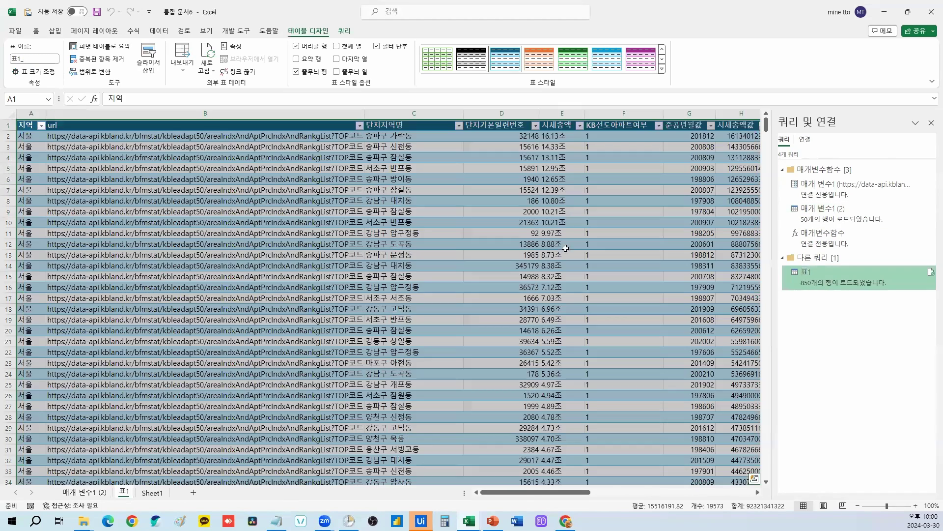
pyautogui.click(502, 222)
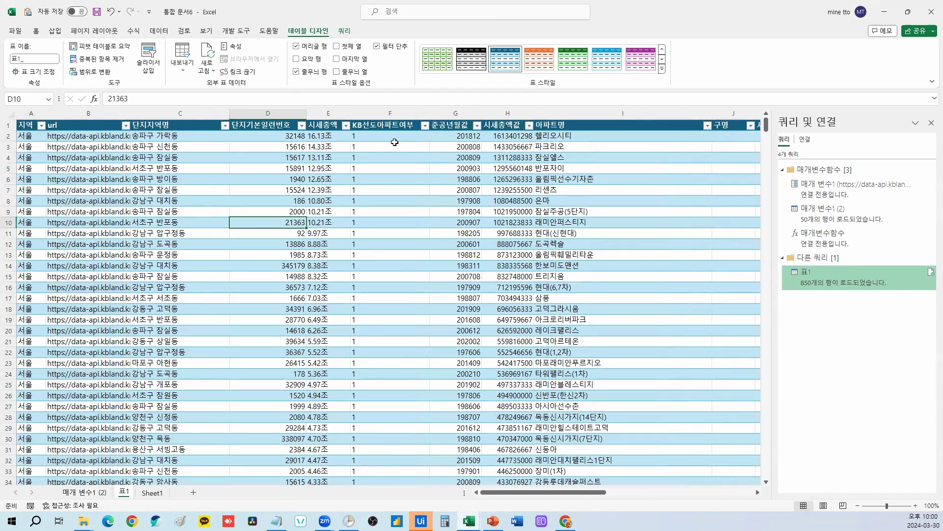
pyautogui.moveTo(268, 136); pyautogui.dragTo(276, 170)
pyautogui.moveTo(331, 135); pyautogui.dragTo(335, 190)
pyautogui.moveTo(525, 139); pyautogui.dragTo(525, 148)
pyautogui.moveTo(607, 137); pyautogui.dragTo(609, 149)
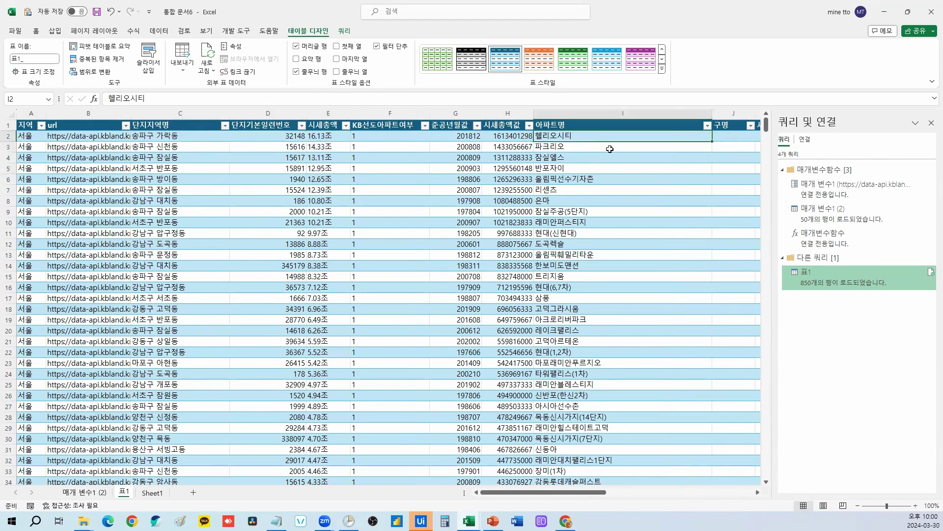
pyautogui.scroll(-1, 702, 156)
pyautogui.hscroll(4, 672, 163)
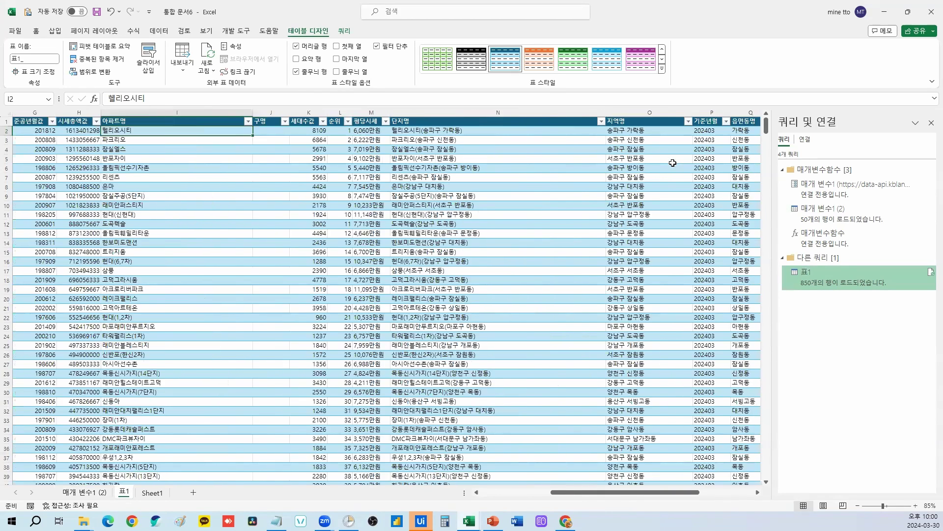
pyautogui.hscroll(2, 673, 163)
pyautogui.moveTo(613, 131); pyautogui.dragTo(621, 188)
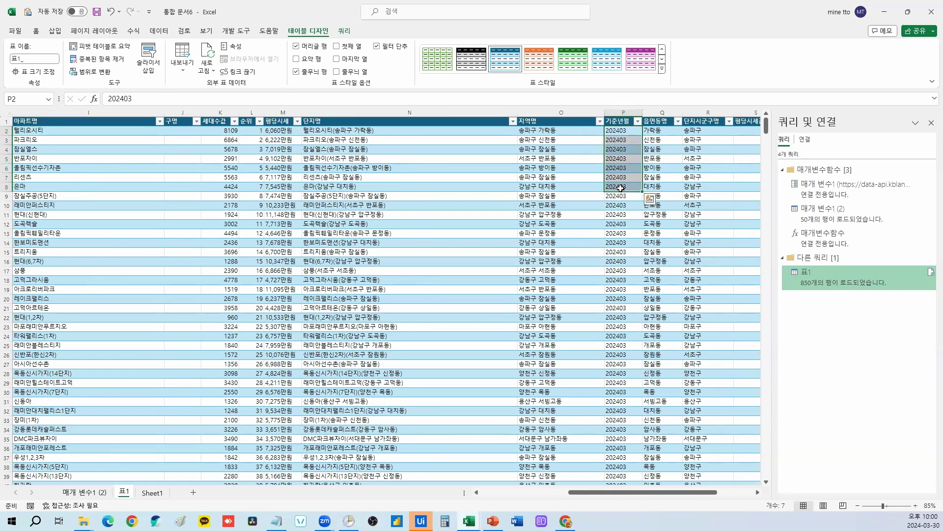
pyautogui.click(621, 189)
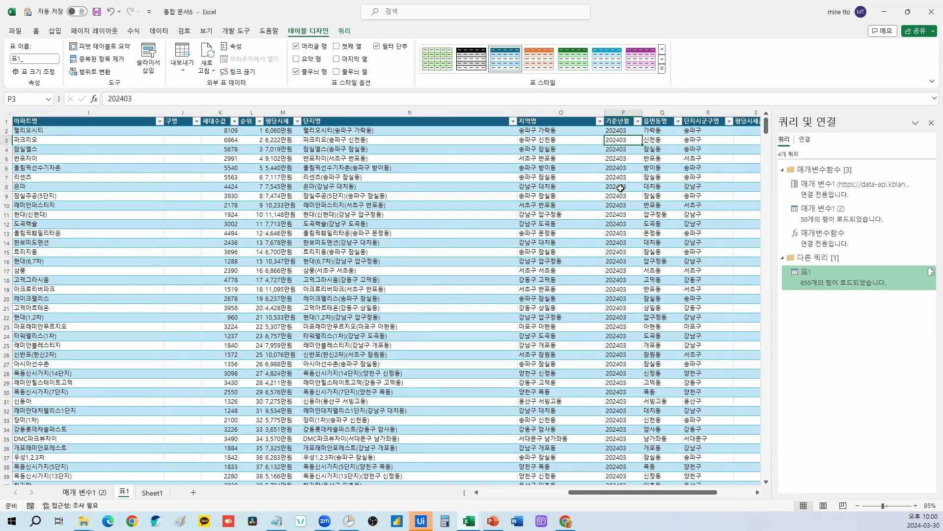
# Check the last rows of the 표1 table for the 제주 complexes and return to cell A1.
pyautogui.hotkey('ctrl', 'Down')
pyautogui.scroll(-2, 760, 439)
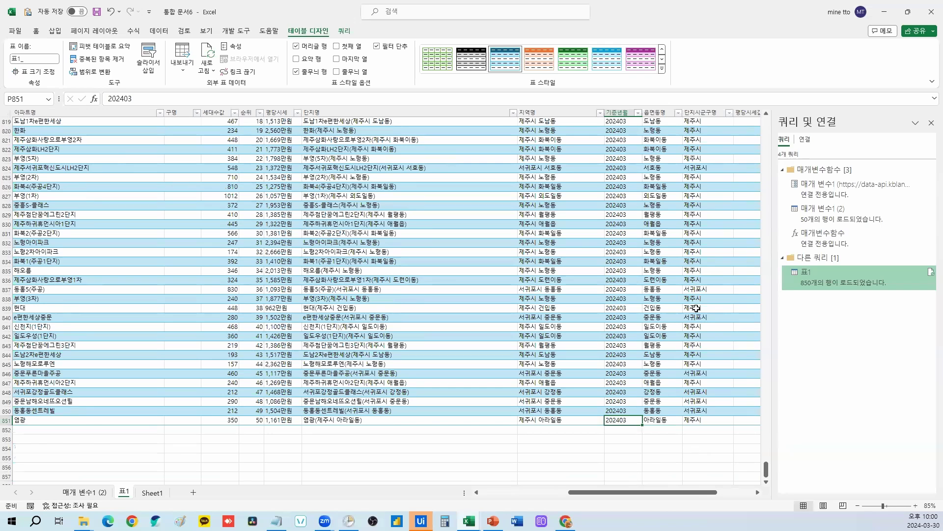
pyautogui.moveTo(422, 412); pyautogui.dragTo(424, 258)
pyautogui.click(468, 301)
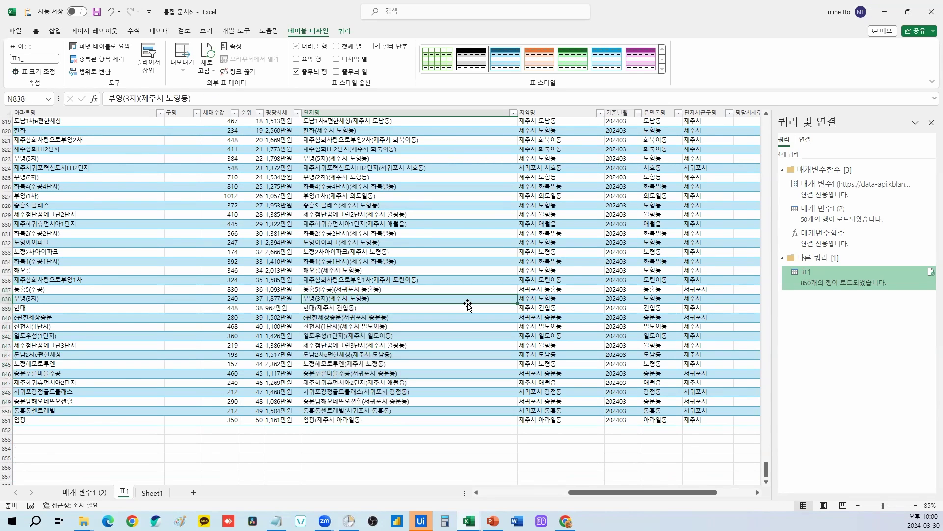
pyautogui.hotkey('ctrl', 'Home')
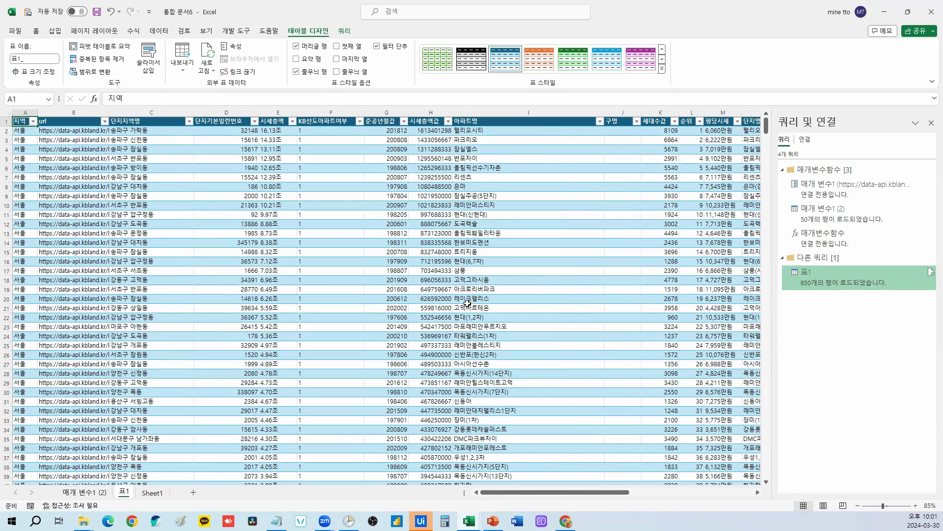
# Switch to the kb_단지별시세총액top_송부용_수정 workbook and show its 지역별_시세총액피벗 sheet.
pyautogui.moveTo(468, 521)
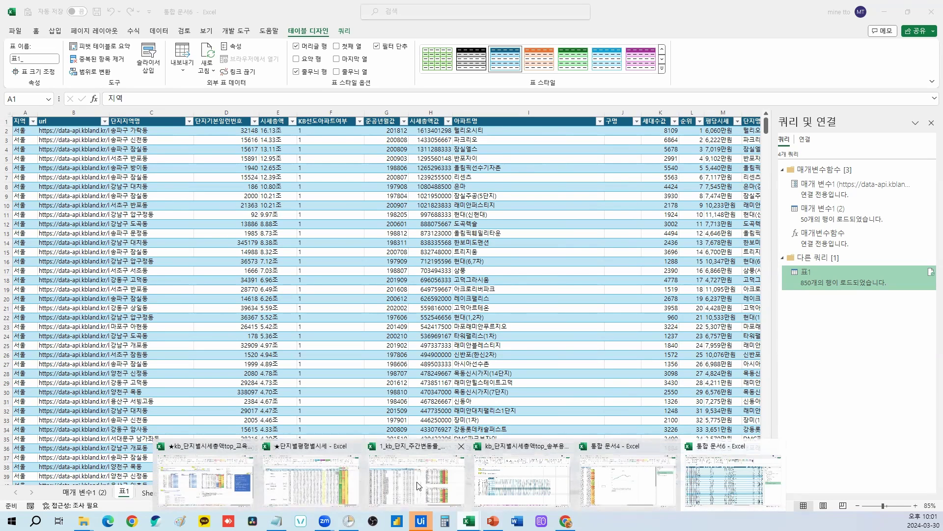
pyautogui.click(633, 489)
pyautogui.moveTo(469, 521)
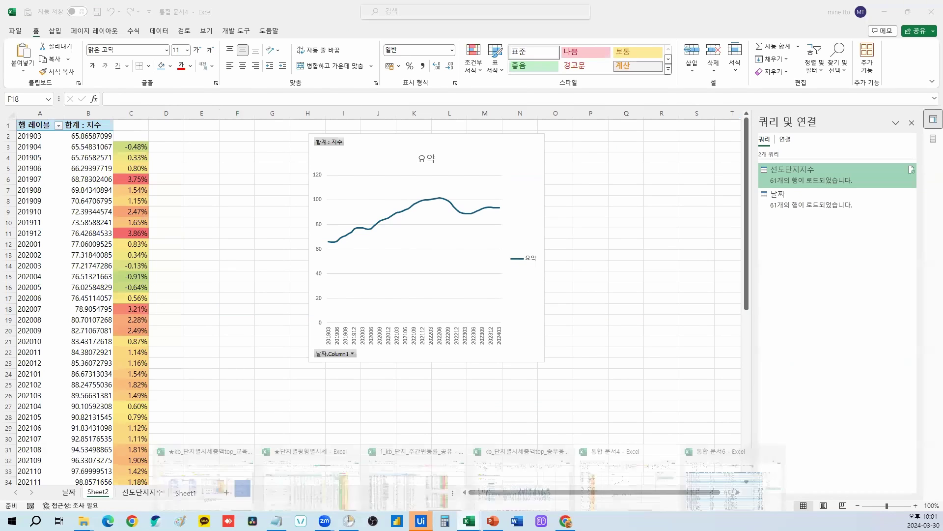
pyautogui.click(522, 479)
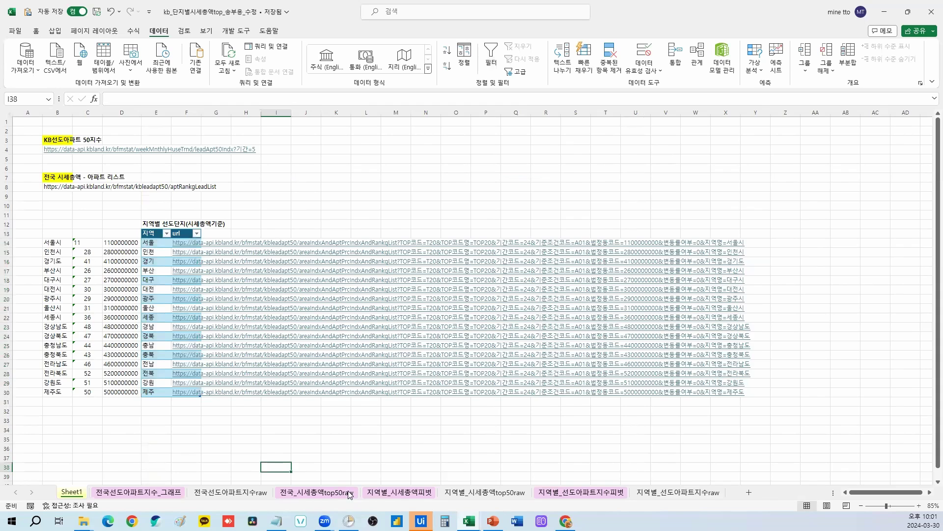
pyautogui.click(349, 493)
pyautogui.click(399, 492)
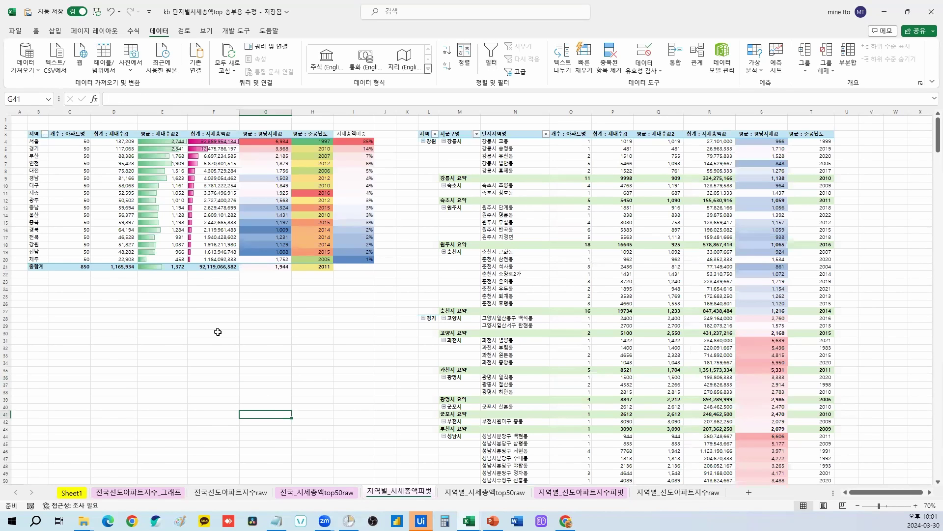
# Examine the regional pivot's apartment counts, total 세대수값 and average 세대수값, comparing 서울, 경기 and 제주.
pyautogui.moveTo(41, 142); pyautogui.dragTo(38, 260)
pyautogui.moveTo(79, 142); pyautogui.dragTo(82, 262)
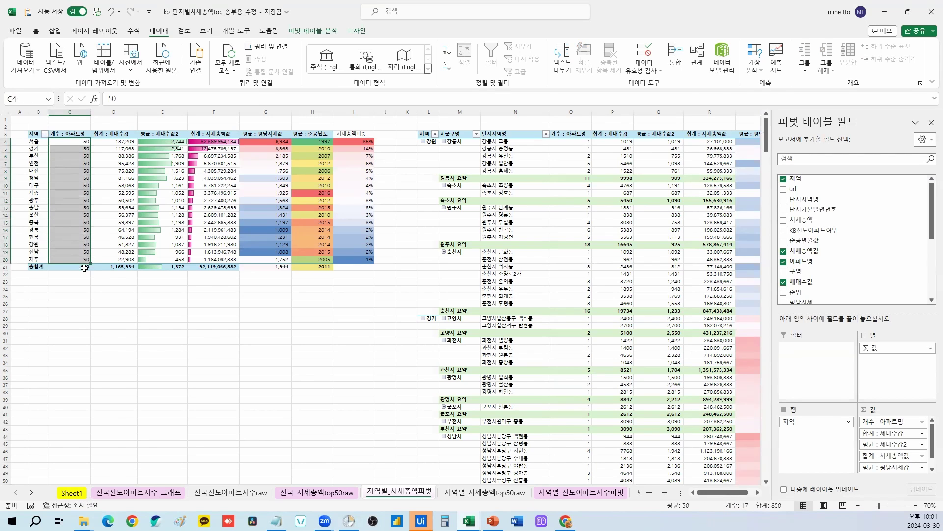
pyautogui.moveTo(125, 146); pyautogui.dragTo(118, 259)
pyautogui.click(148, 288)
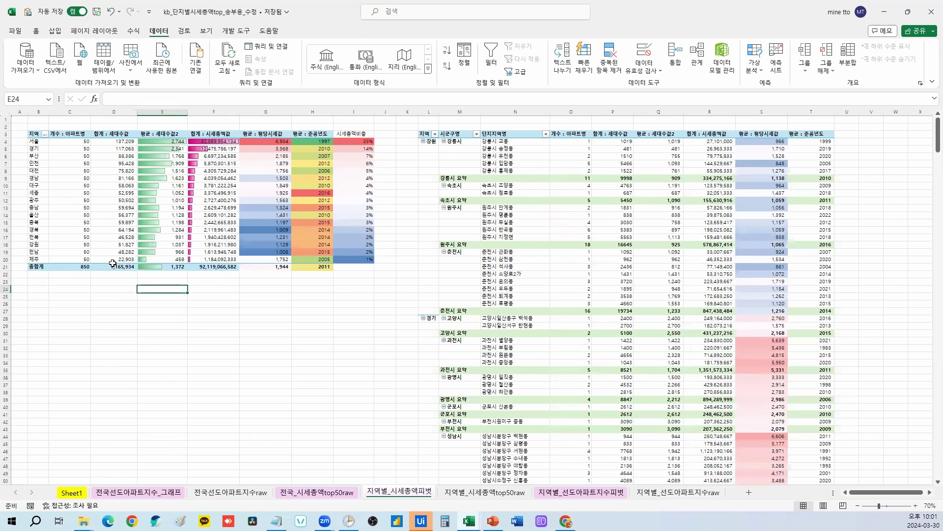
pyautogui.click(127, 142)
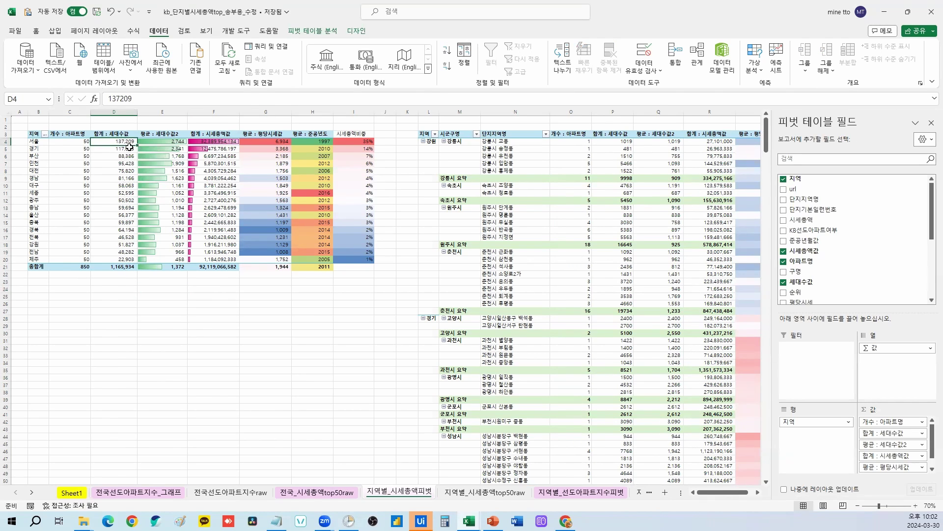
pyautogui.click(85, 148)
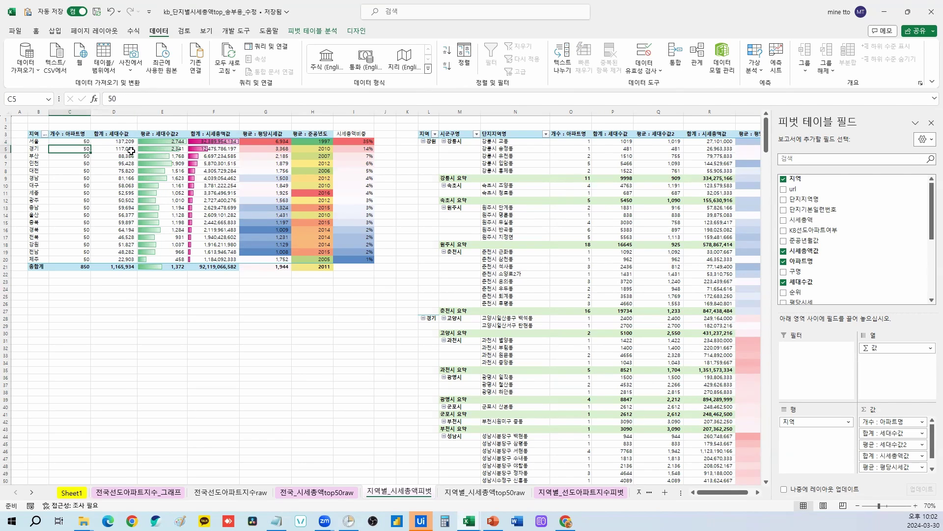
pyautogui.click(132, 149)
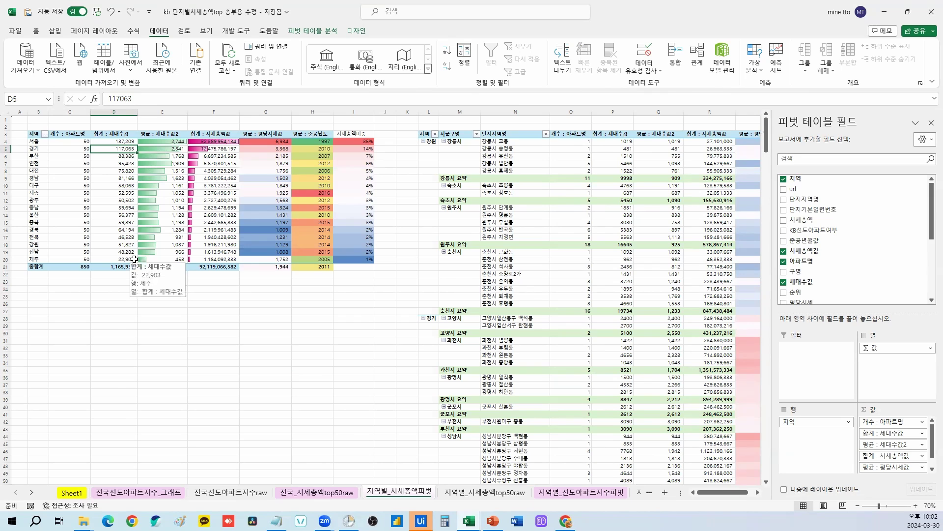
pyautogui.click(224, 310)
pyautogui.click(181, 143)
pyautogui.moveTo(180, 144); pyautogui.dragTo(183, 260)
pyautogui.click(213, 318)
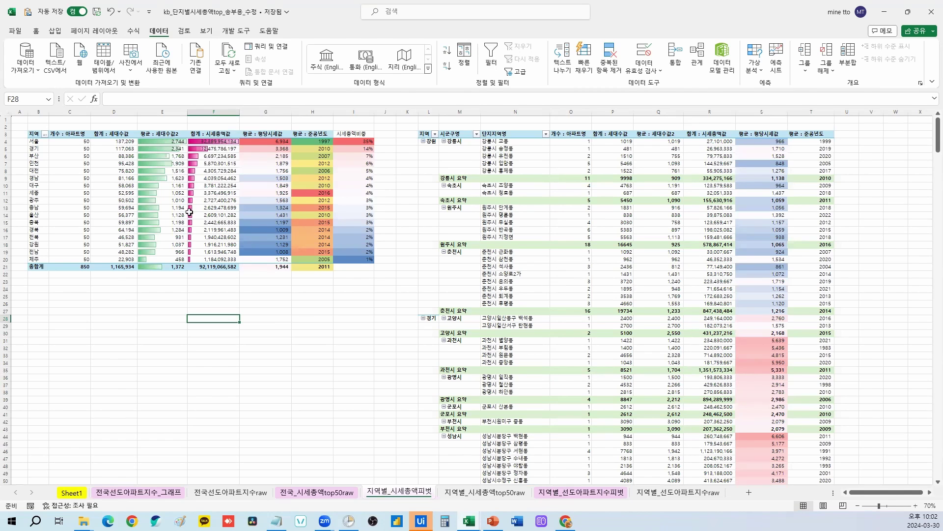
pyautogui.click(177, 260)
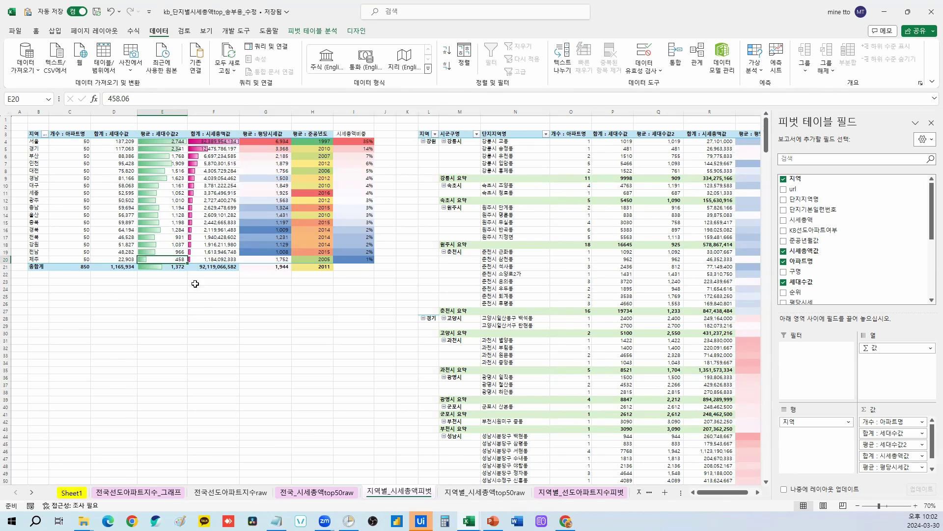
# Compare the total 시세총액값 and average 평당시세값 across the regions in the regional pivot.
pyautogui.moveTo(234, 143); pyautogui.dragTo(235, 261)
pyautogui.click(281, 296)
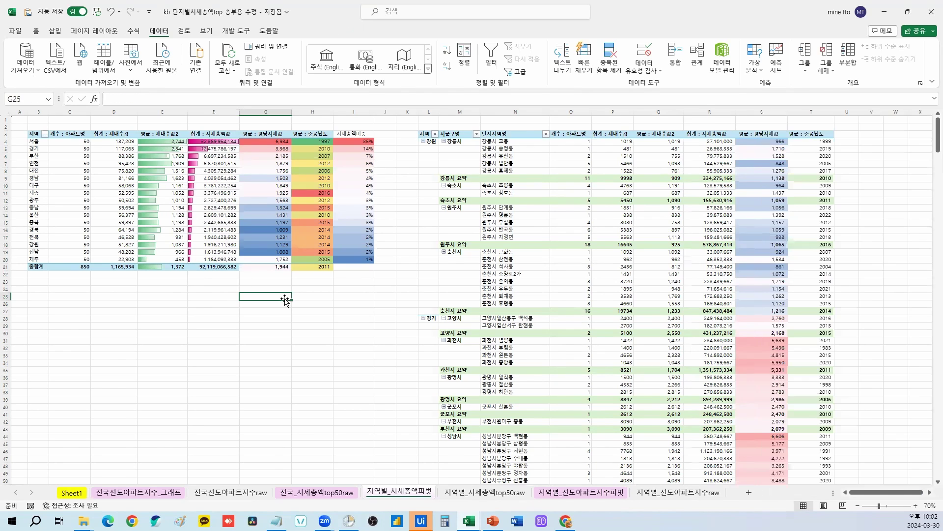
pyautogui.click(221, 142)
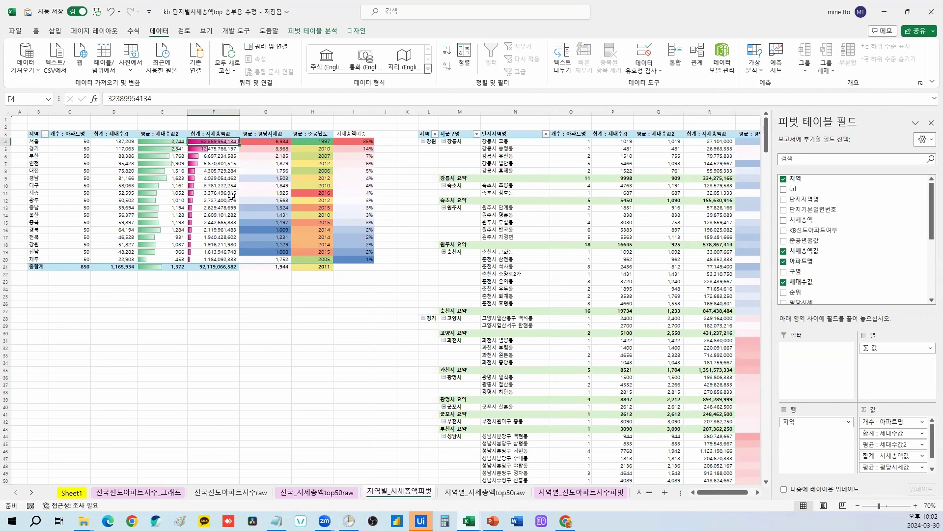
pyautogui.click(126, 143)
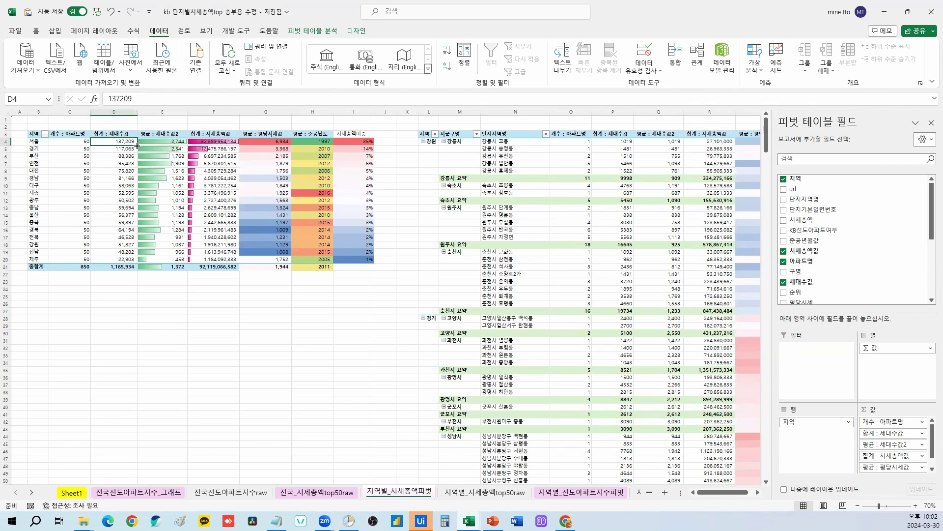
pyautogui.moveTo(221, 141); pyautogui.dragTo(220, 259)
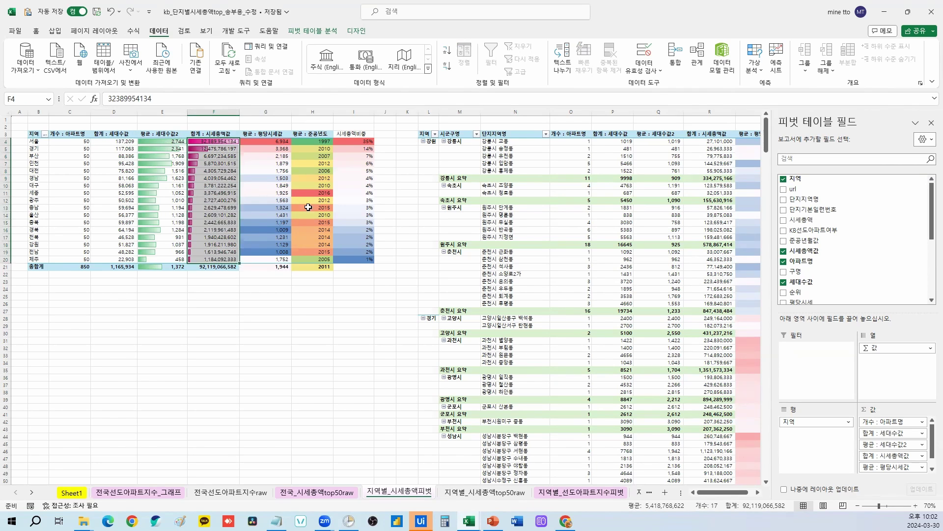
pyautogui.moveTo(268, 141)
pyautogui.mouseDown()
pyautogui.moveTo(274, 190)
pyautogui.moveTo(270, 142)
pyautogui.mouseUp()
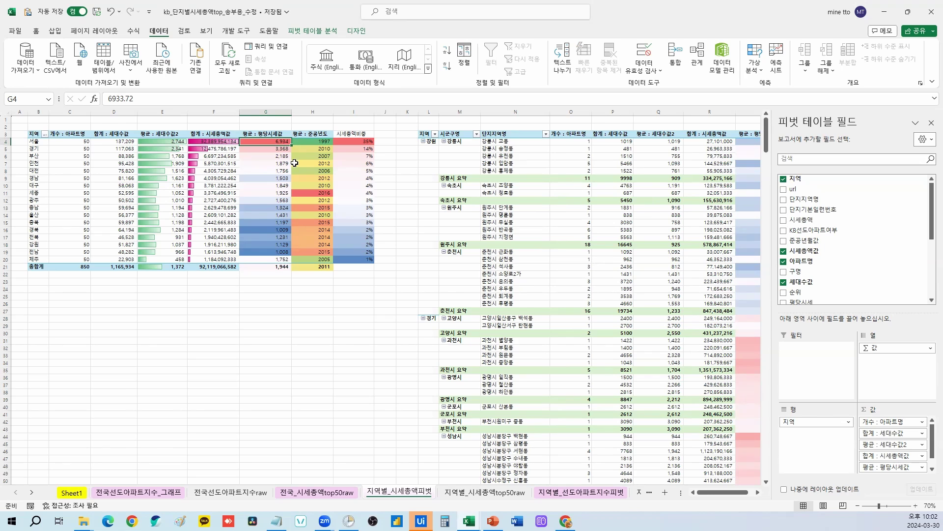
pyautogui.click(280, 259)
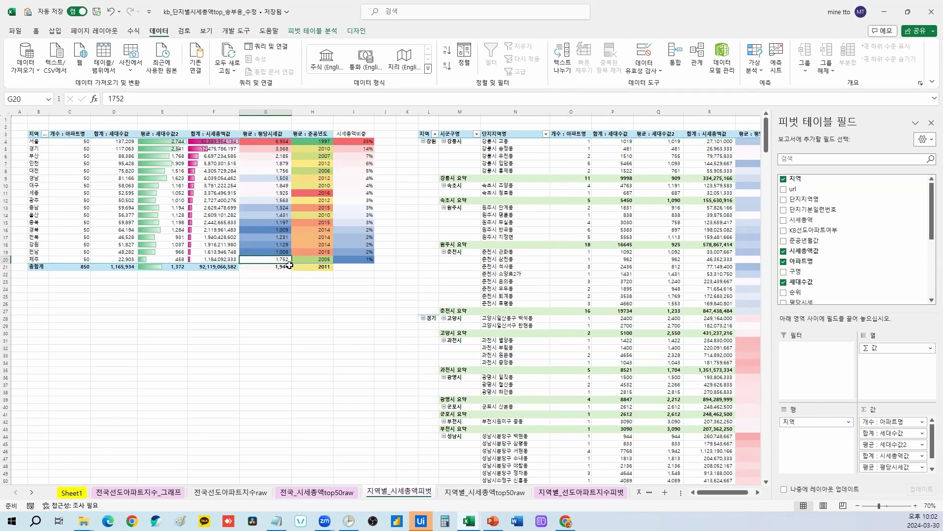
# Compare the average 준공년도 of 서울, 세종 and 제주 in the regional pivot.
pyautogui.moveTo(315, 143); pyautogui.dragTo(312, 259)
pyautogui.click(312, 192)
pyautogui.click(323, 143)
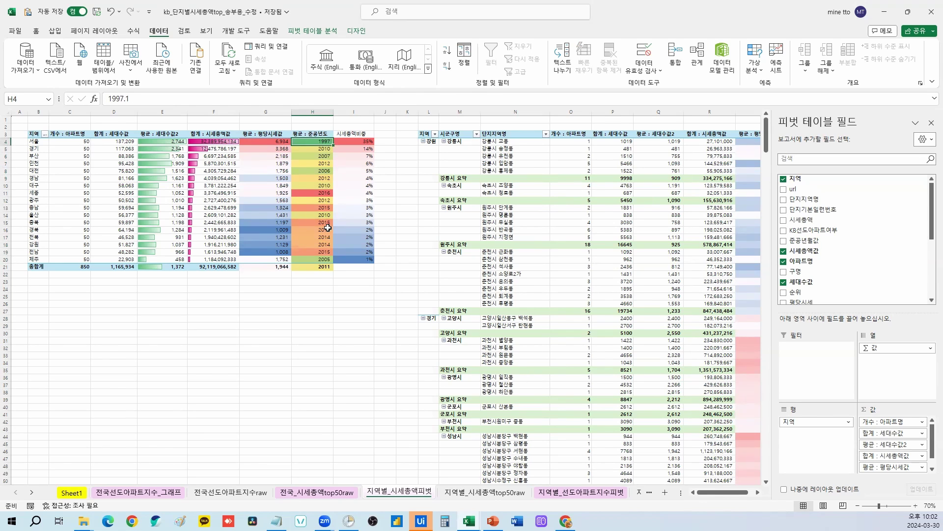
pyautogui.click(321, 258)
pyautogui.click(325, 195)
pyautogui.click(7, 193)
pyautogui.click(329, 196)
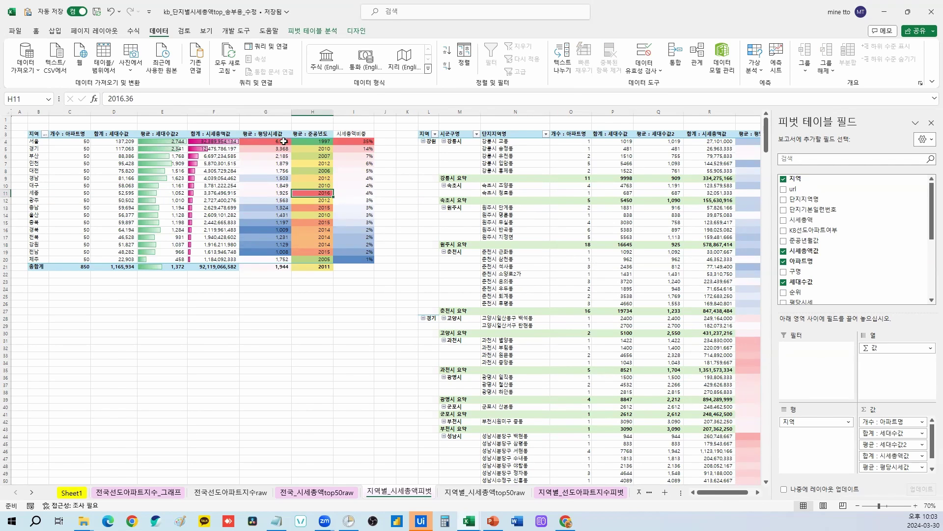
pyautogui.click(317, 142)
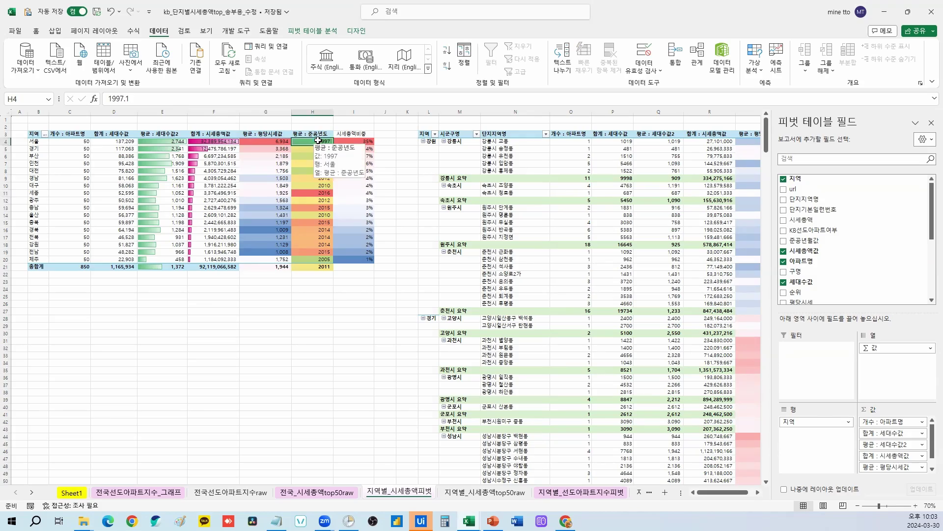
# Drill through the 서울 average 준공년도 value to its detail rows, and delete the generated detail sheet.
pyautogui.doubleClick(318, 141)
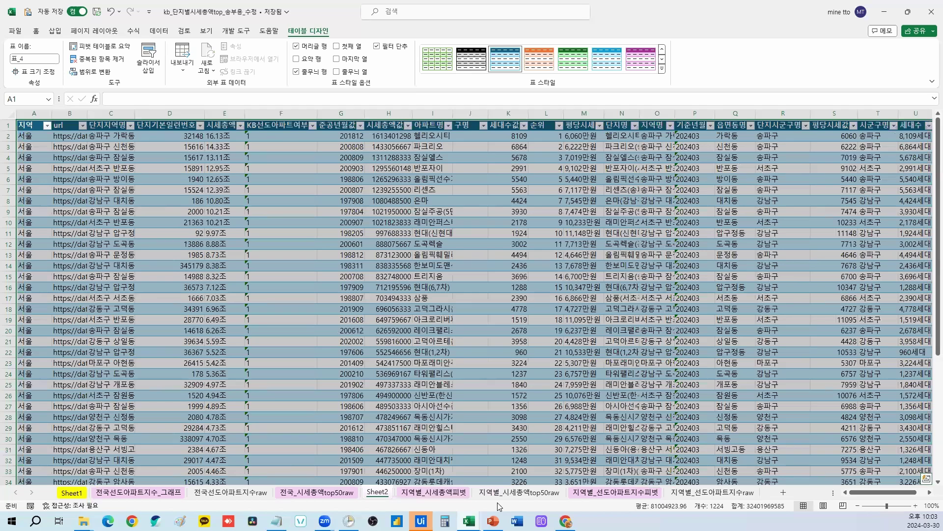
pyautogui.rightClick(385, 494)
pyautogui.click(411, 344)
pyautogui.click(445, 288)
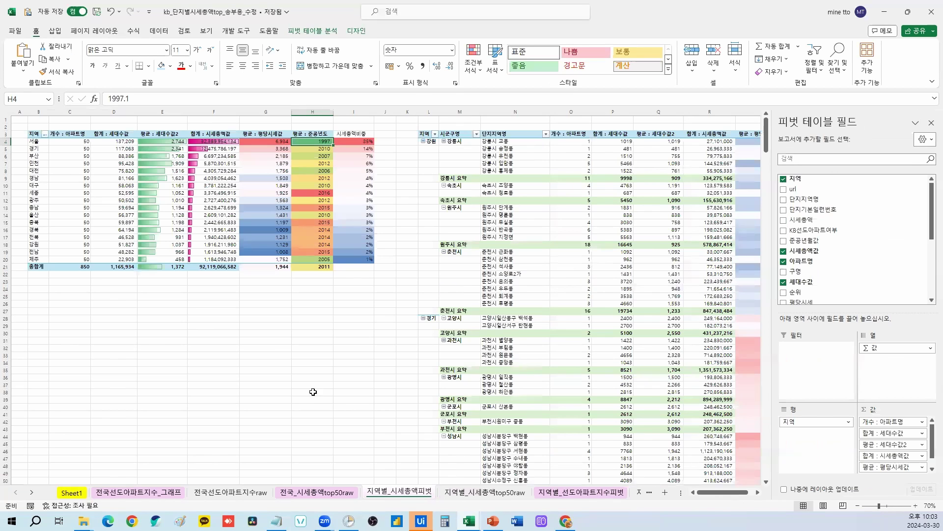
# Look over the second pivot, which breaks the 시세총액 figures down by 지역, 시군구명 and 단지지역명.
pyautogui.click(202, 316)
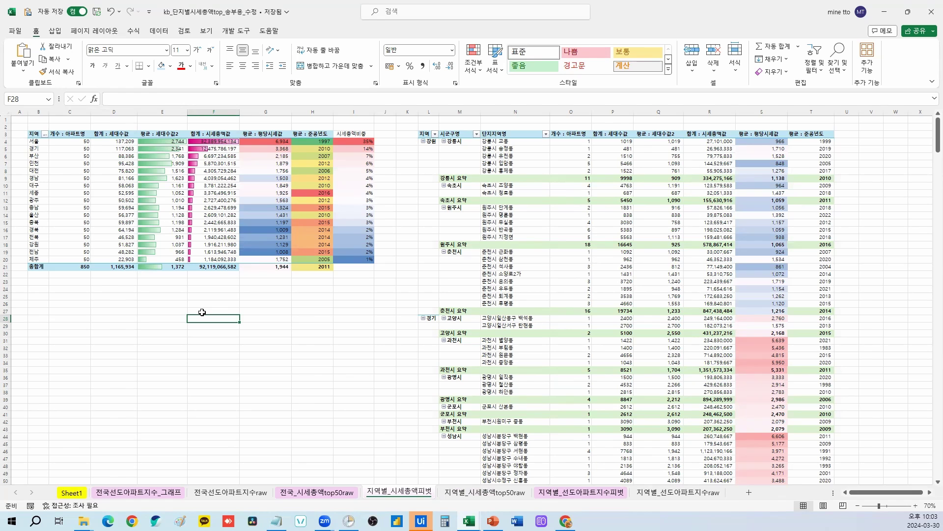
pyautogui.click(511, 185)
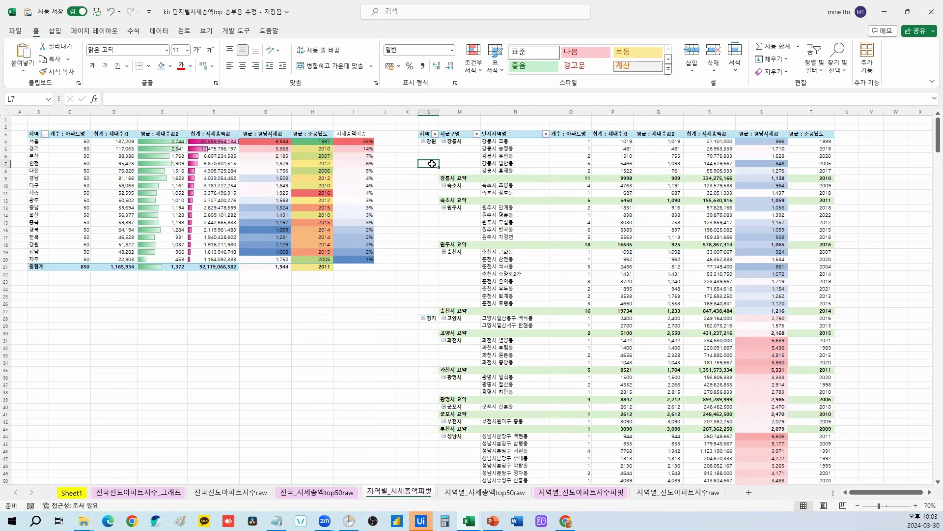
pyautogui.click(469, 149)
pyautogui.moveTo(469, 150); pyautogui.dragTo(522, 162)
pyautogui.click(612, 126)
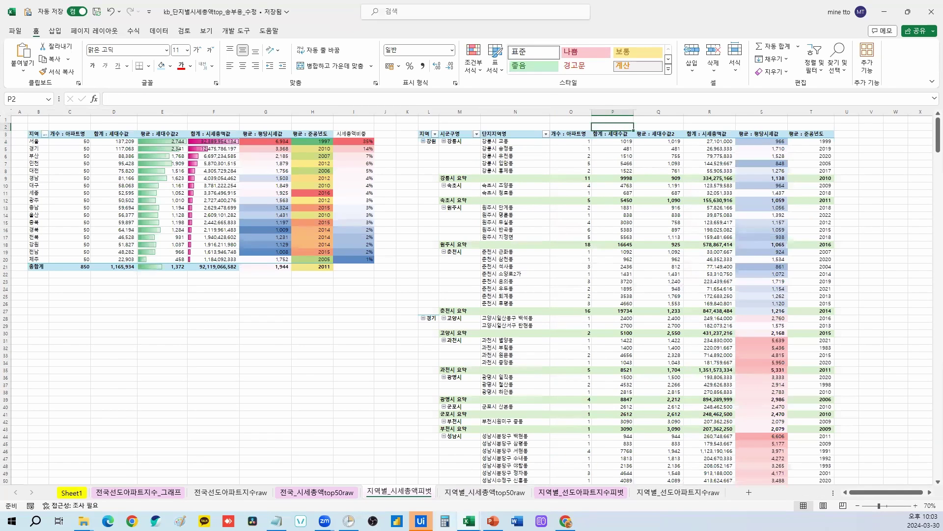
# Switch back to the 통합 문서6 workbook with the loaded 표1 query table.
pyautogui.moveTo(469, 520)
pyautogui.click(721, 480)
pyautogui.click(285, 307)
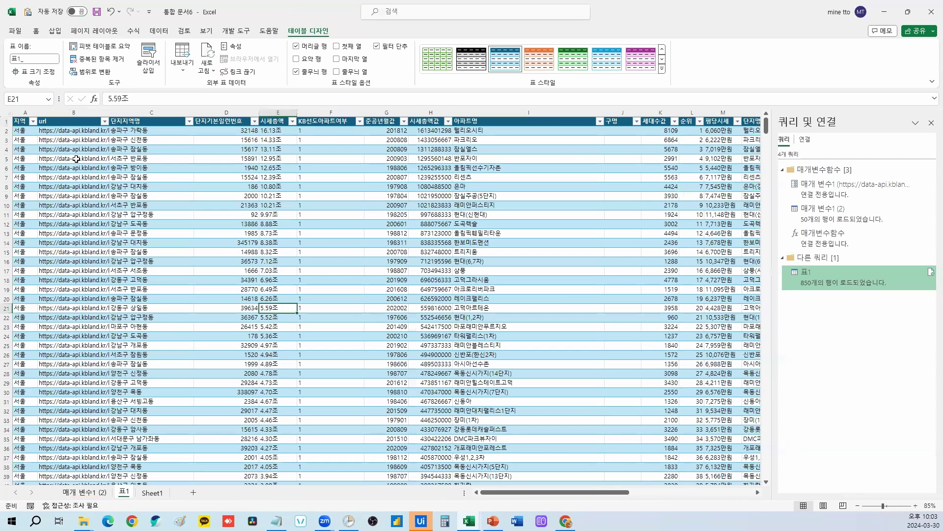
# Create a pivot table on a new sheet from the loaded 표1 table.
pyautogui.click(18, 122)
pyautogui.click(54, 31)
pyautogui.click(22, 54)
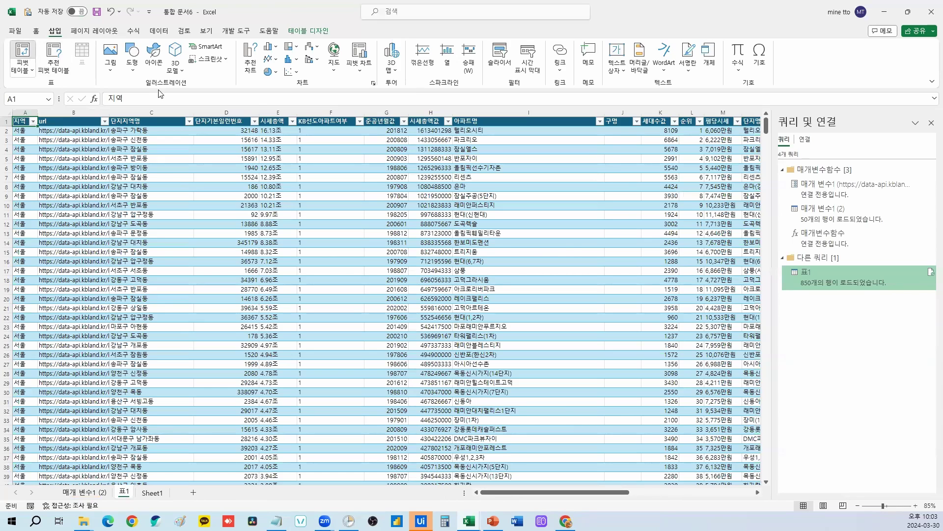
pyautogui.click(621, 373)
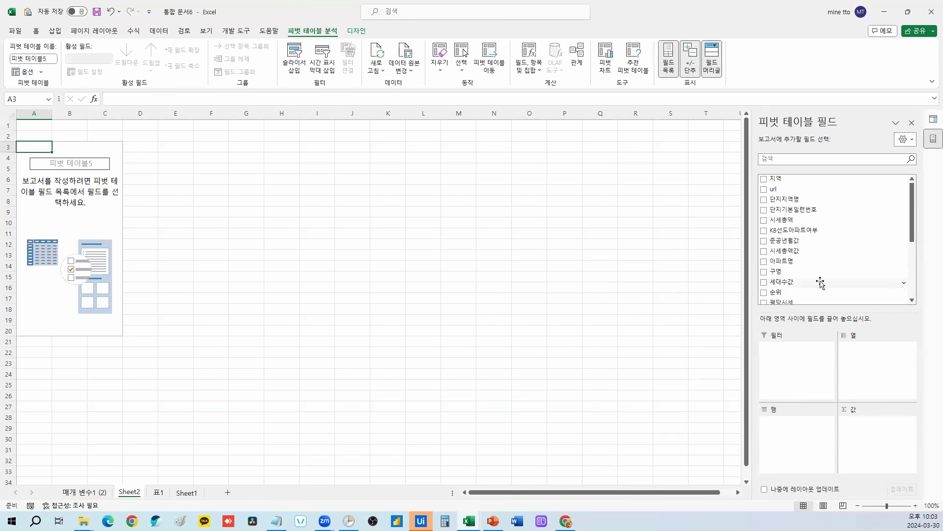
# Add the 지역 field to the rows of the new pivot table.
pyautogui.moveTo(785, 179); pyautogui.dragTo(804, 217)
pyautogui.click(356, 31)
pyautogui.click(76, 72)
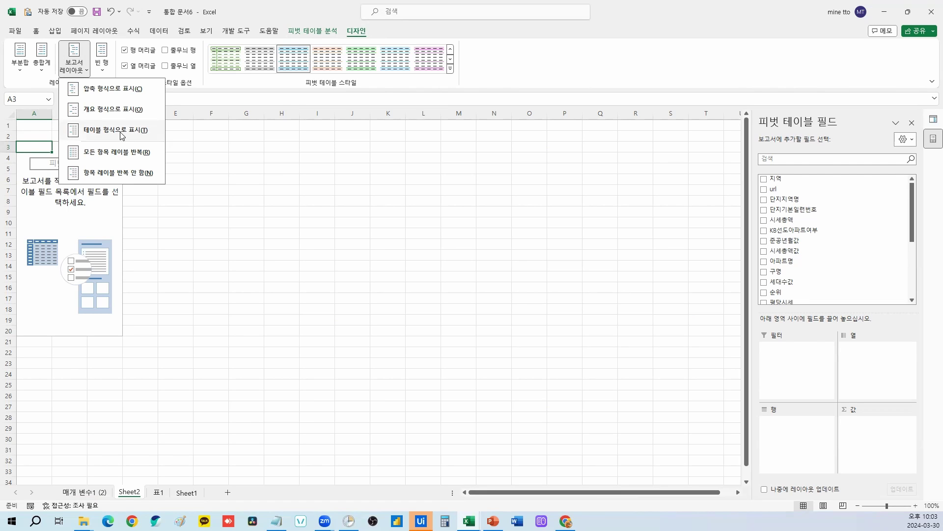
pyautogui.click(779, 179)
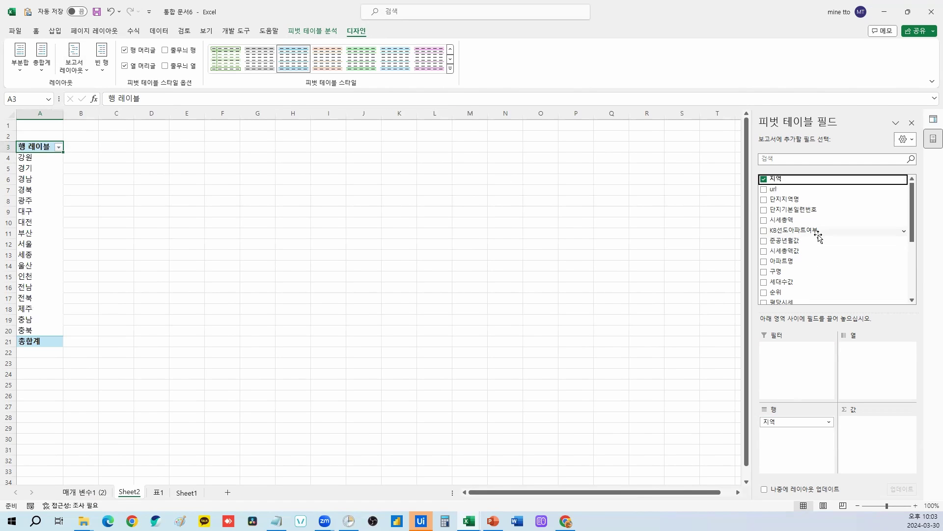
# Nest 단지지역명 under 지역 in the pivot rows and examine the combined row-label column.
pyautogui.moveTo(786, 199); pyautogui.dragTo(794, 434)
pyautogui.click(59, 158)
pyautogui.click(74, 113)
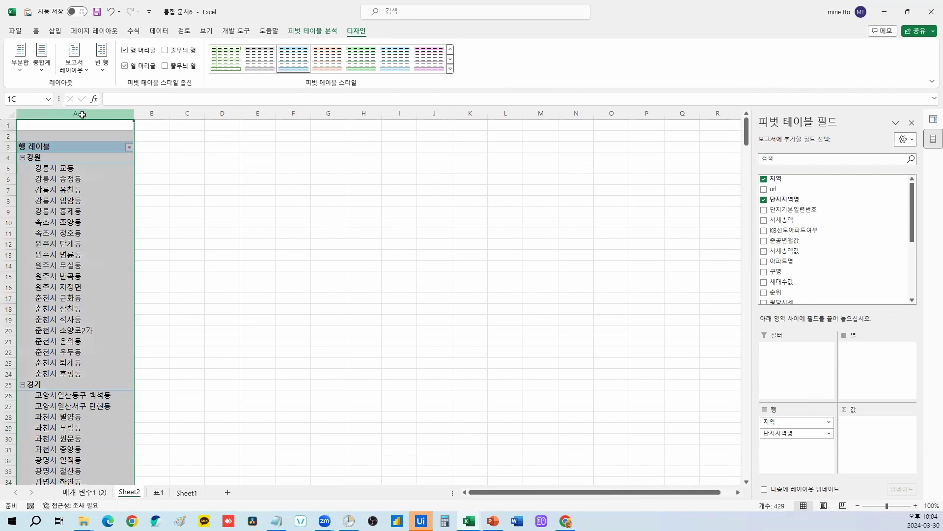
pyautogui.click(79, 238)
pyautogui.click(90, 160)
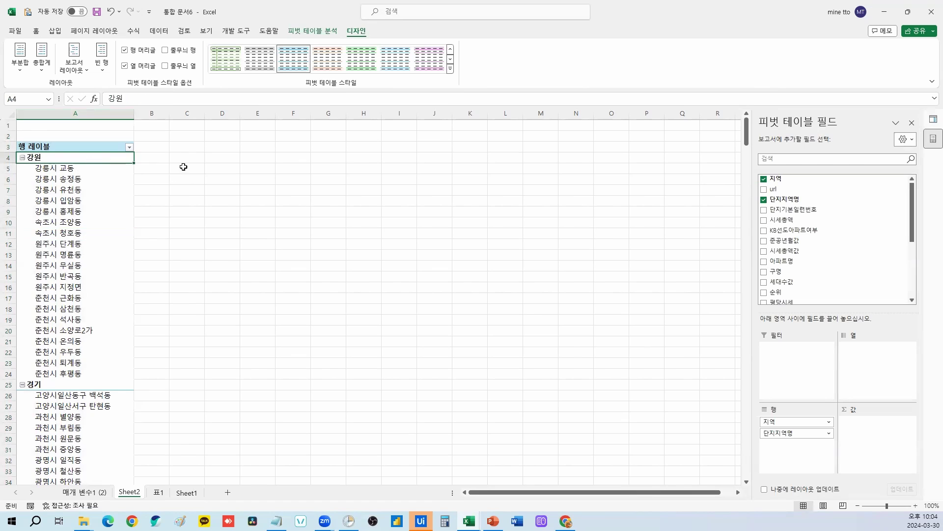
pyautogui.moveTo(97, 167); pyautogui.dragTo(77, 364)
pyautogui.click(258, 254)
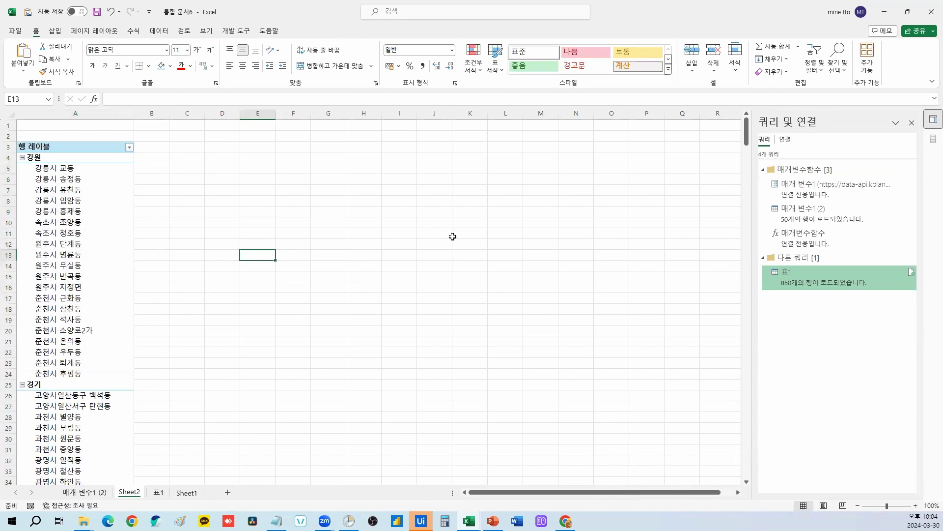
# Set the pivot table's report layout to tabular form.
pyautogui.click(93, 193)
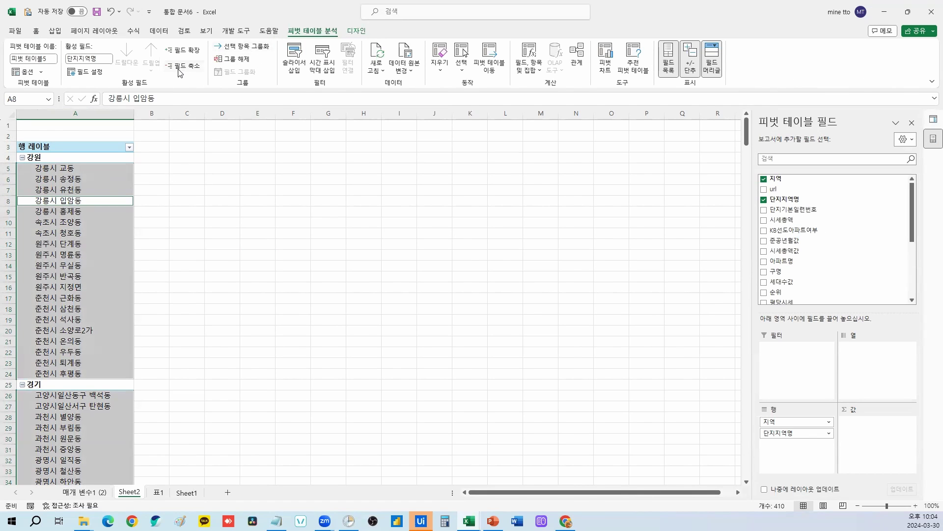
pyautogui.click(350, 32)
pyautogui.click(74, 61)
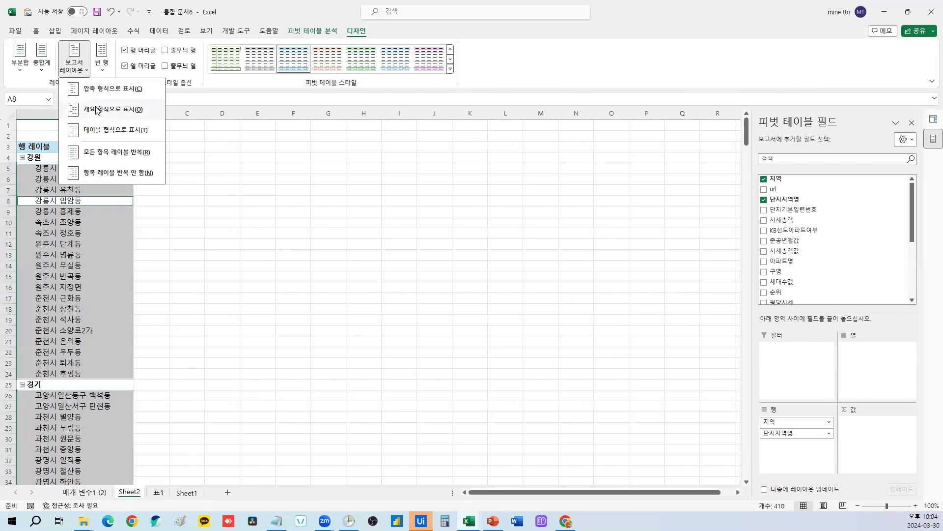
pyautogui.click(117, 132)
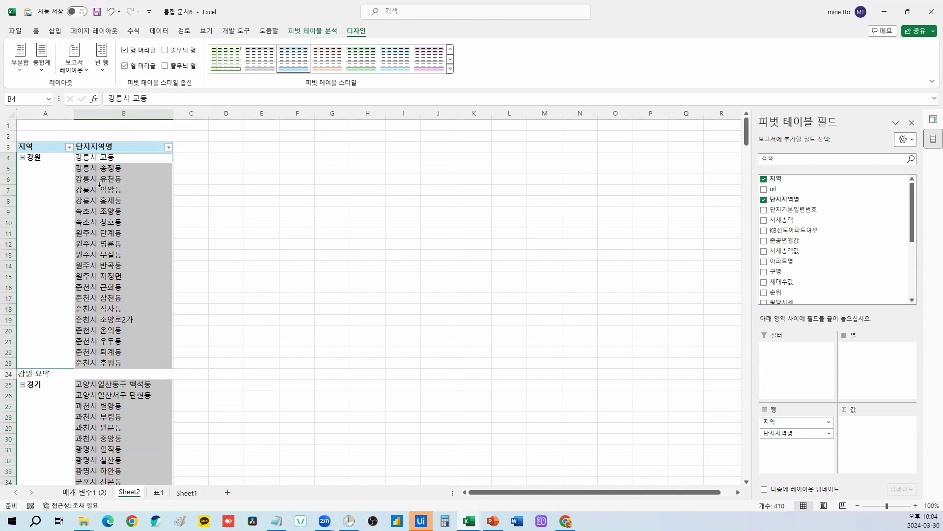
pyautogui.click(118, 146)
pyautogui.click(75, 69)
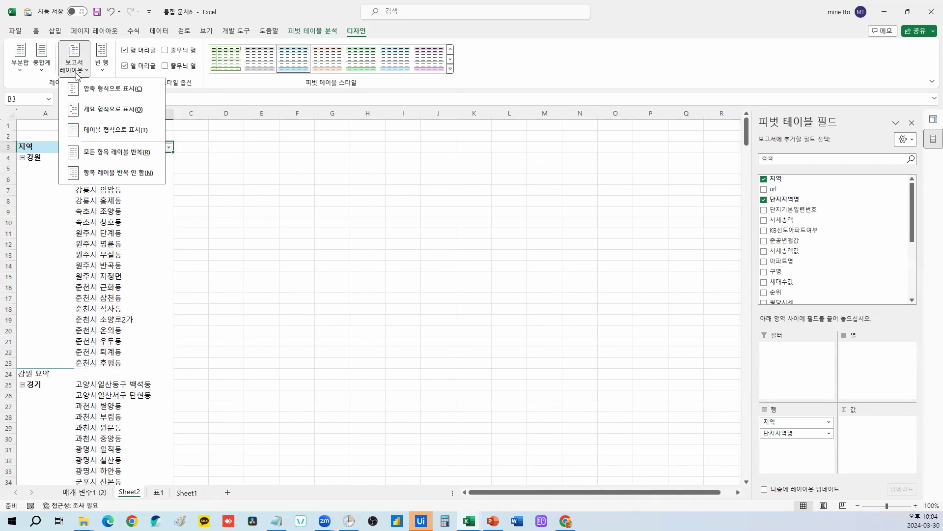
pyautogui.click(126, 132)
# Remove 단지지역명 from the pivot rows and add 아파트명 to the values as a count.
pyautogui.click(764, 199)
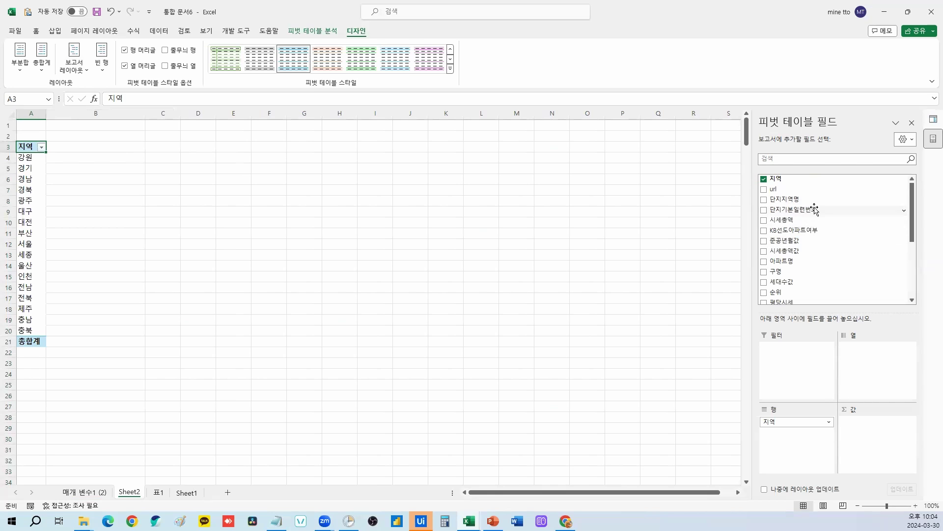
pyautogui.moveTo(795, 263); pyautogui.dragTo(870, 438)
pyautogui.moveTo(100, 157); pyautogui.dragTo(85, 330)
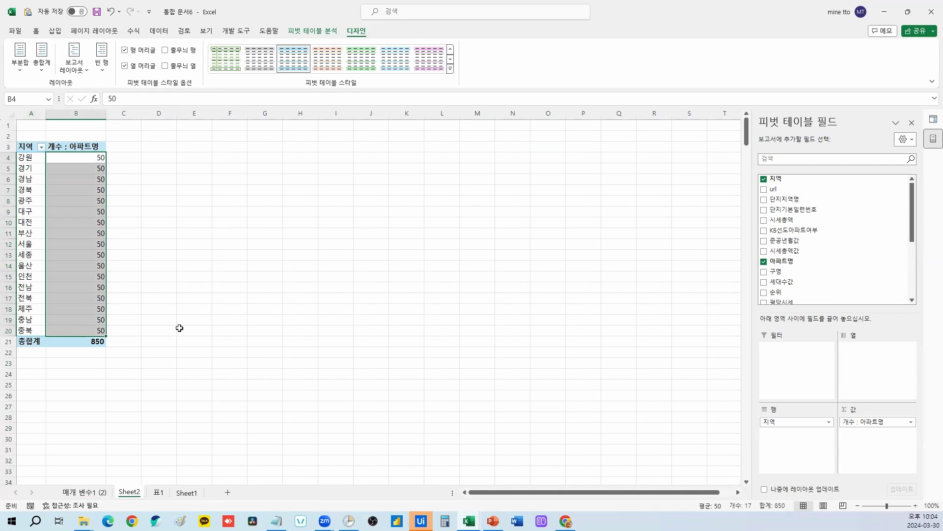
pyautogui.click(73, 167)
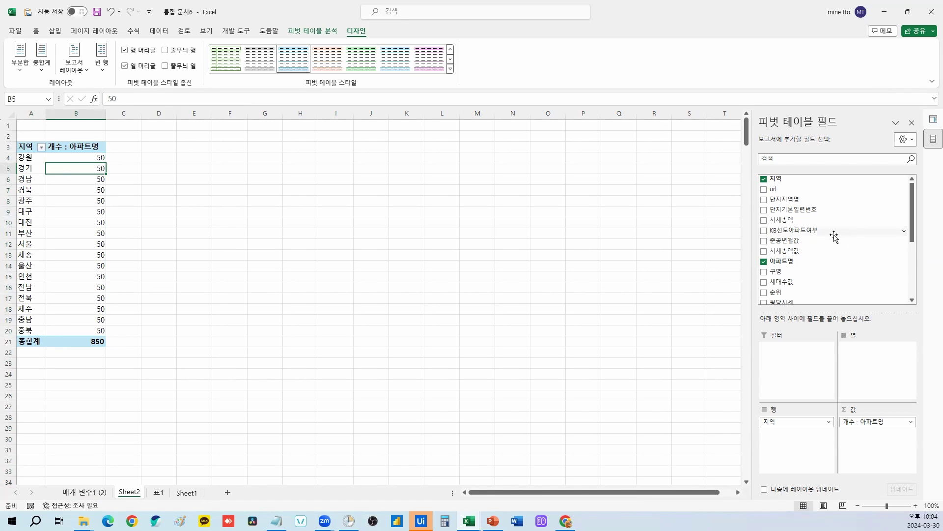
# Compare the 시세총액 text column with the numeric 시세총액값 column on the 표1 sheet.
pyautogui.scroll(-2, 825, 248)
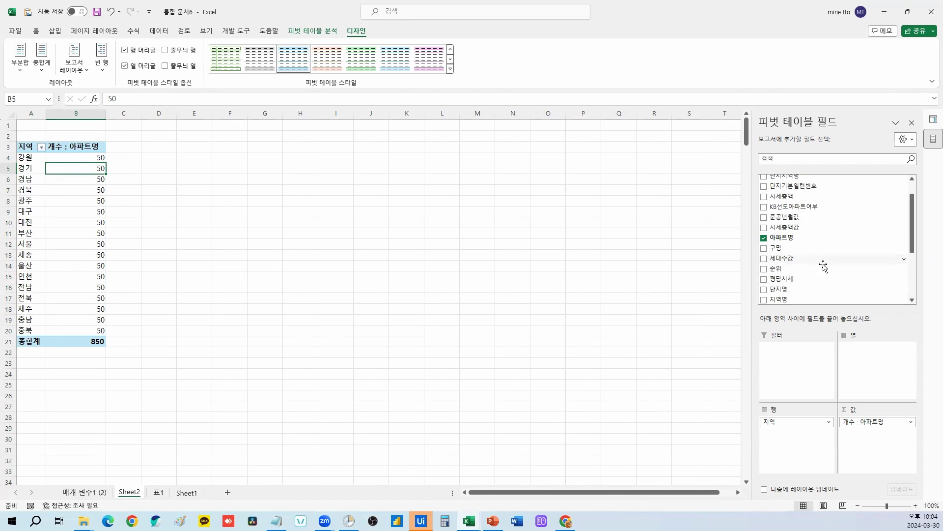
pyautogui.click(168, 490)
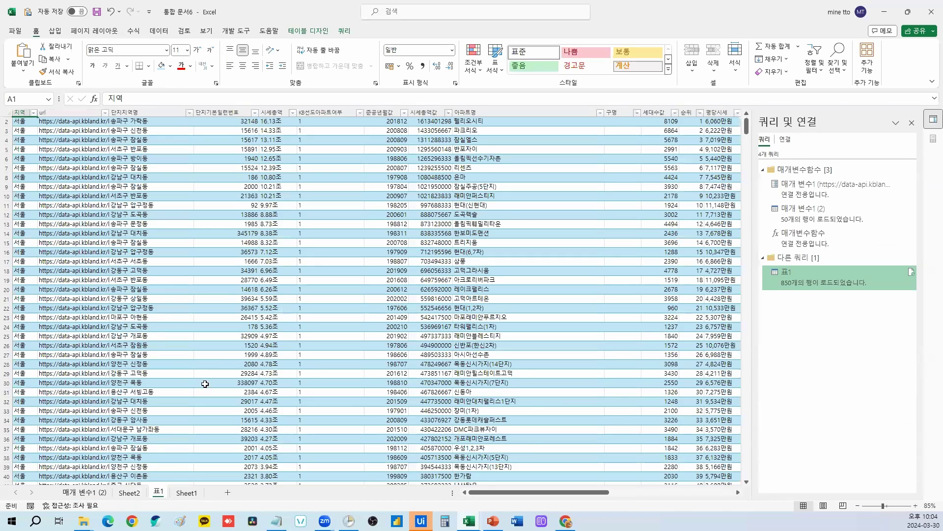
pyautogui.click(281, 123)
pyautogui.moveTo(280, 131); pyautogui.dragTo(278, 252)
pyautogui.click(281, 134)
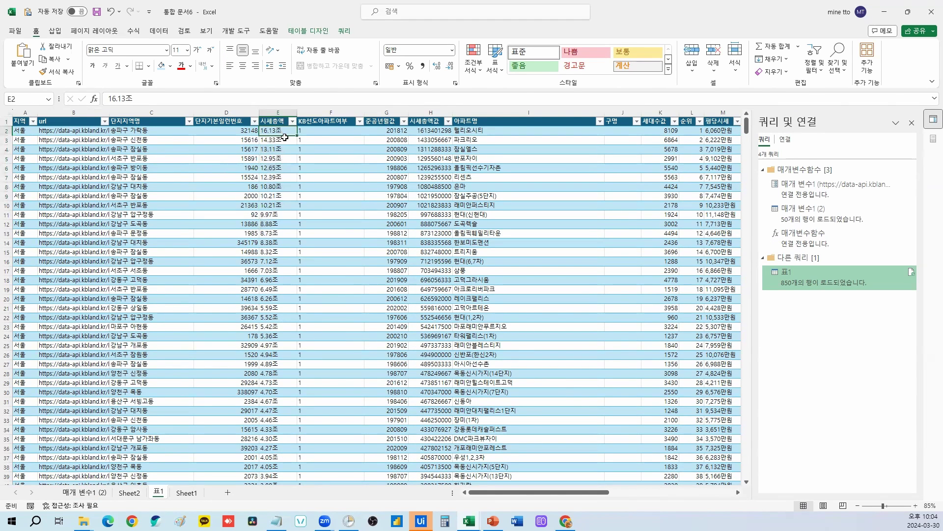
pyautogui.moveTo(431, 131); pyautogui.dragTo(429, 286)
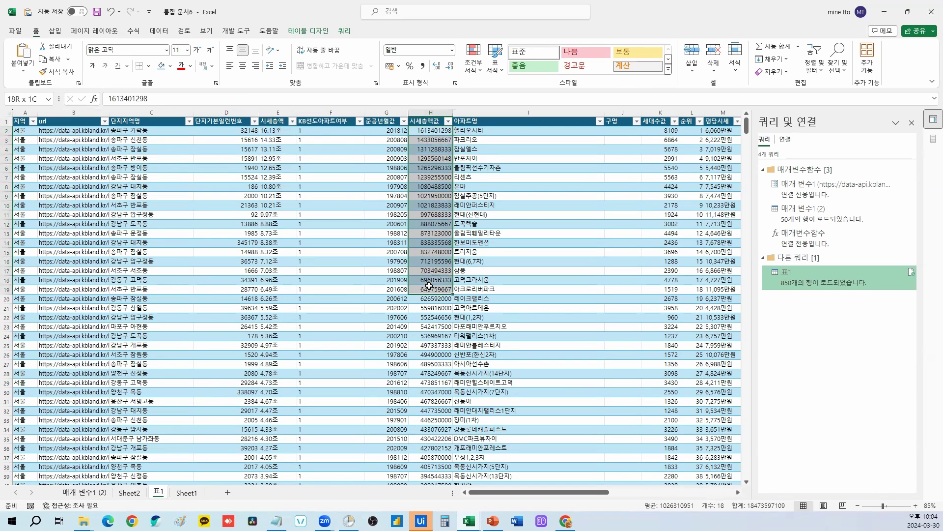
pyautogui.click(432, 131)
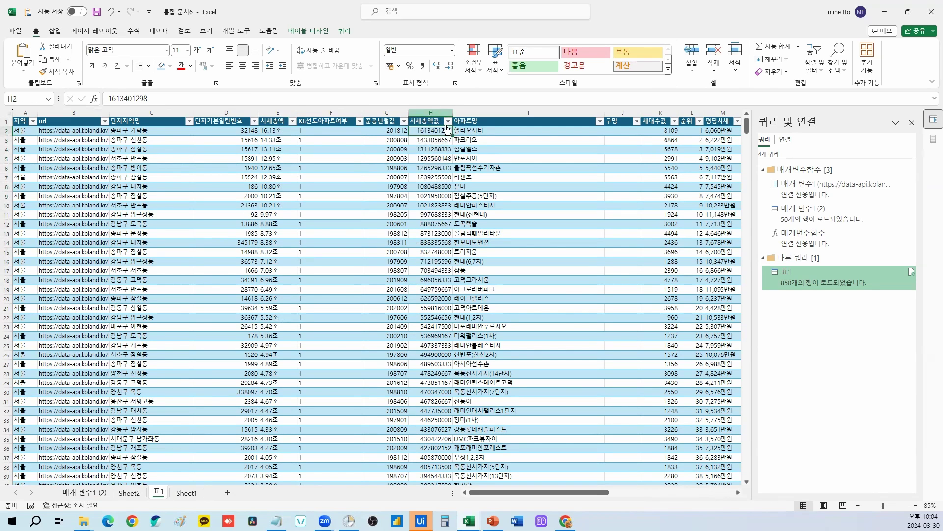
# Add 시세총액값 and 세대수값 to the values of the Sheet2 pivot as sums.
pyautogui.click(126, 493)
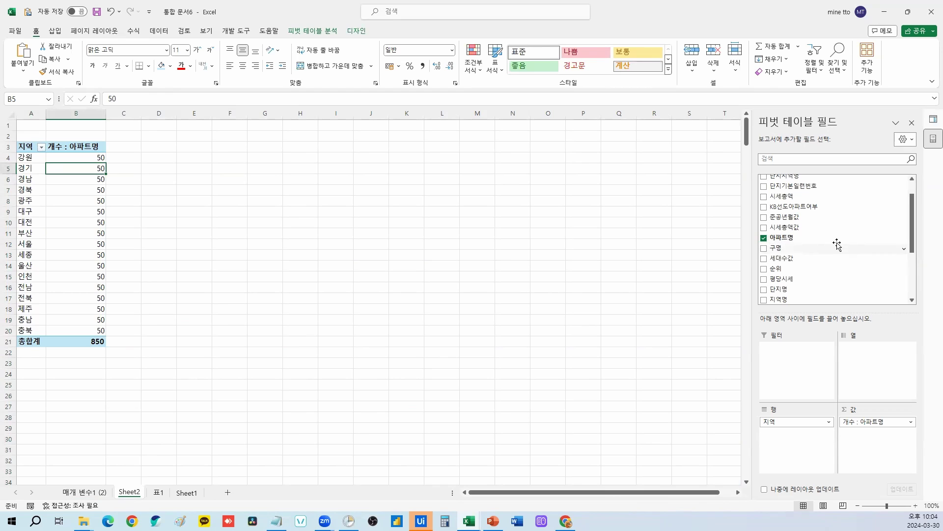
pyautogui.click(803, 231)
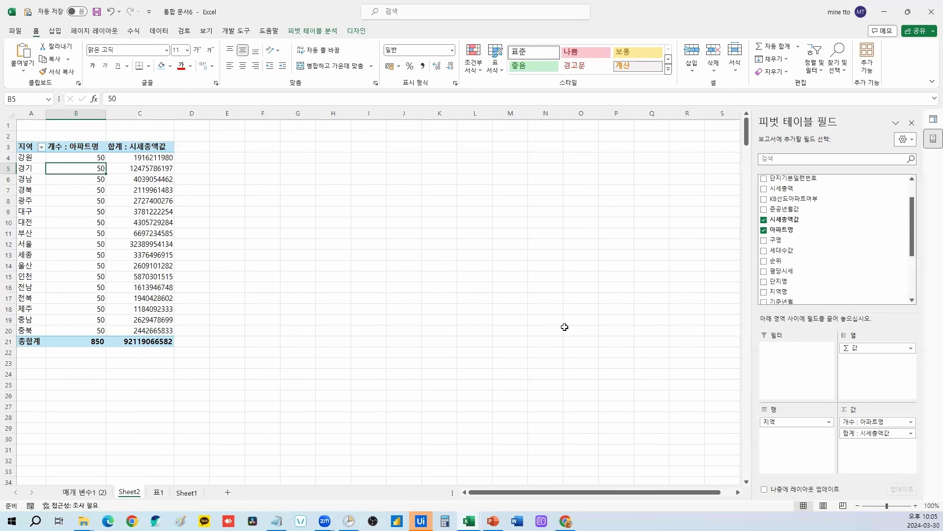
pyautogui.moveTo(803, 252); pyautogui.dragTo(869, 450)
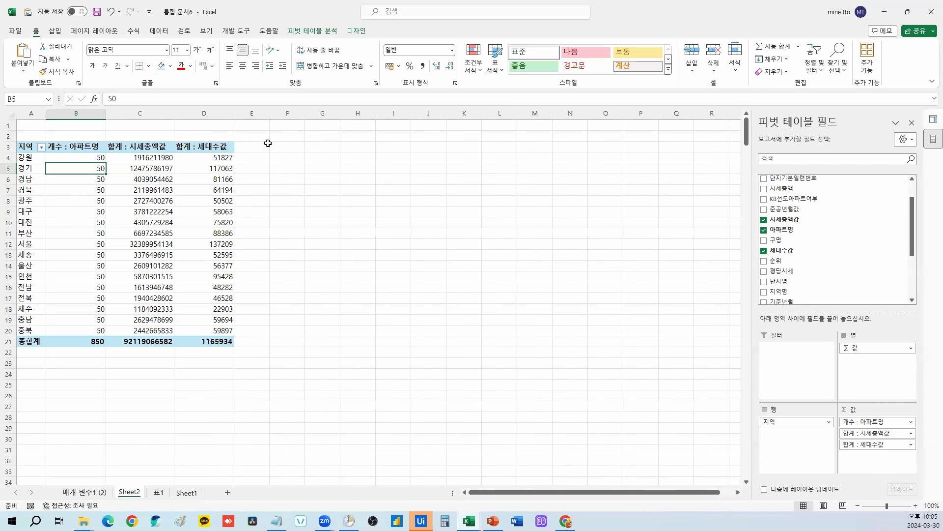
# Add 세대수값 to the pivot values a second time and summarize it by average (평균).
pyautogui.moveTo(782, 250); pyautogui.dragTo(863, 450)
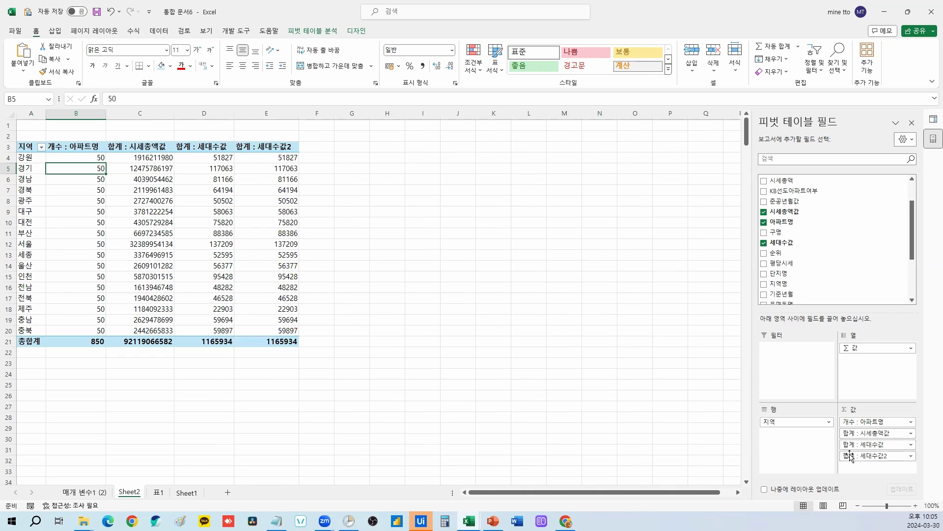
pyautogui.click(912, 460)
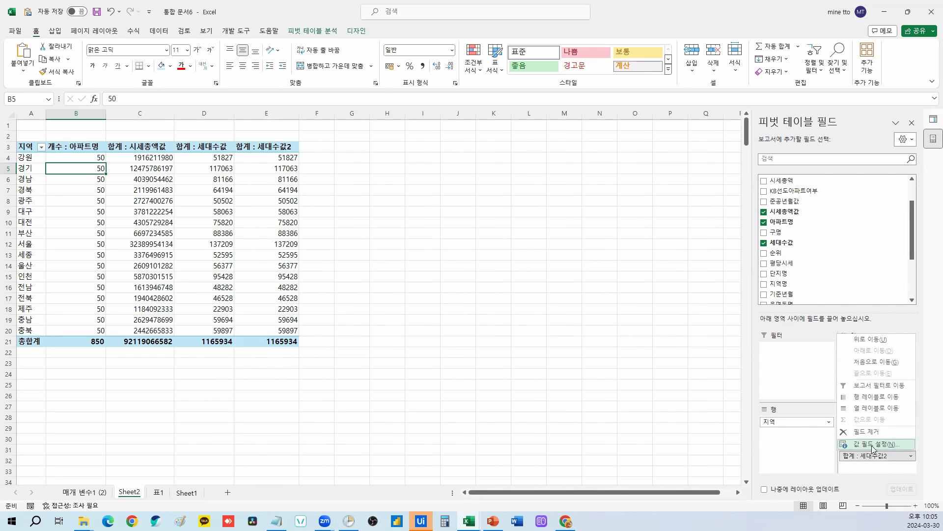
pyautogui.click(880, 449)
pyautogui.click(521, 325)
pyautogui.click(622, 374)
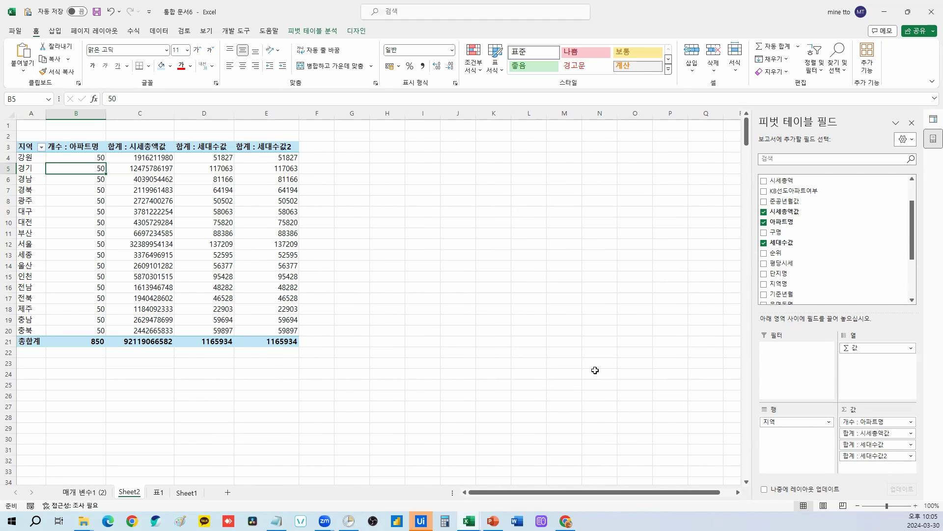
# Apply the comma number style to the average and sum columns of 세대수값, including the grand totals.
pyautogui.moveTo(278, 160); pyautogui.dragTo(279, 341)
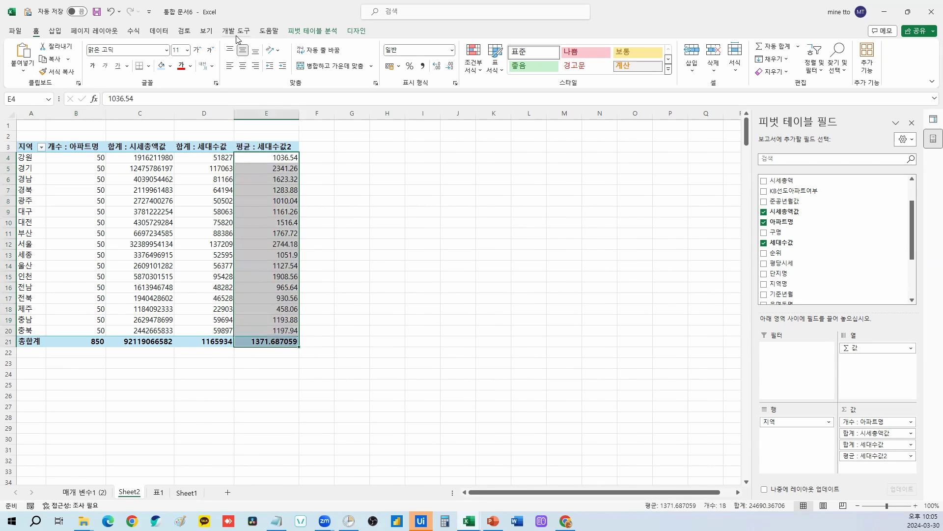
pyautogui.click(424, 66)
pyautogui.moveTo(225, 158); pyautogui.dragTo(205, 340)
pyautogui.click(423, 66)
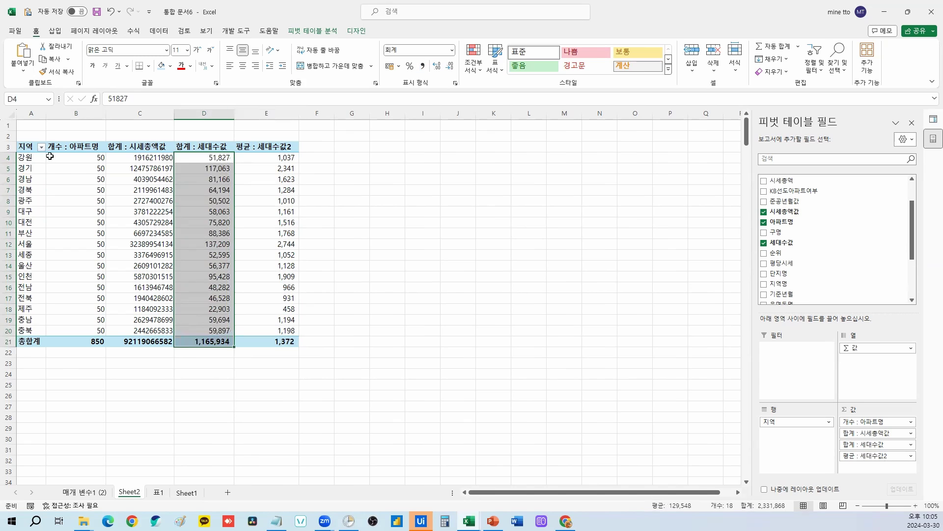
# Check the 강원 row's 아파트명 count and average 세대수값, and review the average column's value field settings.
pyautogui.click(42, 160)
pyautogui.click(89, 156)
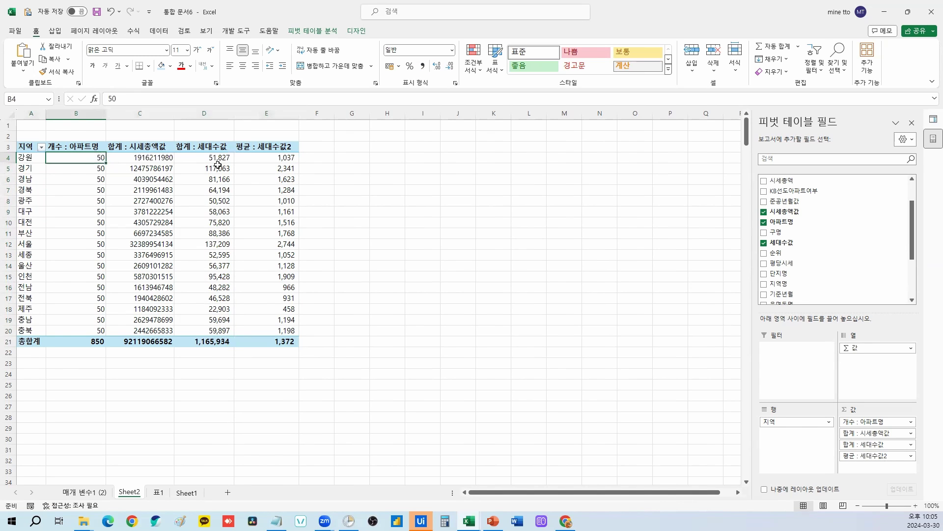
pyautogui.click(269, 156)
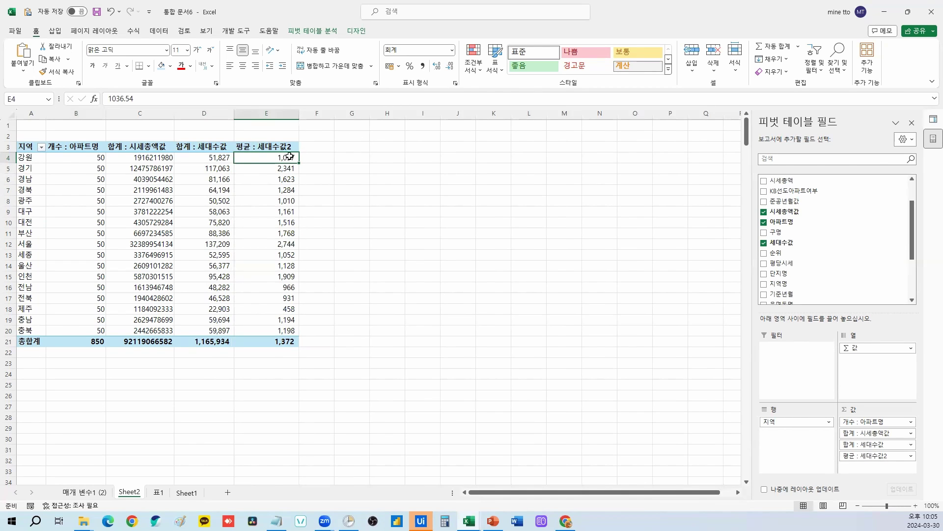
pyautogui.click(912, 456)
pyautogui.click(912, 457)
pyautogui.click(909, 456)
pyautogui.click(896, 448)
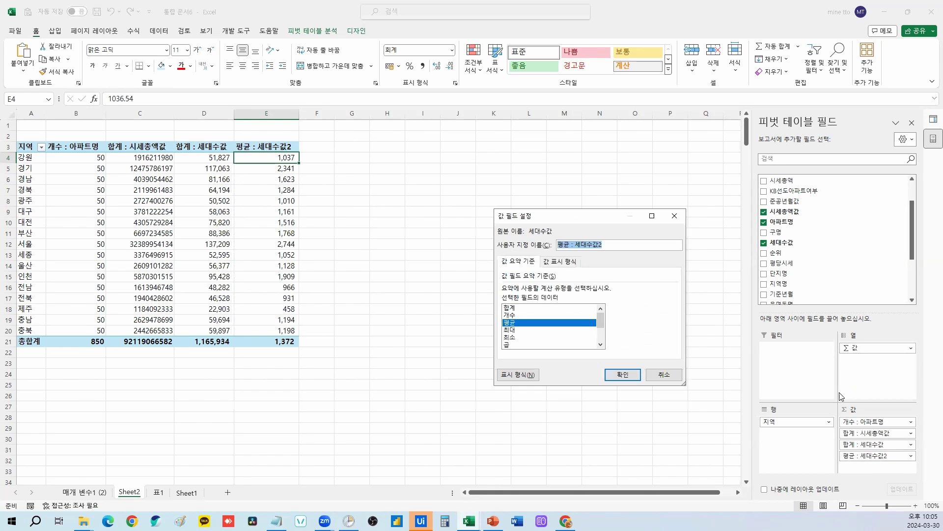
pyautogui.click(623, 374)
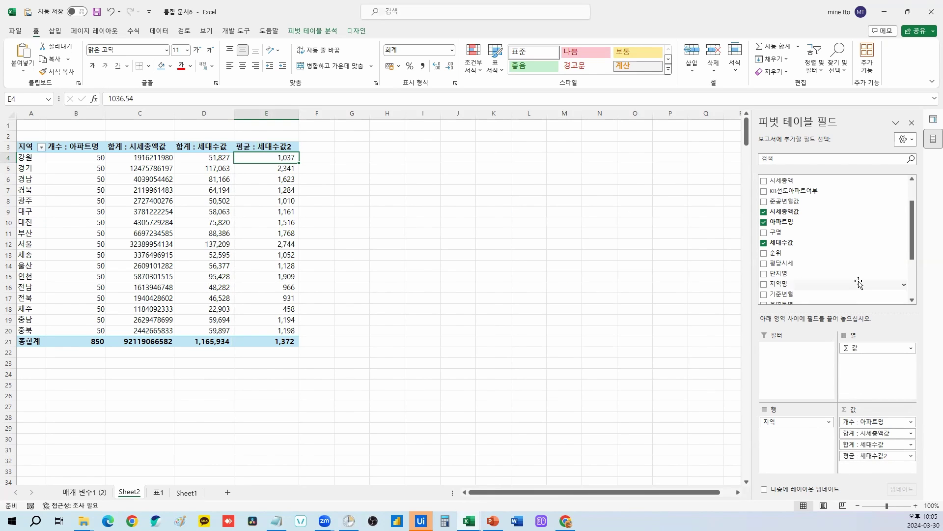
# Add 평당시세값 to the pivot values and summarize it by average (평균).
pyautogui.scroll(-3, 857, 280)
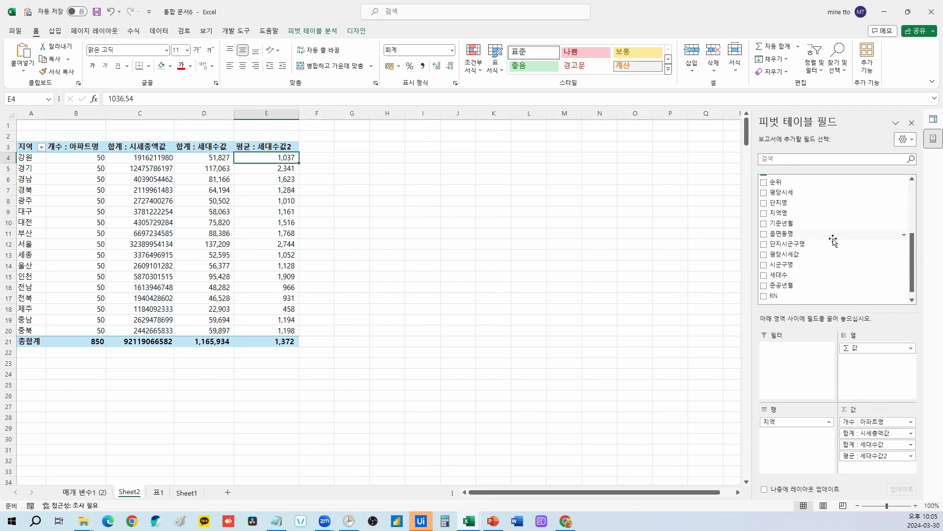
pyautogui.moveTo(786, 247); pyautogui.dragTo(866, 468)
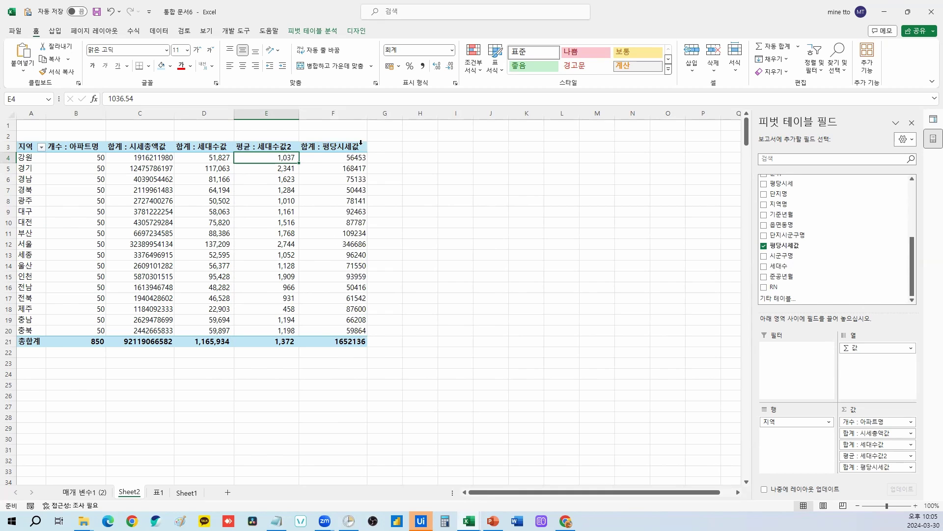
pyautogui.click(910, 467)
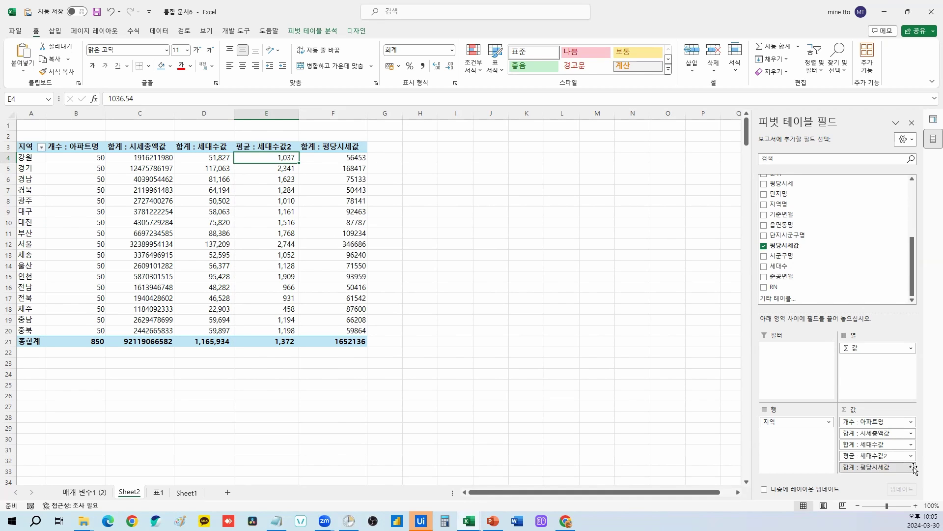
pyautogui.click(864, 461)
pyautogui.click(510, 322)
pyautogui.click(623, 374)
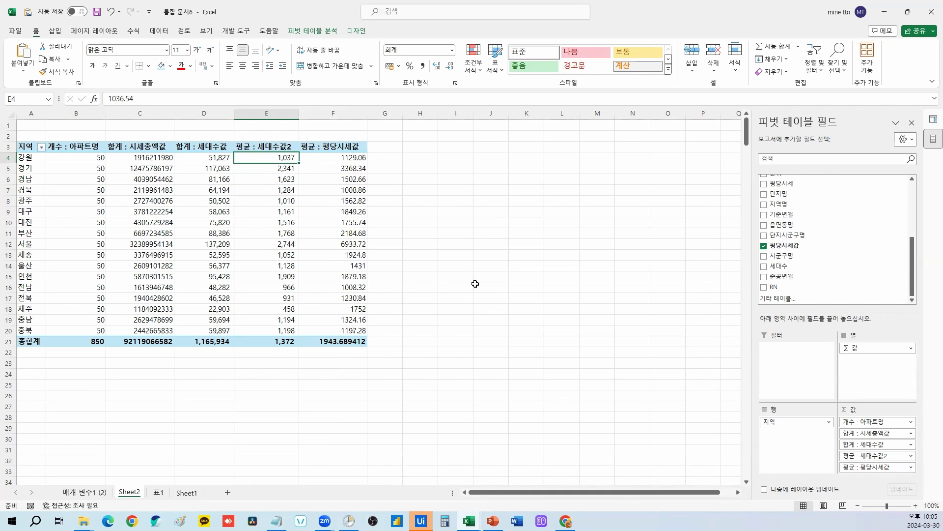
# Apply the comma style to the average 평당시세값 column and remove the pivot's grand total row.
pyautogui.click(486, 284)
pyautogui.moveTo(356, 156); pyautogui.dragTo(354, 341)
pyautogui.click(423, 67)
pyautogui.rightClick(16, 341)
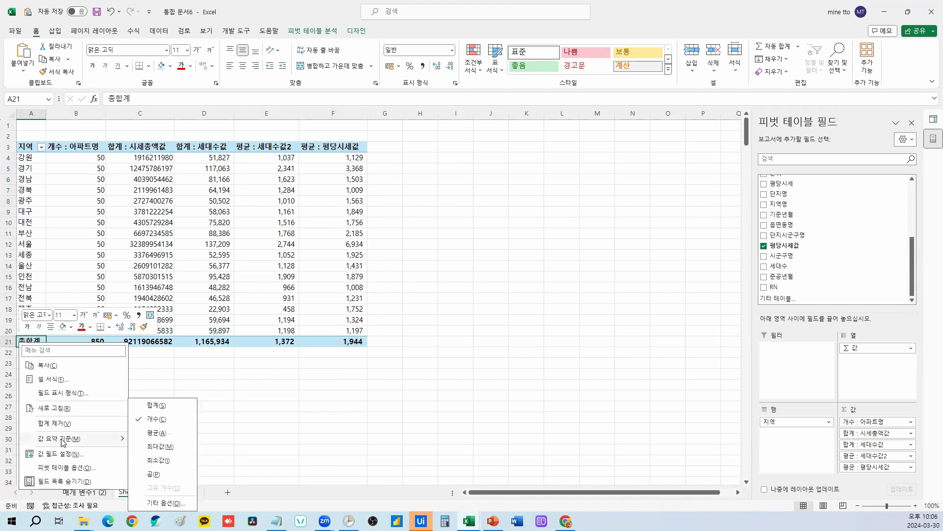
pyautogui.click(56, 426)
# Apply the comma style and a color scale, red for high and green for low values, to the 시세총액값 sums.
pyautogui.moveTo(155, 154); pyautogui.dragTo(148, 331)
pyautogui.click(424, 66)
pyautogui.click(474, 64)
pyautogui.moveTo(505, 148)
pyautogui.click(563, 138)
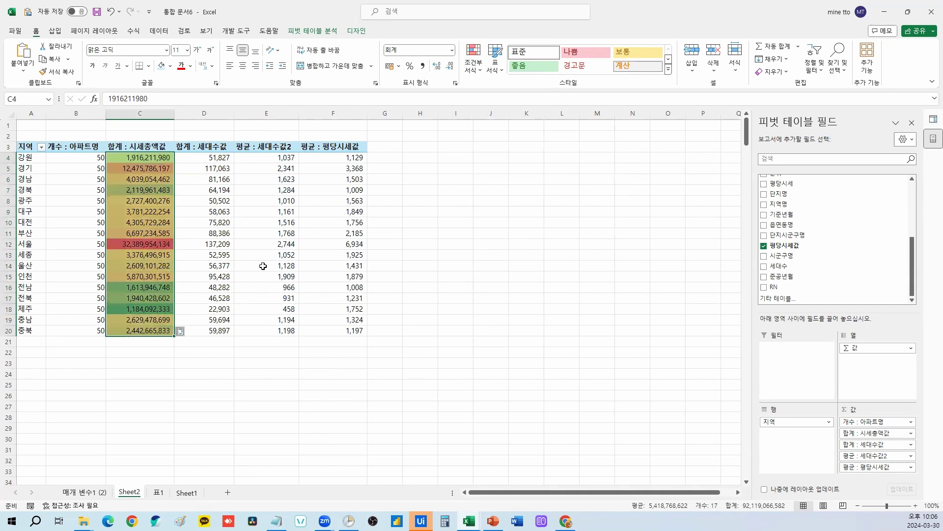
pyautogui.click(160, 197)
pyautogui.click(157, 146)
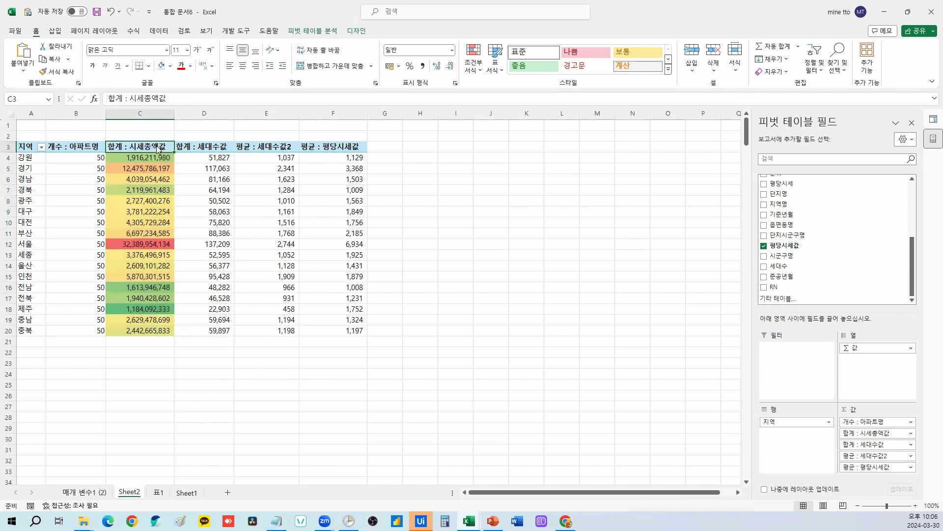
pyautogui.rightClick(156, 146)
pyautogui.moveTo(237, 230)
pyautogui.click(313, 242)
pyautogui.click(157, 201)
pyautogui.hotkey('ctrl', 'z')
# Sort the pivot's regions in descending order of the 시세총액값 sum.
pyautogui.click(137, 158)
pyautogui.rightClick(137, 158)
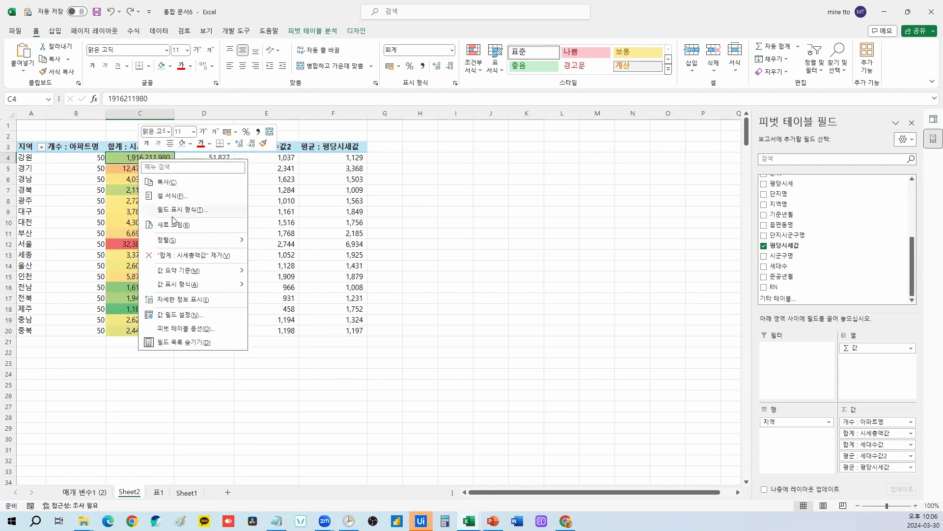
pyautogui.moveTo(187, 244)
pyautogui.click(293, 254)
pyautogui.moveTo(148, 158); pyautogui.dragTo(148, 330)
pyautogui.click(162, 201)
pyautogui.moveTo(132, 155); pyautogui.dragTo(141, 331)
pyautogui.click(141, 330)
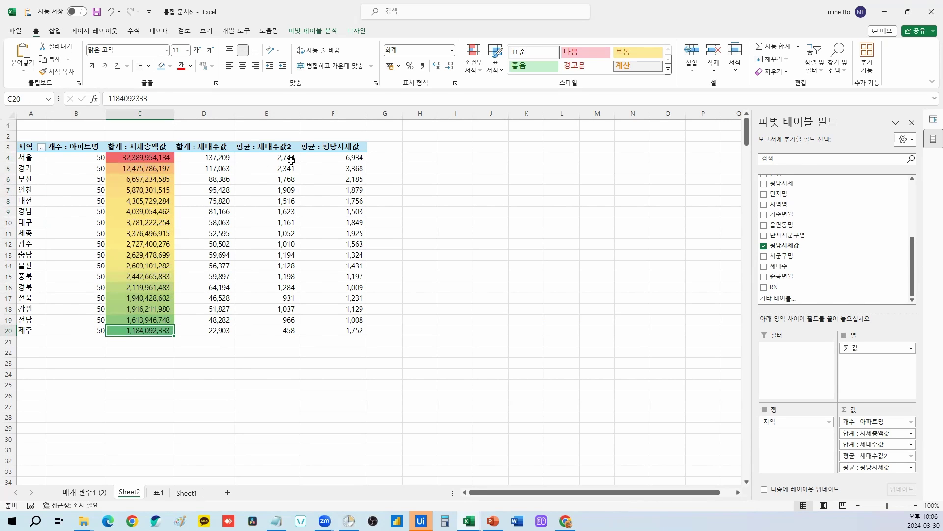
# Add green gradient data bars to the average 평당시세값 column for all regions.
pyautogui.moveTo(288, 158); pyautogui.dragTo(261, 330)
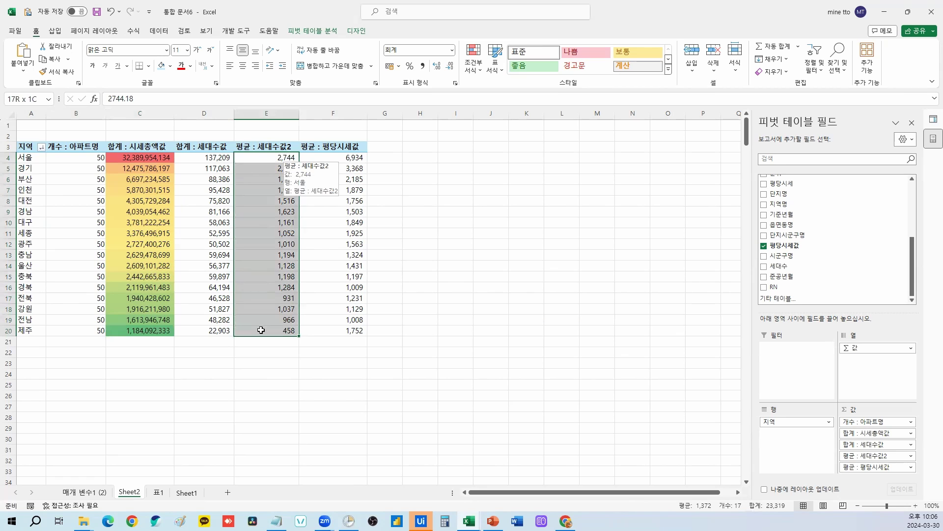
pyautogui.moveTo(356, 158); pyautogui.dragTo(352, 330)
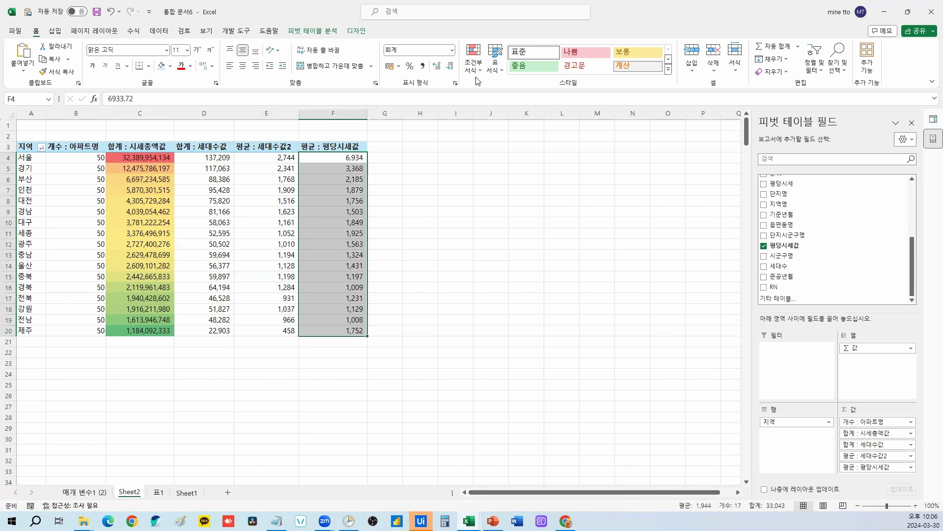
pyautogui.click(474, 69)
pyautogui.moveTo(497, 154)
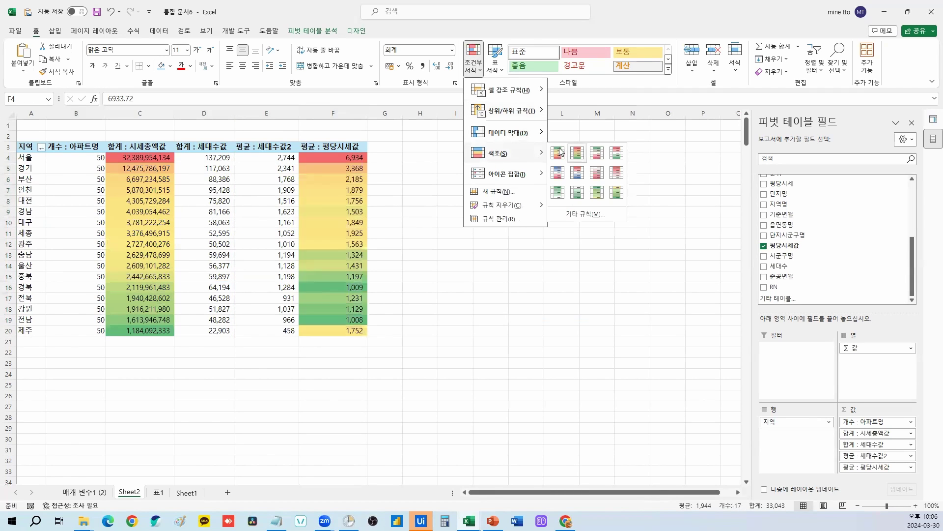
pyautogui.moveTo(506, 133)
pyautogui.click(577, 147)
pyautogui.click(384, 168)
pyautogui.moveTo(361, 158); pyautogui.dragTo(359, 329)
pyautogui.click(455, 211)
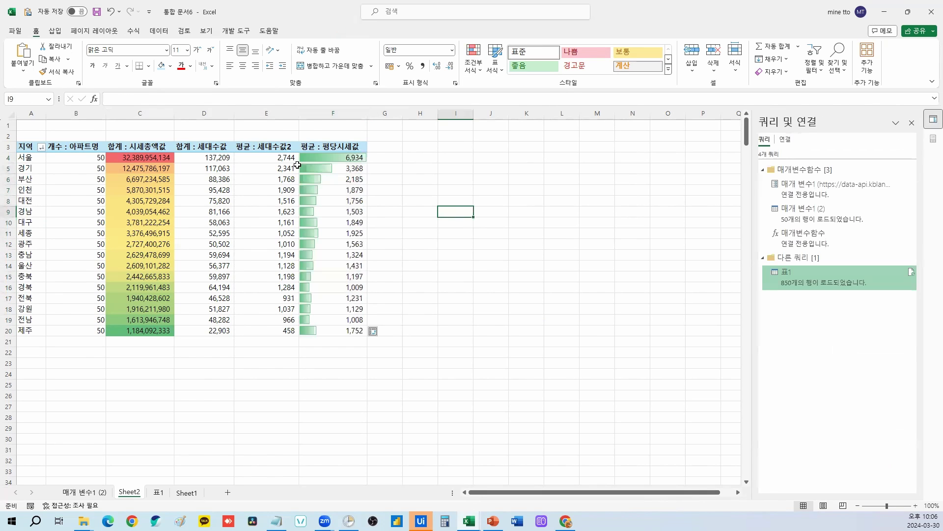
# Close the 통합 문서6 workbook that holds the regional pivot.
pyautogui.click(490, 266)
pyautogui.moveTo(23, 145); pyautogui.dragTo(344, 331)
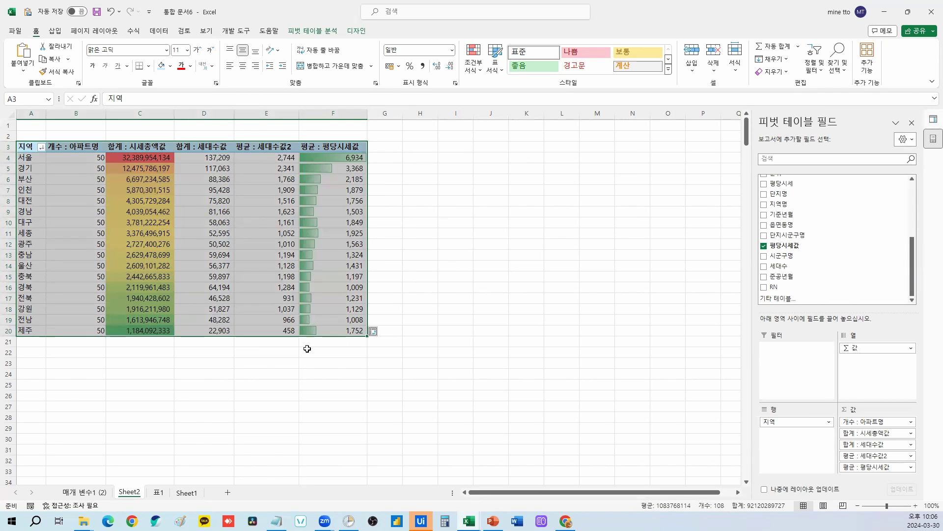
pyautogui.click(320, 385)
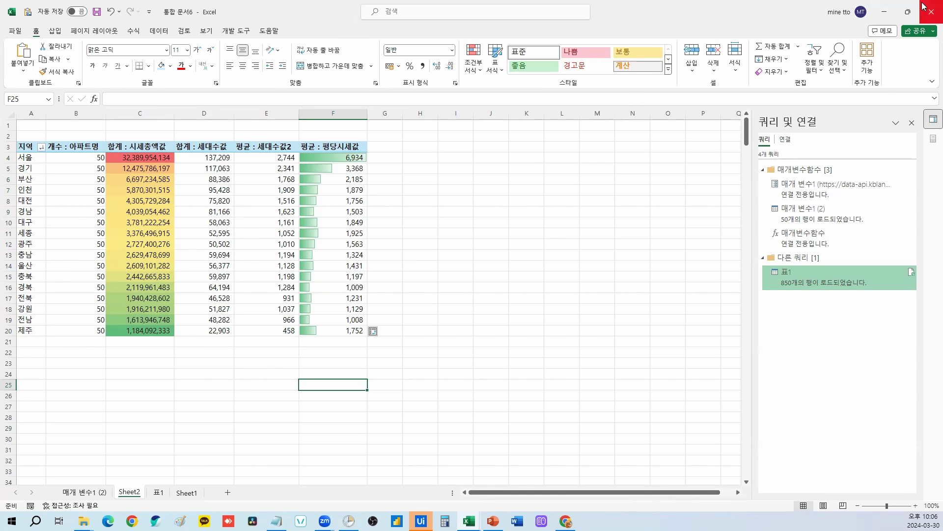
pyautogui.click(923, 7)
pyautogui.click(518, 316)
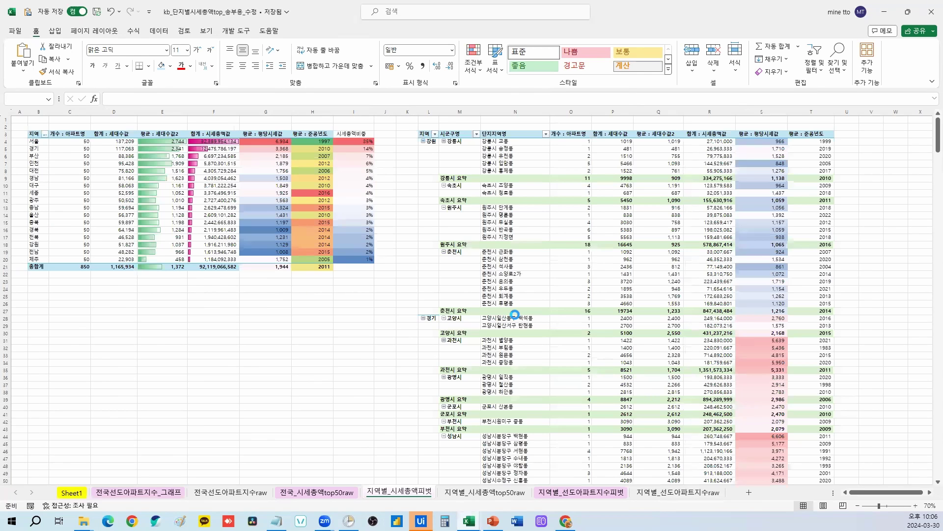
# Examine the monthly index values per region on the 지역별_선도아파트지수피벗 sheet.
pyautogui.click(311, 363)
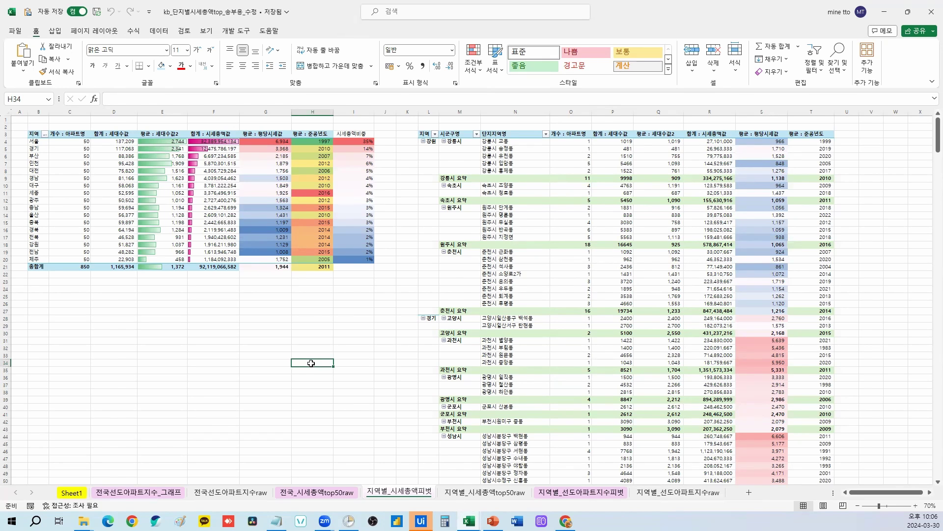
pyautogui.click(581, 495)
pyautogui.moveTo(86, 168); pyautogui.dragTo(501, 428)
pyautogui.click(589, 248)
pyautogui.moveTo(74, 157); pyautogui.dragTo(464, 165)
pyautogui.moveTo(39, 168); pyautogui.dragTo(496, 429)
pyautogui.click(495, 429)
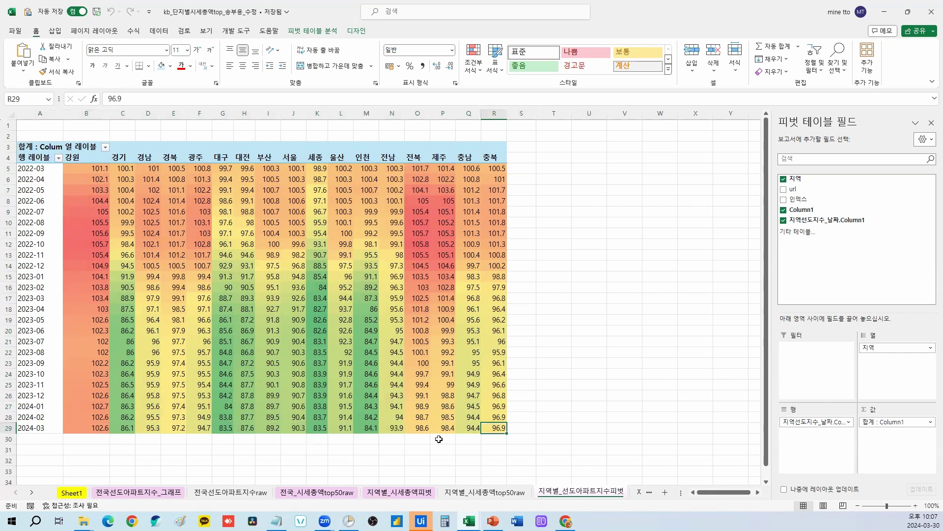
# Switch to Chrome, set the 월간 선도아파트 page's region to 서울 and read its 시세총액 TOP30 index row.
pyautogui.click(566, 520)
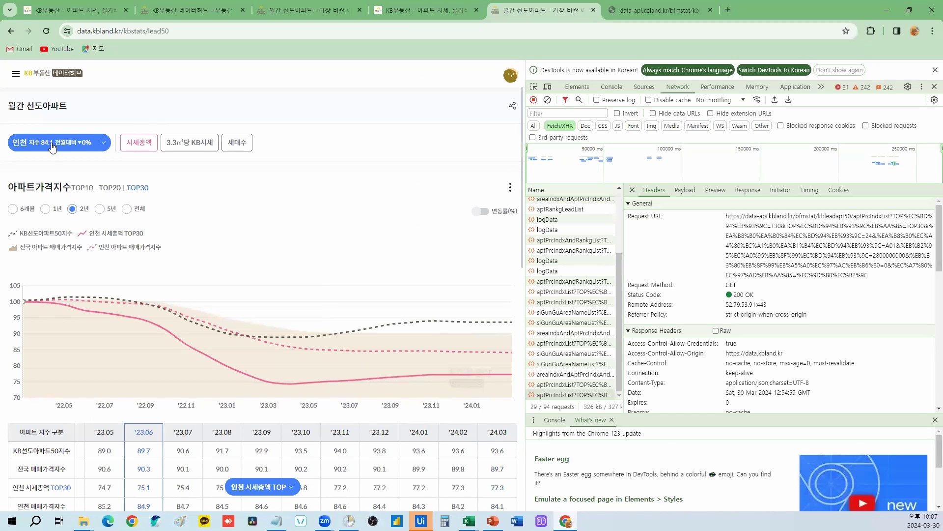
pyautogui.scroll(-1, 253, 270)
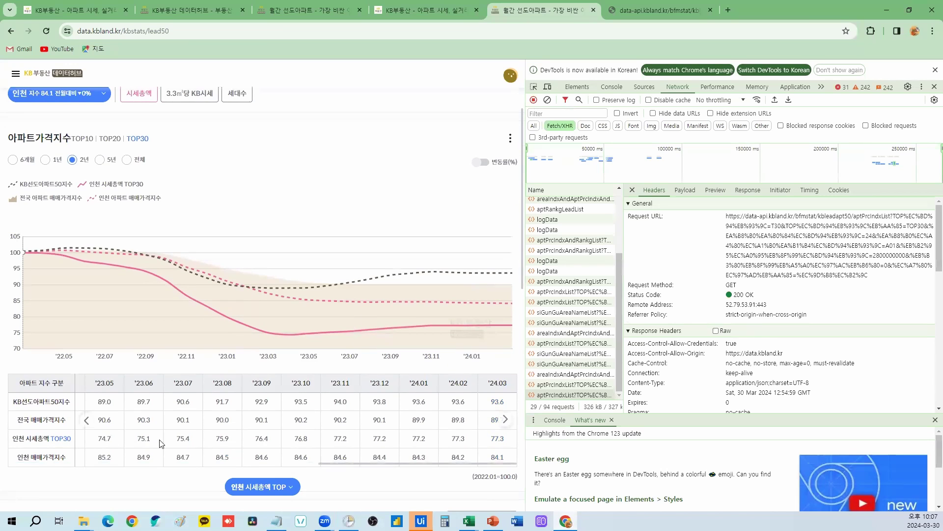
pyautogui.click(82, 96)
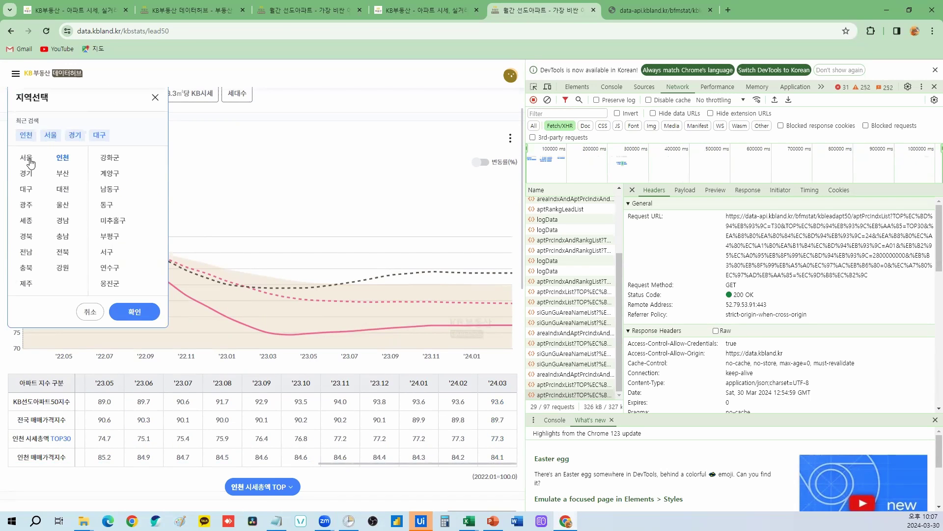
pyautogui.click(139, 313)
pyautogui.moveTo(105, 438); pyautogui.dragTo(421, 438)
pyautogui.scroll(1, 412, 295)
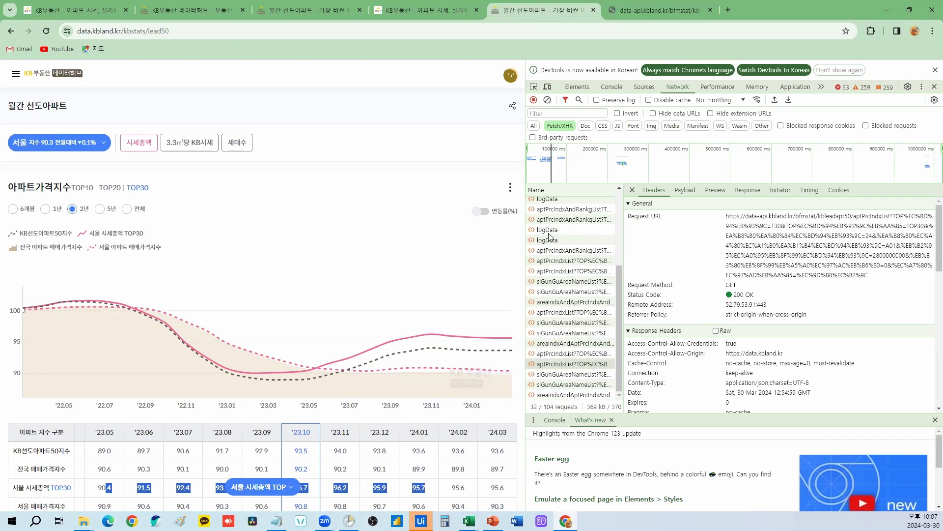
pyautogui.moveTo(509, 488); pyautogui.dragTo(386, 486)
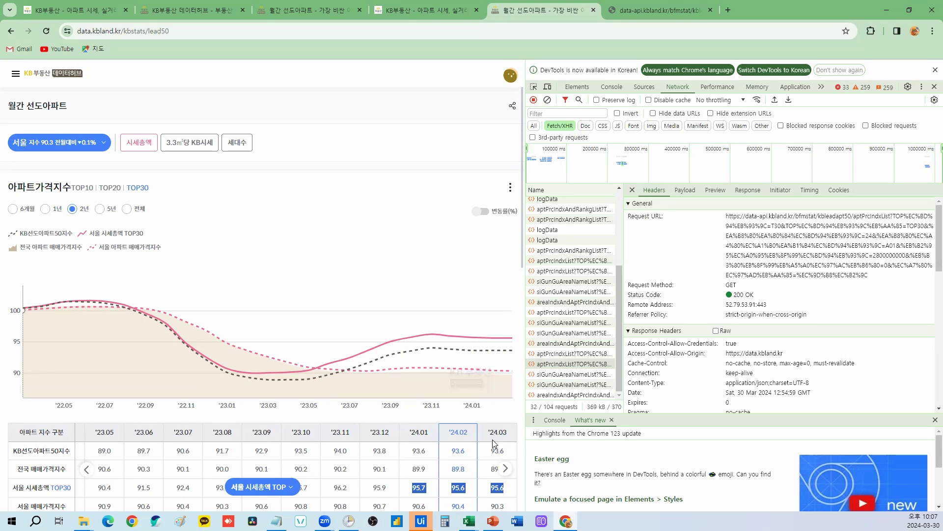
pyautogui.scroll(-1, 492, 439)
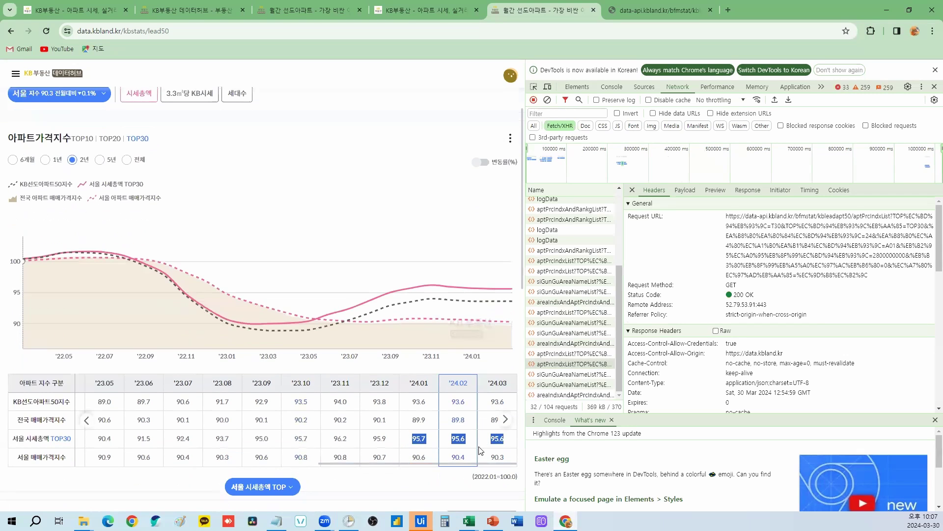
pyautogui.click(887, 9)
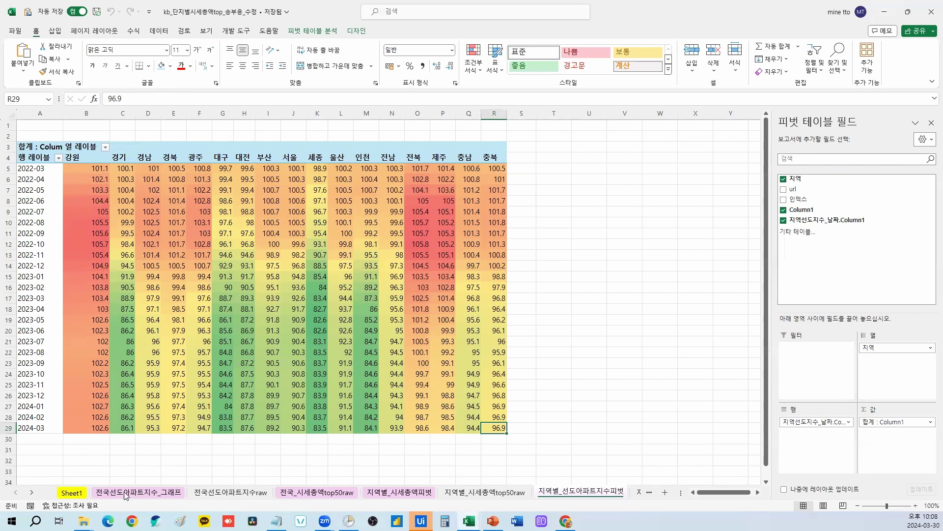
# Copy the 지역 and url table from Sheet1 and paste it as values at C5 of a new blank workbook.
pyautogui.click(69, 492)
pyautogui.click(150, 232)
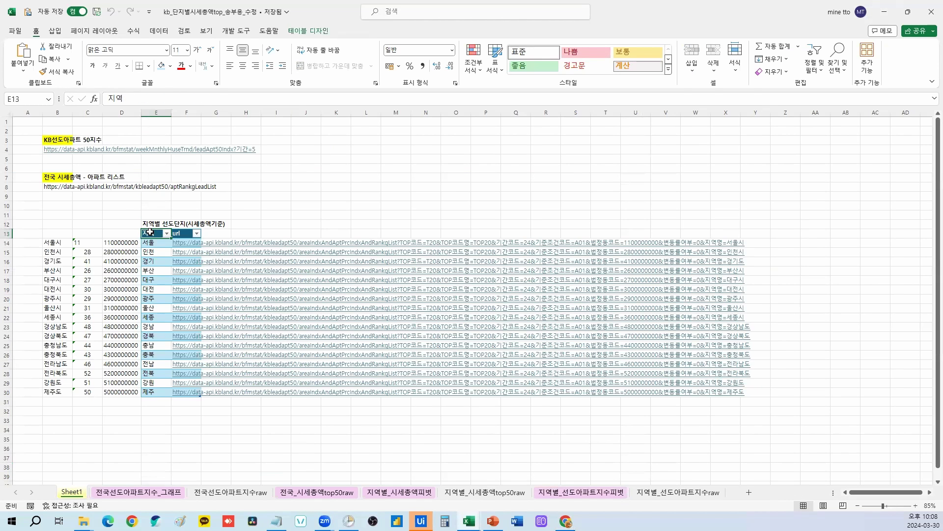
pyautogui.moveTo(150, 233); pyautogui.dragTo(202, 397)
pyautogui.click(15, 30)
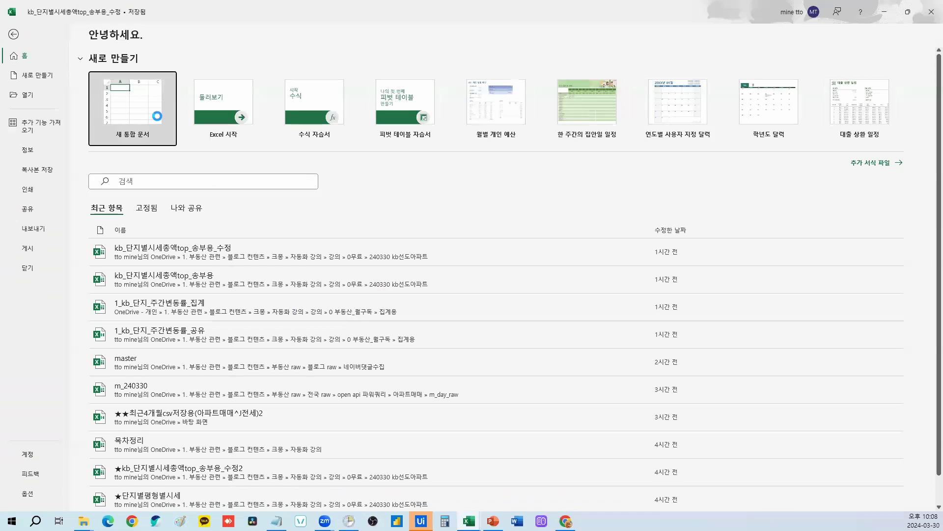
pyautogui.click(105, 168)
pyautogui.hotkey('ctrl', 'alt', 'v')
pyautogui.click(639, 393)
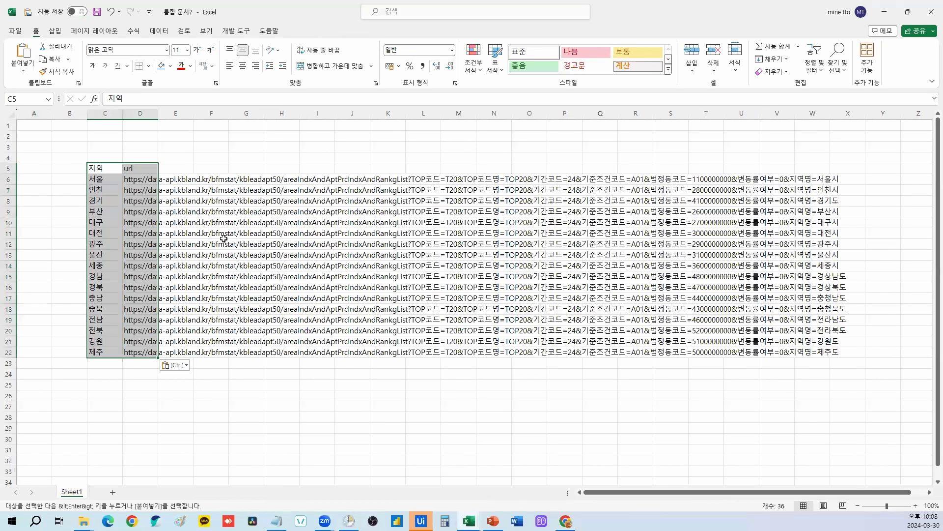
# Convert the pasted range C5:D22 into a table with headers and load it into the Power Query editor.
pyautogui.hotkey('ctrl', 't')
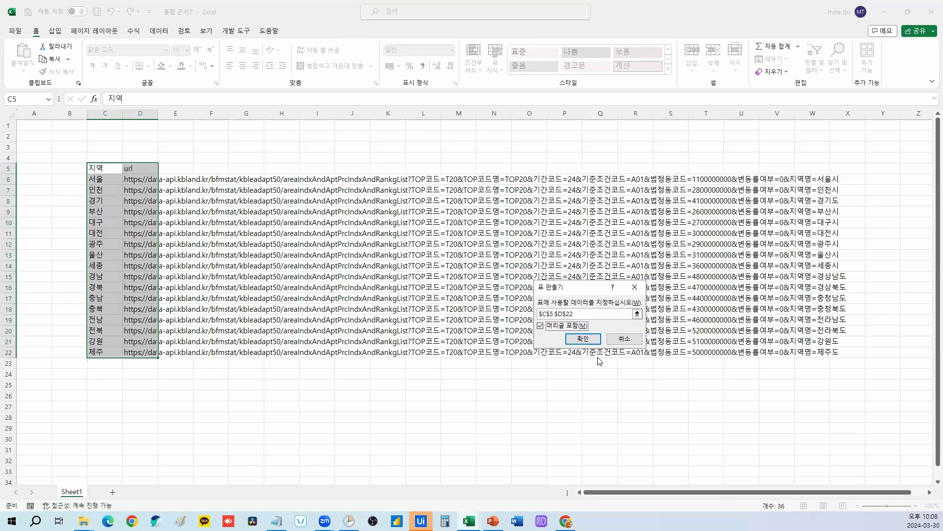
pyautogui.click(584, 339)
pyautogui.click(131, 172)
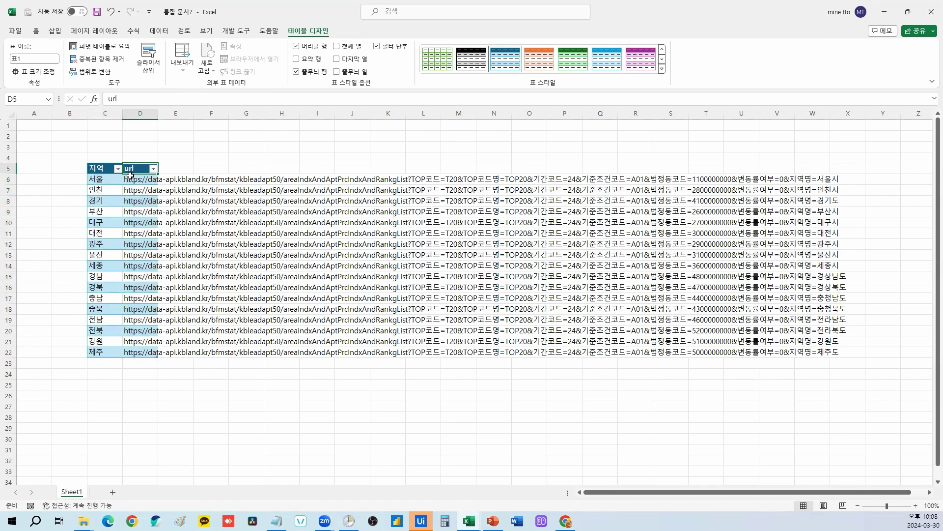
pyautogui.click(159, 31)
pyautogui.click(120, 63)
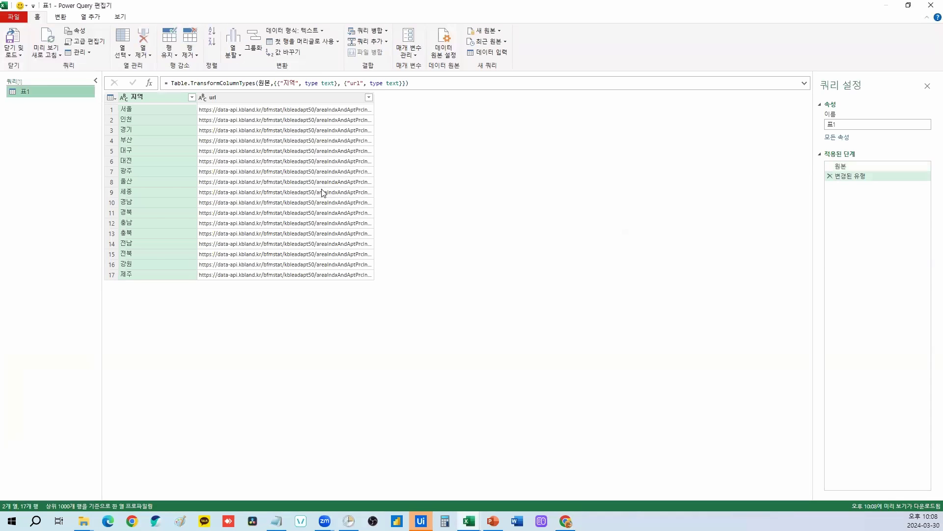
# Create the parameter 매개 변수1 with the 서울 row's url as its current value.
pyautogui.click(336, 109)
pyautogui.click(408, 51)
pyautogui.click(419, 83)
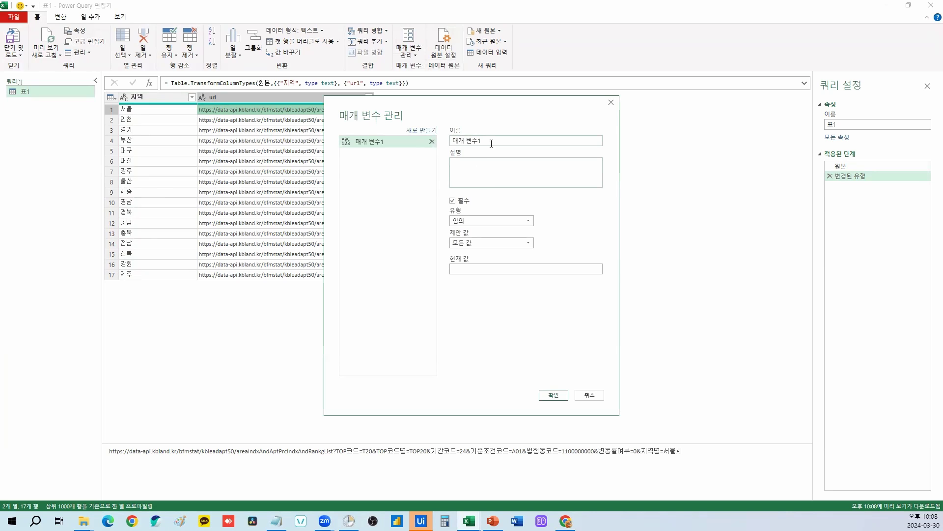
pyautogui.click(481, 269)
pyautogui.hotkey('ctrl', 'v')
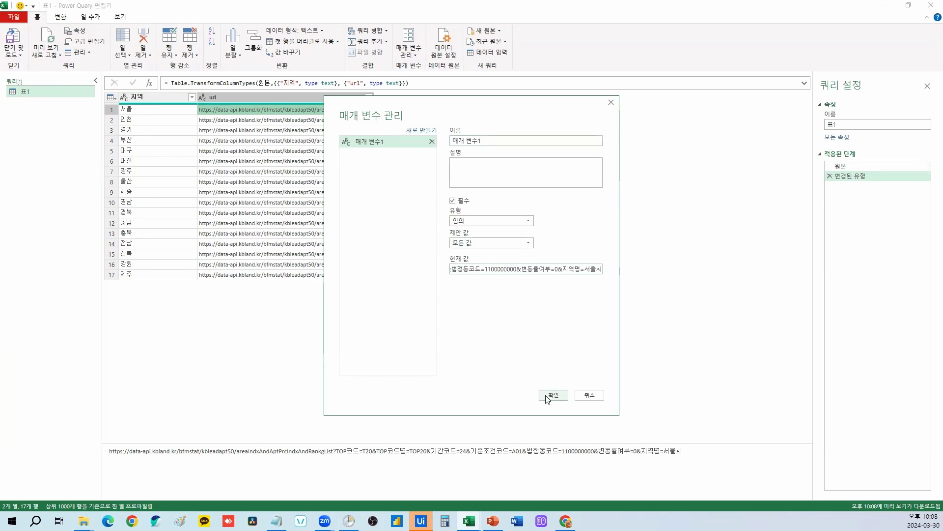
pyautogui.click(552, 395)
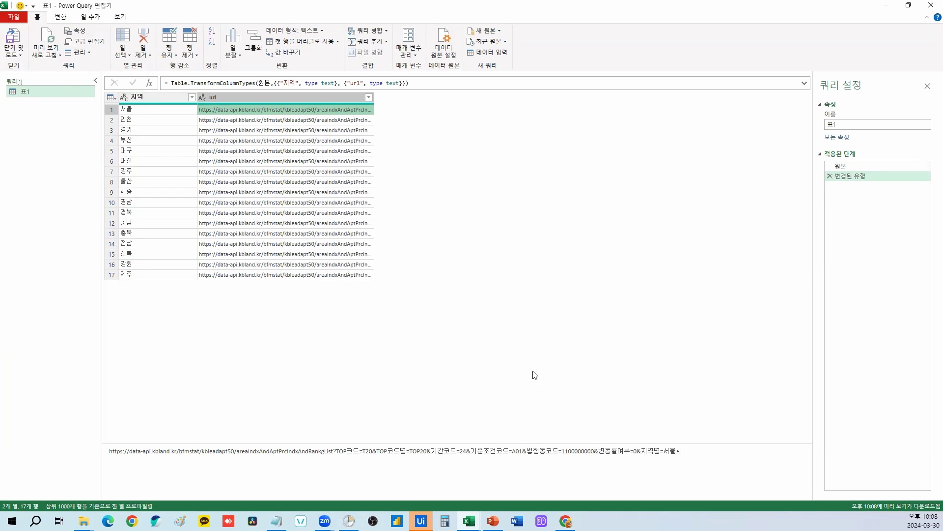
# Add a new web source query that uses the parameter 매개 변수1 as its URL.
pyautogui.click(486, 30)
pyautogui.moveTo(496, 65)
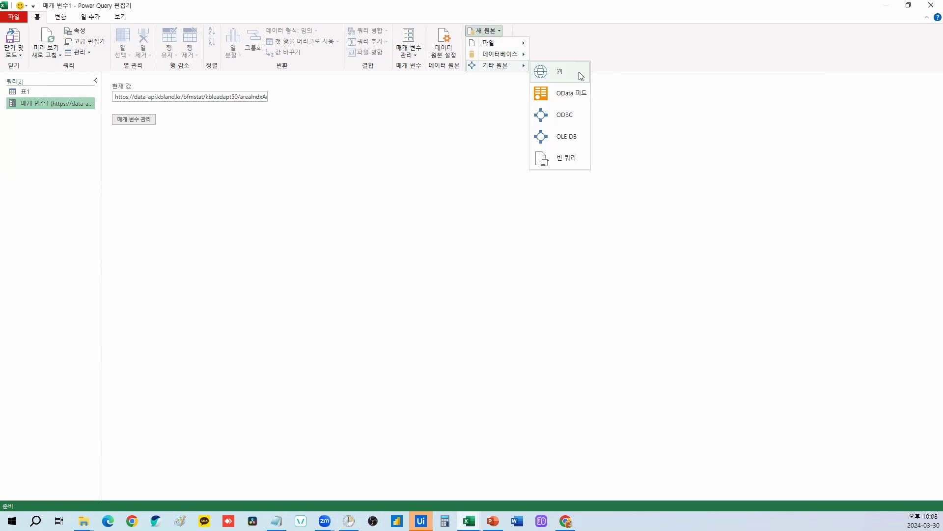
pyautogui.click(581, 76)
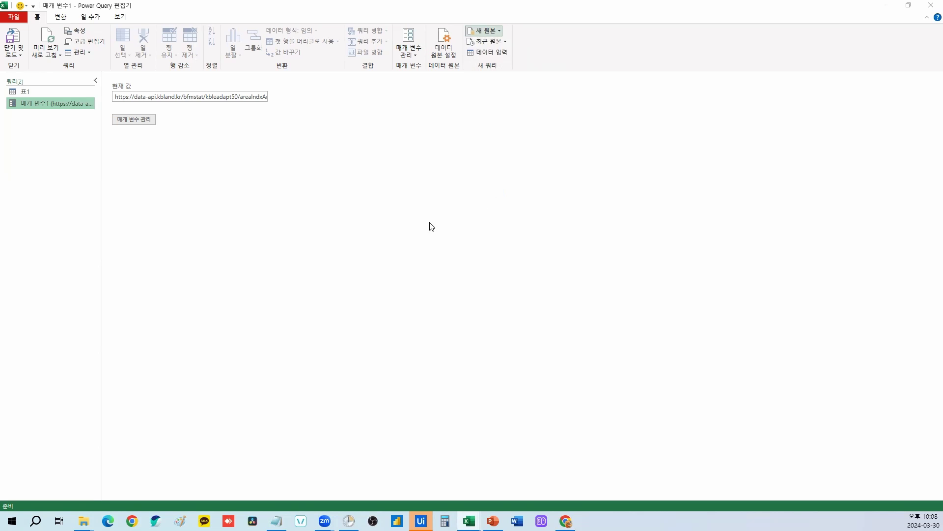
pyautogui.click(324, 261)
pyautogui.click(344, 279)
pyautogui.click(580, 290)
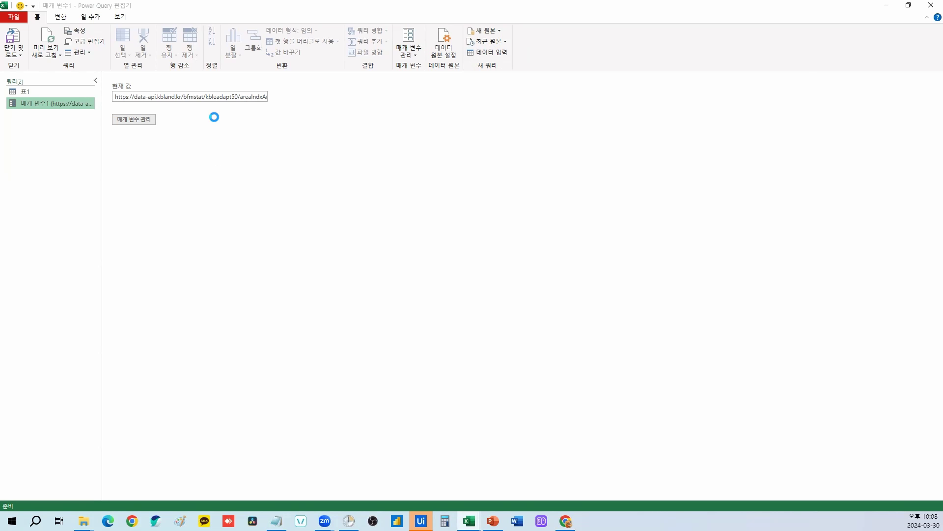
# Drill the web query down through dataBody, data and 아파트가격지수정보 to the 데이터리스트 list.
pyautogui.click(167, 109)
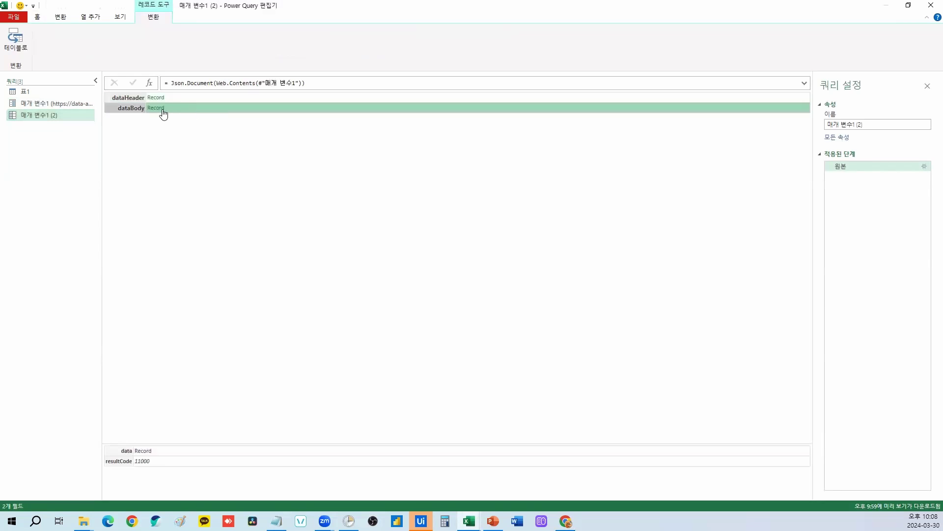
pyautogui.click(156, 108)
pyautogui.click(155, 97)
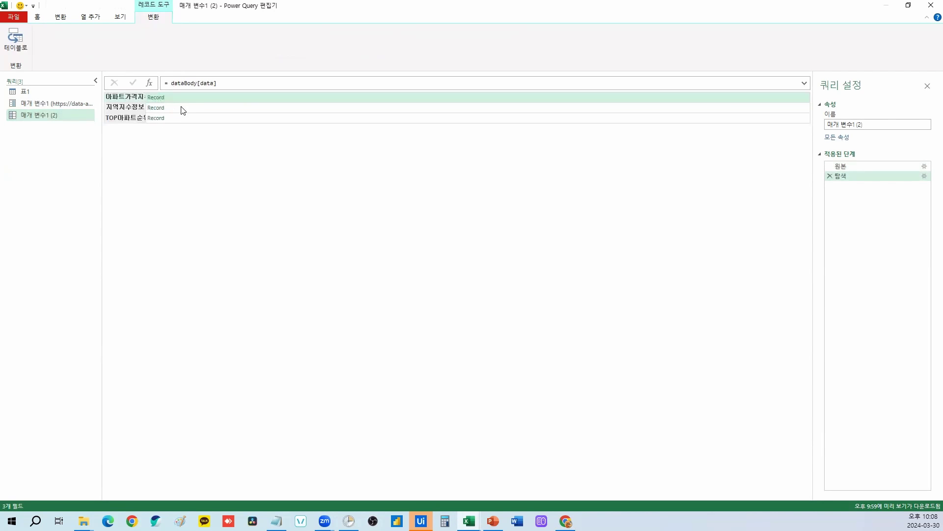
pyautogui.click(184, 120)
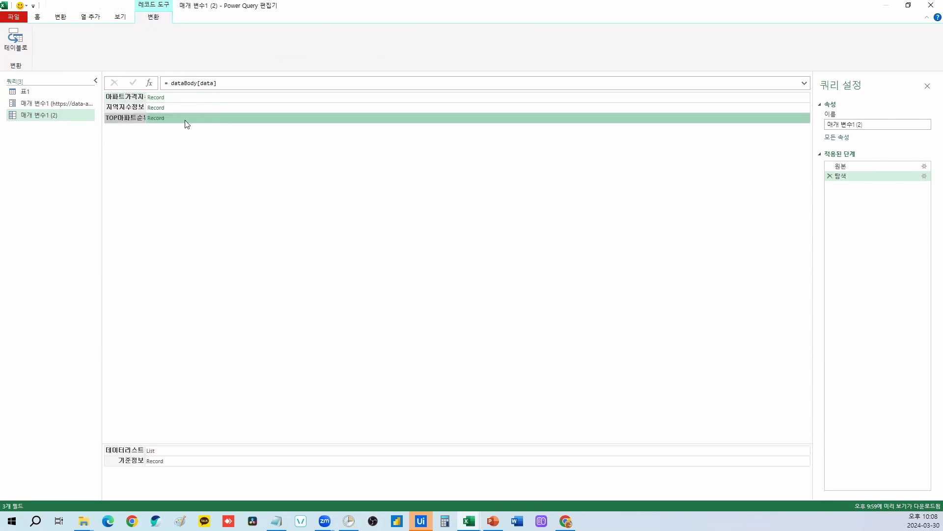
pyautogui.click(192, 98)
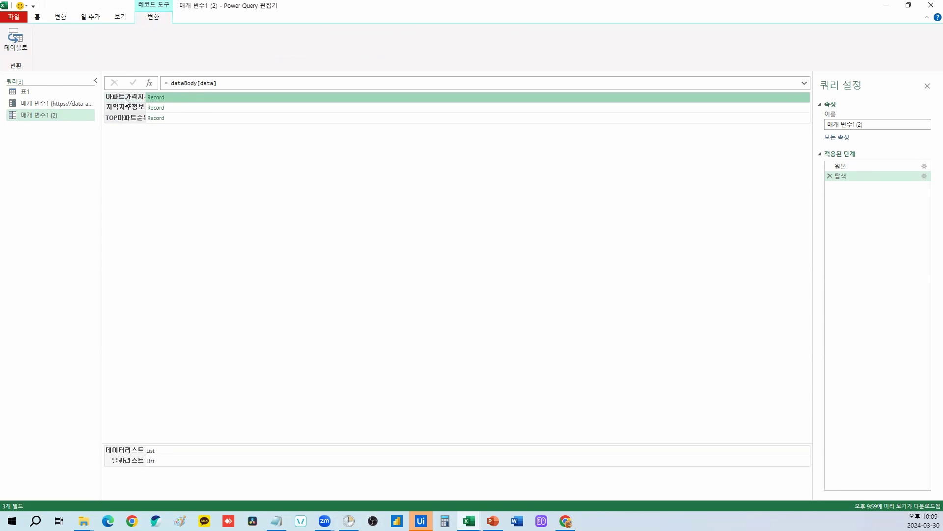
pyautogui.click(156, 98)
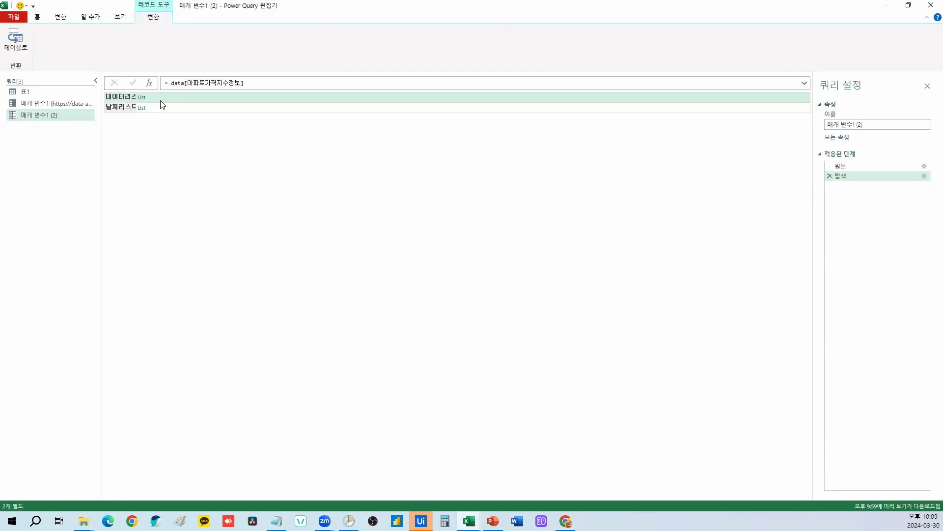
pyautogui.click(156, 100)
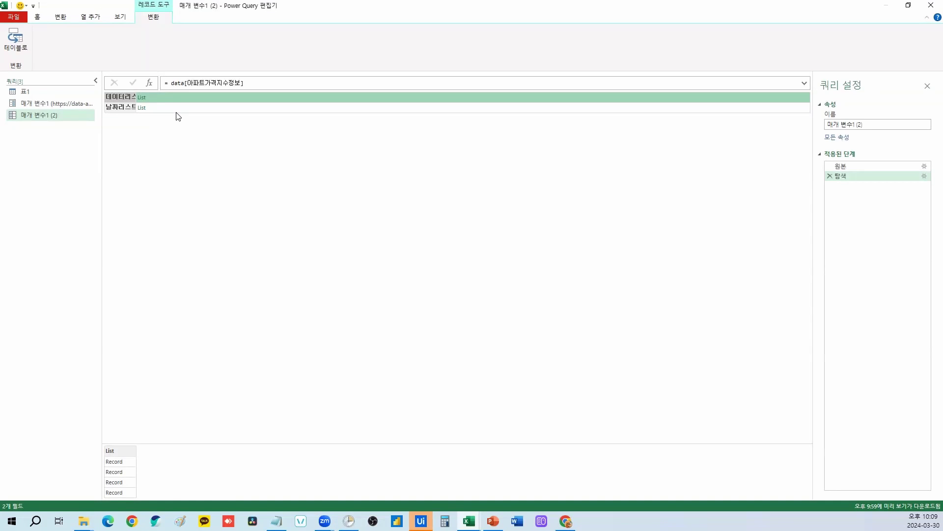
pyautogui.click(141, 97)
# Convert the 데이터리스트 list to a table and expand all fields of Column1 without the original column name as prefix.
pyautogui.click(20, 44)
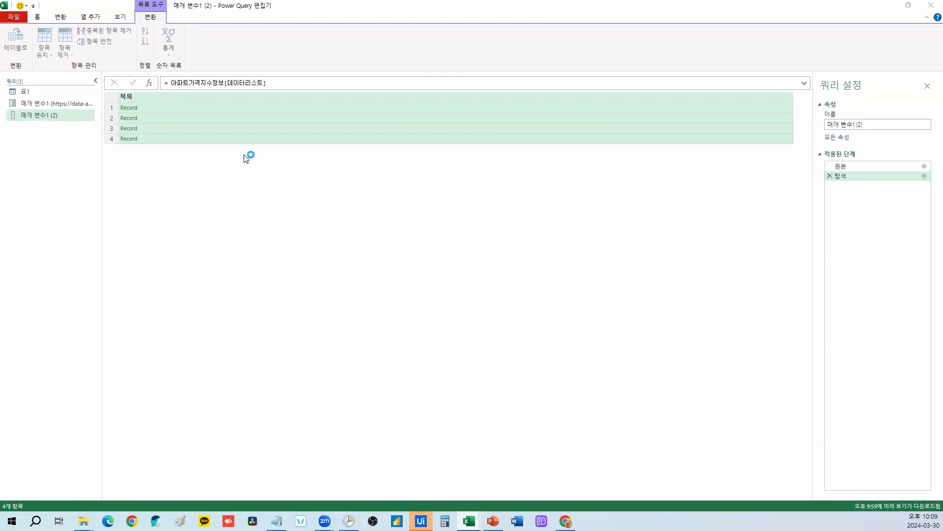
pyautogui.click(577, 300)
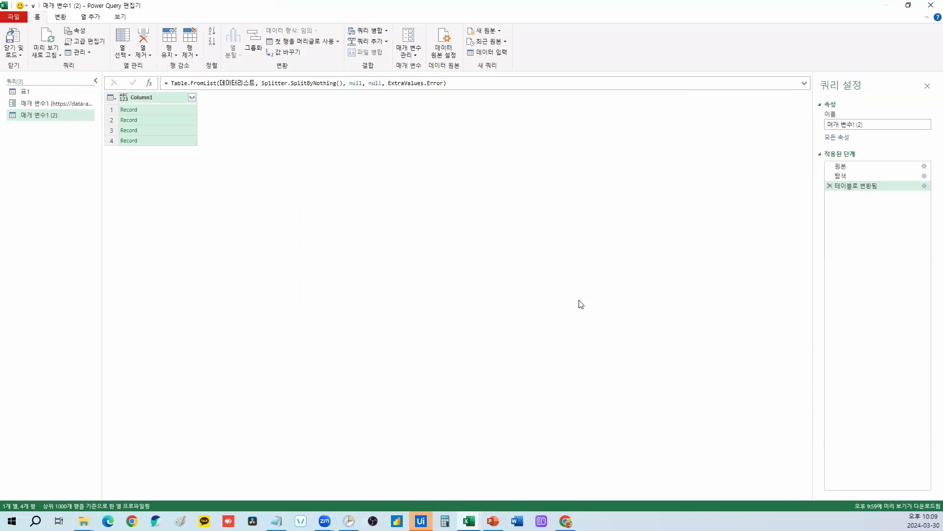
pyautogui.click(191, 98)
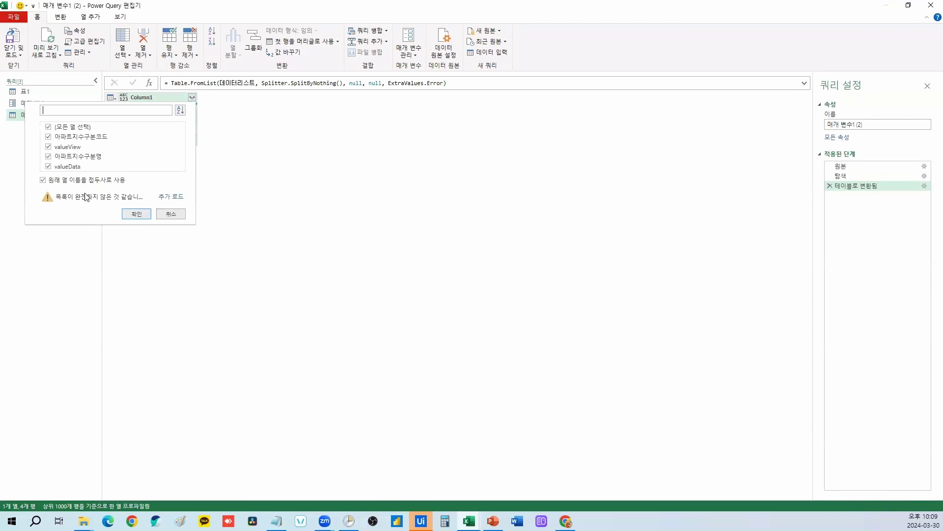
pyautogui.click(87, 184)
pyautogui.click(135, 213)
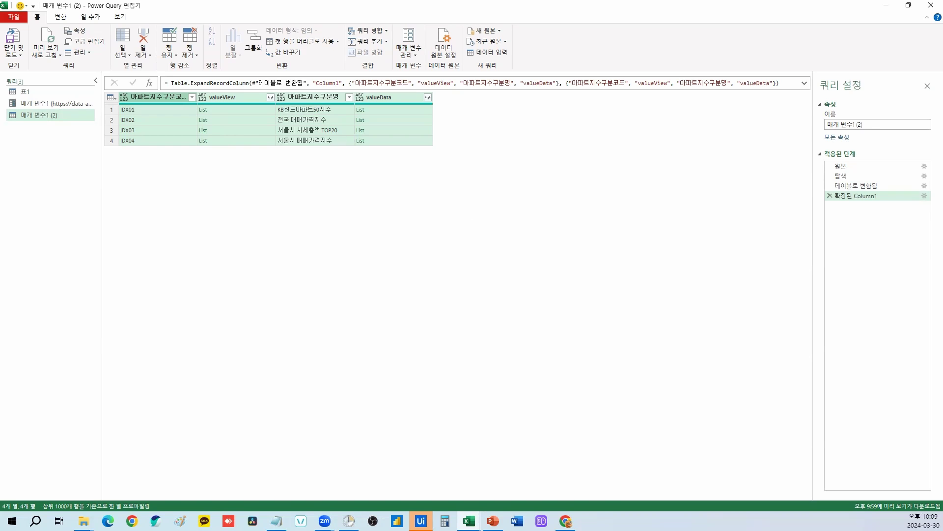
# Switch to the KB leading-apartment page in Chrome and check the row names in the 아파트가격지수 table.
pyautogui.hotkey('alt', 'Tab')
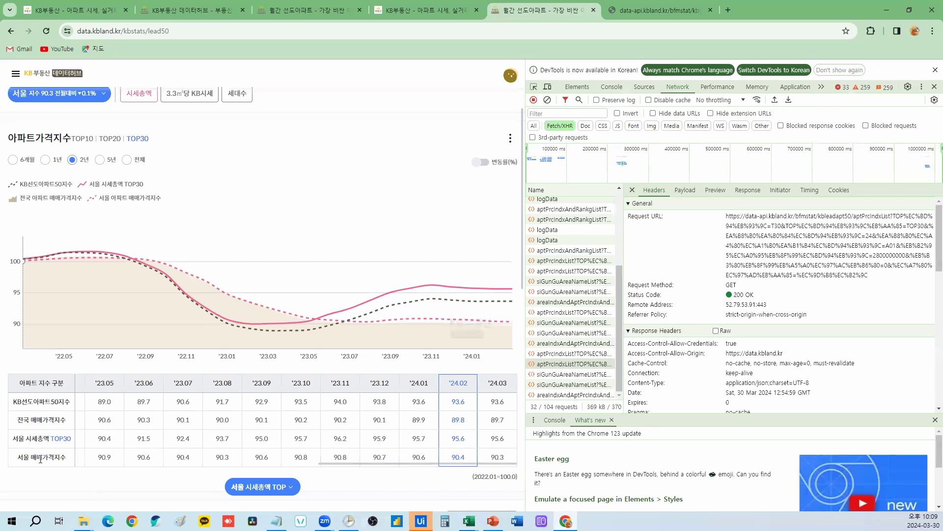
pyautogui.moveTo(13, 401); pyautogui.dragTo(70, 401)
pyautogui.moveTo(66, 459); pyautogui.dragTo(17, 458)
pyautogui.click(74, 458)
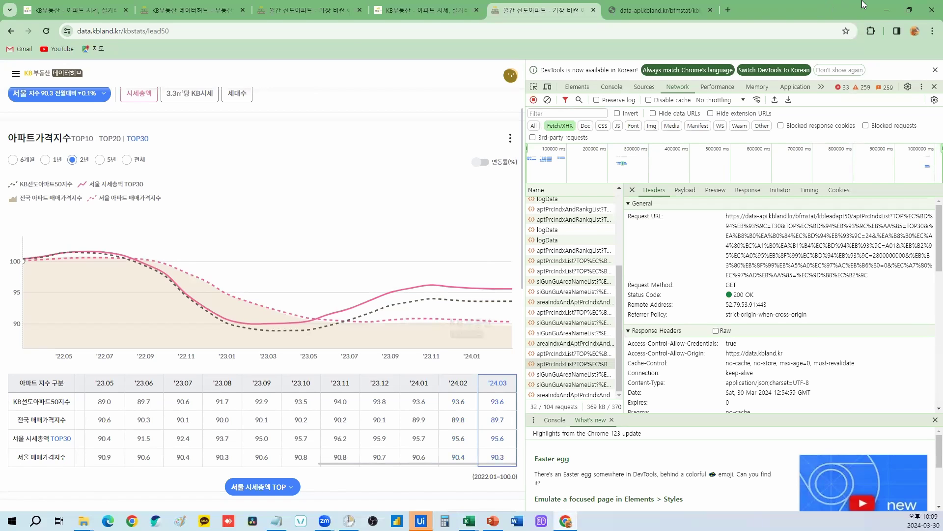
pyautogui.click(887, 10)
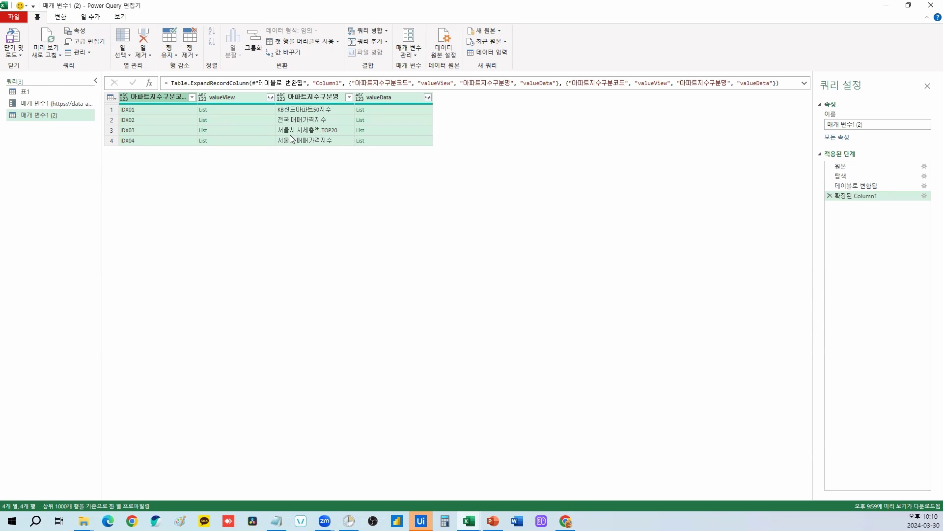
# Drill into the valueData list of the 서울시 시세총액 TOP20 row and convert it to a table with no delimiter.
pyautogui.click(340, 131)
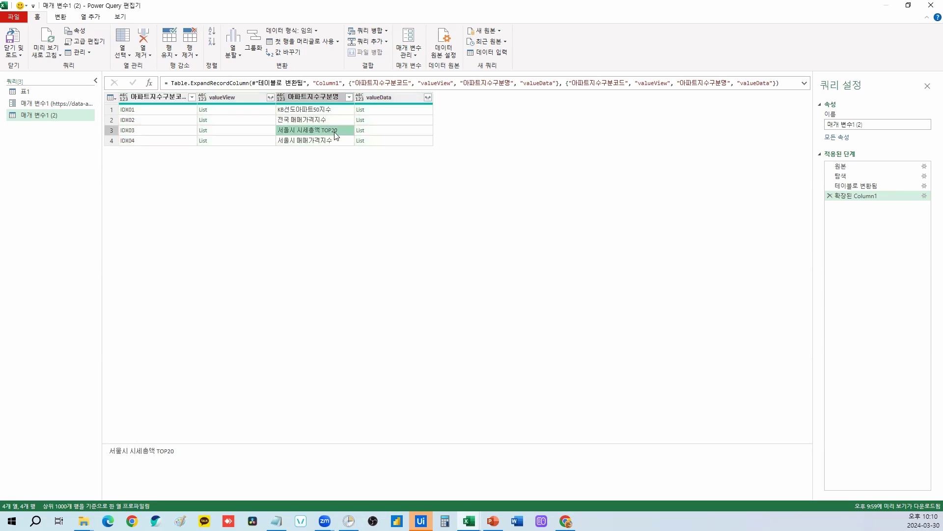
pyautogui.click(391, 133)
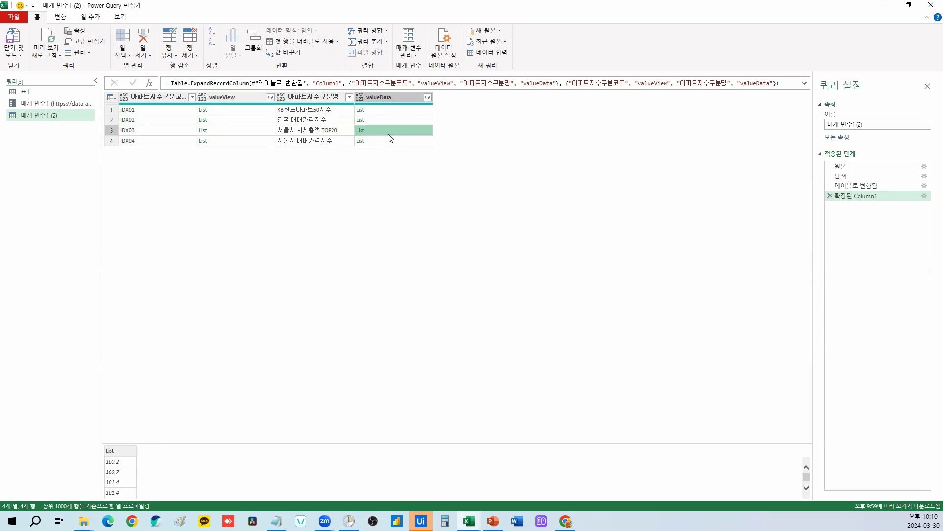
pyautogui.click(362, 131)
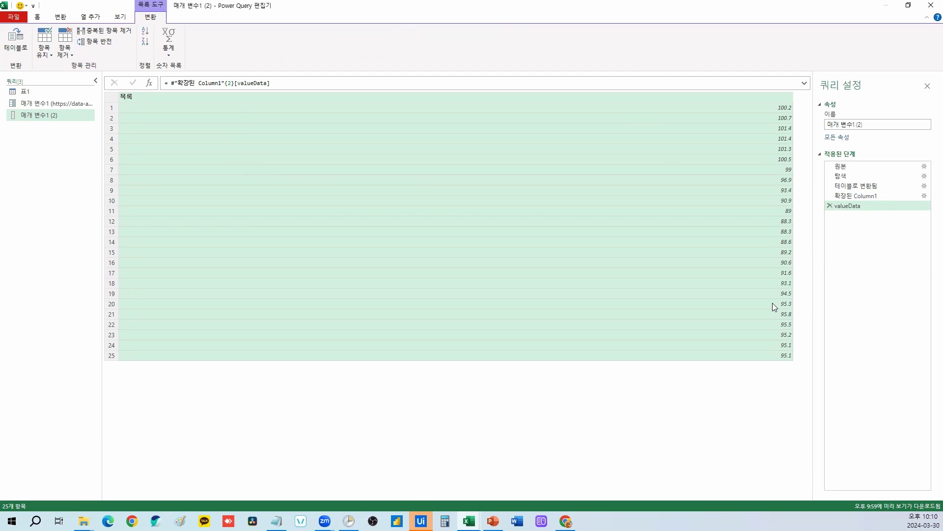
pyautogui.click(16, 40)
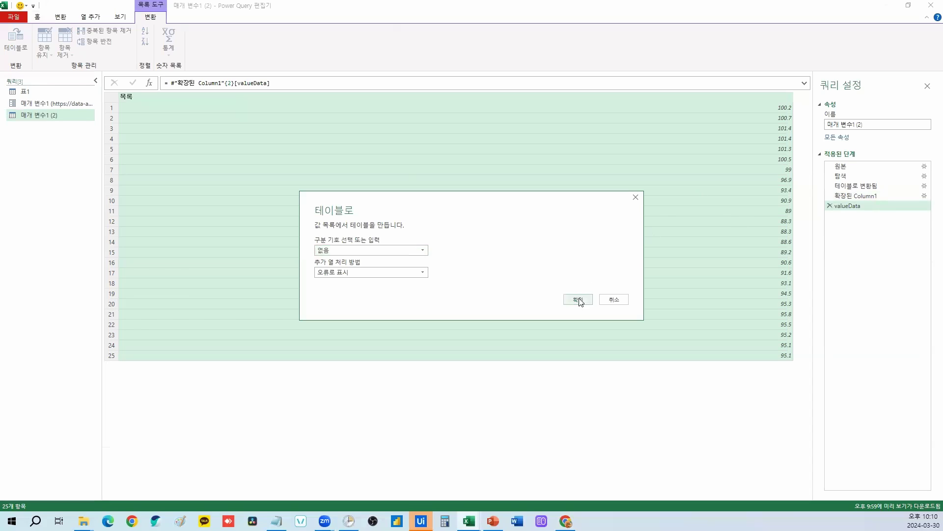
pyautogui.click(578, 299)
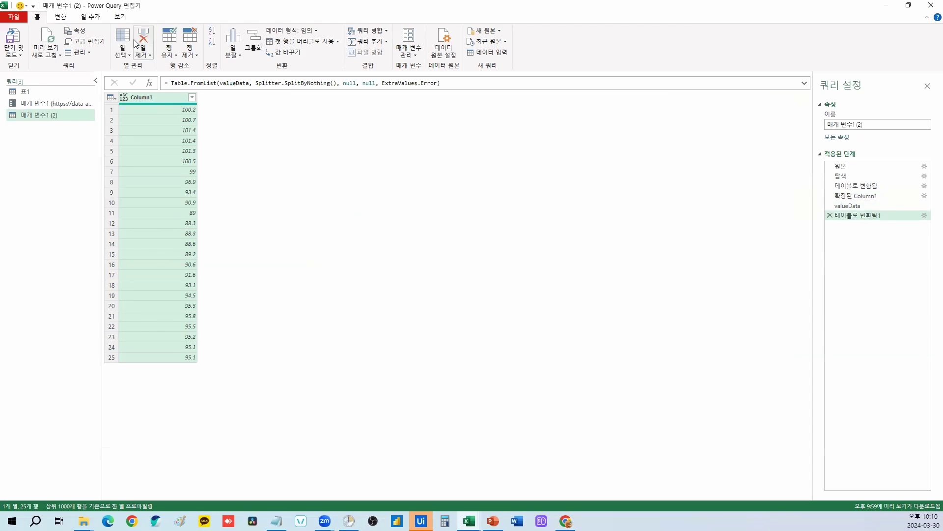
# Add an index column starting from 1 and move it in front of Column1.
pyautogui.click(98, 17)
pyautogui.click(120, 41)
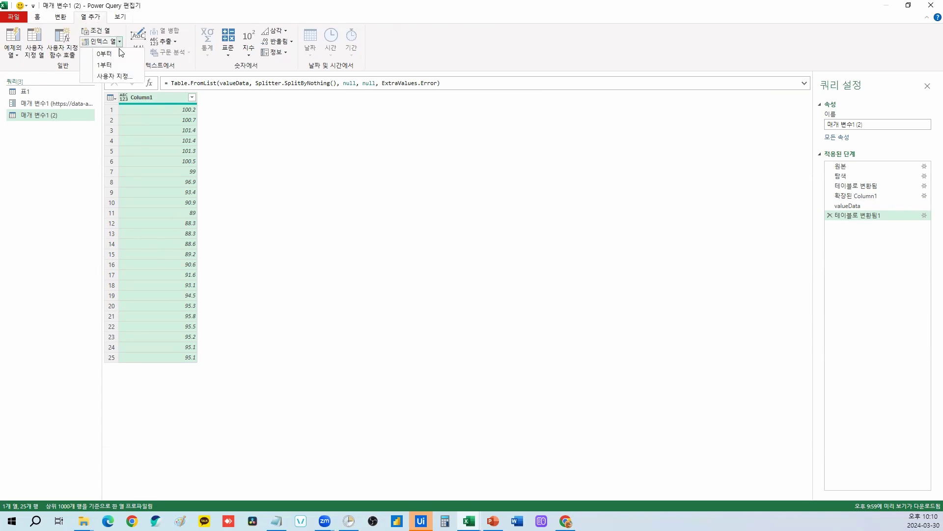
pyautogui.click(119, 66)
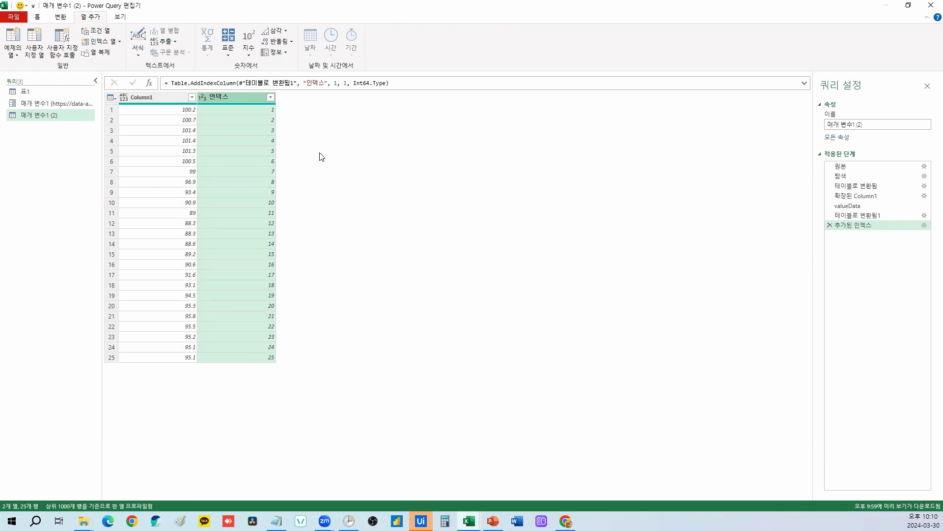
pyautogui.moveTo(258, 100); pyautogui.dragTo(164, 99)
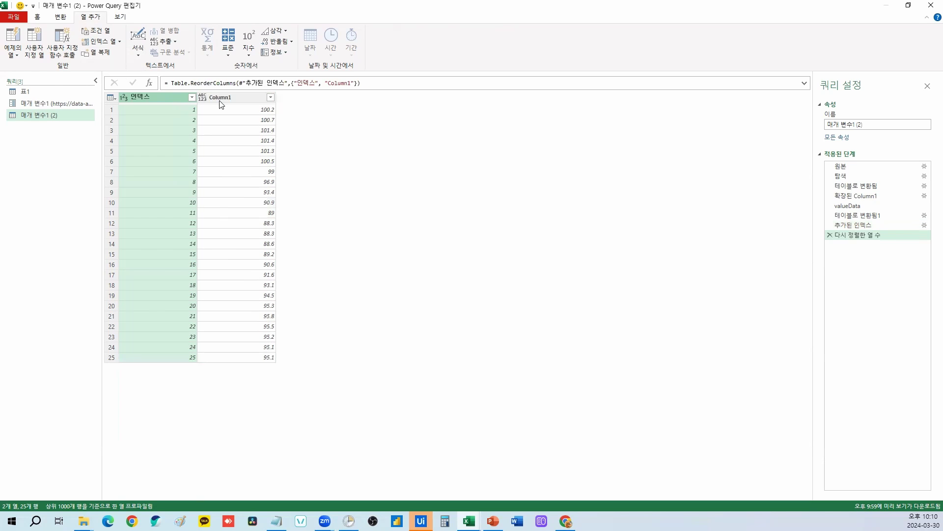
# Create a function named 매개변수함수 from the query 매개 변수1 (2).
pyautogui.rightClick(39, 121)
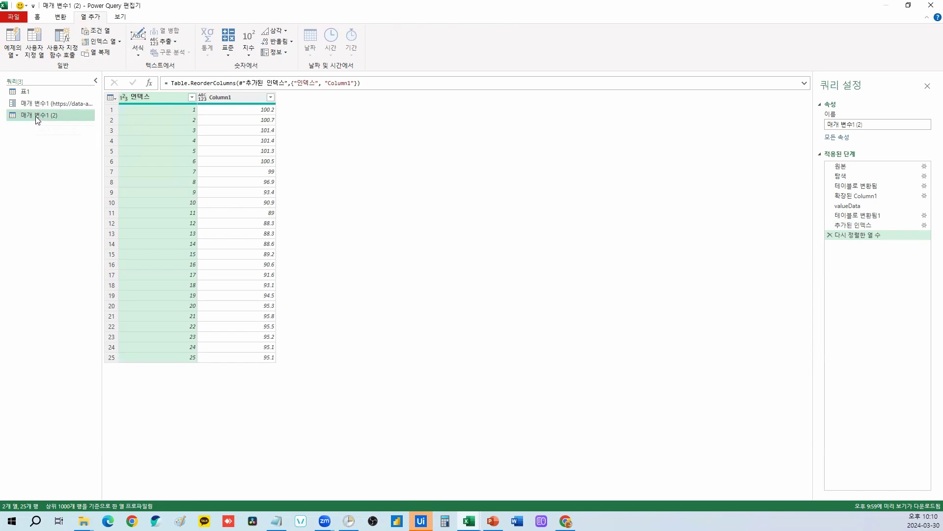
pyautogui.click(72, 236)
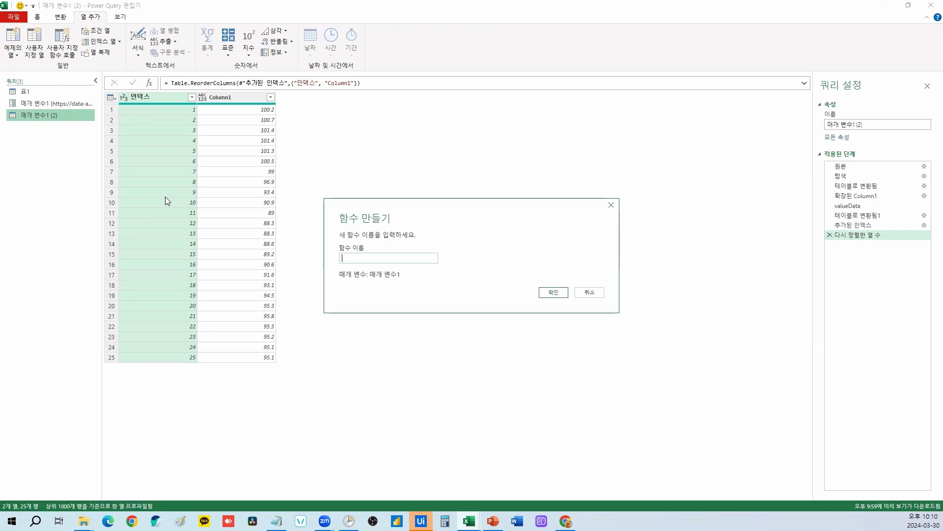
pyautogui.write('ao')
pyautogui.write('매개변수함수')
pyautogui.press('Return')
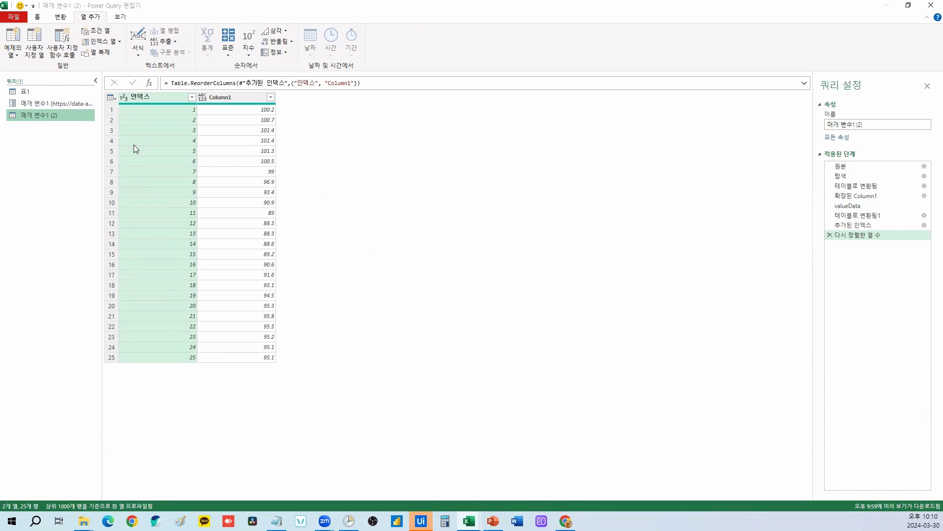
pyautogui.click(63, 115)
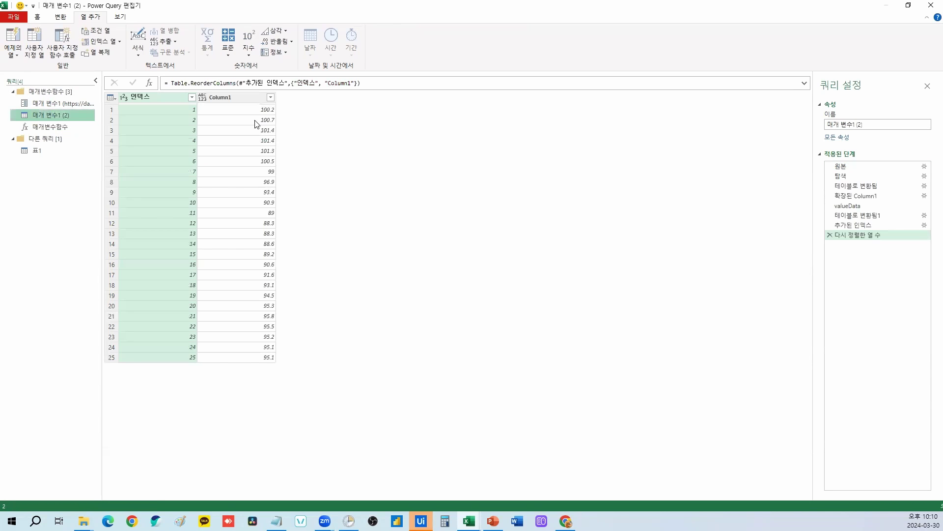
# Invoke the custom function 매개변수함수 on the 표1 query, passing the url column as its parameter.
pyautogui.click(36, 150)
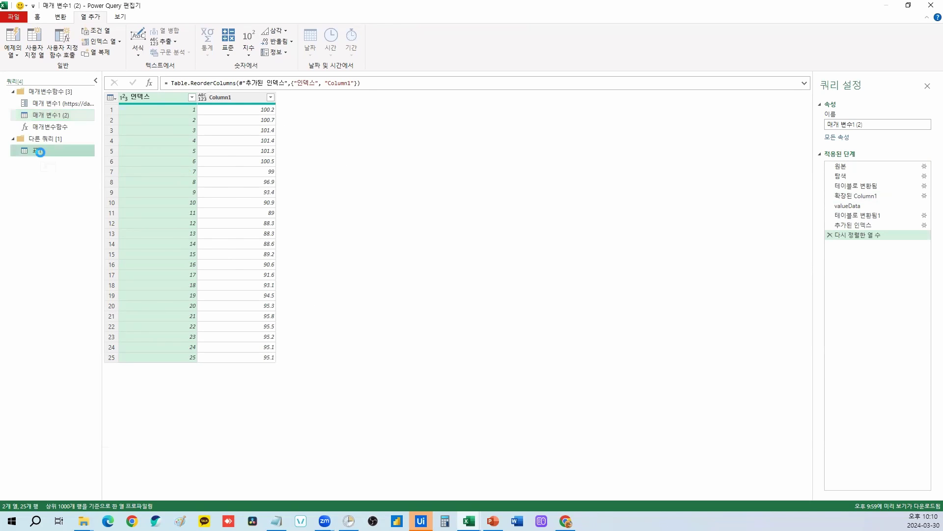
pyautogui.click(239, 98)
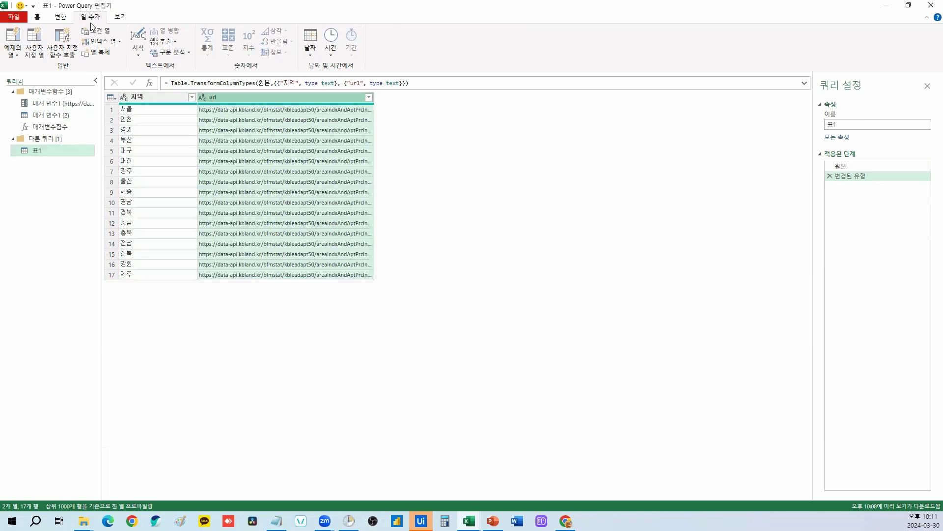
pyautogui.click(68, 55)
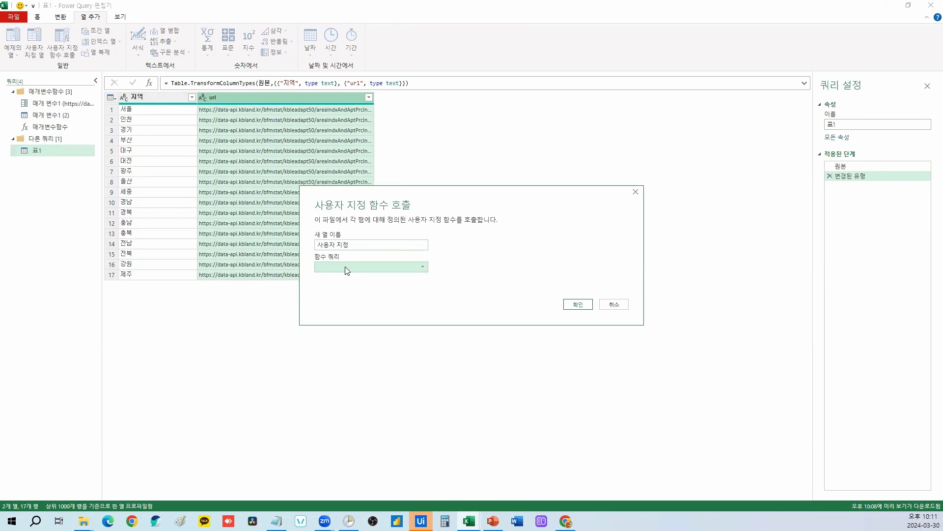
pyautogui.click(334, 267)
pyautogui.click(349, 278)
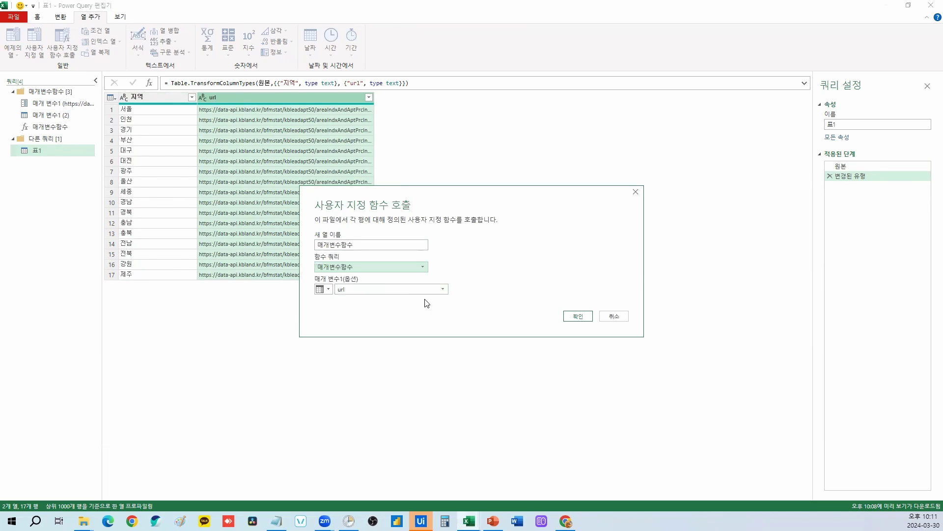
pyautogui.click(578, 315)
# Set the file to ignore privacy level checks and save the privacy settings.
pyautogui.click(273, 98)
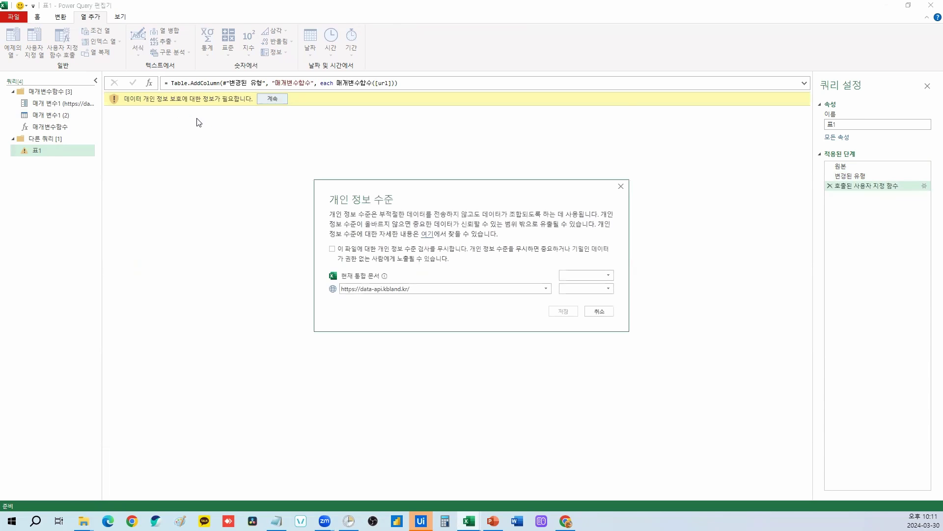
pyautogui.click(361, 249)
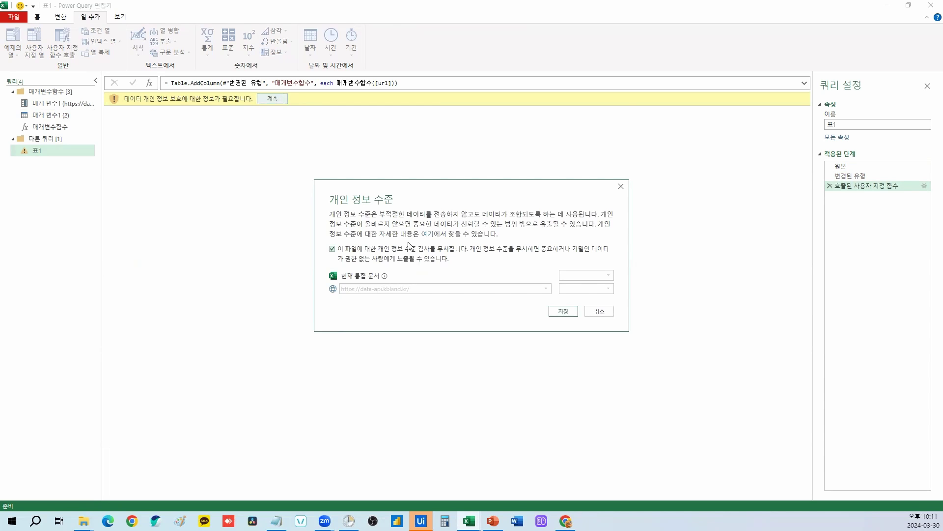
pyautogui.click(563, 311)
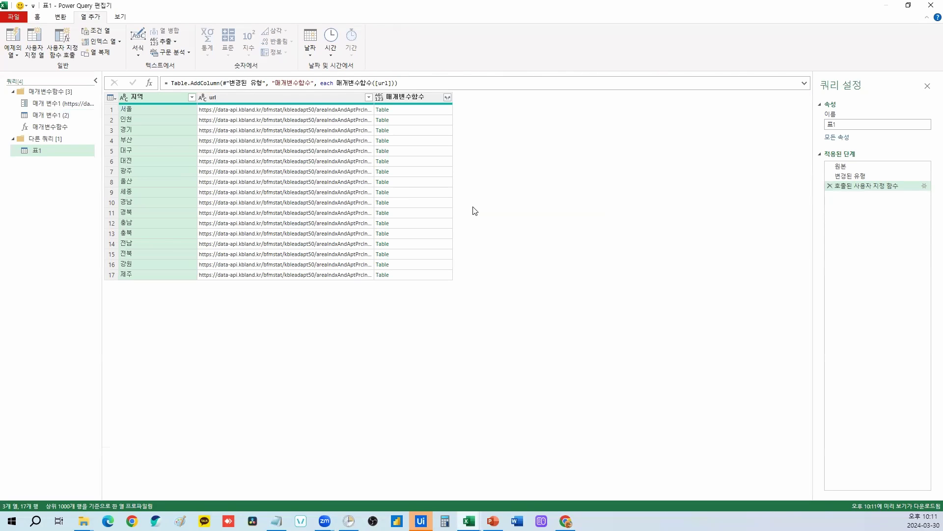
# Preview the tables in the 매개변수함수 column for the 서울 and 제주 rows.
pyautogui.click(428, 114)
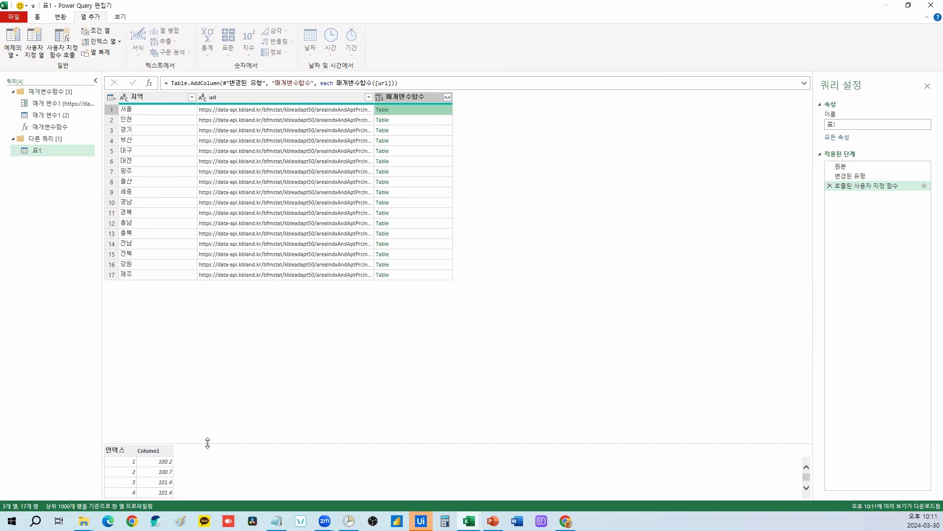
pyautogui.click(415, 276)
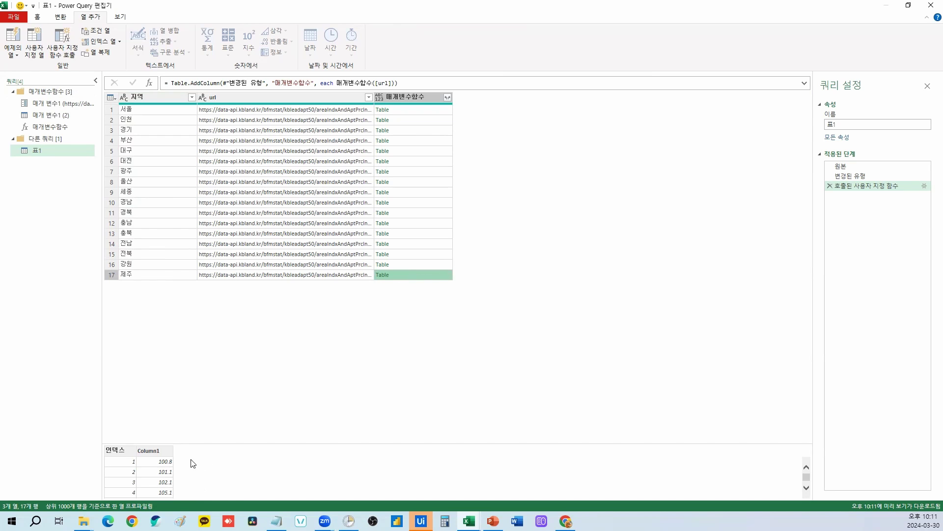
pyautogui.click(426, 98)
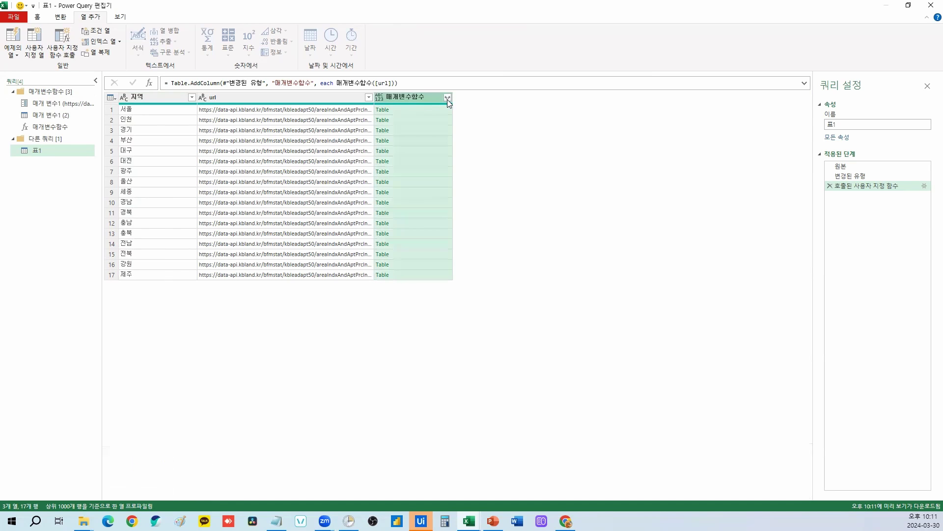
# Expand the 매개변수함수 column into its 인덱스 and Column1 columns, without the original column name as prefix.
pyautogui.click(447, 97)
pyautogui.click(322, 140)
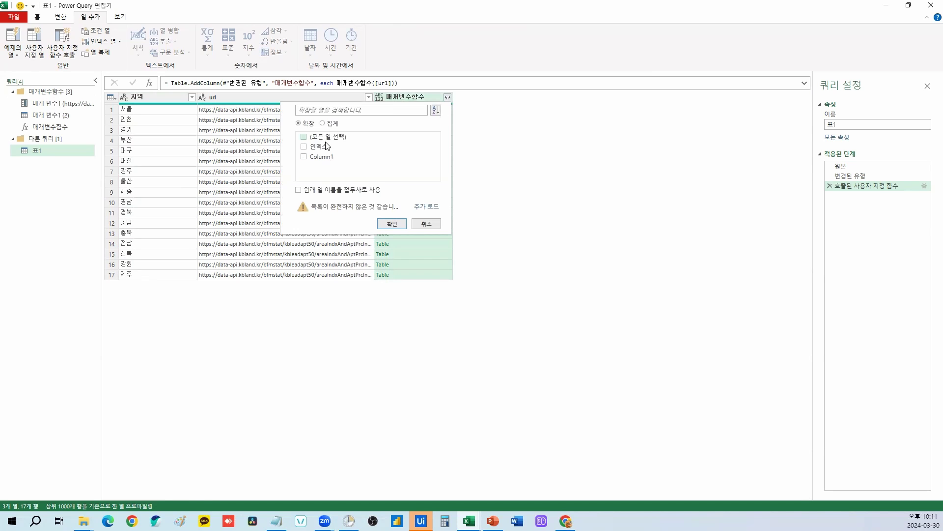
pyautogui.click(319, 158)
pyautogui.click(313, 137)
pyautogui.click(393, 223)
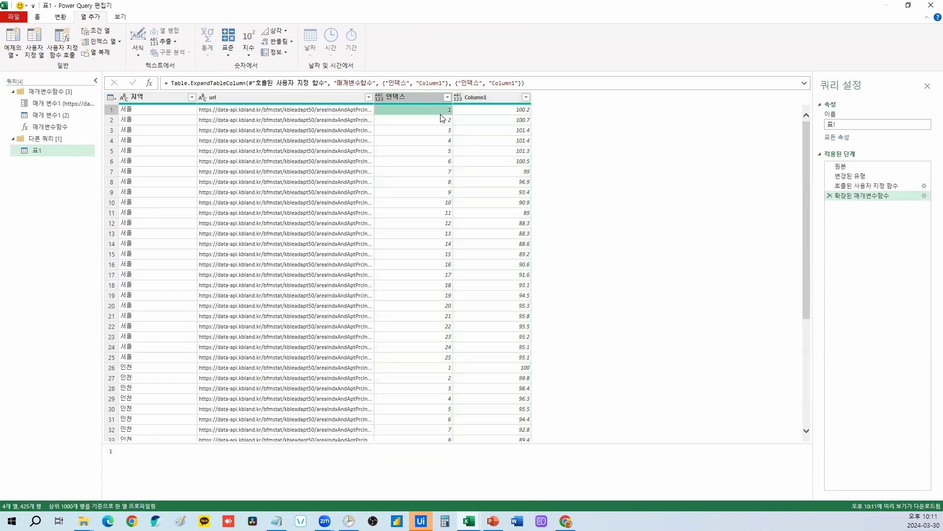
# Examine the expanded 인덱스 and Column1 values where one region's rows end and the next begin, from 서울 through 경기.
pyautogui.click(442, 357)
pyautogui.click(522, 359)
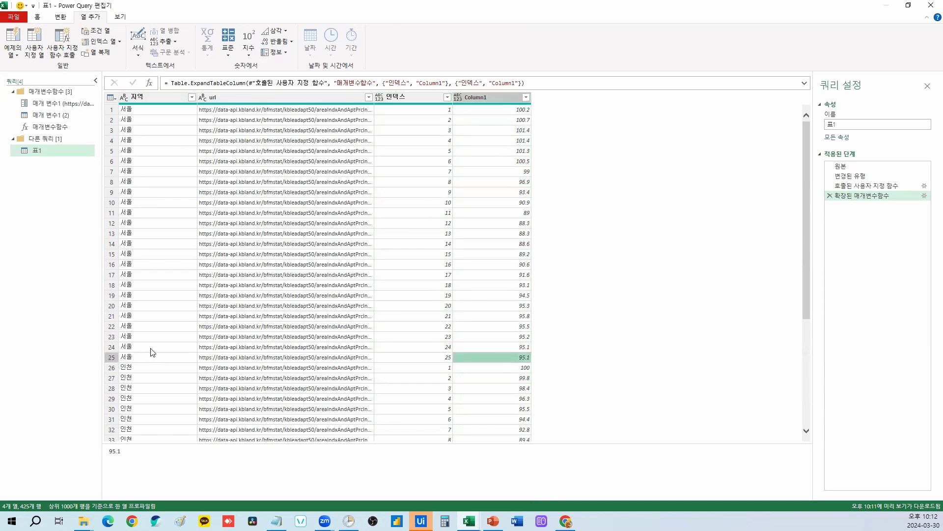
pyautogui.click(440, 371)
pyautogui.scroll(-6, 490, 388)
pyautogui.click(450, 436)
pyautogui.scroll(-2, 513, 426)
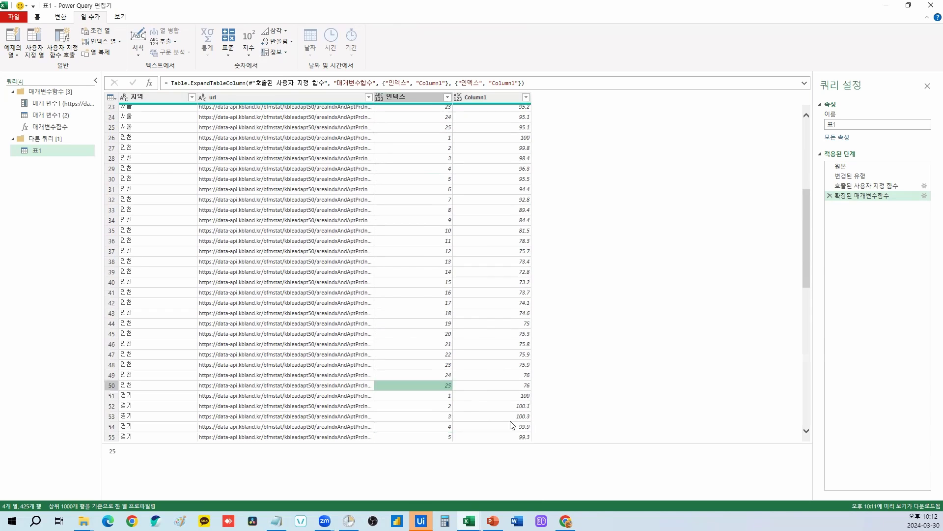
pyautogui.click(438, 399)
pyautogui.scroll(-5, 432, 311)
pyautogui.scroll(-3, 459, 382)
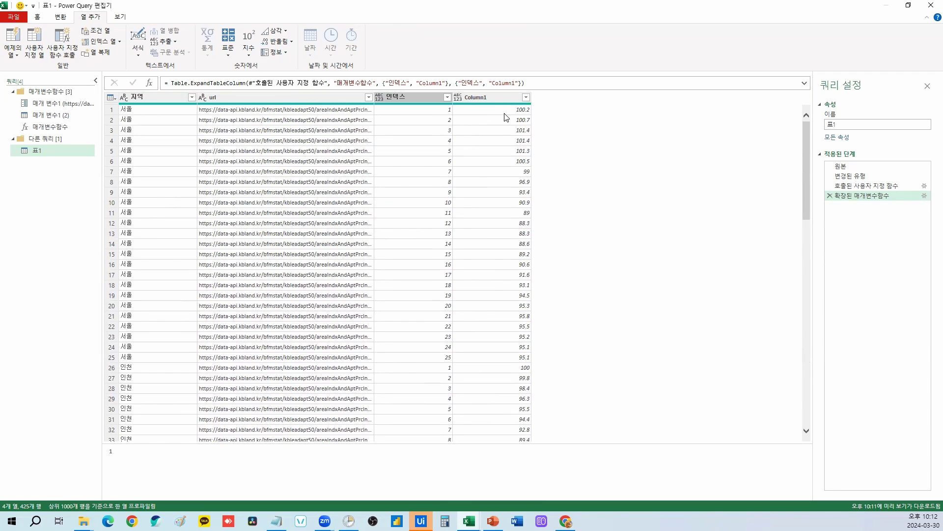
pyautogui.click(37, 18)
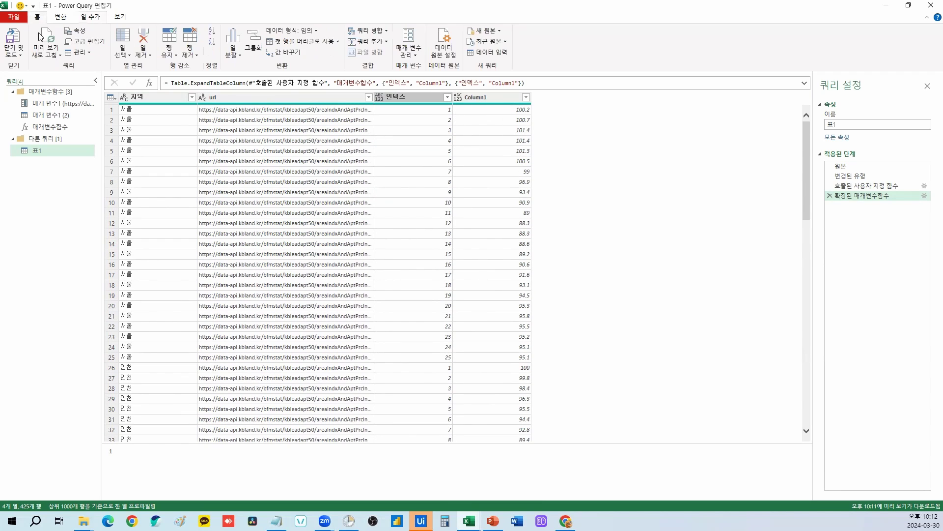
pyautogui.click(484, 31)
pyautogui.moveTo(493, 69)
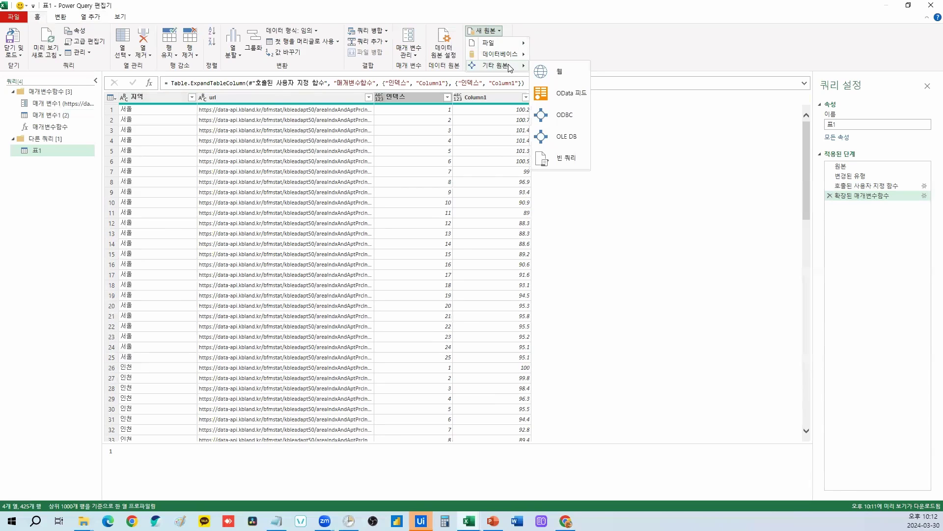
pyautogui.click(567, 75)
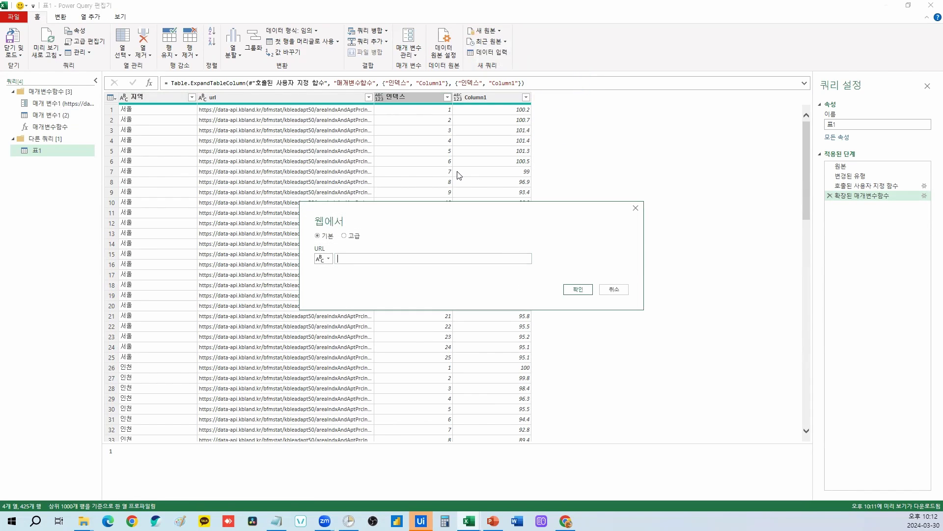
pyautogui.hotkey('ctrl', 'v')
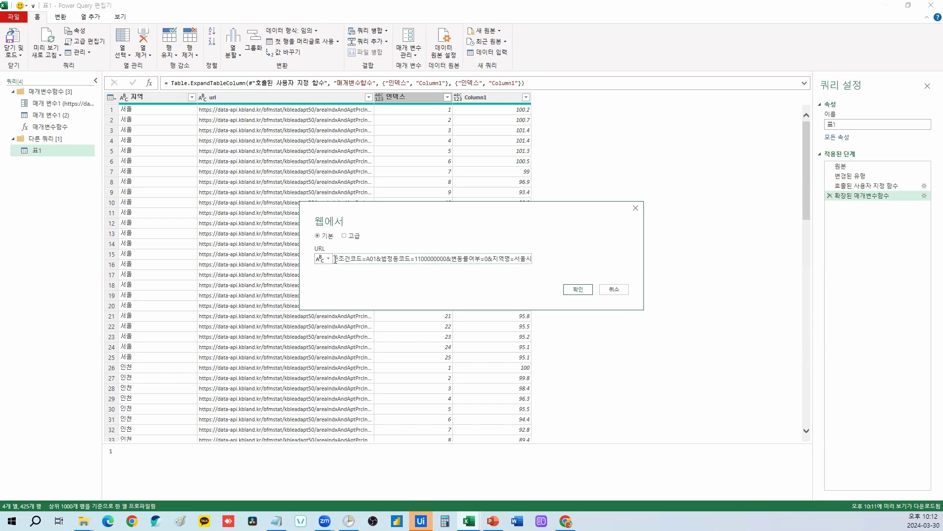
pyautogui.tripleClick(524, 260)
pyautogui.click(576, 289)
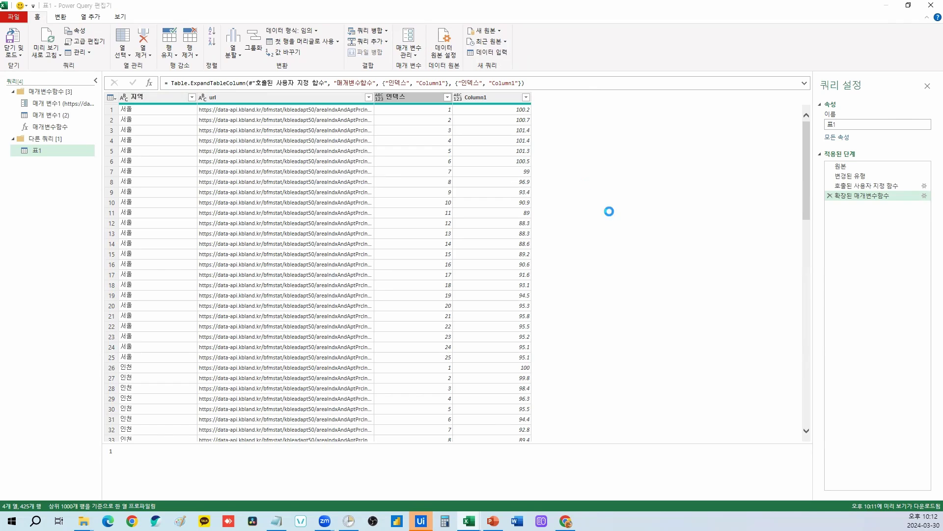
# Drill through dataBody, data and 아파트가격지수정보 to 날짜리스트, and convert that list to a table with default options.
pyautogui.click(158, 109)
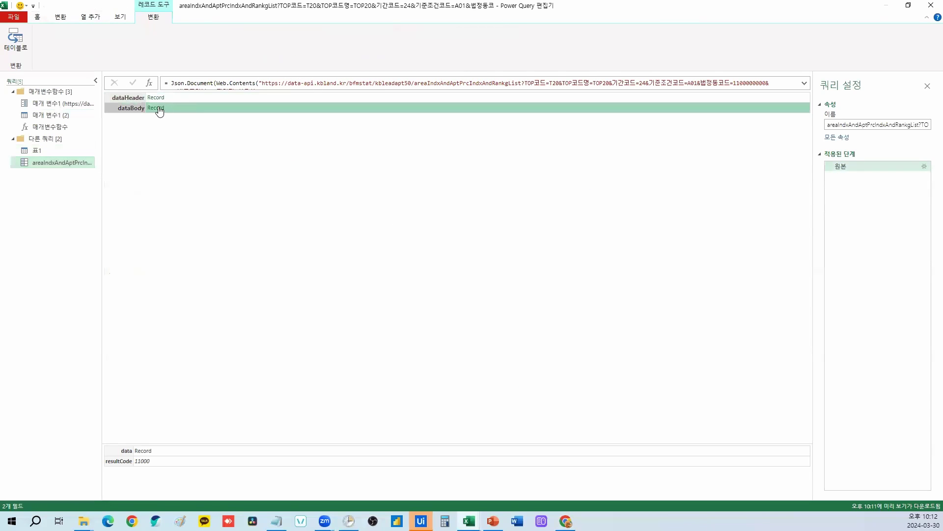
pyautogui.click(158, 98)
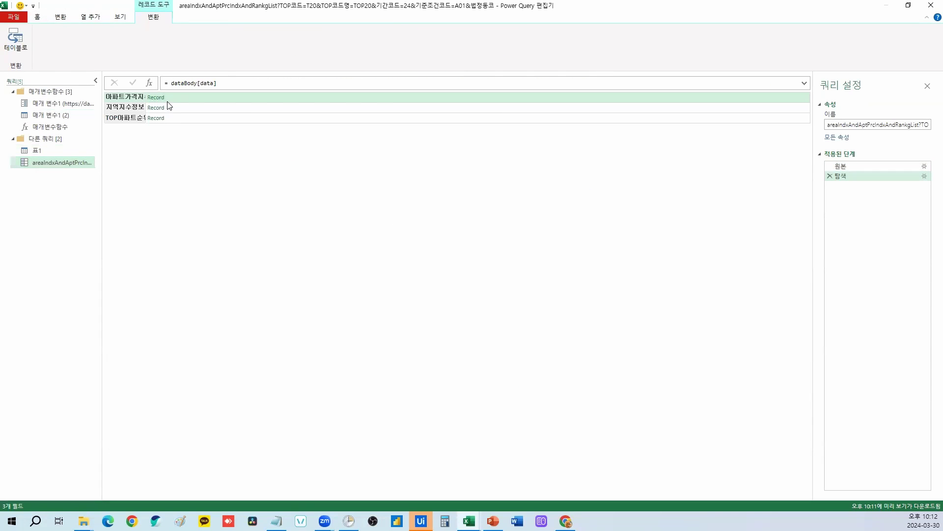
pyautogui.click(153, 97)
pyautogui.click(158, 108)
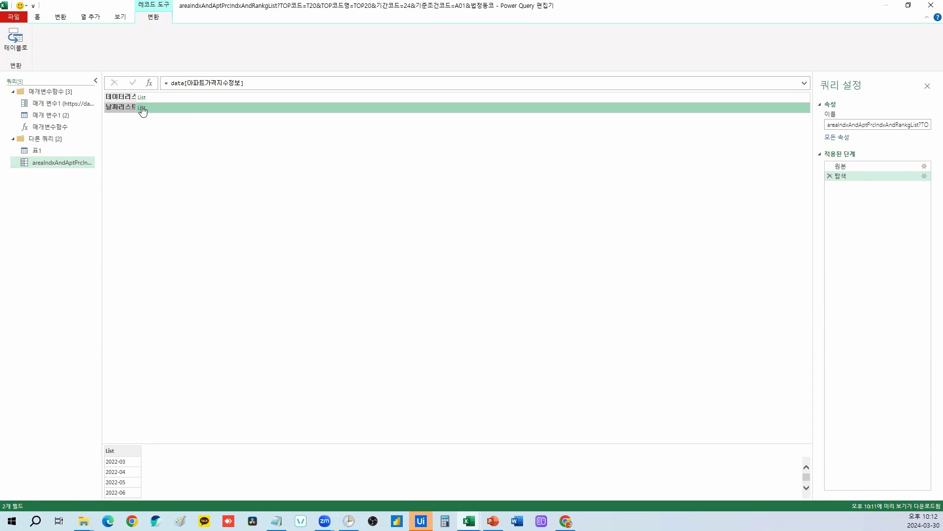
pyautogui.click(142, 109)
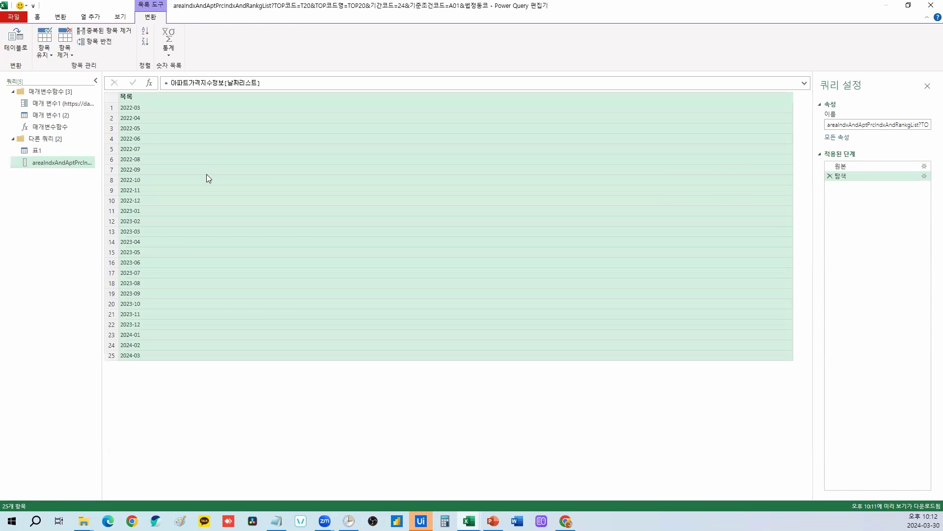
pyautogui.click(19, 47)
pyautogui.click(575, 301)
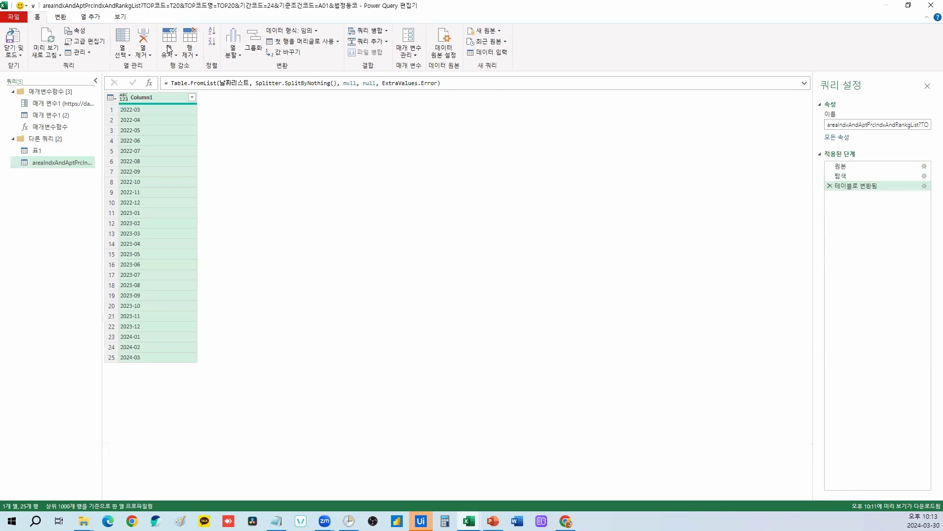
# Add an index column starting from 1 to the date table and place it before Column1.
pyautogui.click(119, 41)
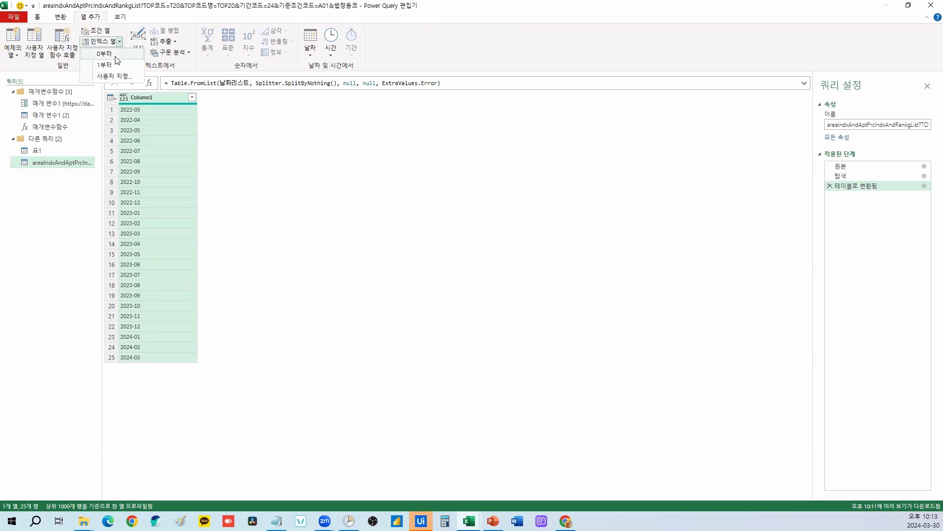
pyautogui.click(105, 65)
pyautogui.moveTo(230, 100); pyautogui.dragTo(161, 102)
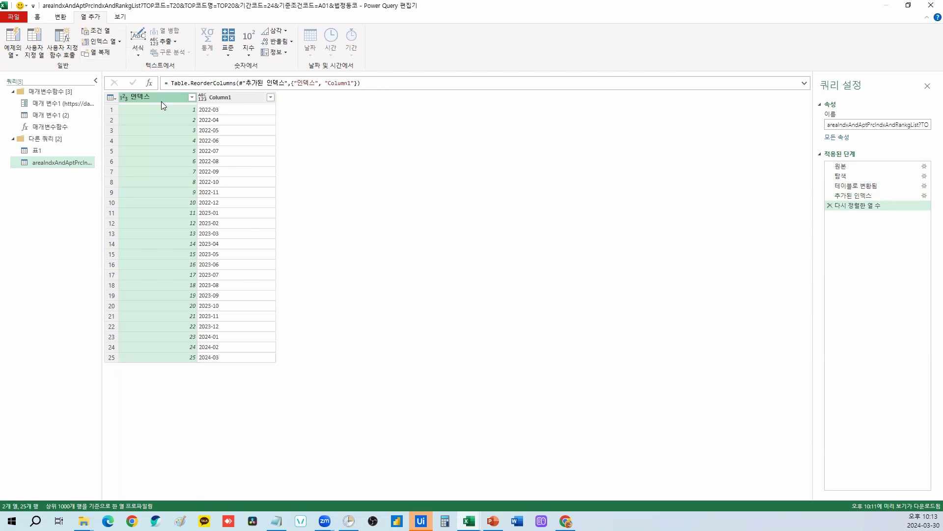
pyautogui.click(176, 110)
pyautogui.click(184, 357)
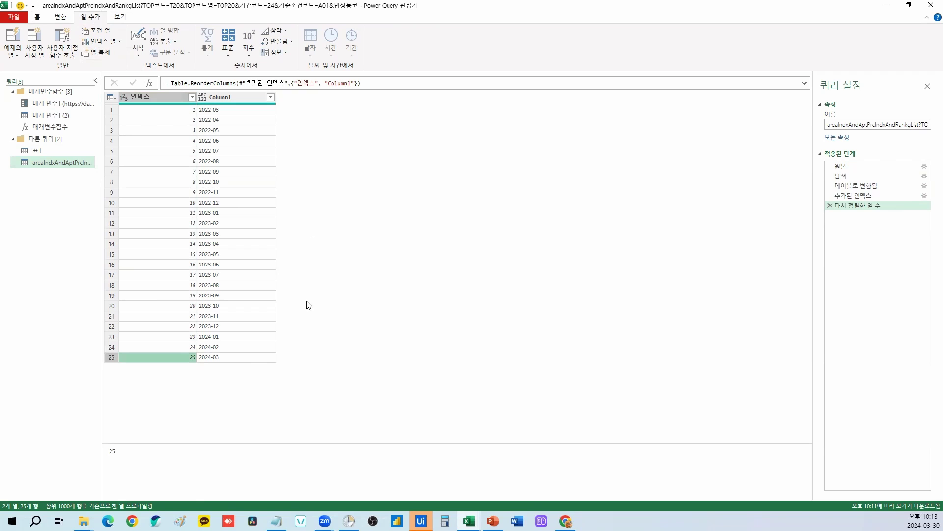
# Rename the new date list query to 날짜.
pyautogui.doubleClick(69, 166)
pyautogui.write('skfWk')
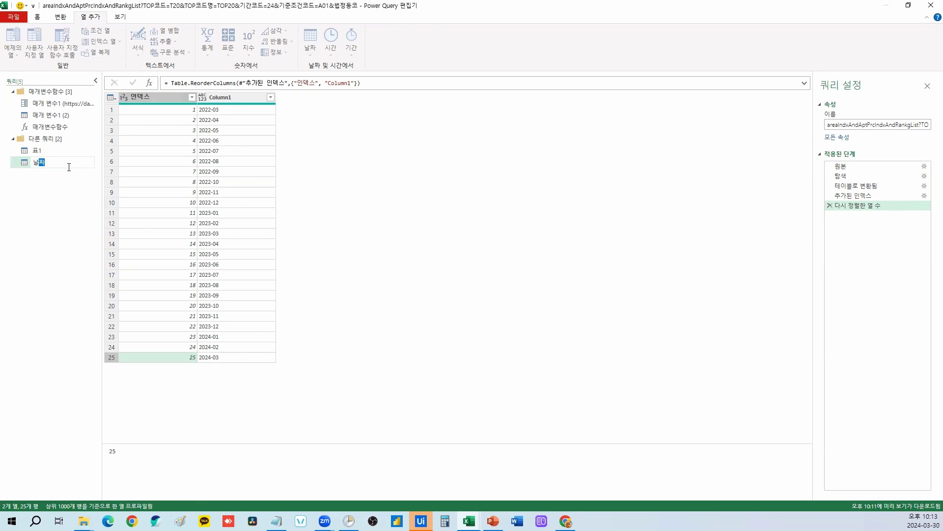
pyautogui.press('Return')
# Compare the 인덱스 column of the 표1 query with the indexed dates in the 날짜 query.
pyautogui.click(59, 151)
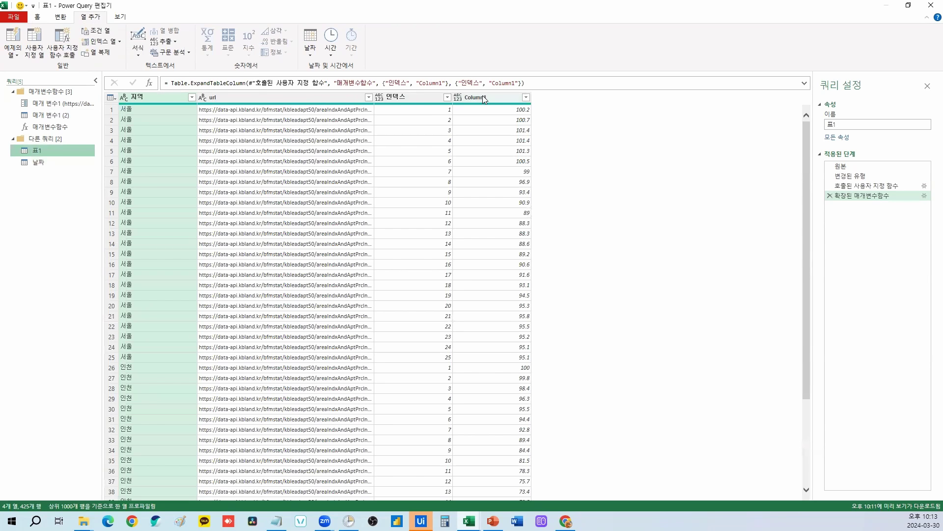
pyautogui.click(427, 97)
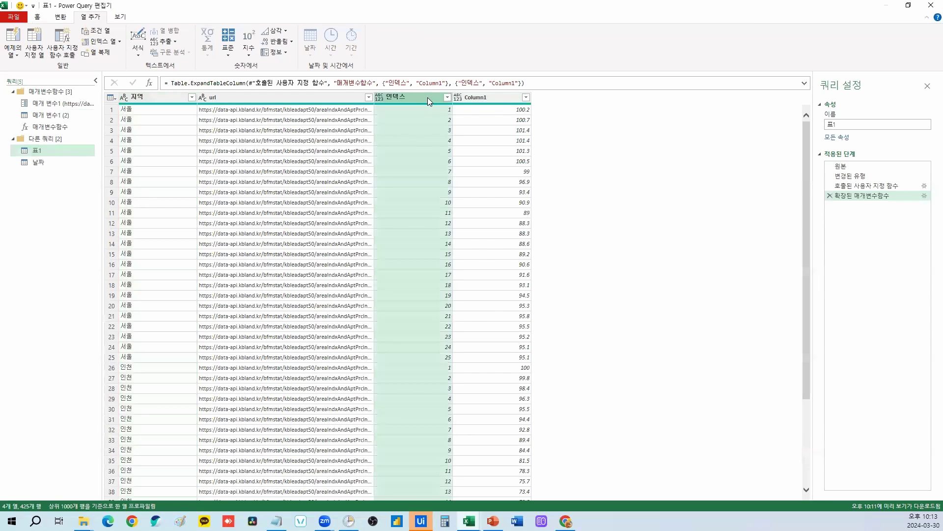
pyautogui.click(38, 17)
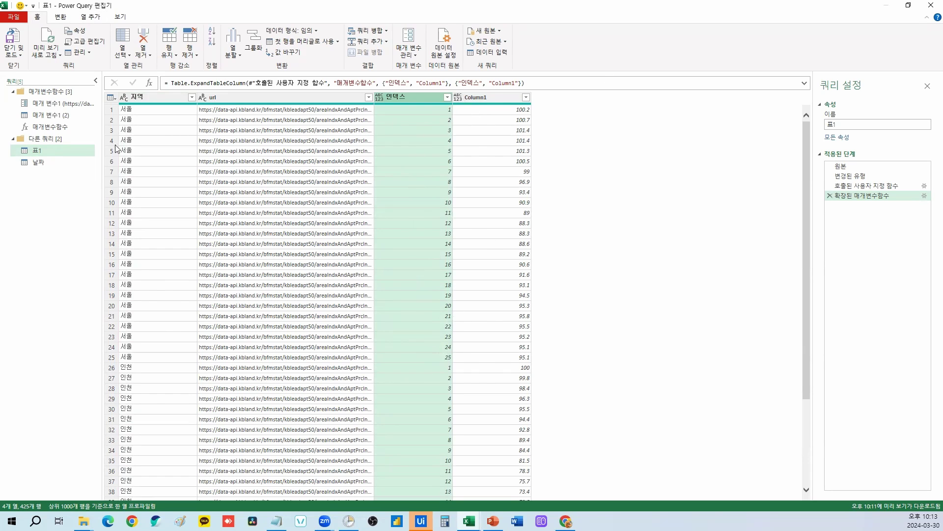
pyautogui.click(39, 162)
pyautogui.click(221, 110)
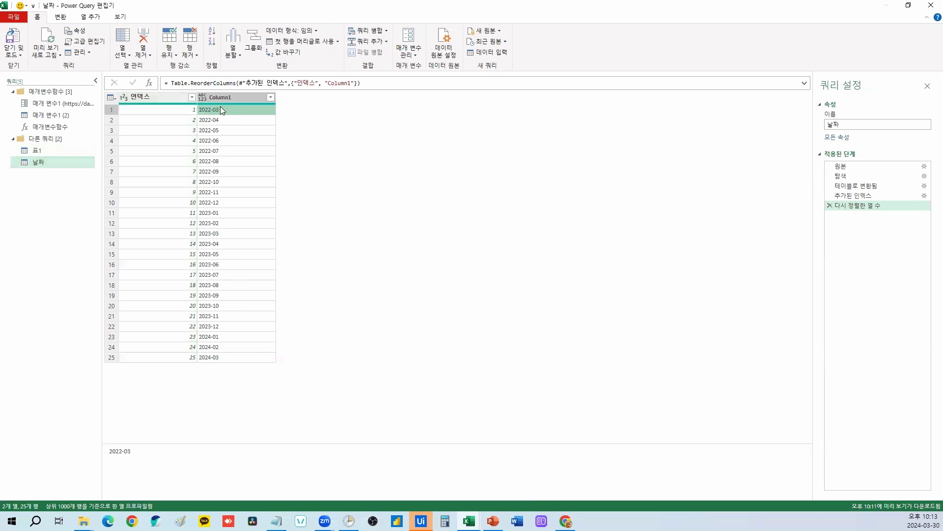
pyautogui.click(227, 359)
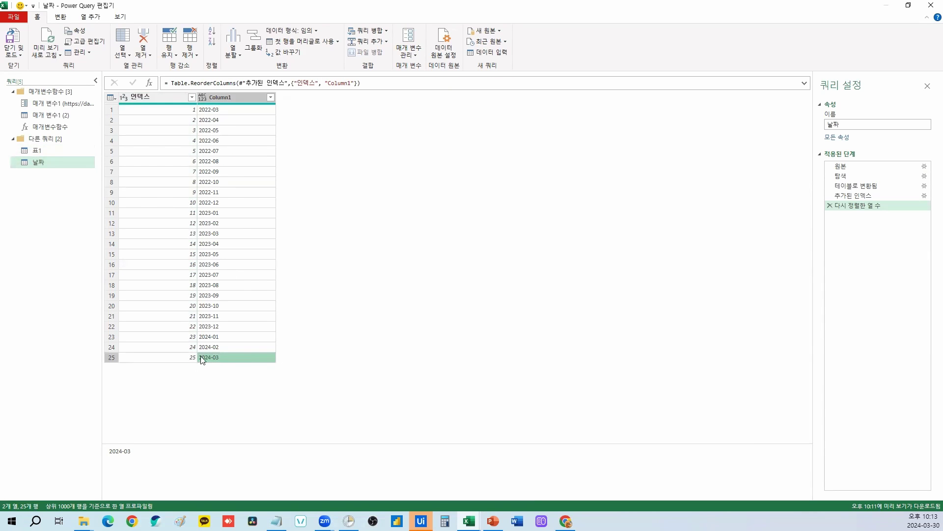
# Merge the 날짜 query into 표1 with a left outer join, matching the 인덱스 columns of both tables.
pyautogui.click(43, 150)
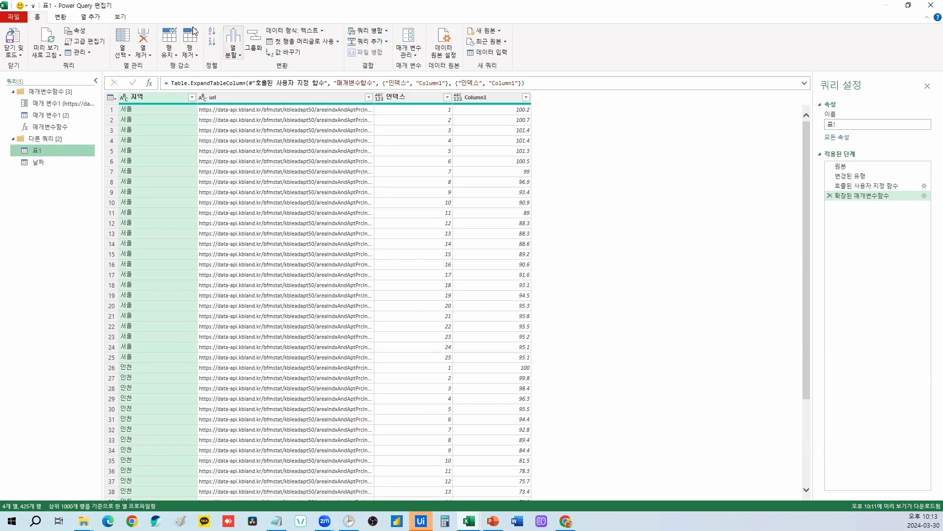
pyautogui.click(387, 31)
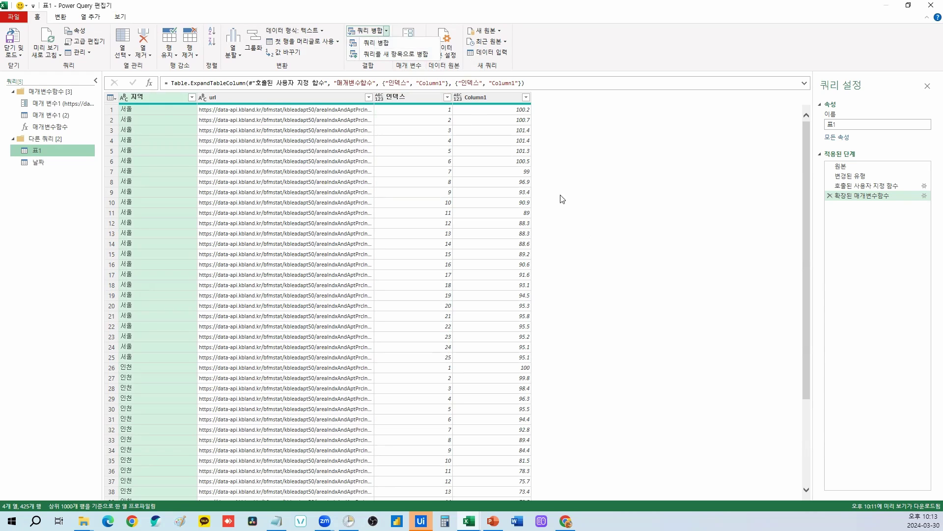
pyautogui.click(376, 44)
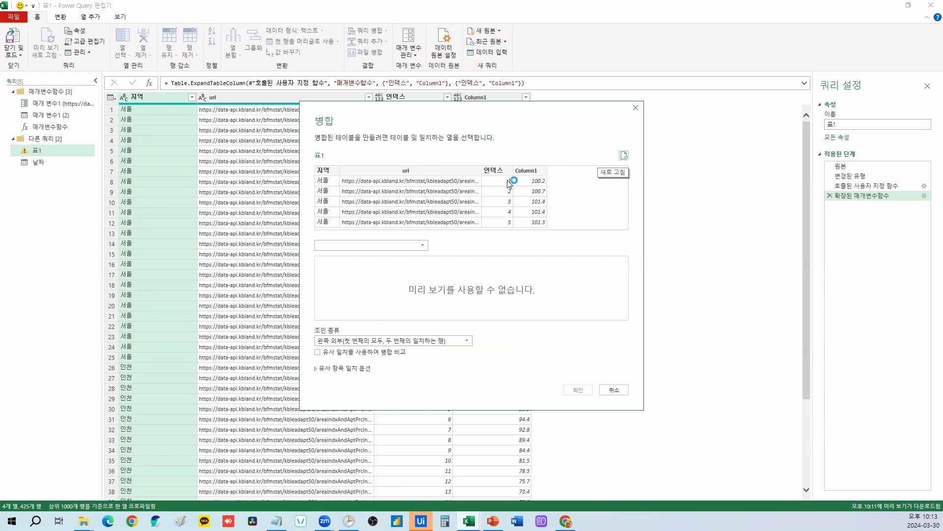
pyautogui.click(492, 170)
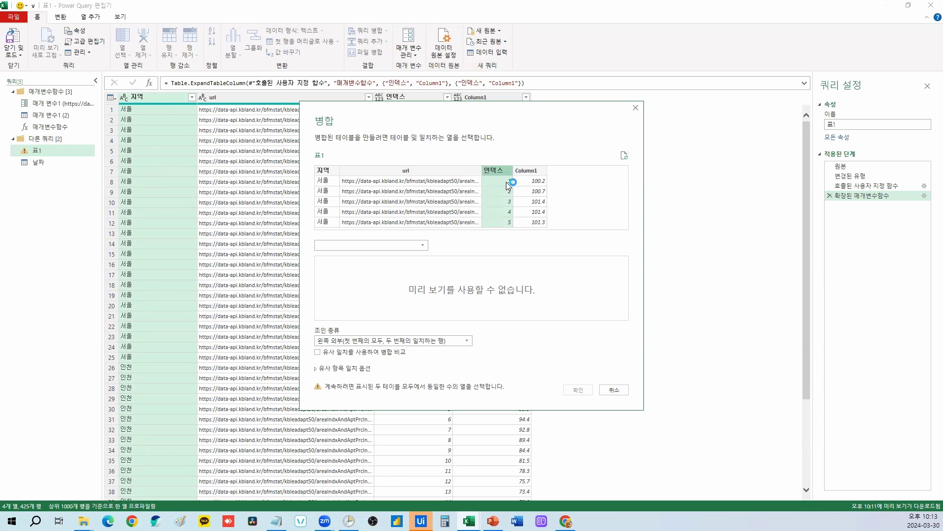
pyautogui.click(363, 246)
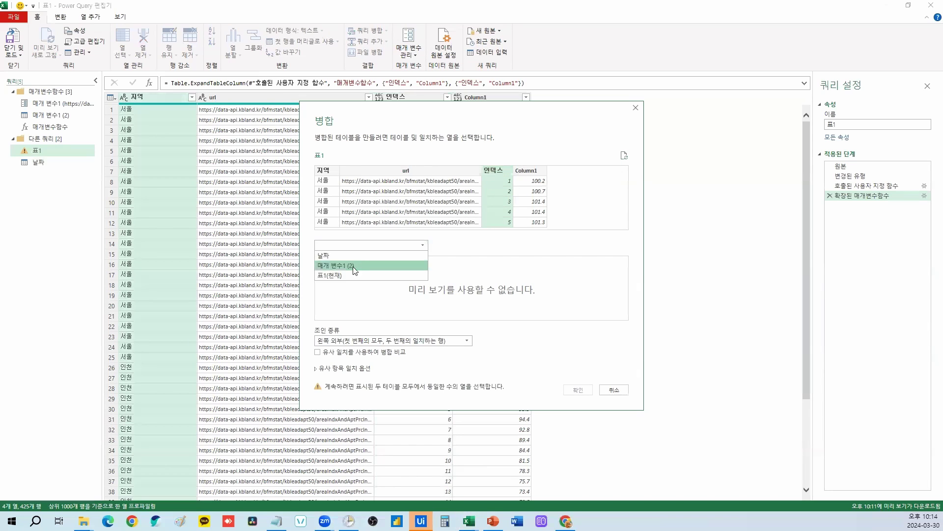
pyautogui.click(325, 255)
pyautogui.click(328, 261)
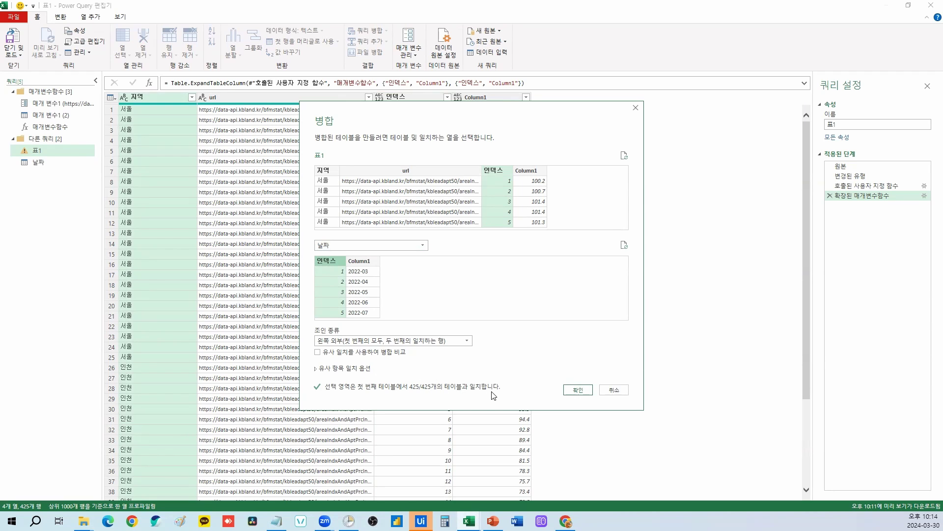
pyautogui.click(577, 389)
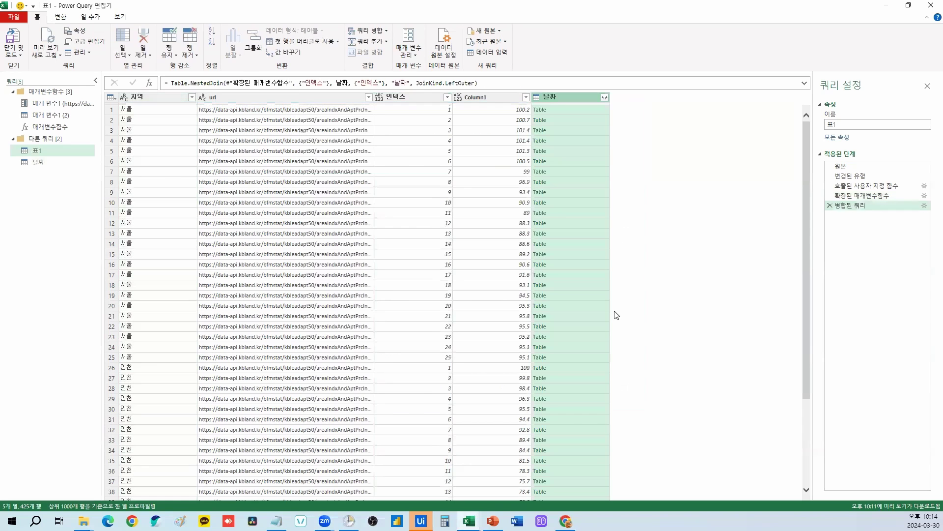
# Expand only Column1 from the merged 날짜 column, and check the first row's index and value.
pyautogui.click(605, 97)
pyautogui.click(493, 137)
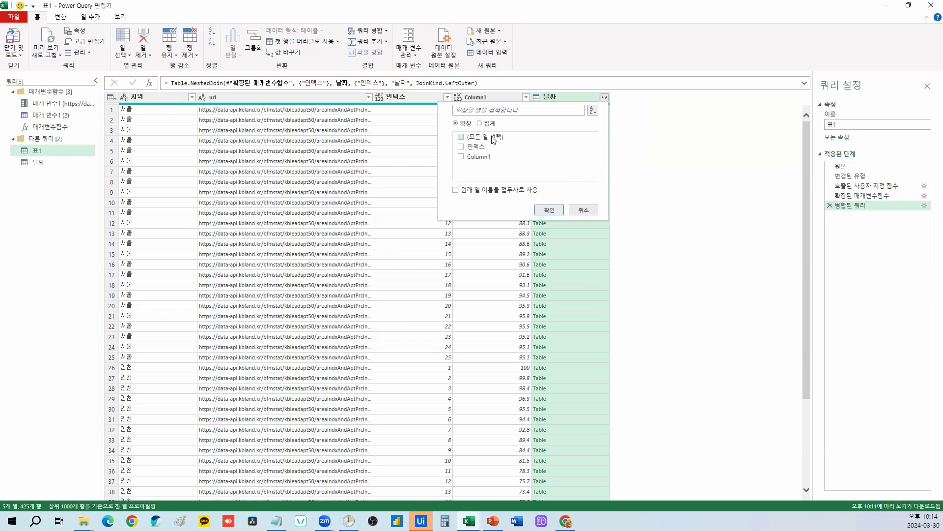
pyautogui.click(466, 157)
pyautogui.click(548, 210)
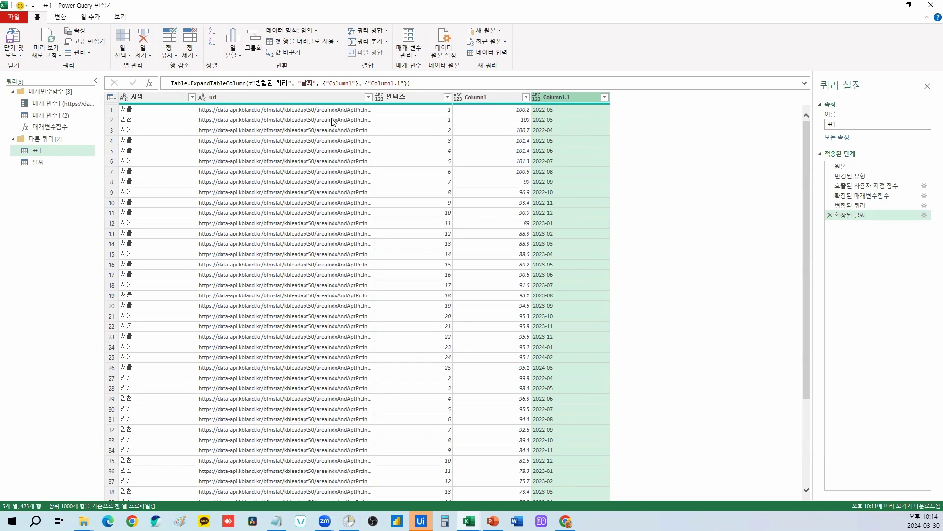
pyautogui.click(444, 109)
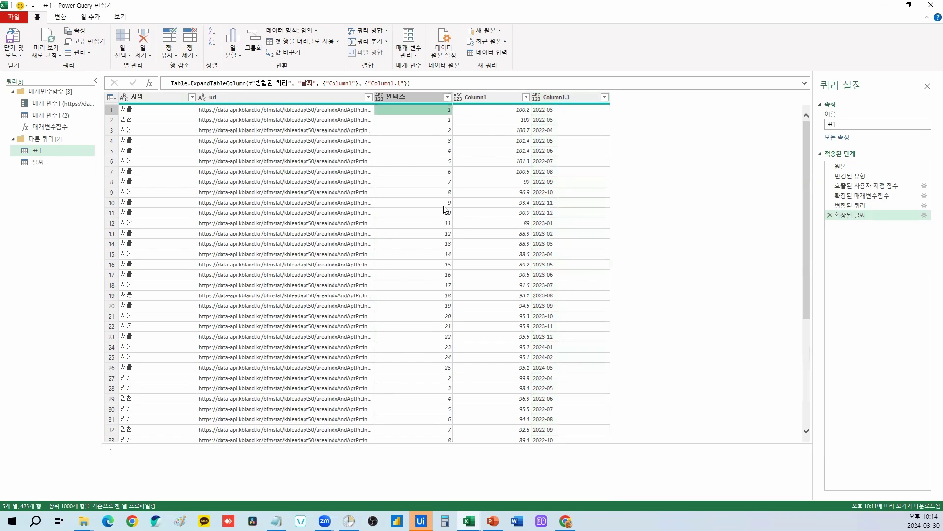
pyautogui.click(512, 110)
pyautogui.click(441, 113)
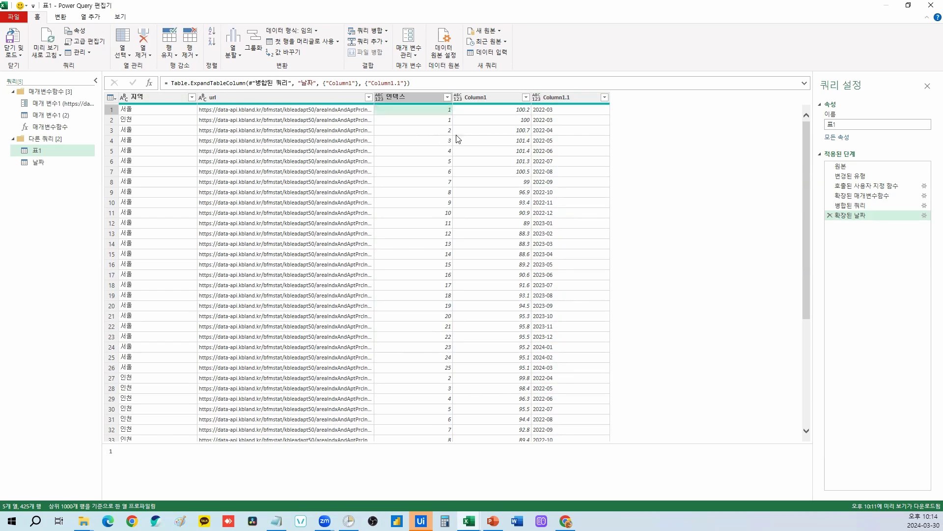
# Compare the 인덱스 values with the merged month values in Column1.1 of the 표1 query.
pyautogui.click(446, 140)
pyautogui.click(446, 172)
pyautogui.click(563, 151)
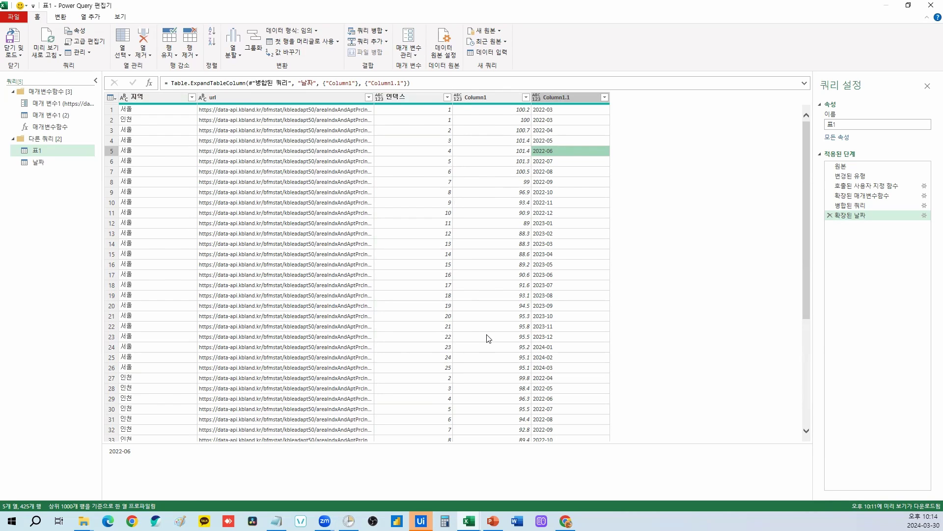
# Sort the 표1 query in ascending order by 지역 and then by 인덱스.
pyautogui.click(124, 98)
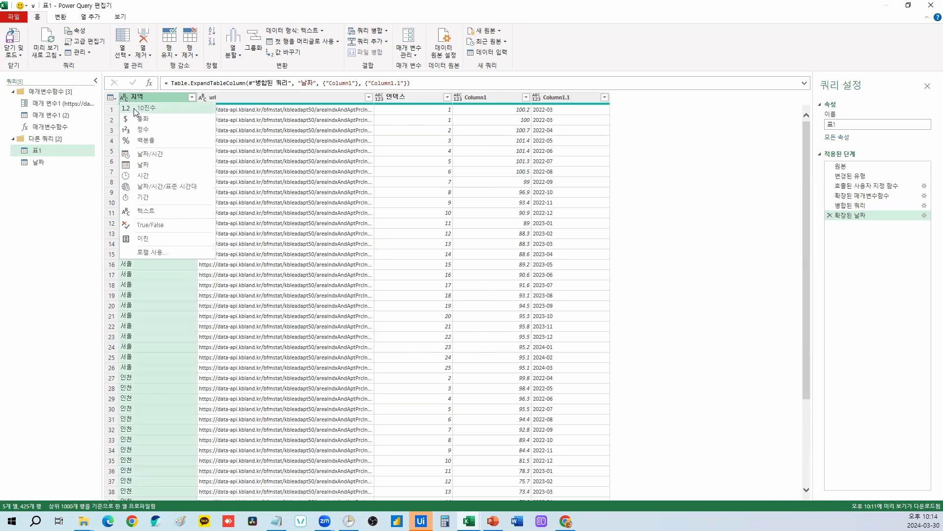
pyautogui.click(187, 98)
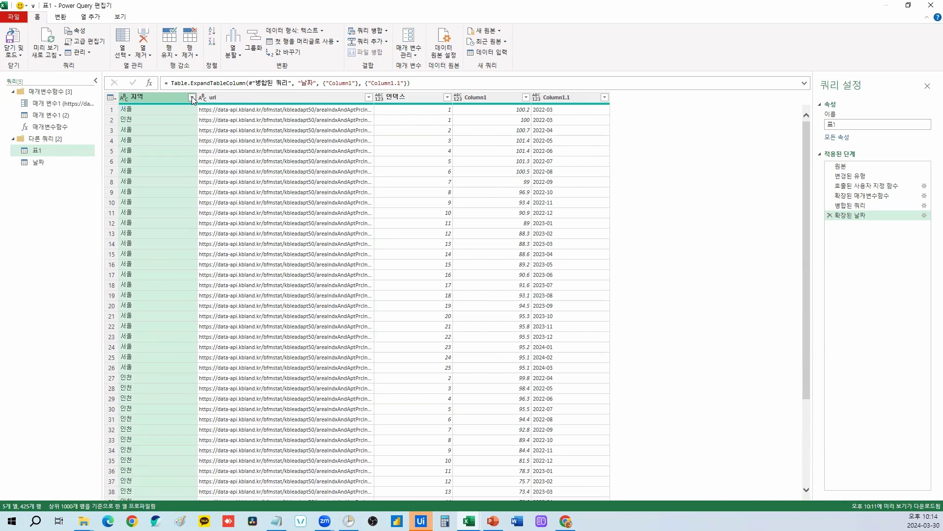
pyautogui.click(191, 97)
pyautogui.click(149, 110)
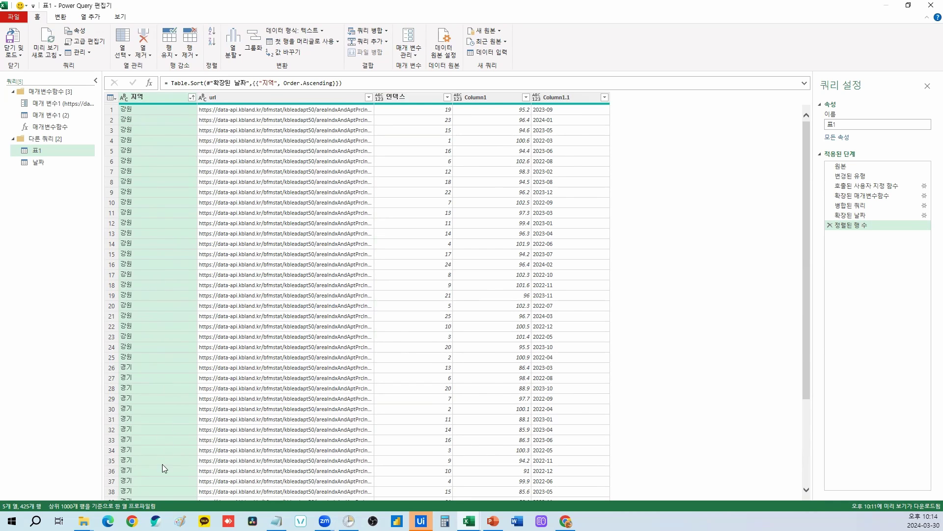
pyautogui.click(410, 96)
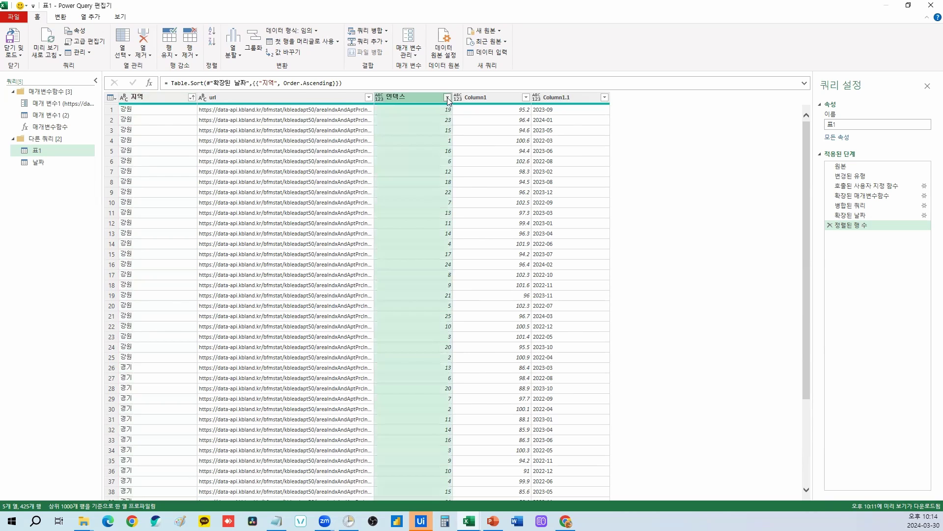
pyautogui.click(447, 98)
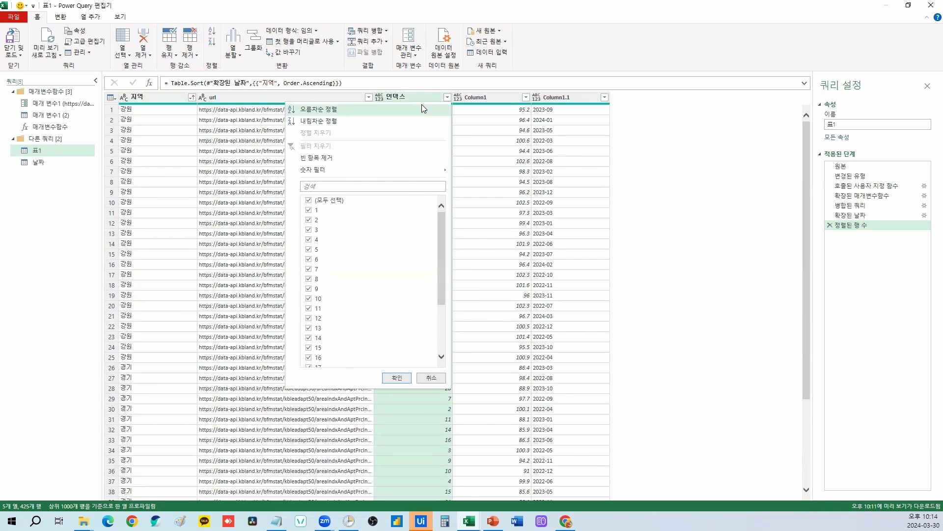
pyautogui.click(422, 105)
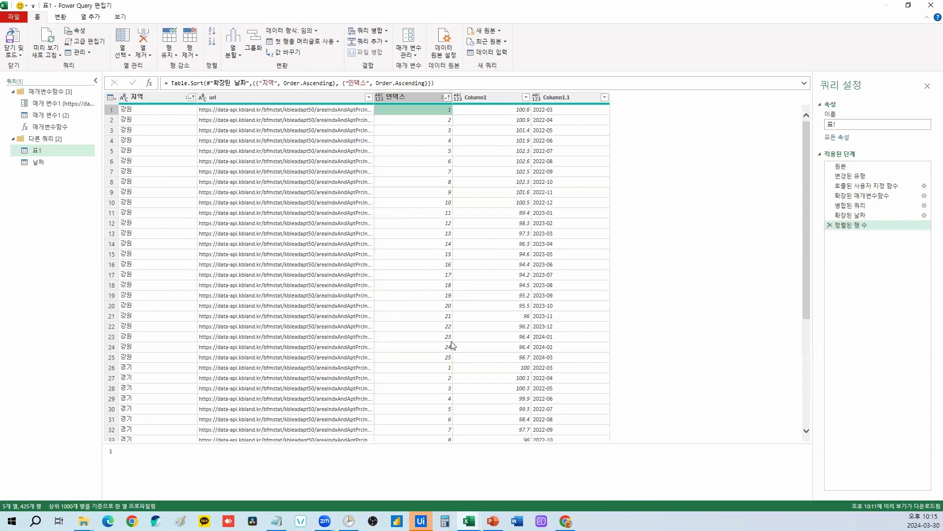
# Check the last index and the first and last months of the 강원 rows.
pyautogui.click(445, 357)
pyautogui.click(552, 112)
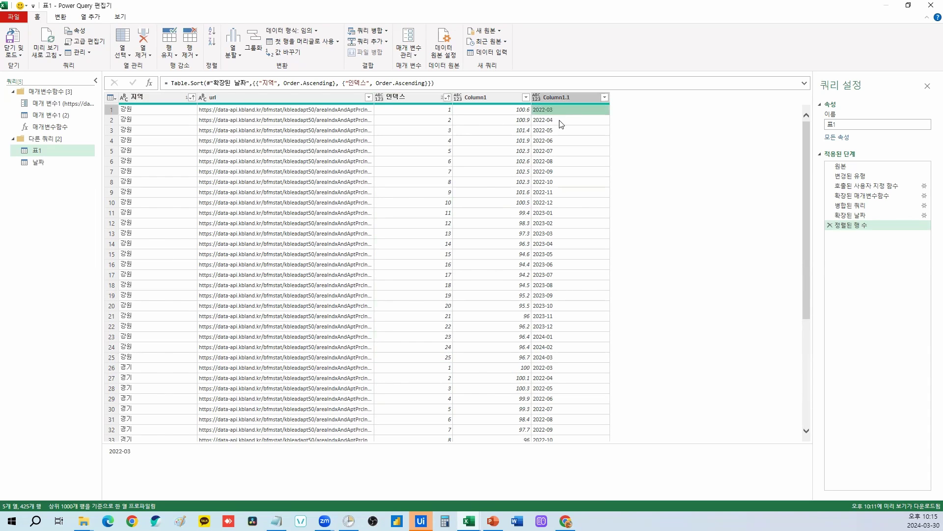
pyautogui.click(556, 358)
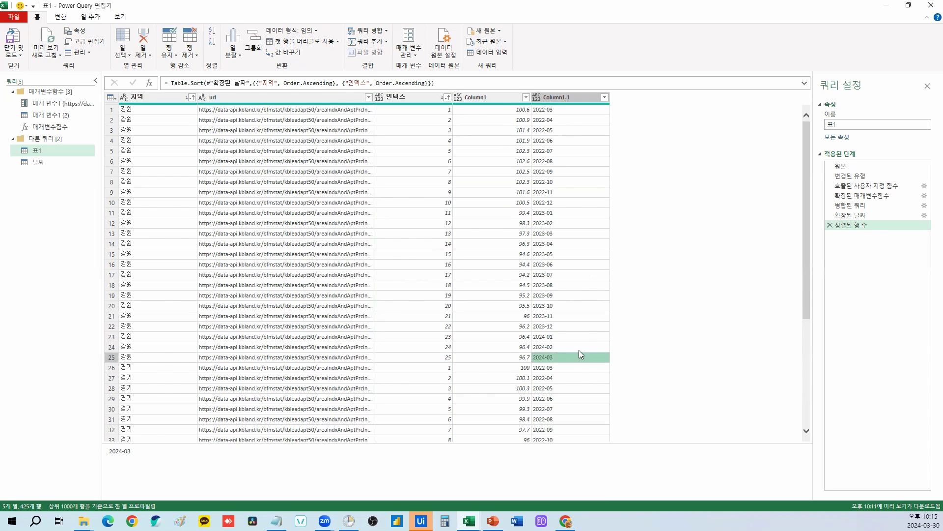
# Review the sort on the 지역 column, and close the query editor, loading the queries into the workbook.
pyautogui.click(13, 53)
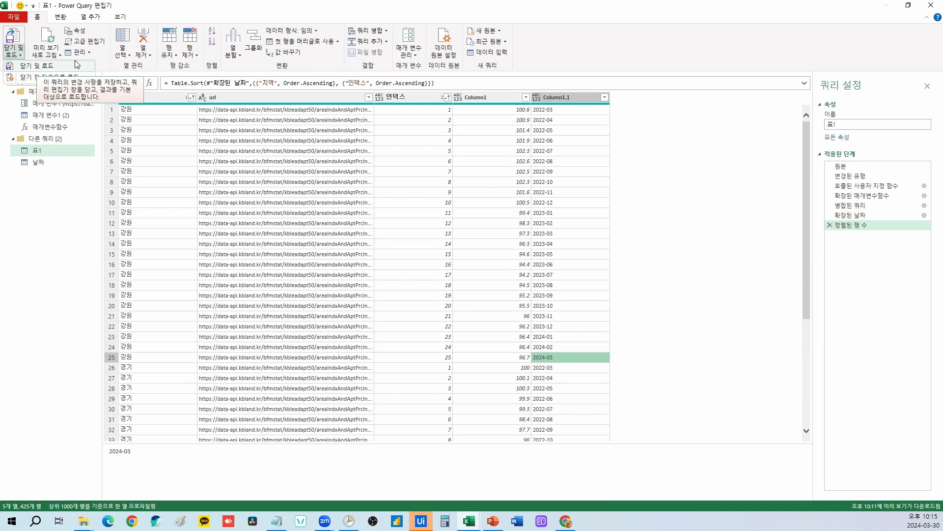
pyautogui.click(192, 100)
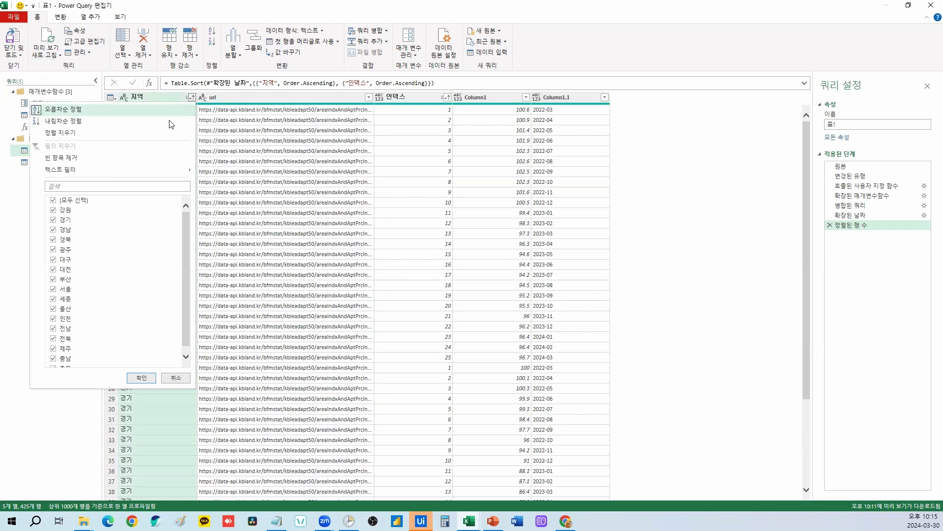
pyautogui.moveTo(117, 173)
pyautogui.click(411, 141)
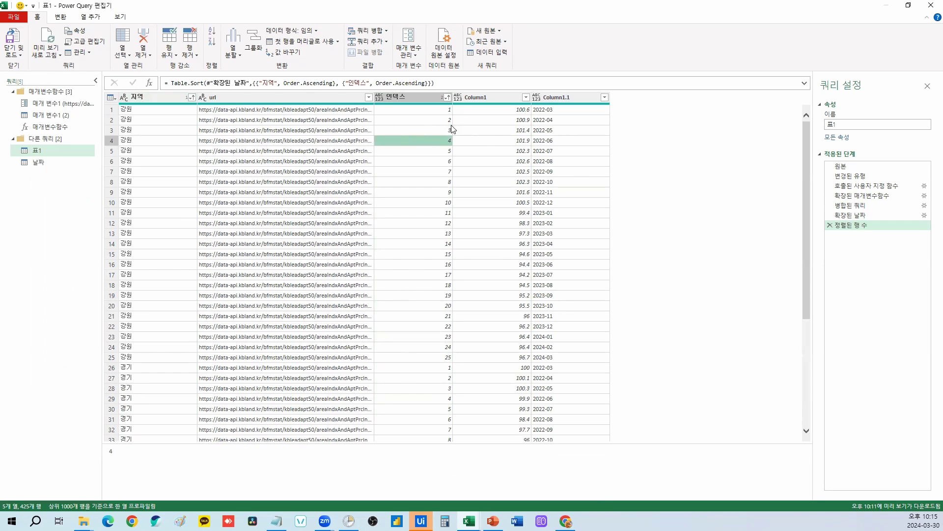
pyautogui.click(14, 53)
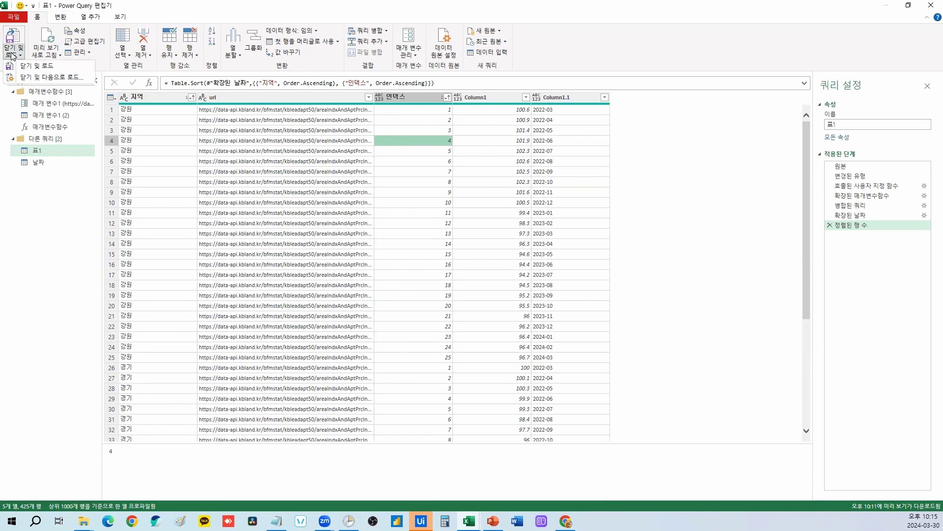
pyautogui.click(39, 67)
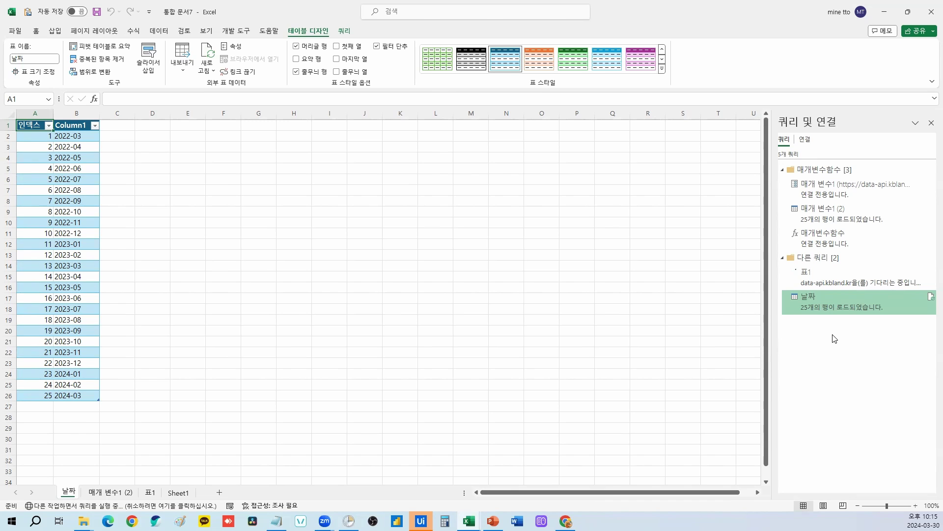
# Open the loaded 표1 table and examine its region, url, index value and month columns.
pyautogui.click(802, 274)
pyautogui.click(434, 193)
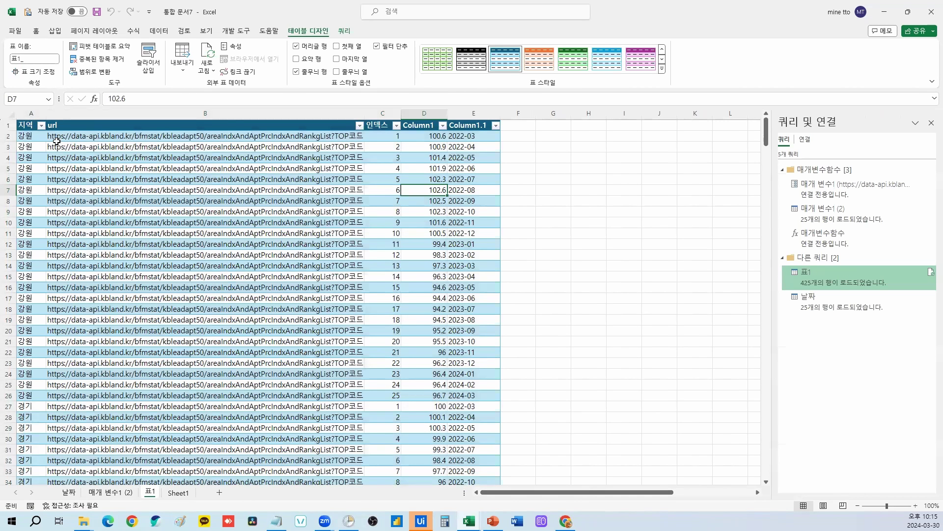
pyautogui.moveTo(33, 137); pyautogui.dragTo(39, 201)
pyautogui.click(195, 149)
pyautogui.moveTo(466, 140); pyautogui.dragTo(482, 395)
pyautogui.moveTo(432, 137); pyautogui.dragTo(436, 391)
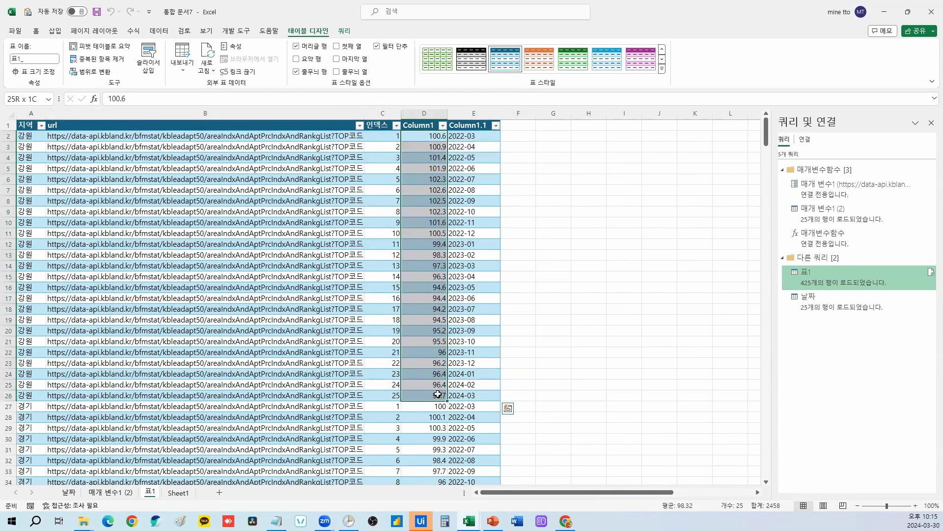
pyautogui.click(344, 298)
pyautogui.click(336, 158)
pyautogui.scroll(-9, 447, 289)
pyautogui.scroll(9, 453, 293)
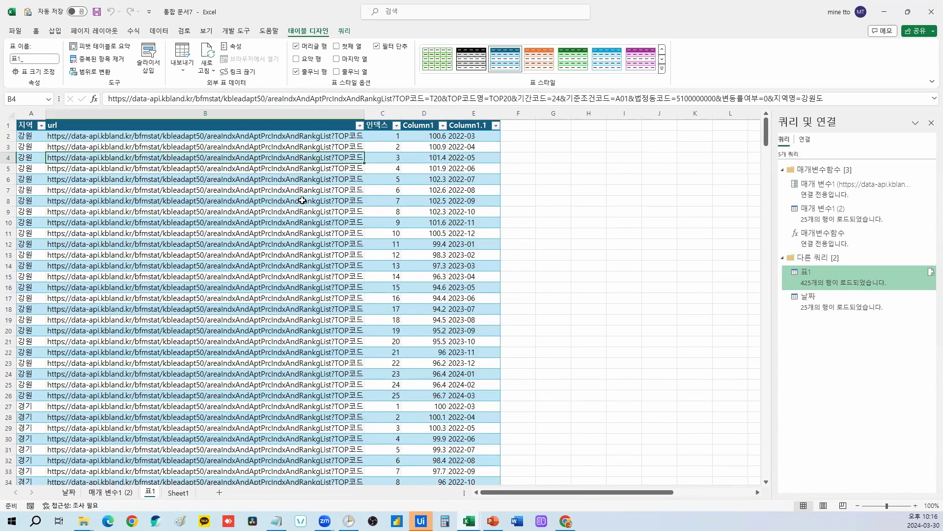
# Insert a pivot table based on the 표1 table in a new worksheet.
pyautogui.click(27, 126)
pyautogui.click(54, 31)
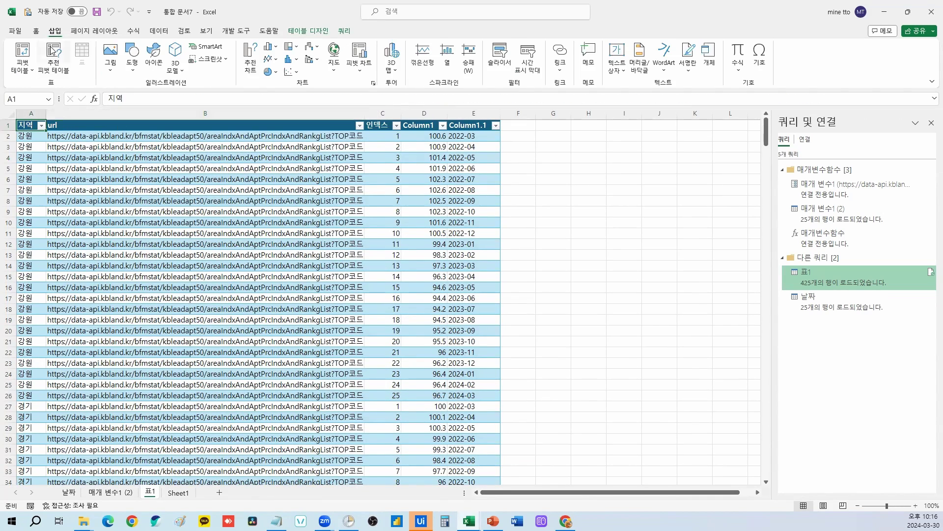
pyautogui.click(21, 54)
pyautogui.click(627, 373)
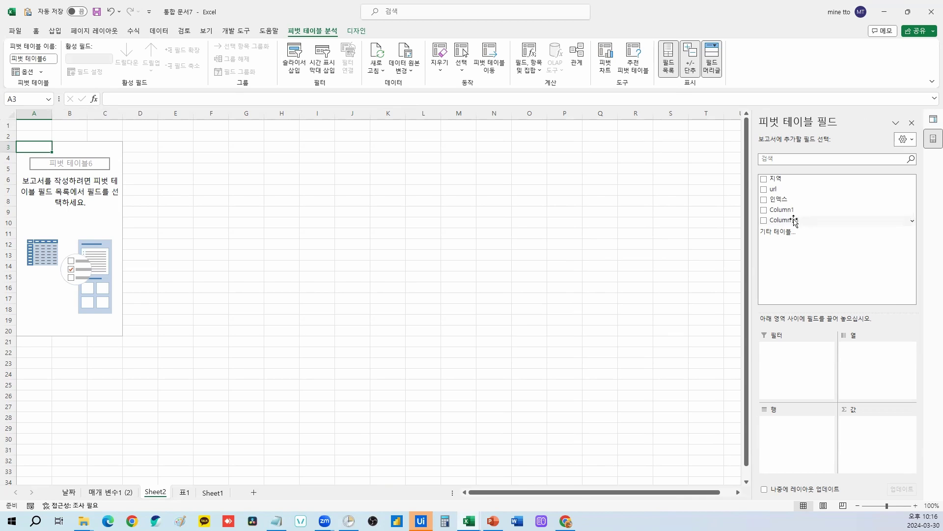
# Return to the 표1 sheet, reopen its query and rename Column1.1 to 날짜 and Column1 to 지수.
pyautogui.click(184, 492)
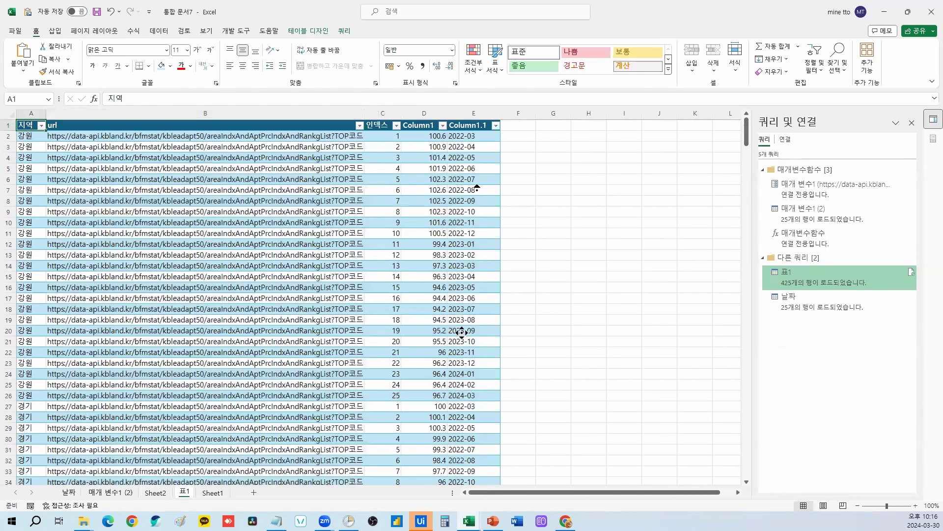
pyautogui.click(471, 129)
pyautogui.click(398, 131)
pyautogui.click(420, 126)
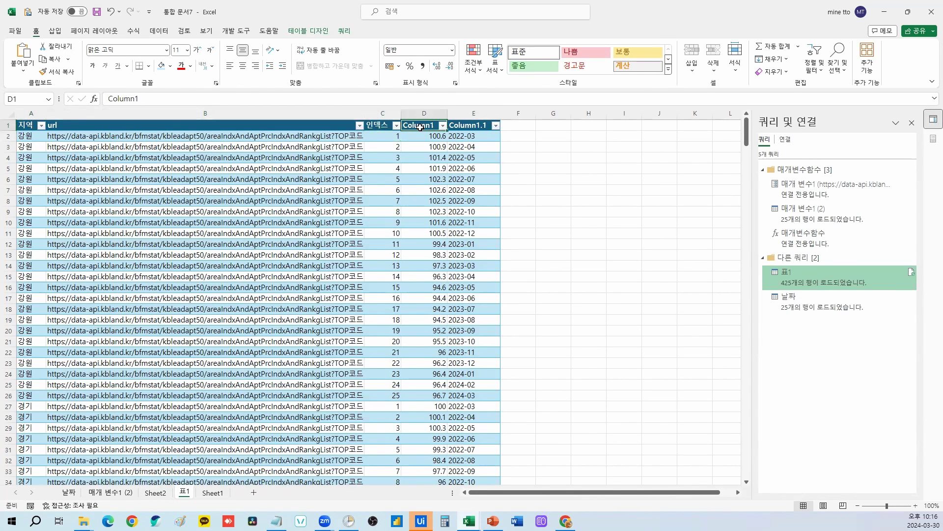
pyautogui.doubleClick(768, 277)
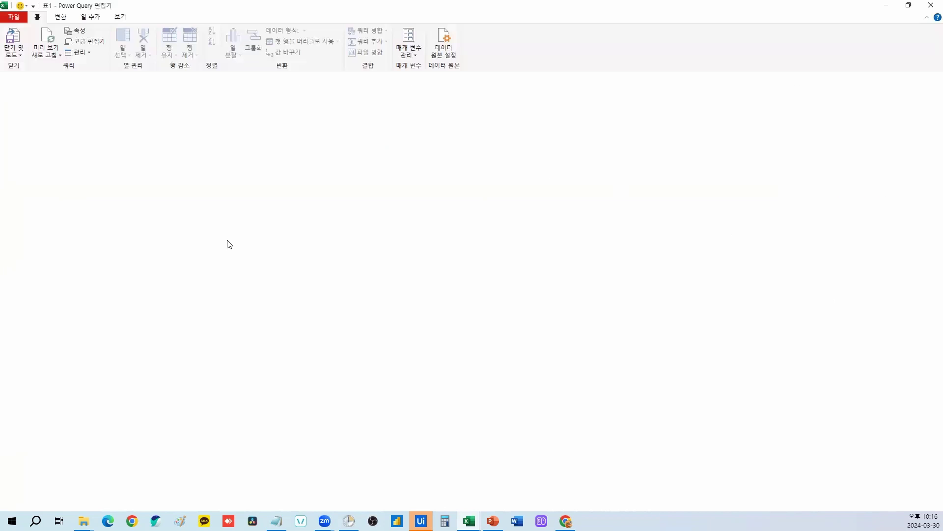
pyautogui.doubleClick(566, 98)
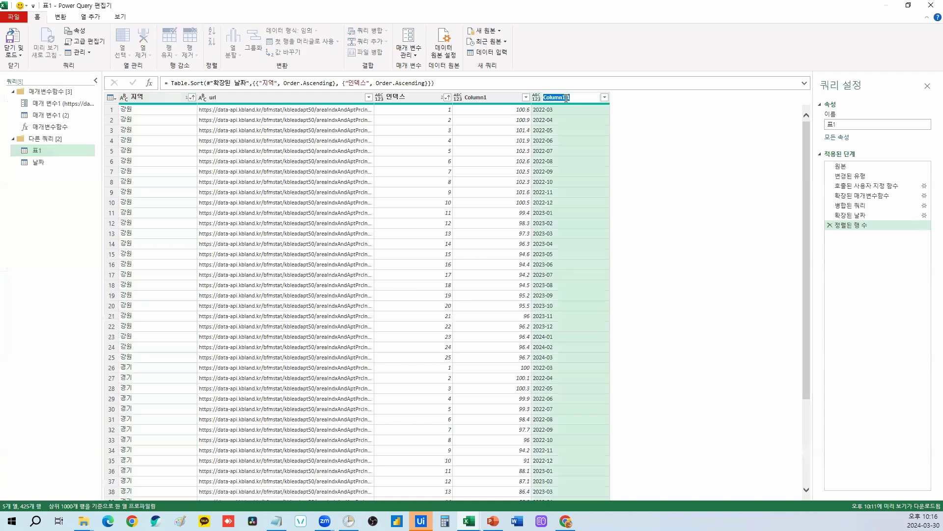
pyautogui.write('sk날짜')
pyautogui.press('Return')
pyautogui.doubleClick(479, 98)
pyautogui.write('지수')
pyautogui.press('Return')
# Close the query editor, load the renamed columns into the 표1 table, and check its header row.
pyautogui.click(10, 59)
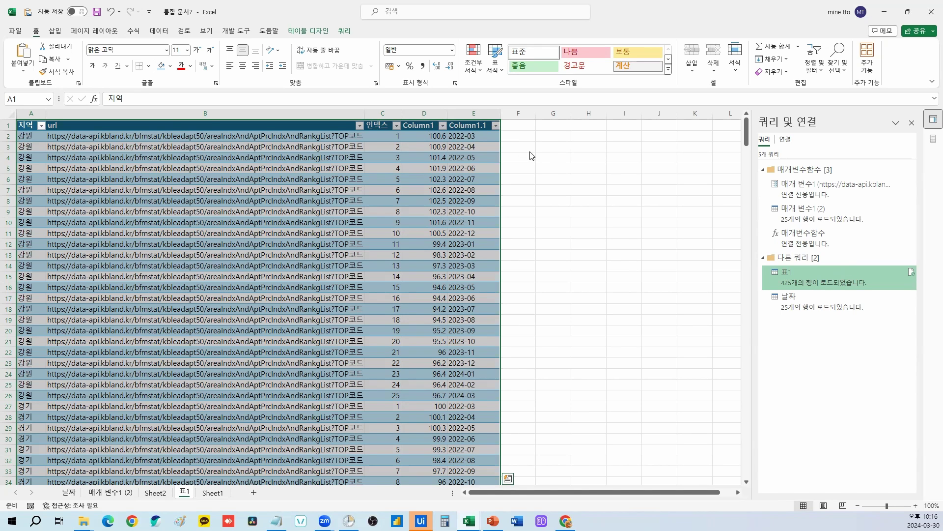
pyautogui.click(589, 309)
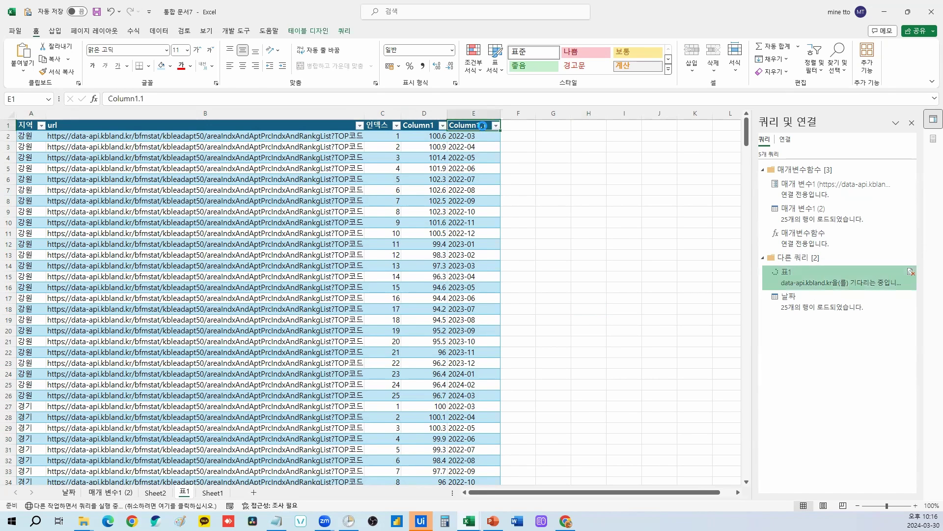
pyautogui.moveTo(413, 125); pyautogui.dragTo(445, 126)
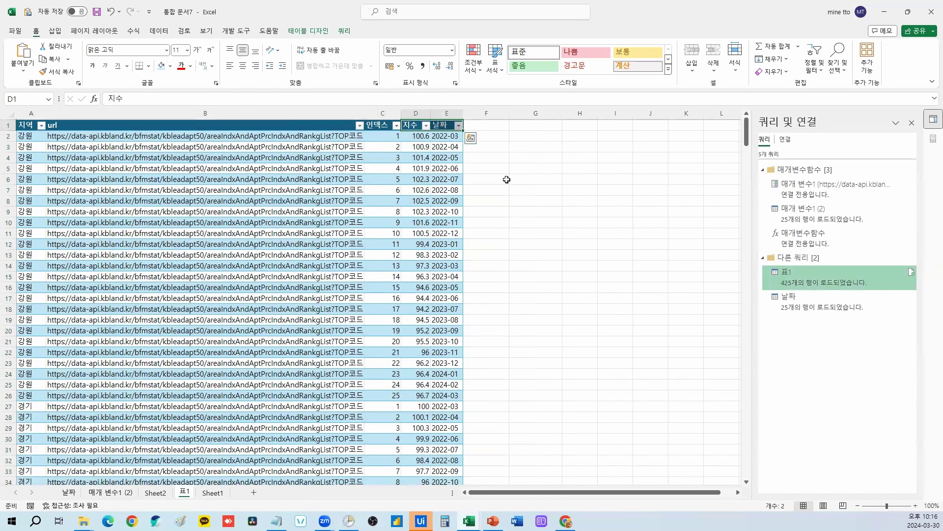
pyautogui.click(29, 127)
pyautogui.hotkey('ctrl', 'shift', 'Right')
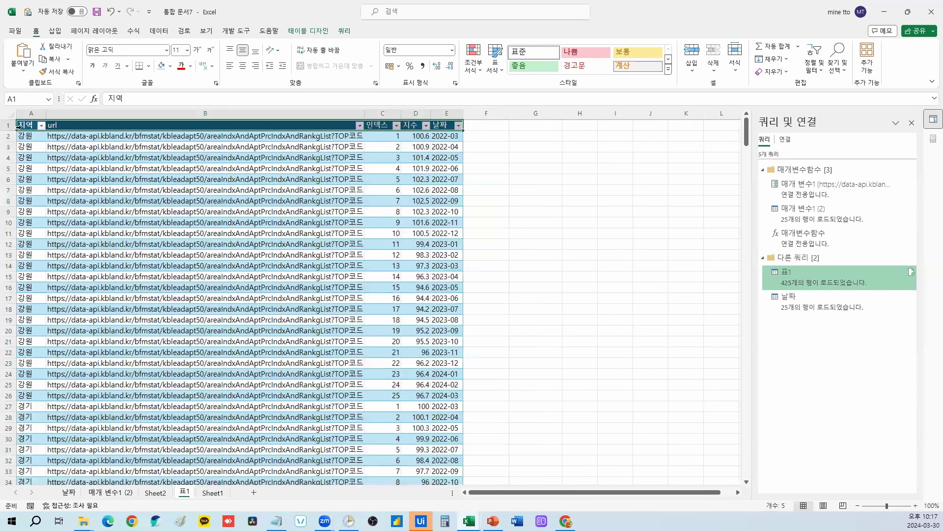
# Insert another pivot table from the 표1 table in a new worksheet and refresh it to update its fields.
pyautogui.click(19, 126)
pyautogui.click(55, 31)
pyautogui.click(22, 56)
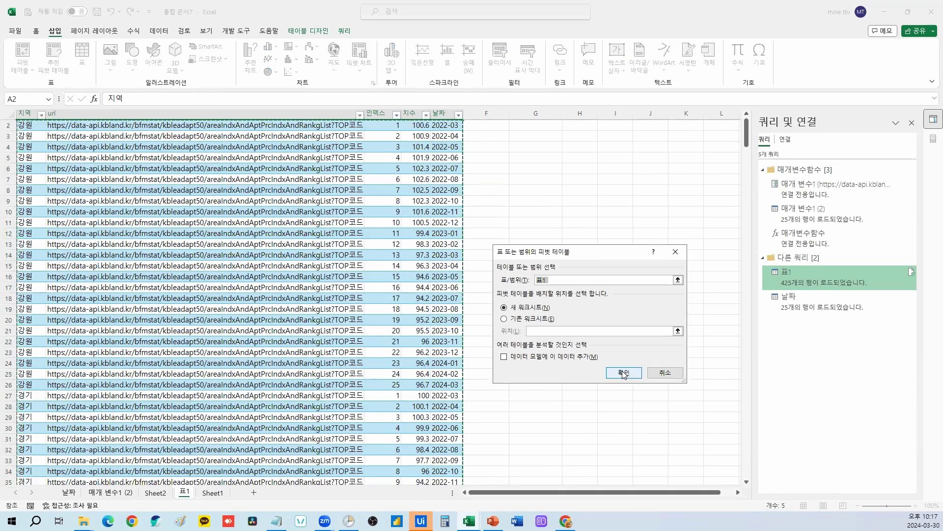
pyautogui.click(623, 371)
pyautogui.rightClick(90, 178)
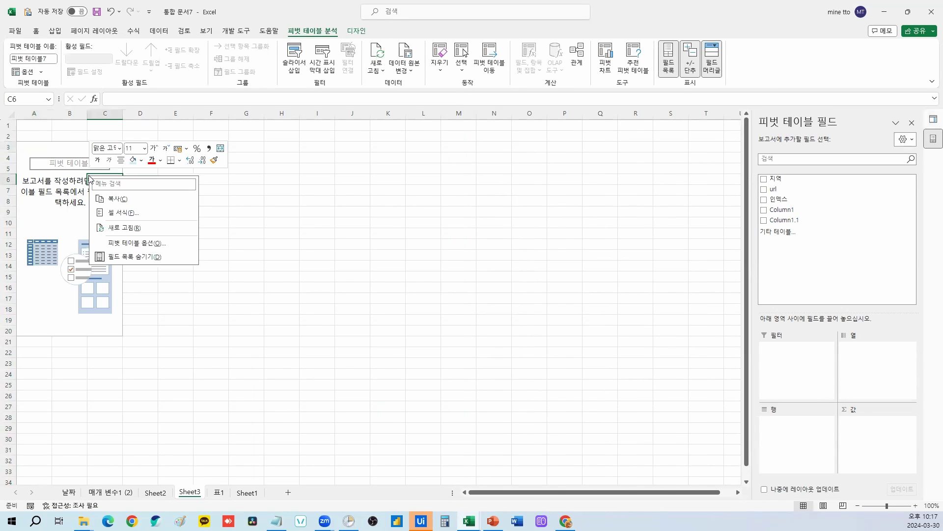
pyautogui.click(129, 229)
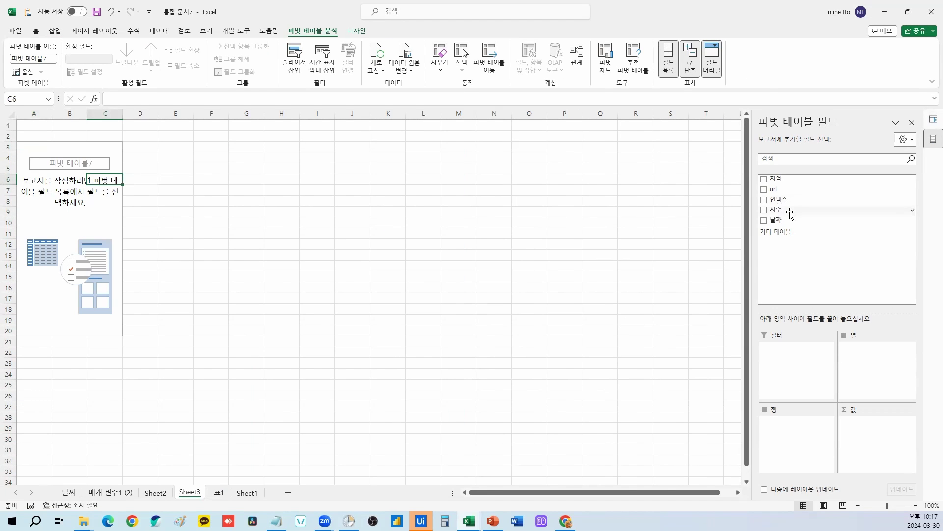
# Lay out the pivot table with 날짜 as rows, 지역 as columns and the sum of 지수 as values.
pyautogui.moveTo(786, 221); pyautogui.dragTo(798, 435)
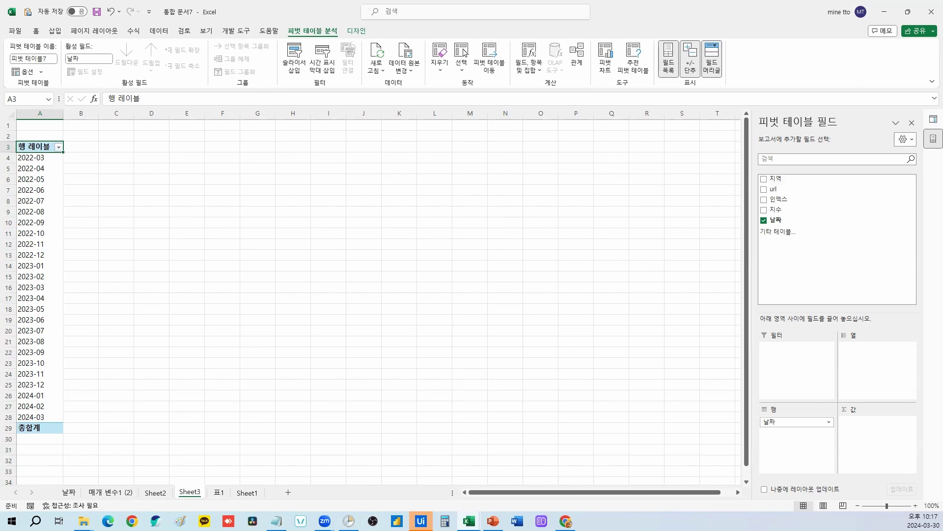
pyautogui.moveTo(773, 180); pyautogui.dragTo(876, 361)
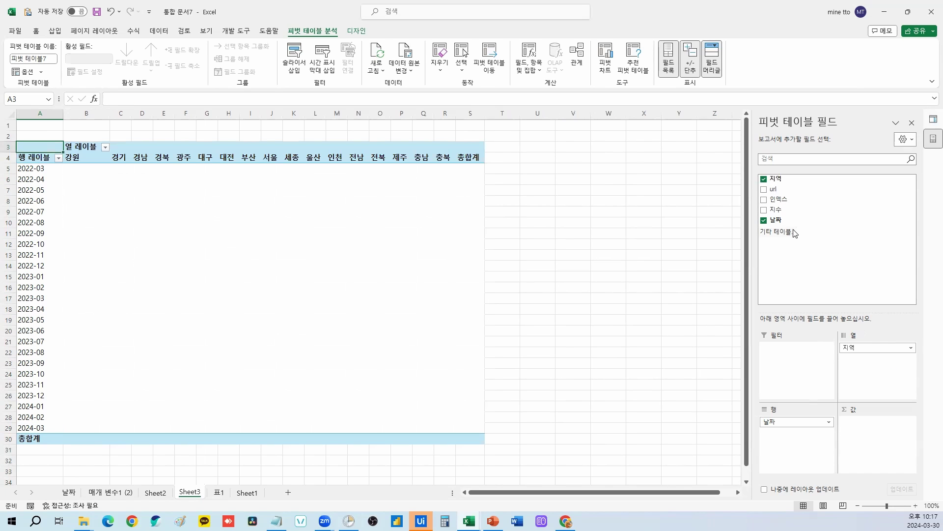
pyautogui.moveTo(776, 209); pyautogui.dragTo(867, 431)
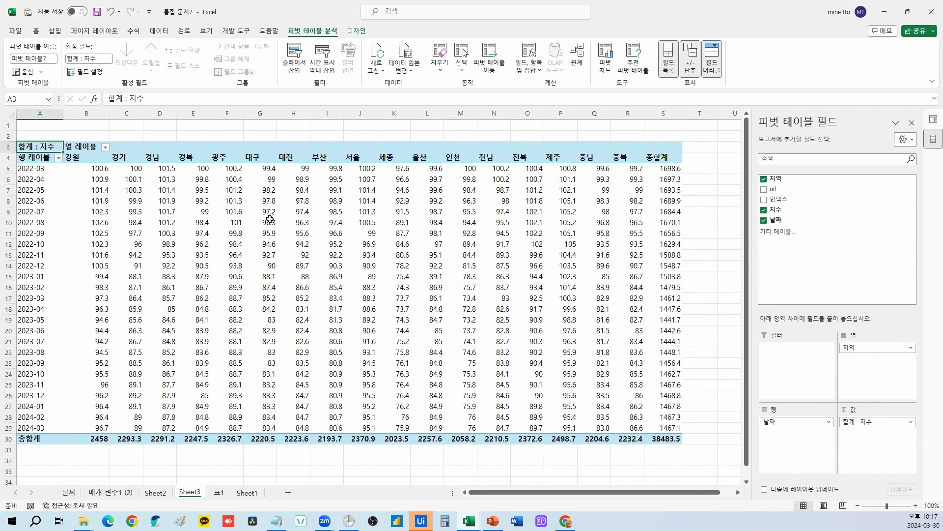
# Turn off the pivot table's grand totals for both rows and columns.
pyautogui.click(262, 265)
pyautogui.click(670, 157)
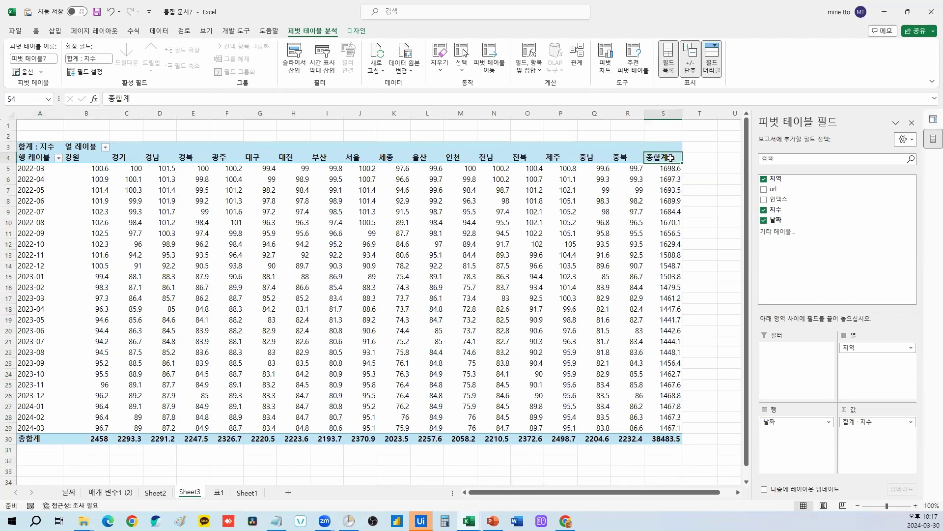
pyautogui.click(358, 32)
pyautogui.click(41, 64)
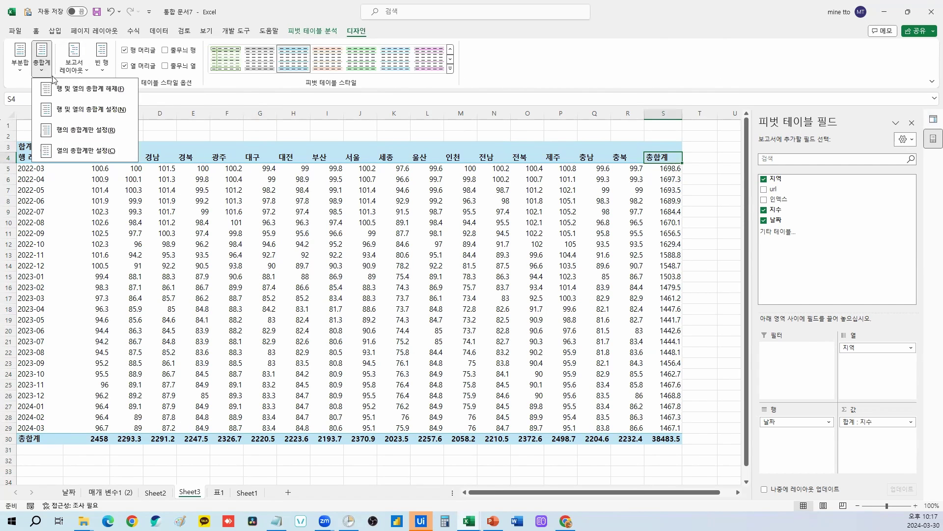
pyautogui.click(109, 91)
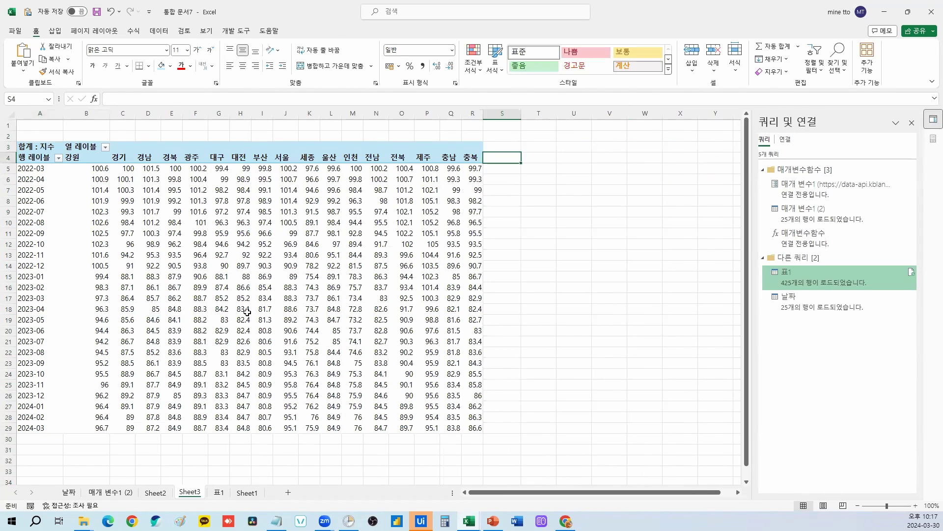
# Apply a red-yellow-green colour scale, with red for high values, to all regional index values in the pivot table from 2022-03 to 2024-03.
pyautogui.moveTo(43, 171); pyautogui.dragTo(266, 319)
pyautogui.moveTo(311, 347); pyautogui.dragTo(471, 432)
pyautogui.click(539, 363)
pyautogui.moveTo(101, 168); pyautogui.dragTo(474, 428)
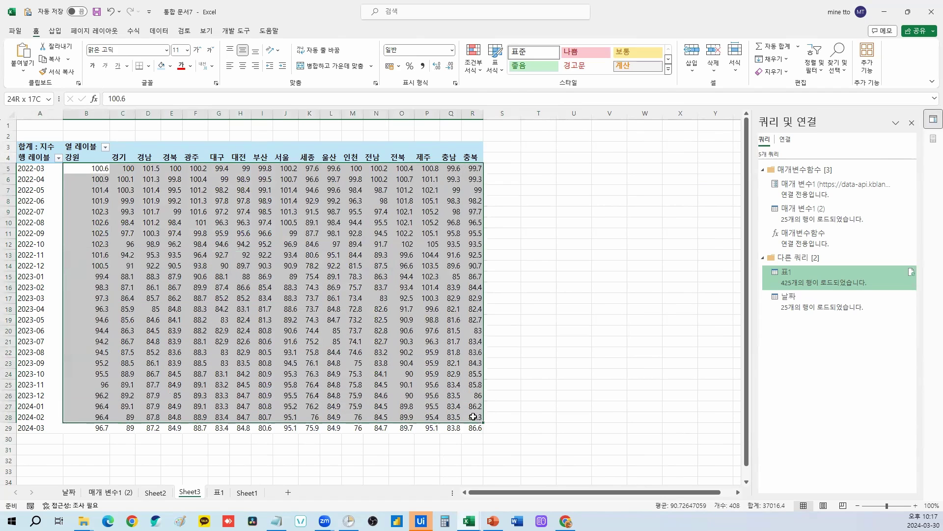
pyautogui.click(38, 31)
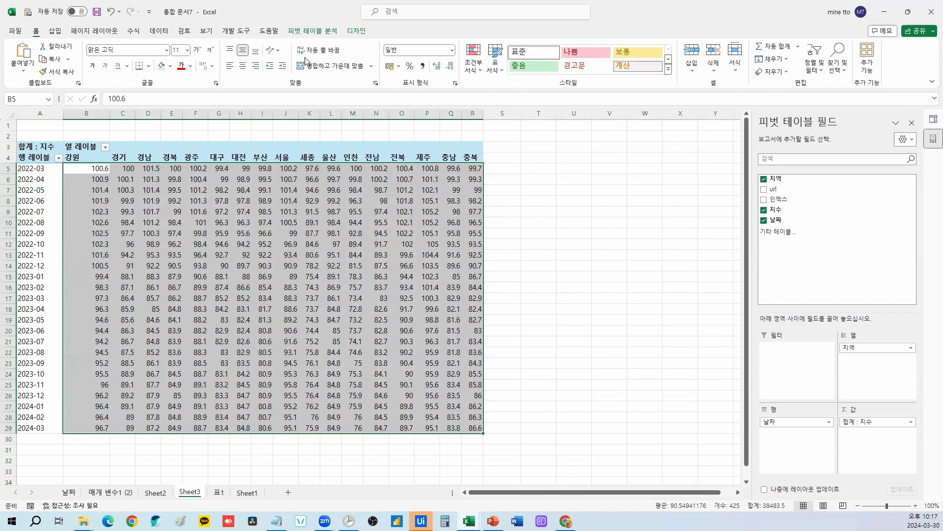
pyautogui.click(473, 63)
pyautogui.moveTo(511, 153)
pyautogui.click(577, 152)
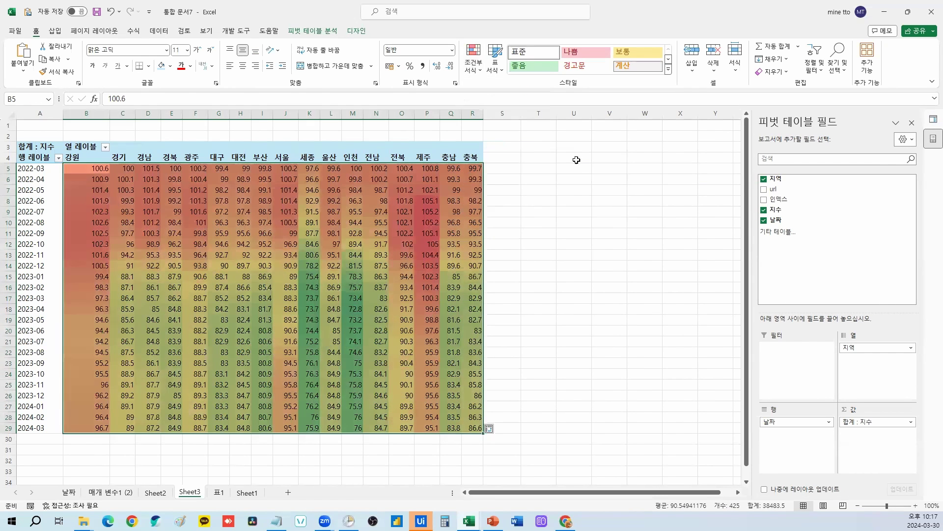
pyautogui.click(386, 264)
pyautogui.moveTo(78, 167); pyautogui.dragTo(474, 429)
pyautogui.click(608, 340)
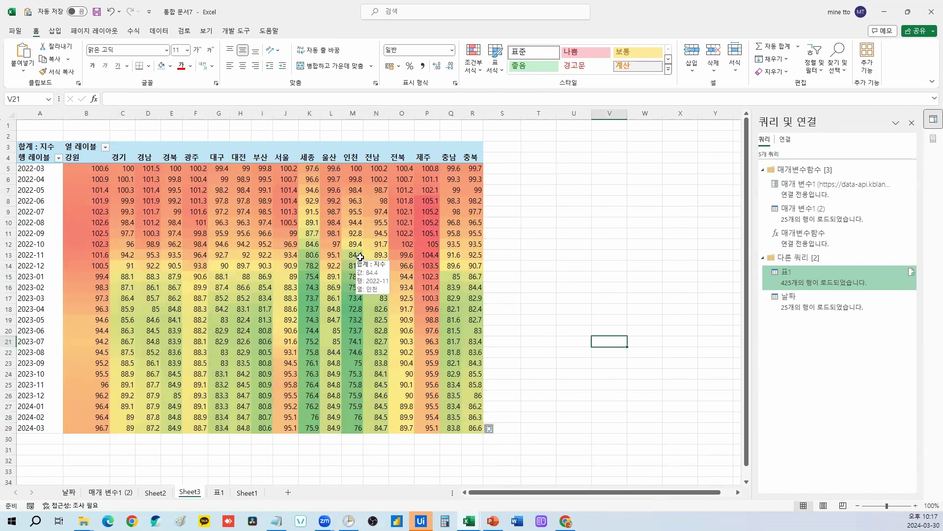
pyautogui.click(518, 266)
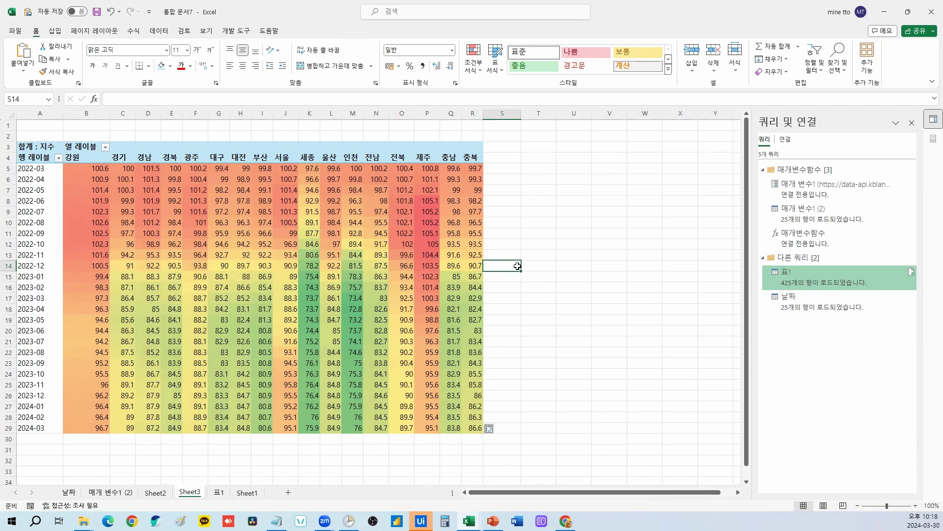
# Switch to the KB data hub's monthly leading-apartment page in Chrome and change its region to 경기.
pyautogui.hotkey('ctrl', 'Tab')
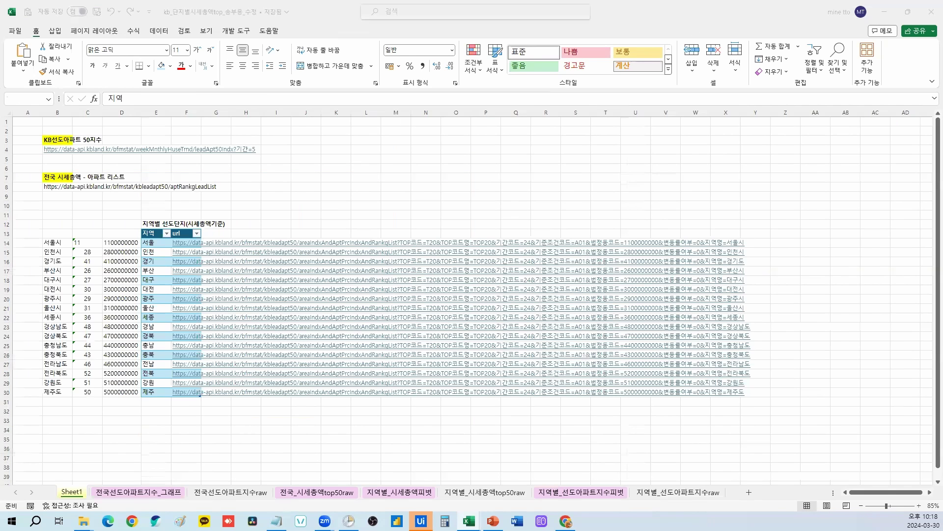
pyautogui.hotkey('alt', 'Tab')
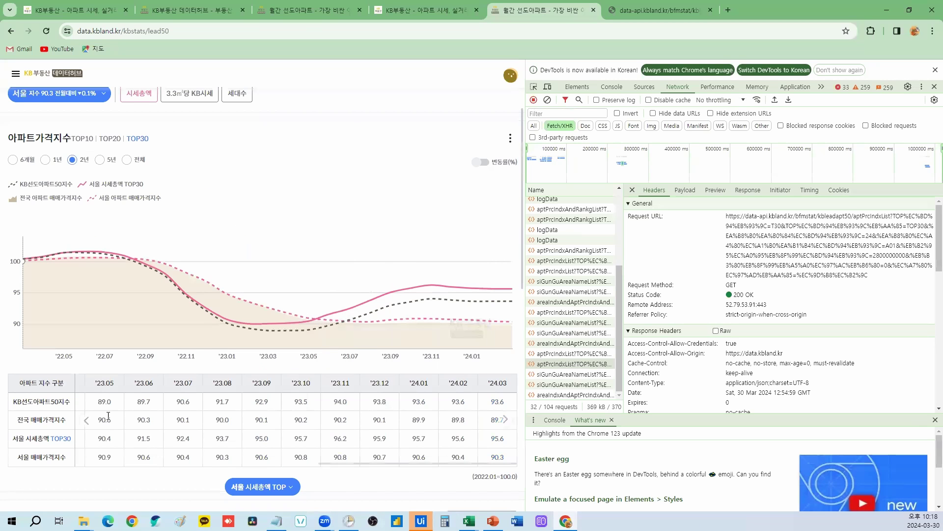
pyautogui.click(101, 98)
pyautogui.click(26, 173)
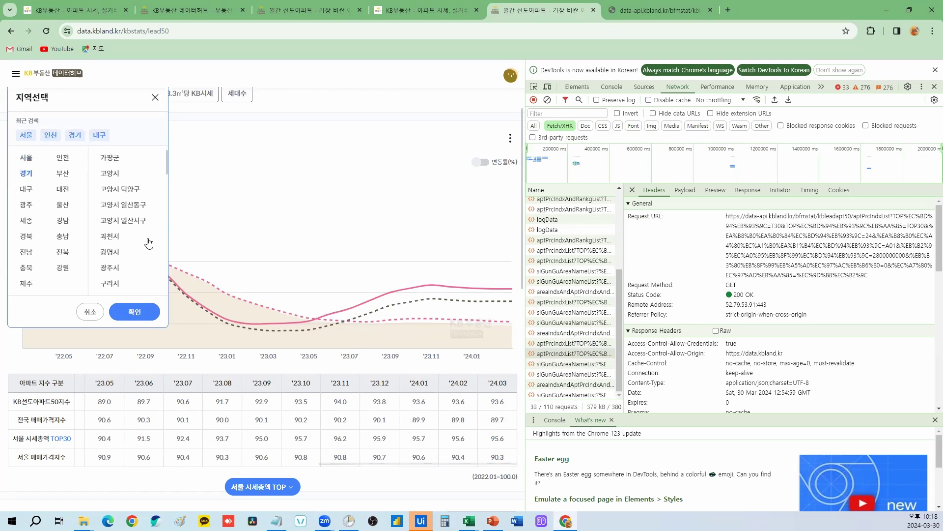
pyautogui.click(134, 311)
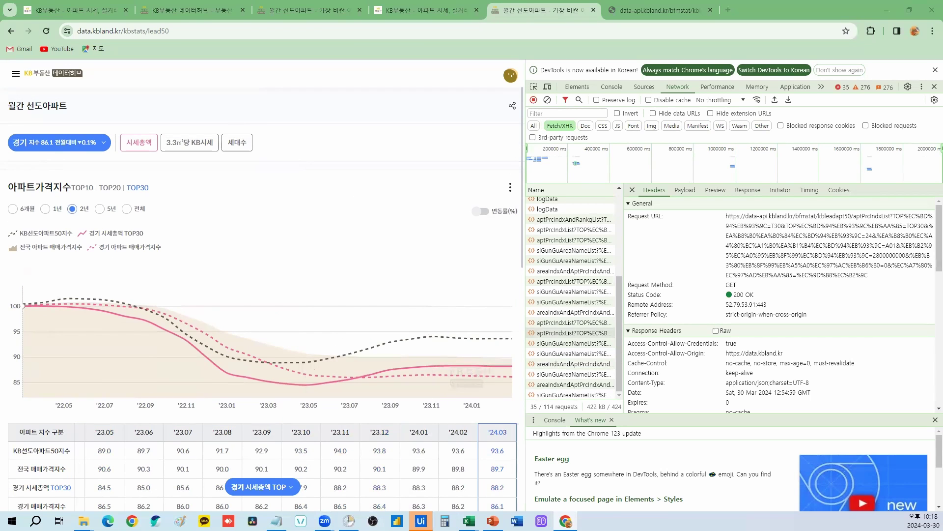
# Switch back to the Excel pivot workbook and resize its window to fit beside the 경기 chart and index table.
pyautogui.hotkey('alt', 'Tab')
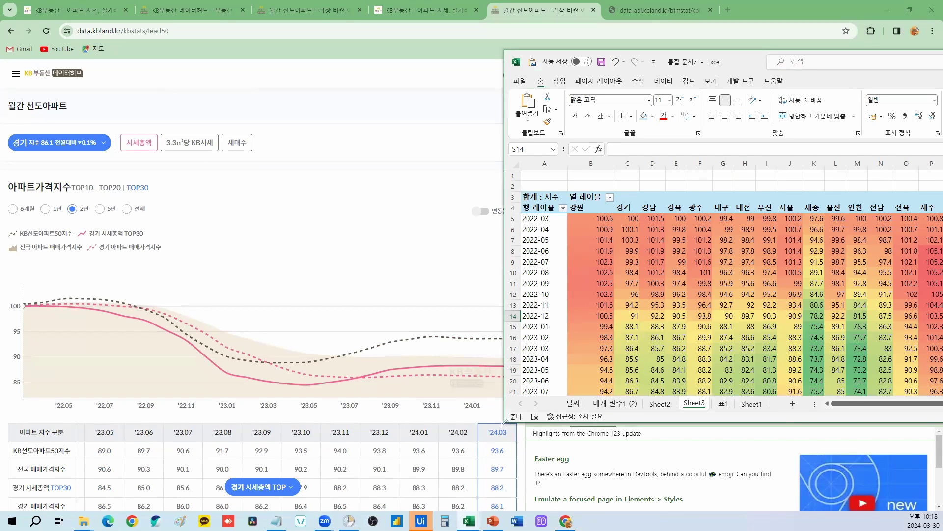
pyautogui.moveTo(506, 421); pyautogui.dragTo(517, 510)
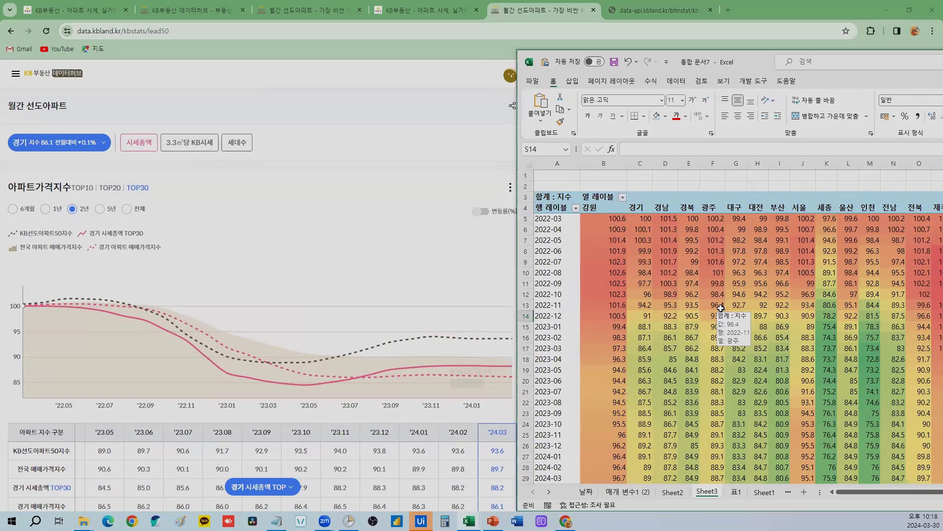